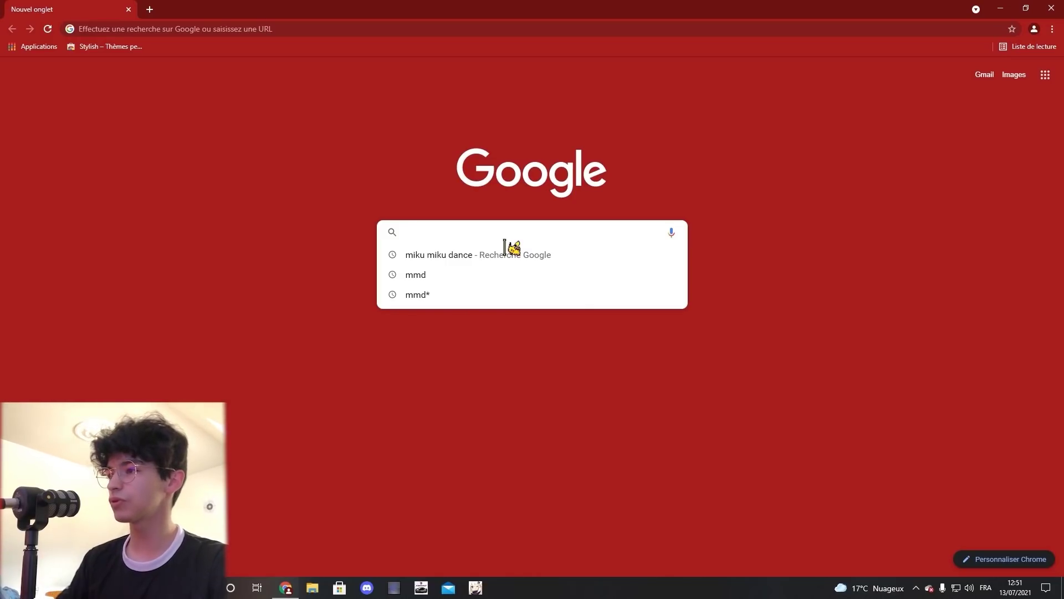
Search Google for "miku miku dance" and open the LearnMMD downloads page from the results
click(505, 254)
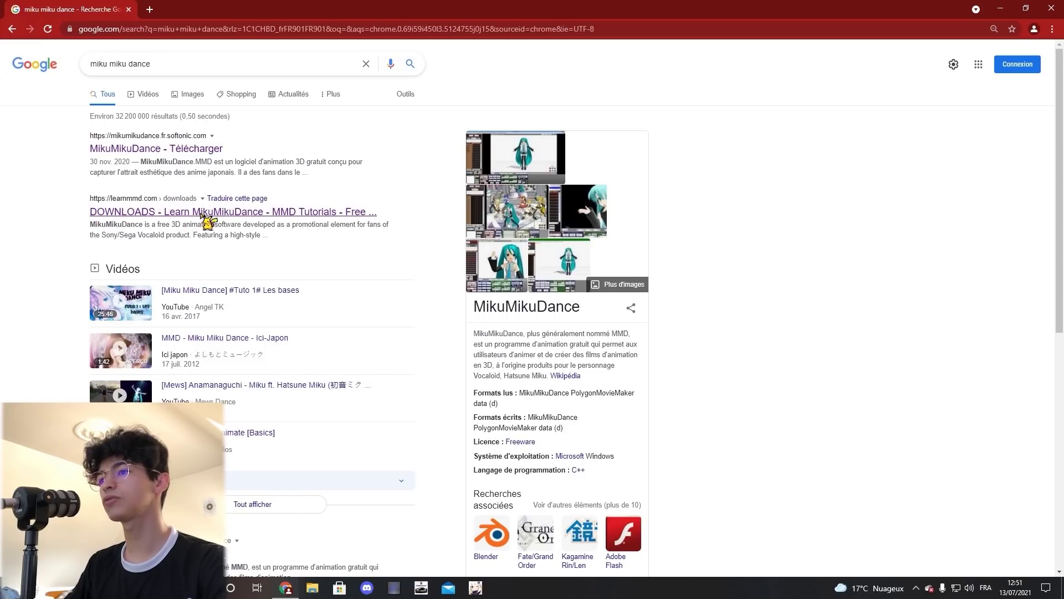
click(319, 214)
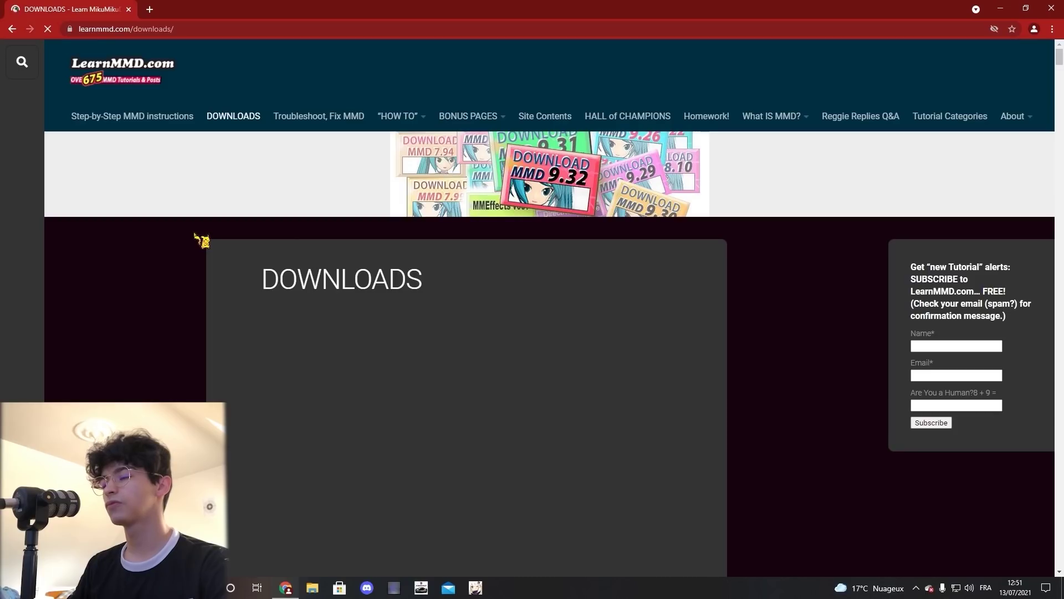
Download the standard MMD 9.32 zip from the latest-version section of the LearnMMD page
scroll(203, 241, down, 1)
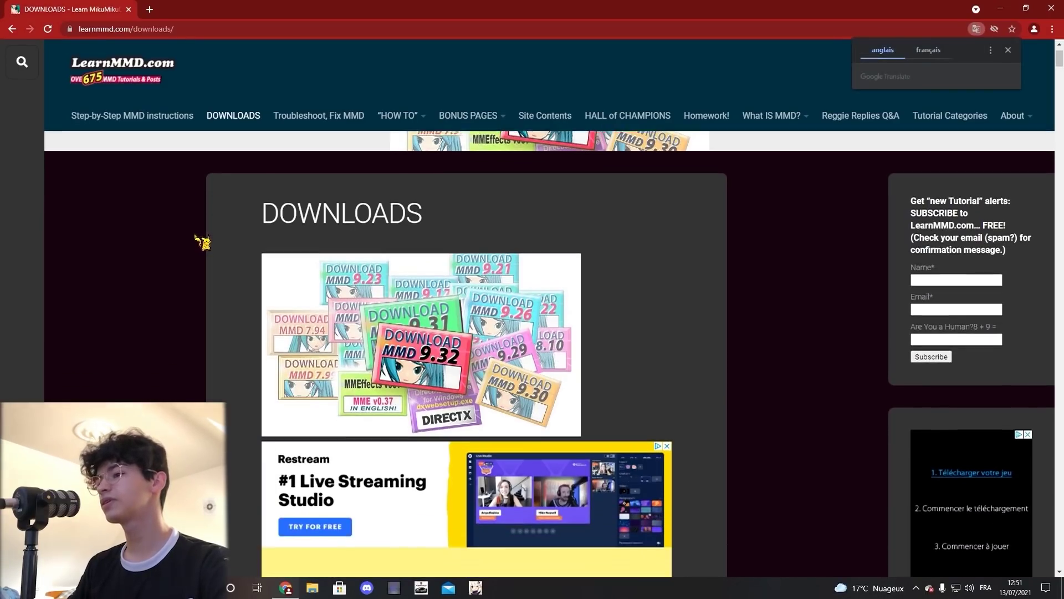
scroll(204, 243, down, 3)
scroll(204, 242, up, 4)
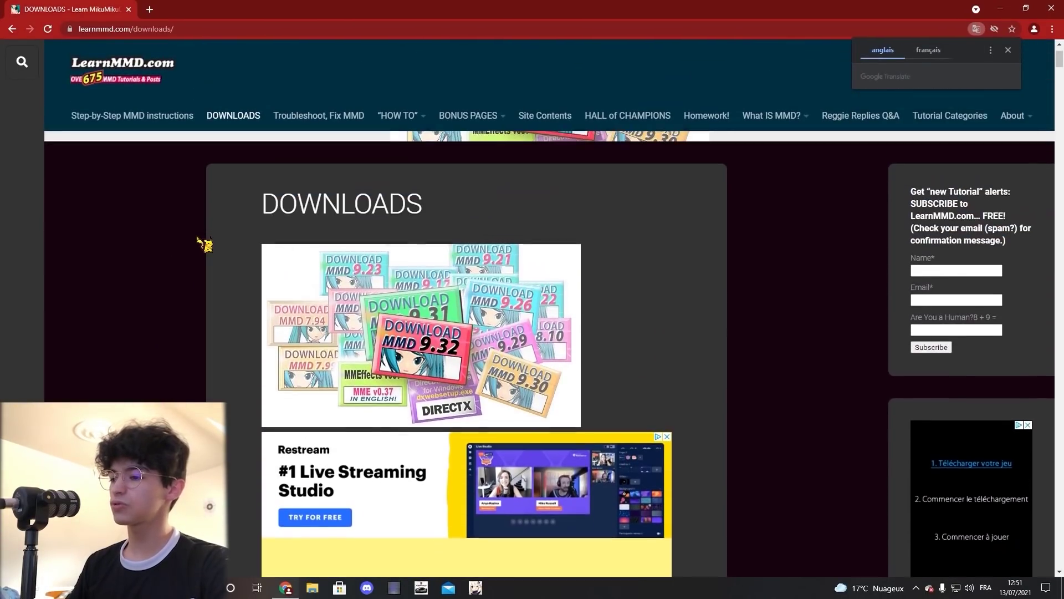
scroll(204, 242, down, 3)
scroll(204, 244, down, 10)
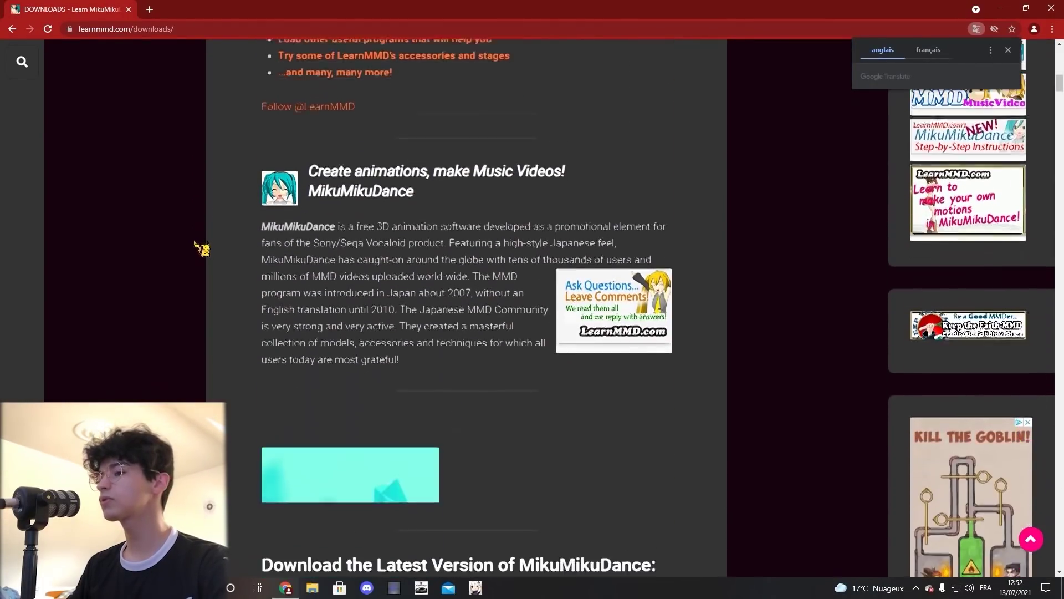
scroll(201, 248, down, 3)
scroll(201, 248, up, 1)
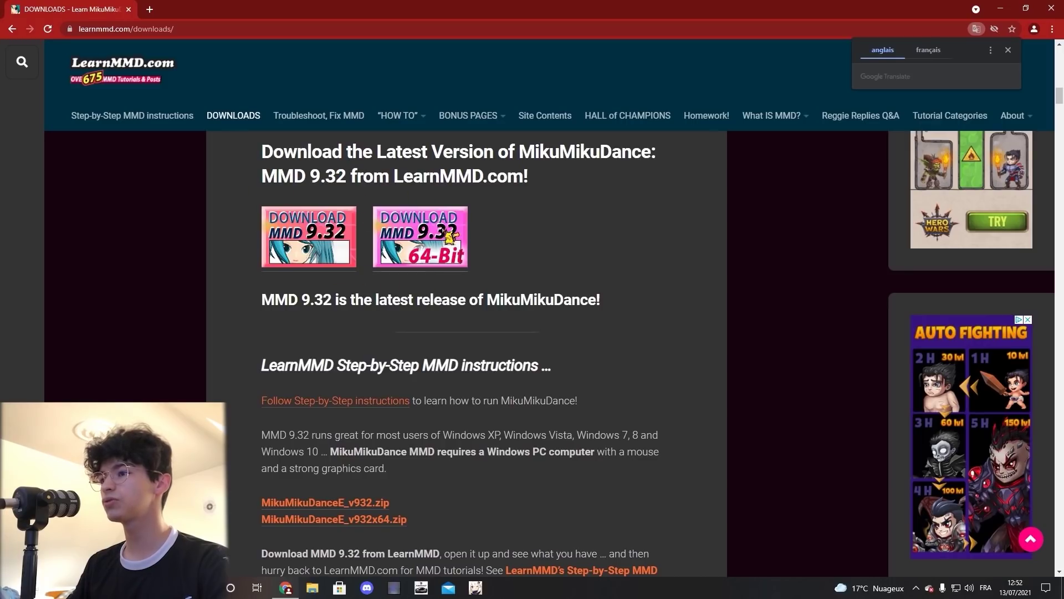
scroll(161, 230, up, 1)
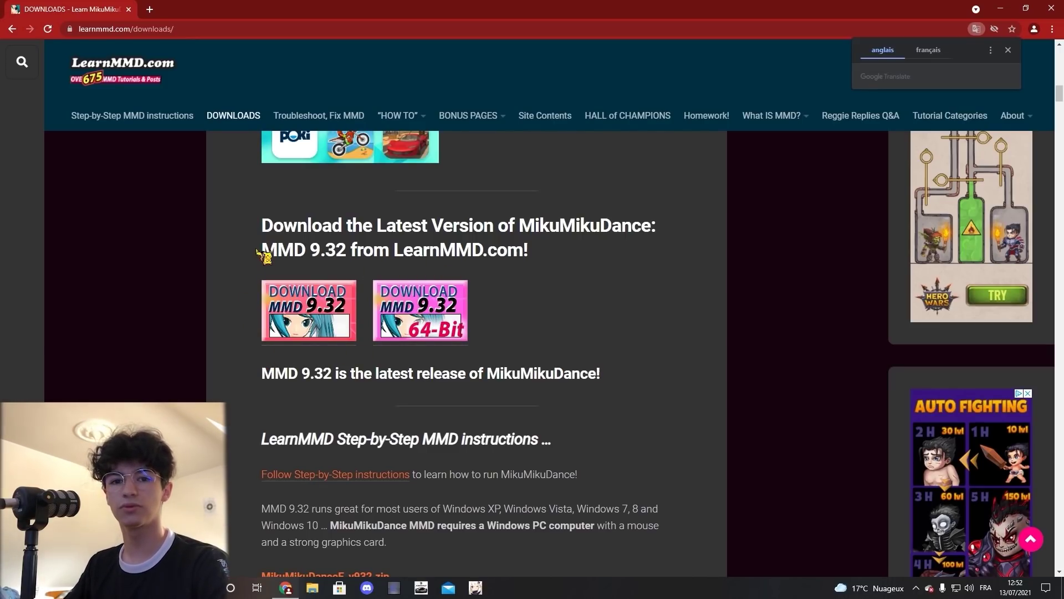
click(297, 291)
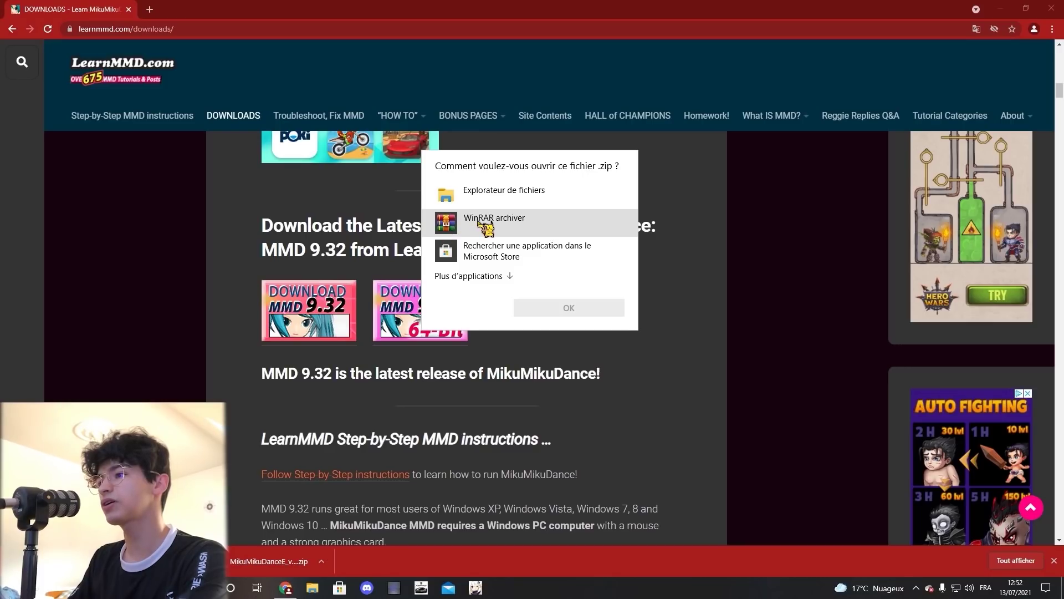
Open the downloaded zip with Explorateur de fichiers and run the MikuMikuDance application without extracting the archive
click(480, 222)
click(526, 205)
click(551, 314)
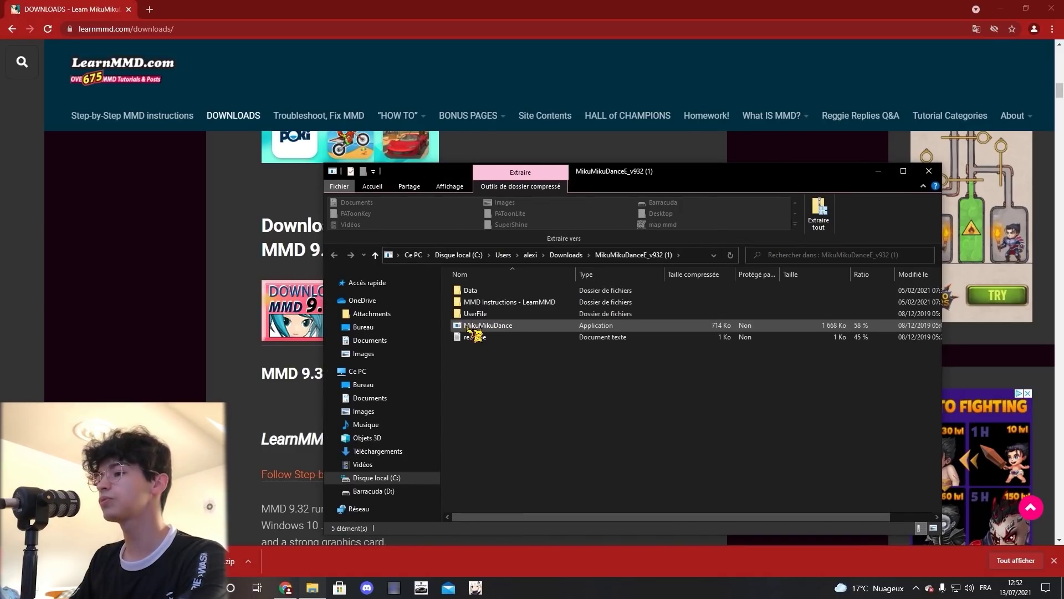
double_click(507, 328)
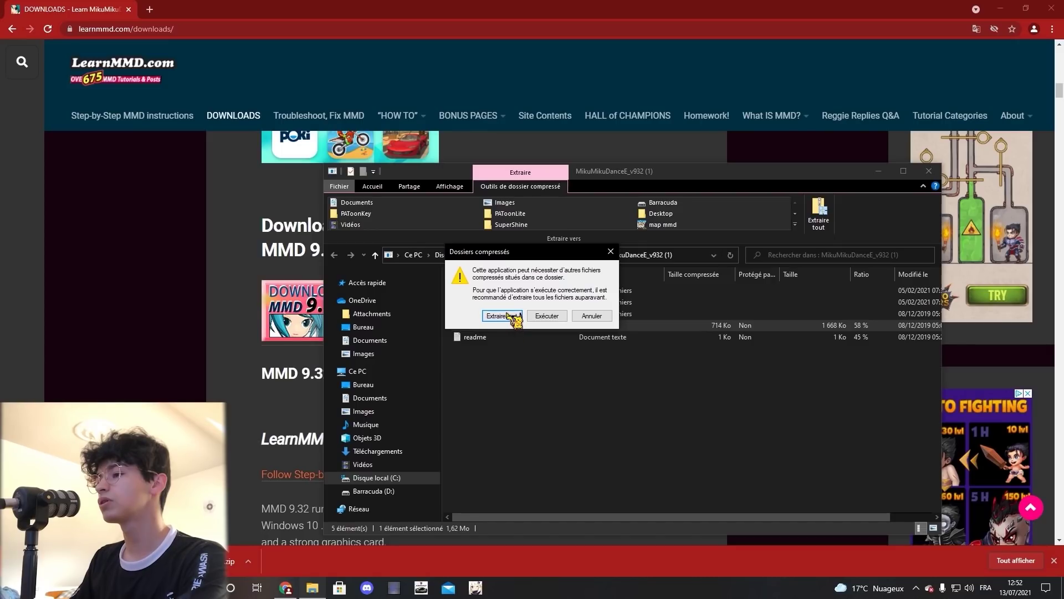
click(549, 315)
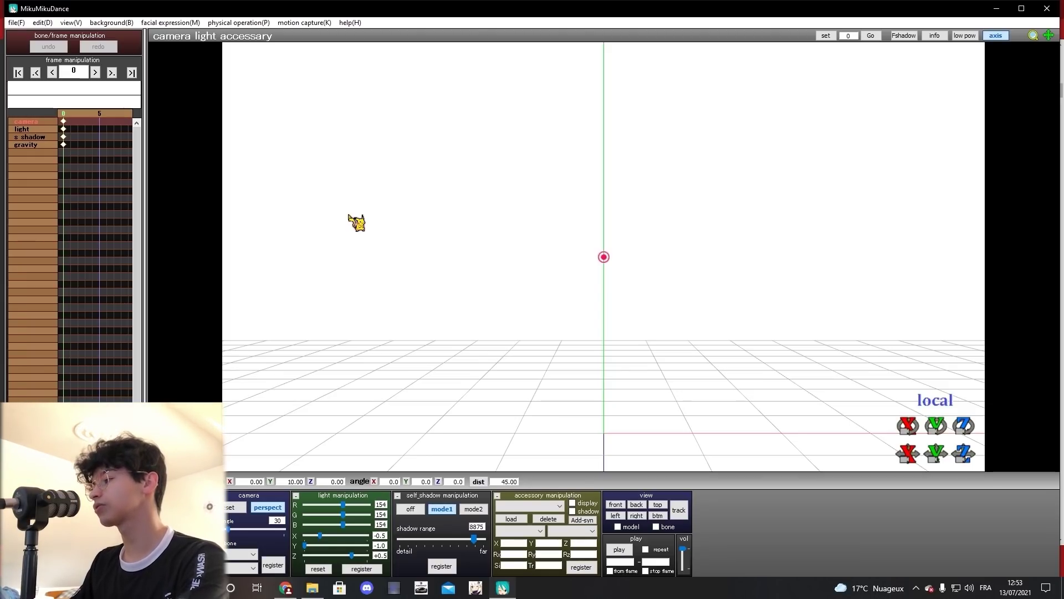
Widen the frame timeline area and maximize the MikuMikuDance window
drag(152, 171, 297, 179)
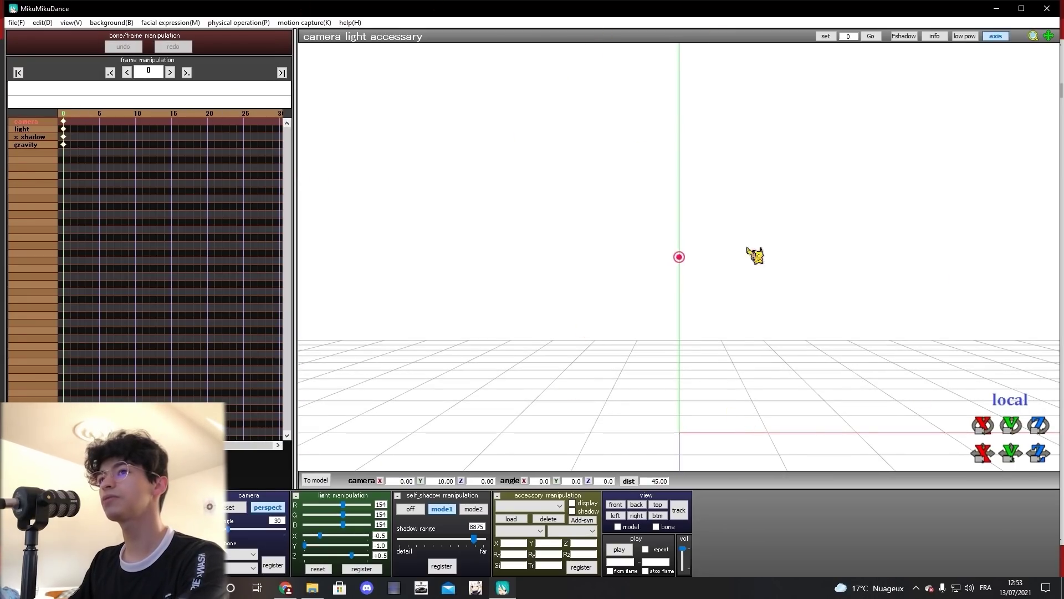
mouse_move(356, 8)
mouse_down()
mouse_move(376, 88)
mouse_move(373, 1)
mouse_up()
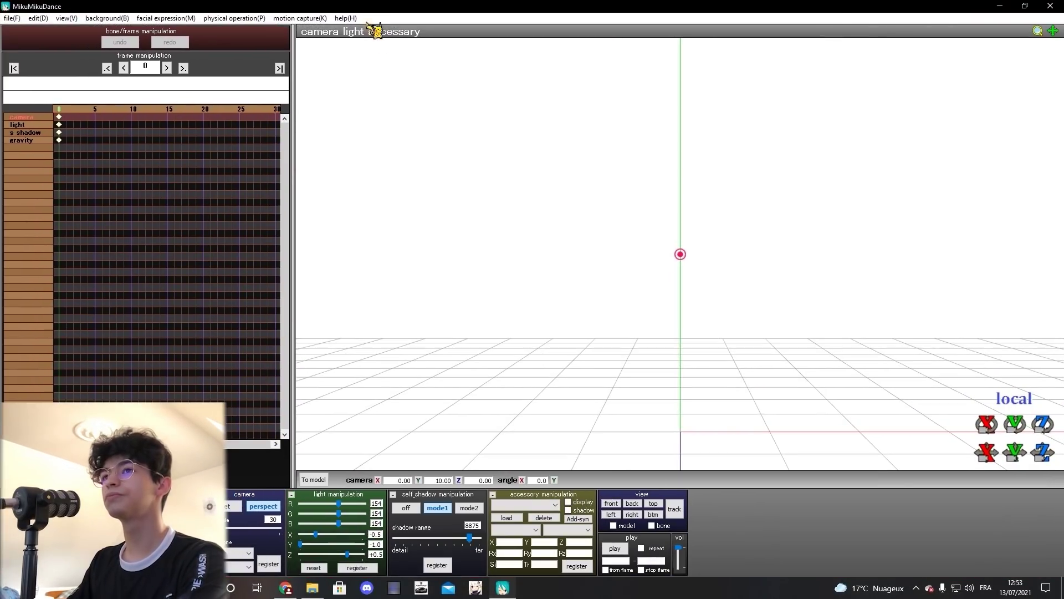
Set the MikuMikuDance screen size to a width of 1920 and a height of 1080
click(67, 18)
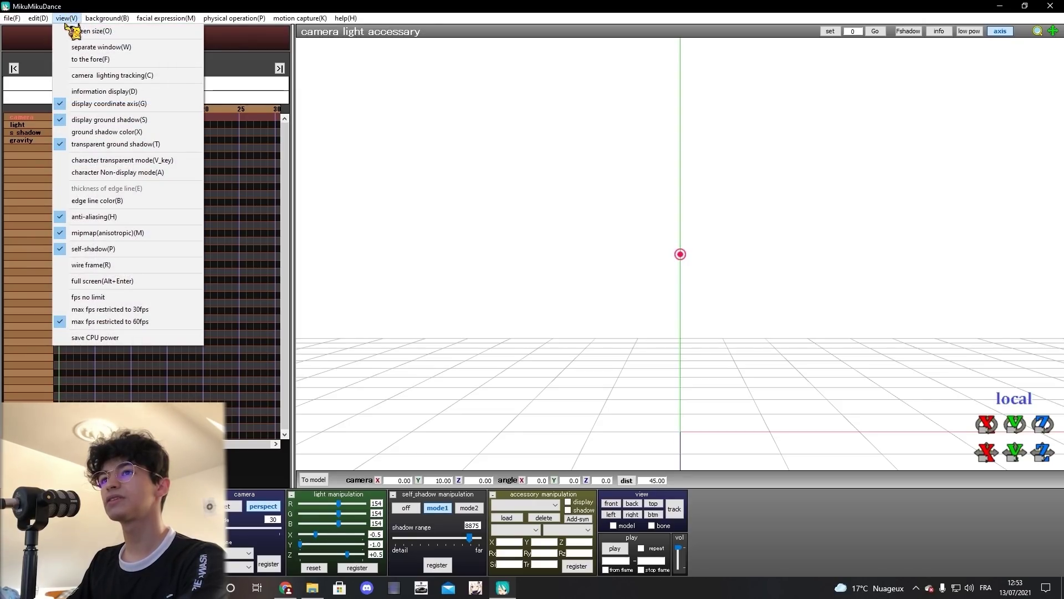
click(82, 29)
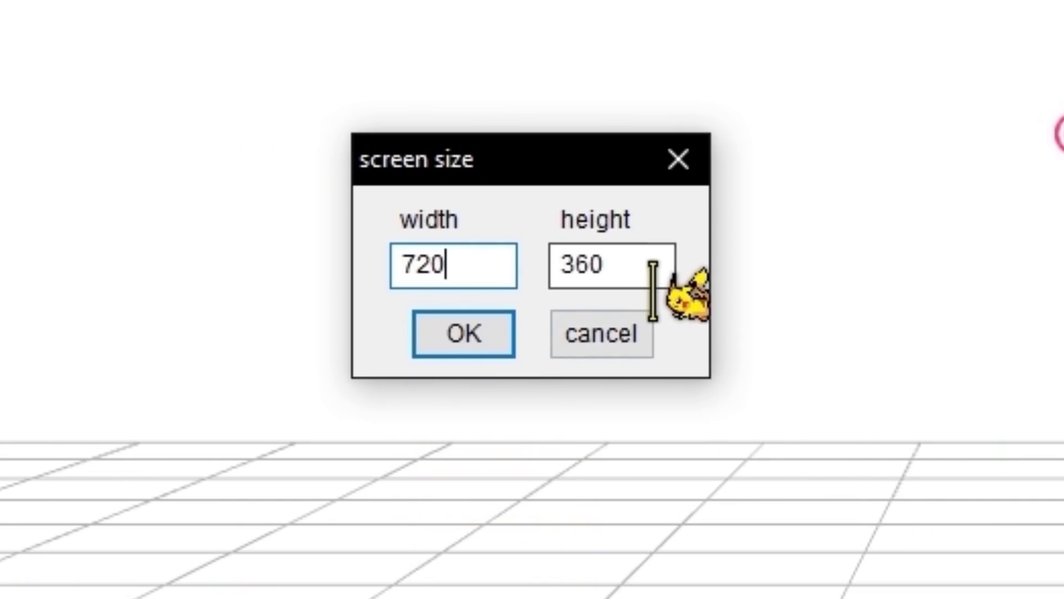
key(Tab)
text(108)
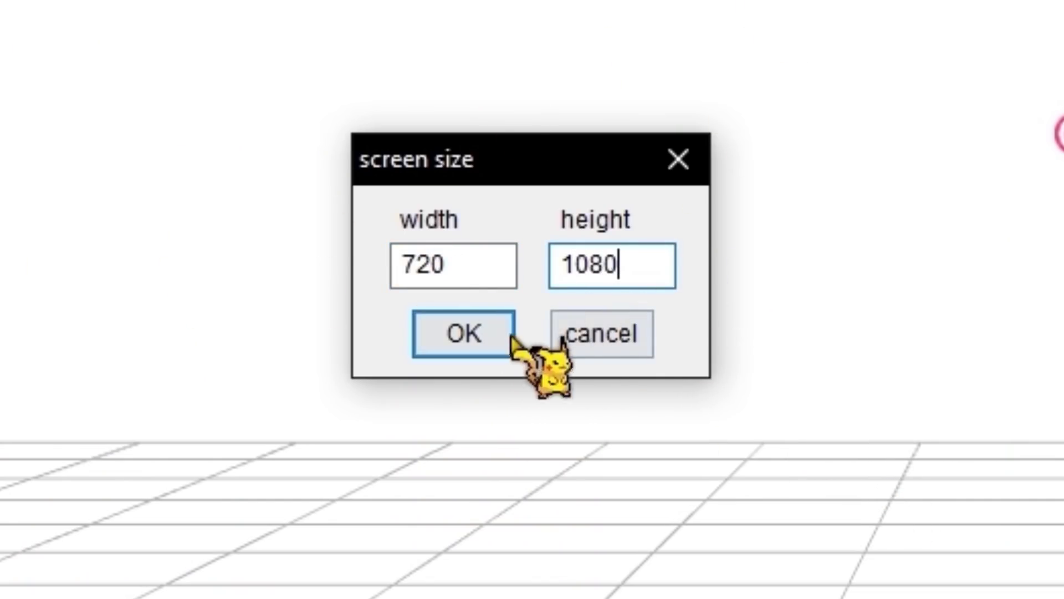
key(shift+Tab)
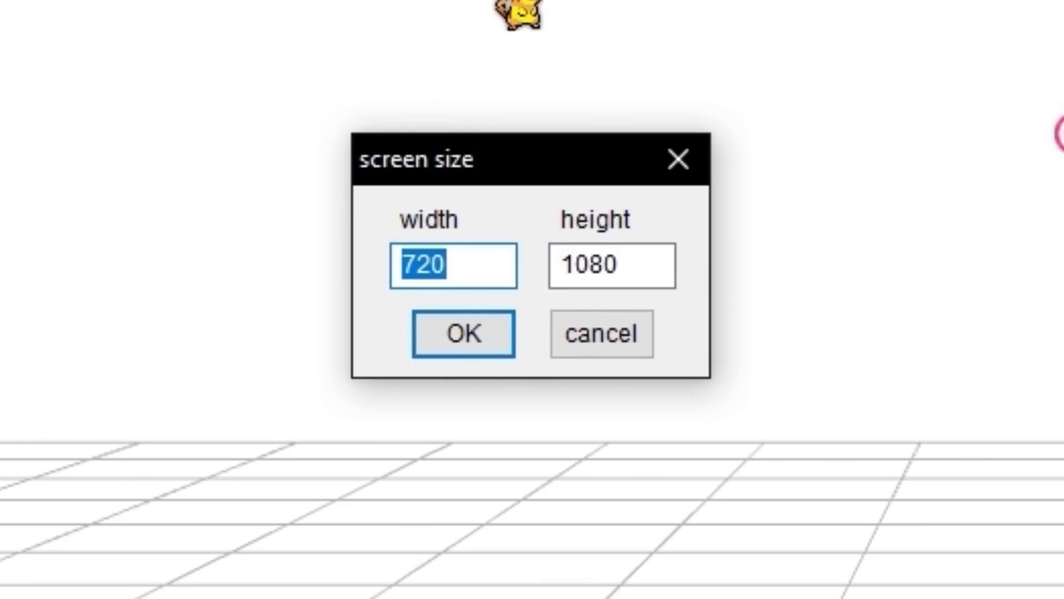
key(BackSpace)
text(19)
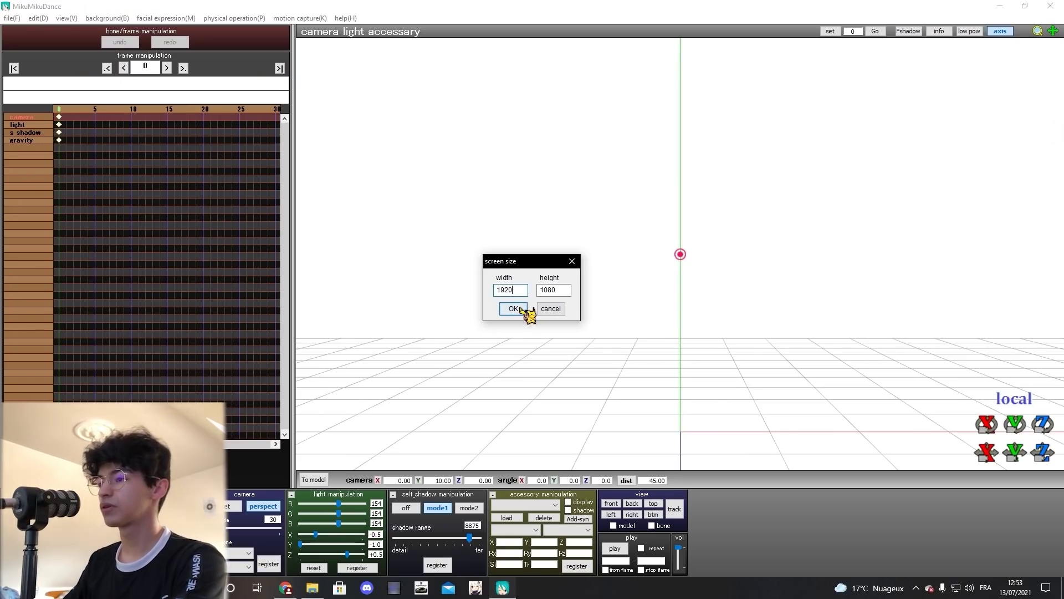
click(513, 309)
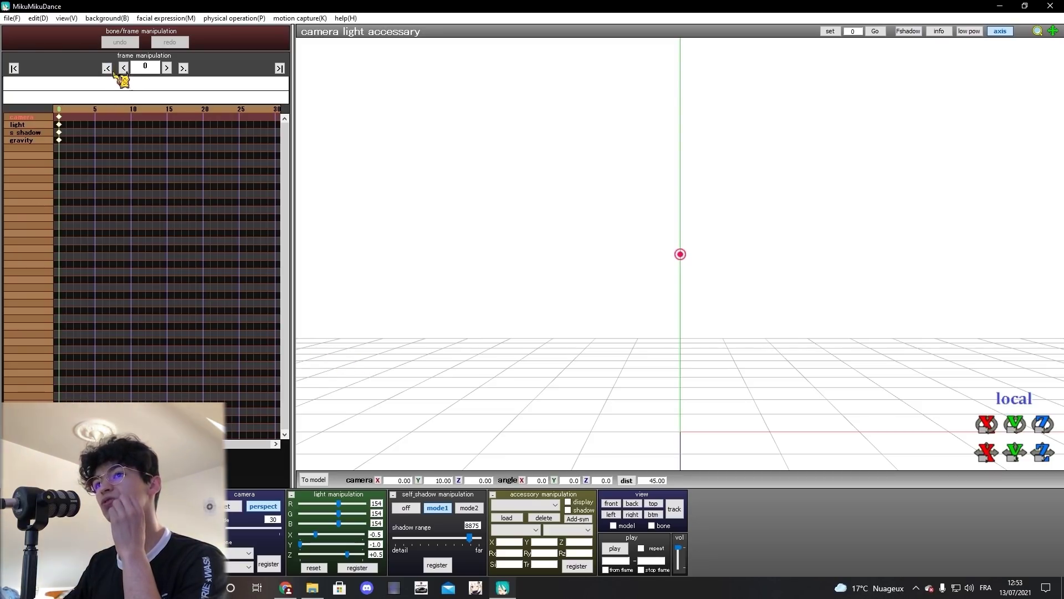
Switch to Chrome and search Google for "naruto mmd" in a new tab
click(999, 5)
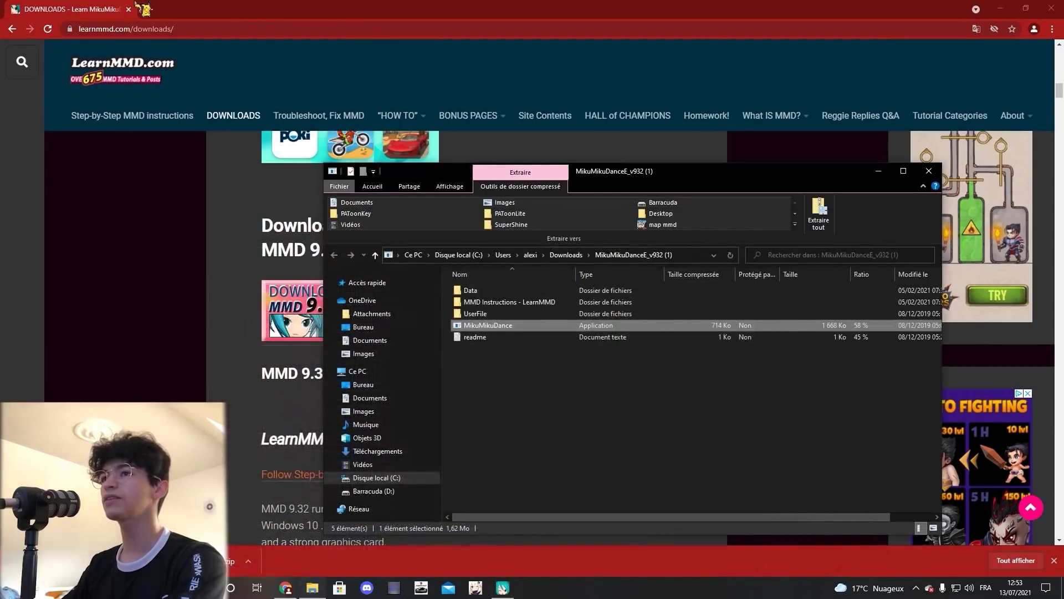
click(147, 9)
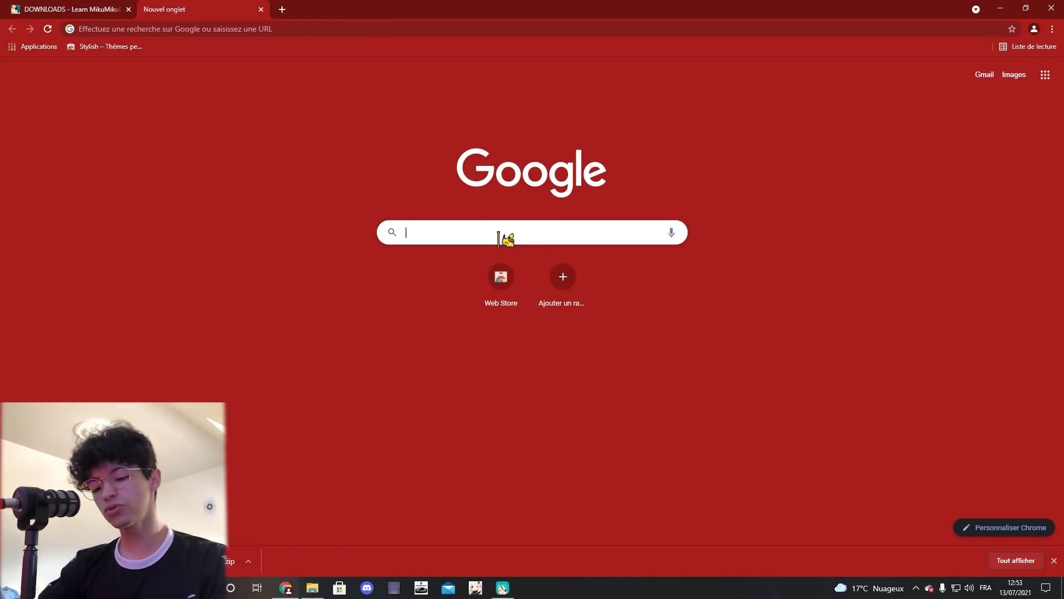
text(naruto mmd)
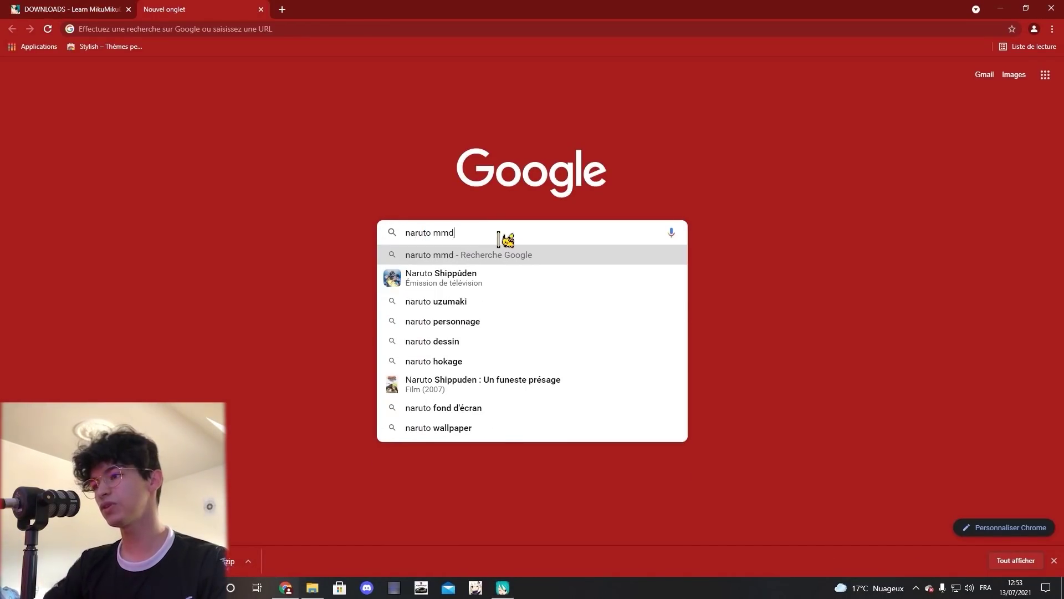
click(478, 254)
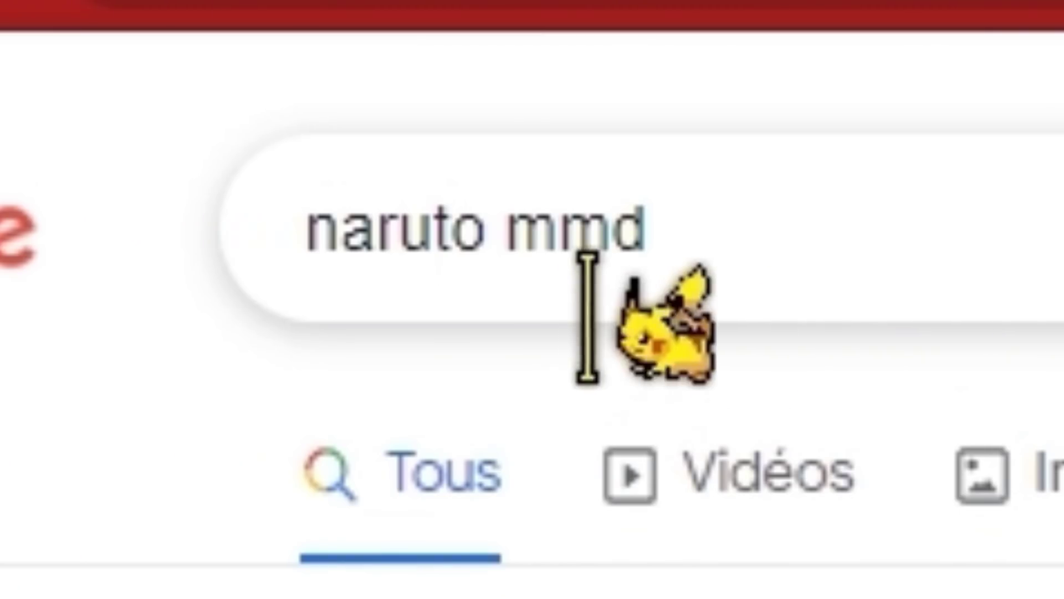
Refine the Google search to "naruto mmd dl"
double_click(118, 76)
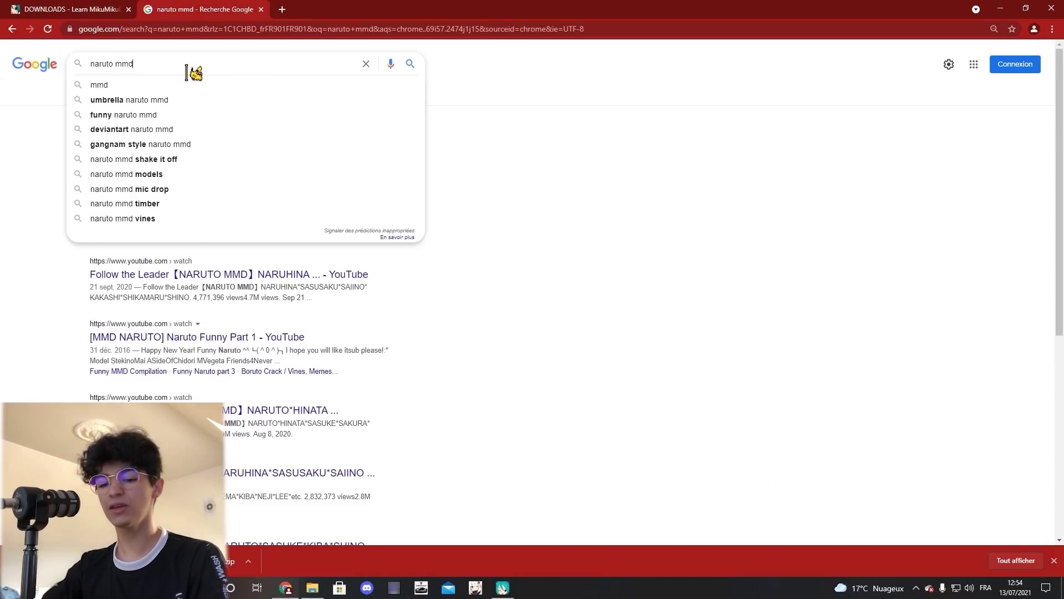
text(dl)
key(Return)
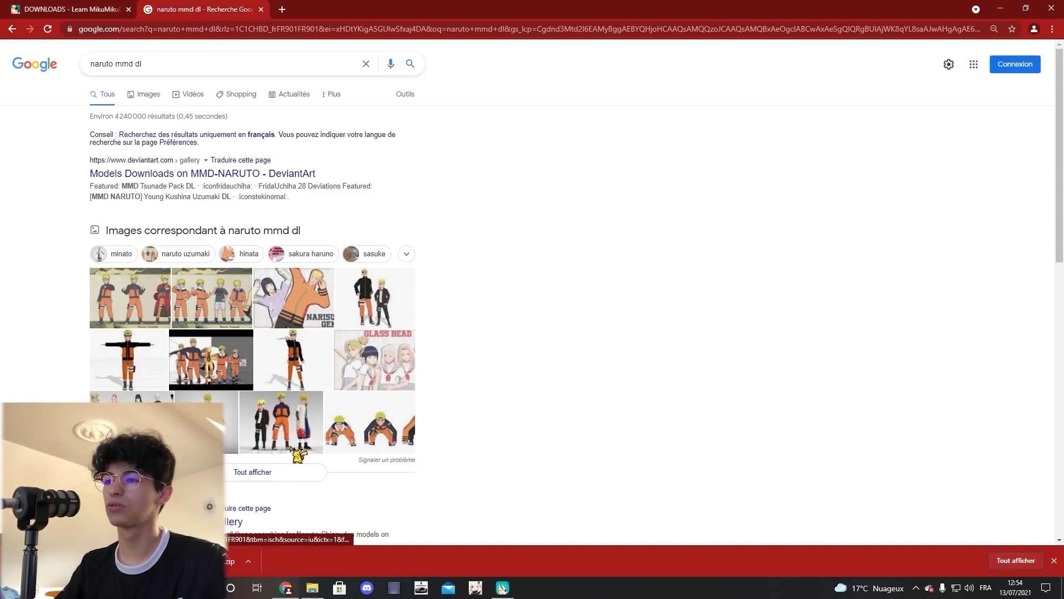
Preview the Uzumaki Naruto MMD image result and return to the full list of web results
click(284, 384)
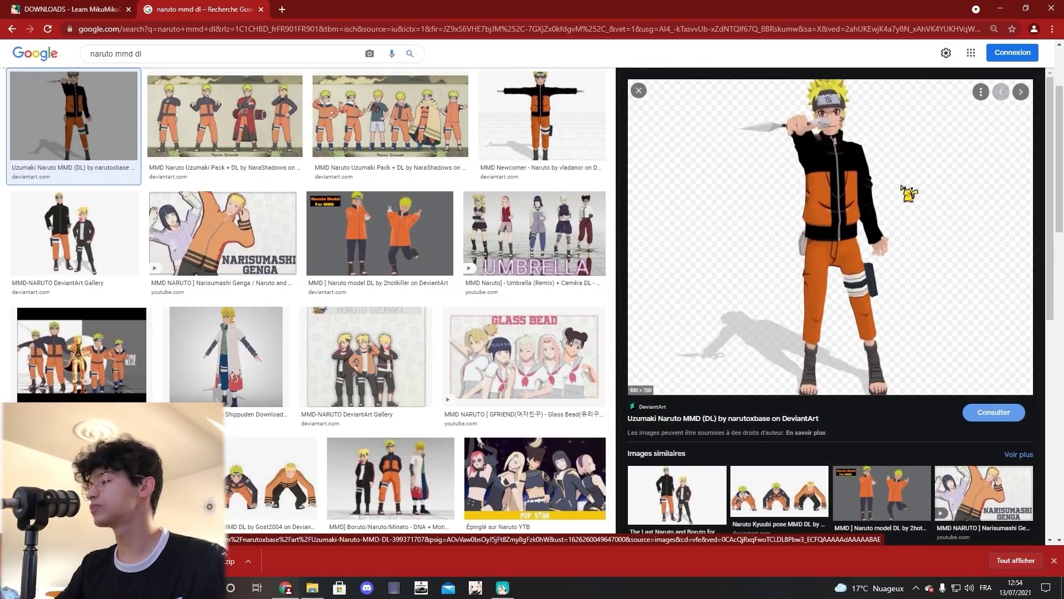
scroll(795, 285, up, 2)
click(101, 82)
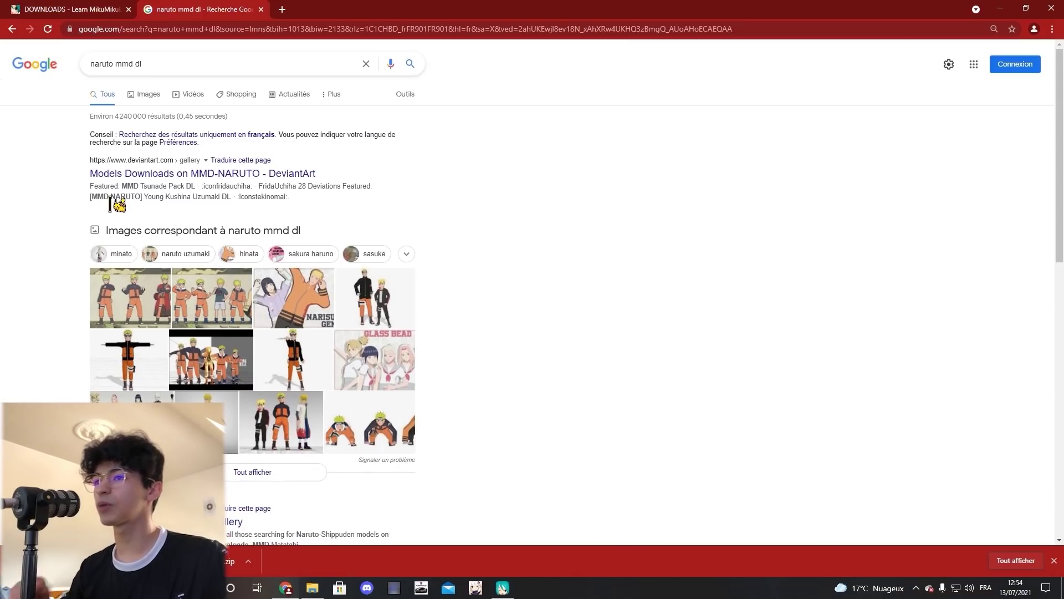
Open the MMD-NARUTO Models Downloads gallery on DeviantArt and choose the MMD Kakashi PTS Pack + DL
click(138, 175)
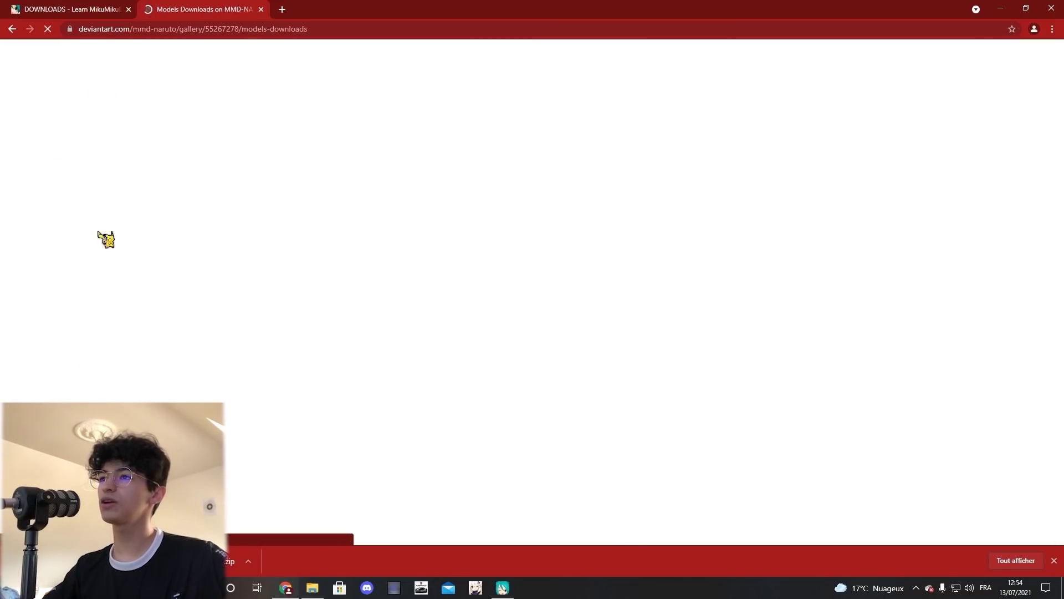
scroll(376, 125, down, 1)
scroll(376, 125, down, 10)
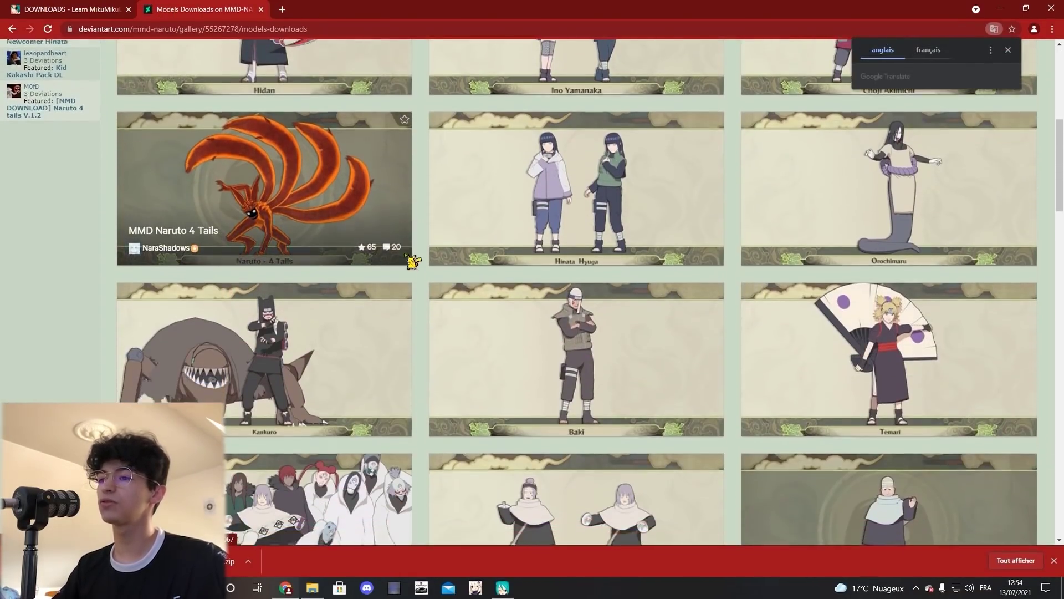
scroll(422, 275, down, 9)
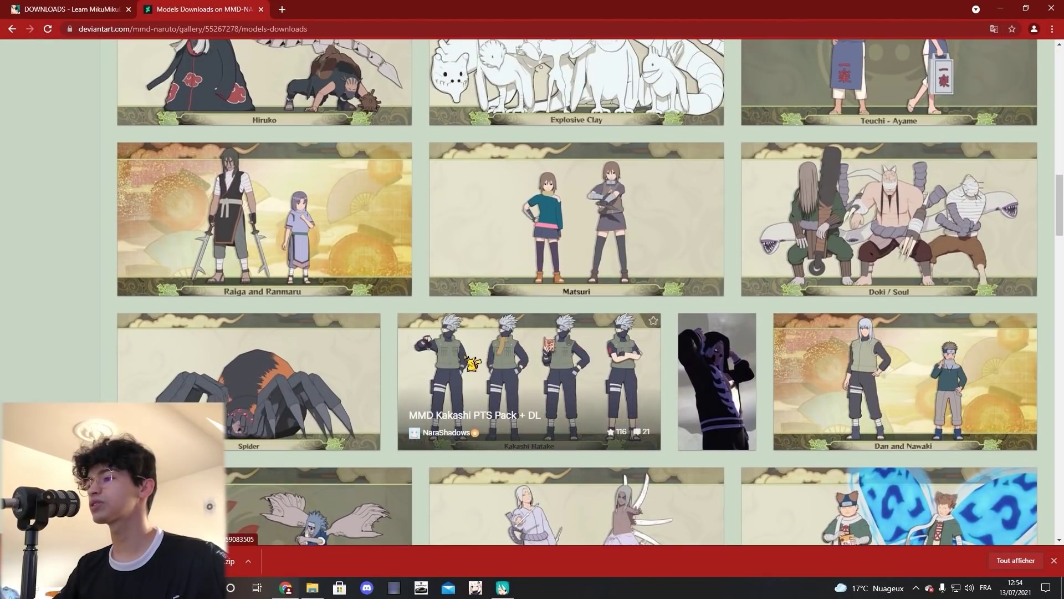
click(467, 361)
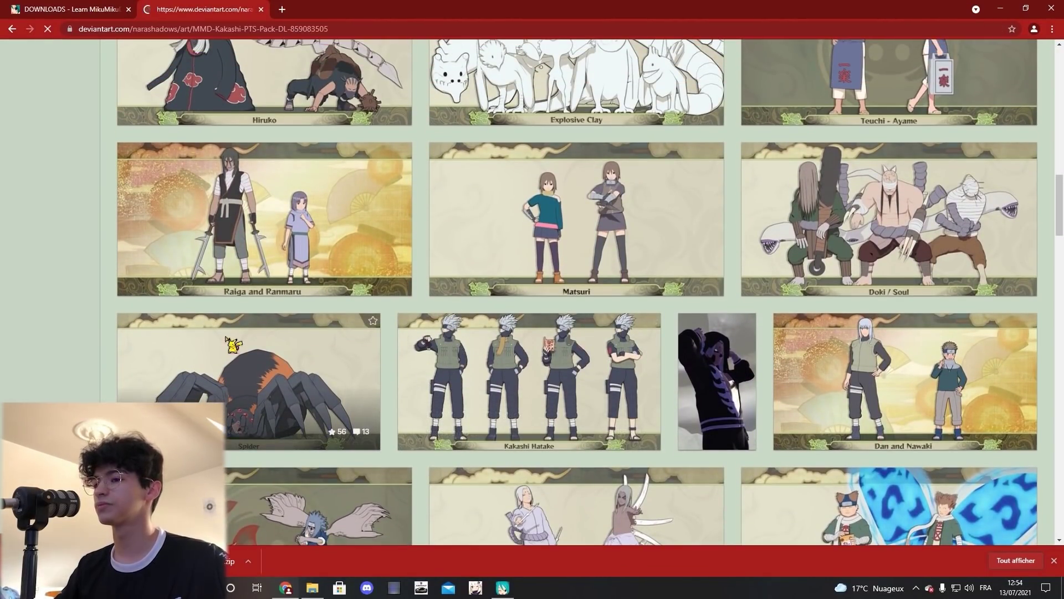
Download the MMD Kakashi PTS Pack from its DeviantArt page, logging in to the account as required
scroll(571, 302, down, 3)
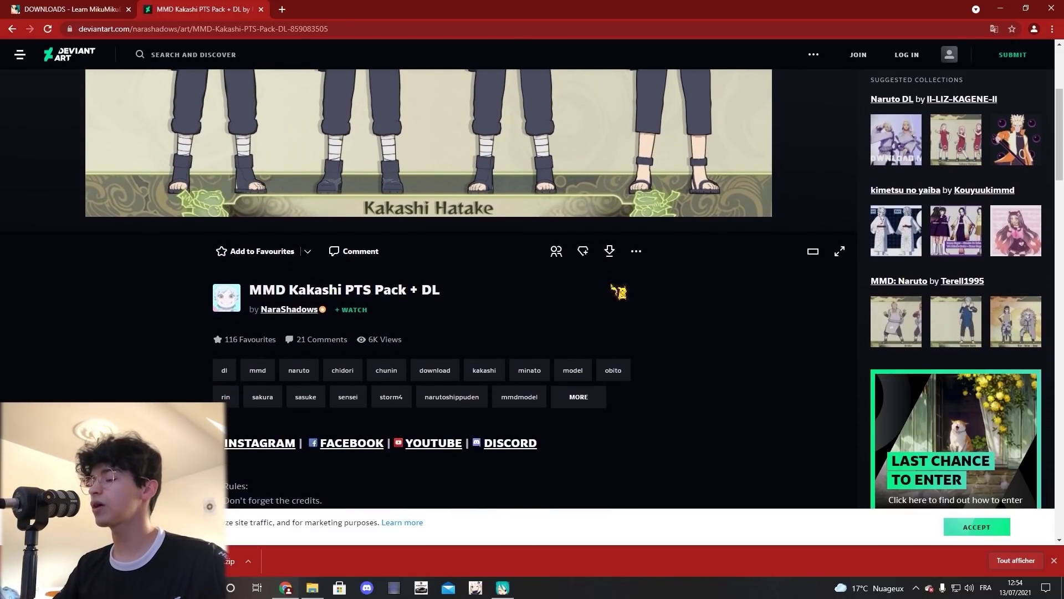
click(609, 251)
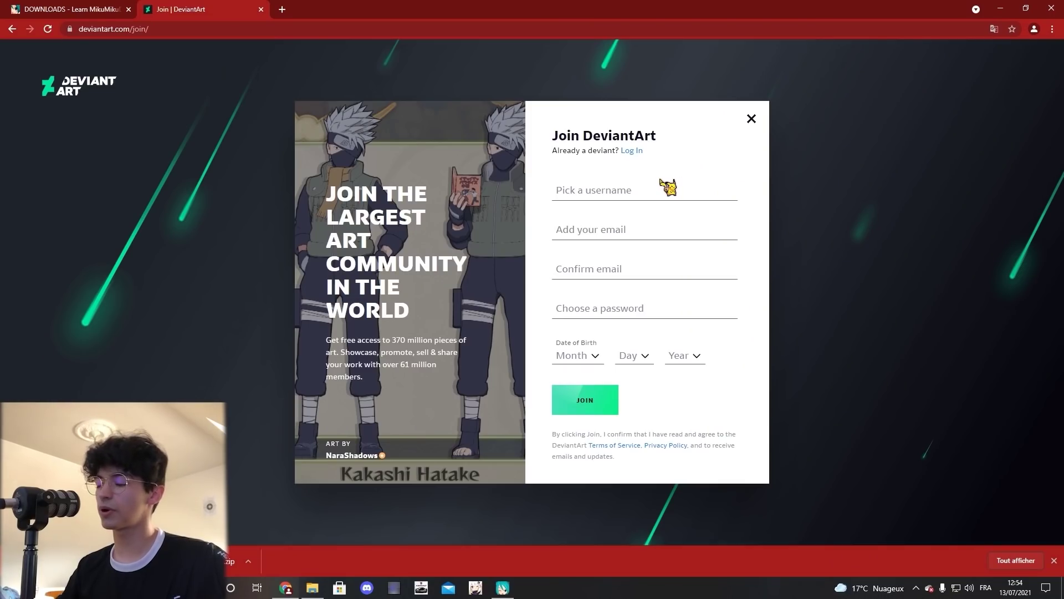
click(662, 181)
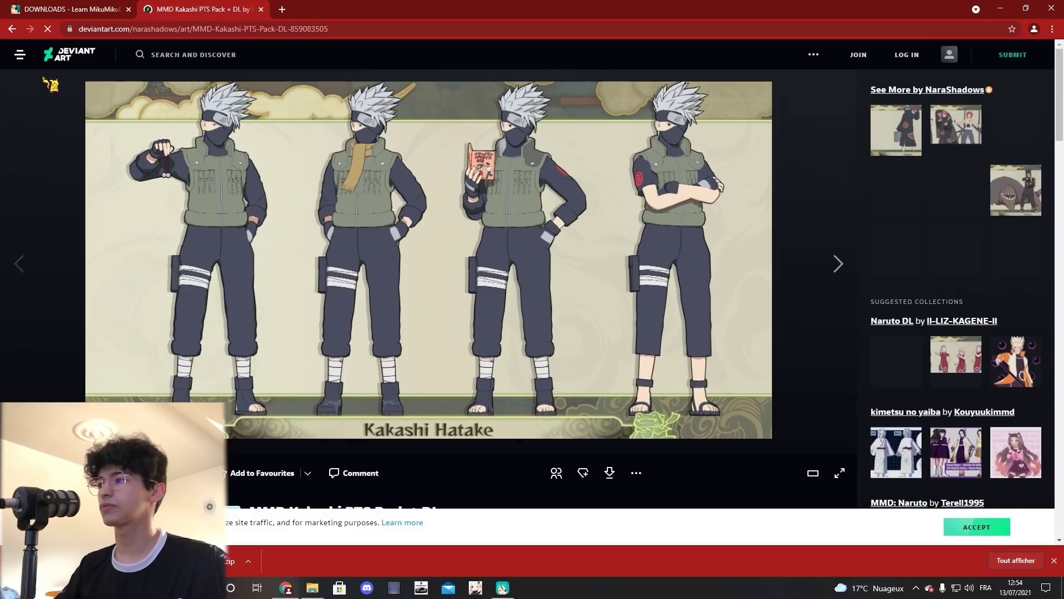
scroll(513, 229, down, 6)
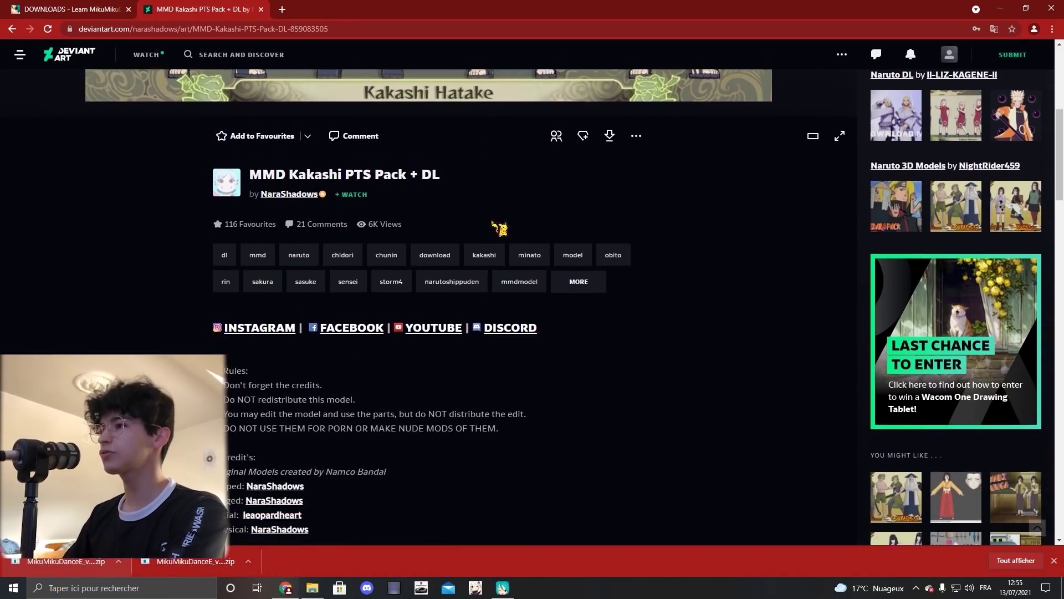
scroll(499, 227, up, 2)
click(609, 251)
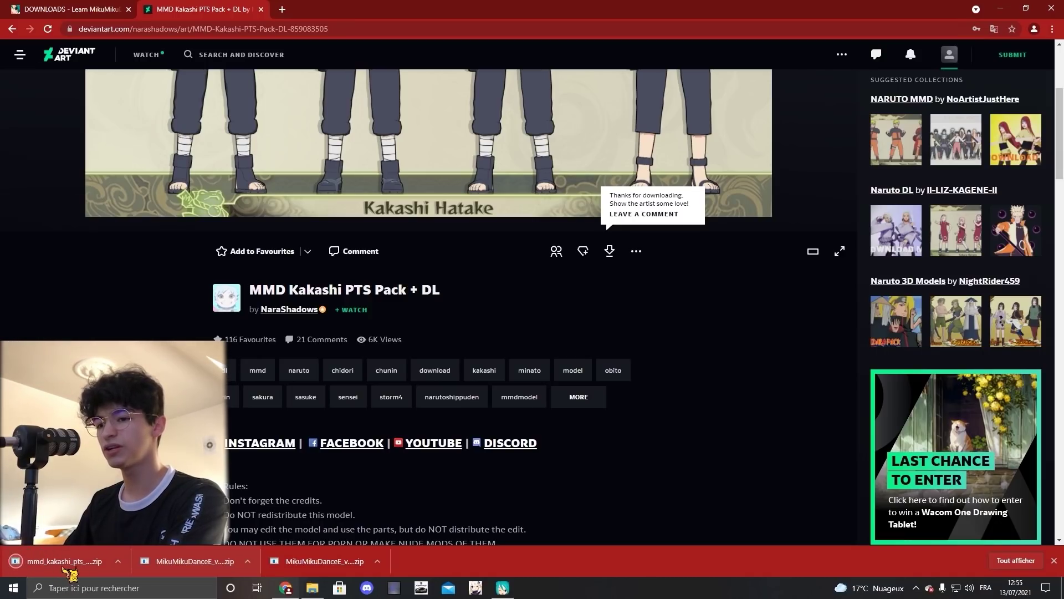
Open the downloaded Kakashi zip with WinRAR archiver and minimise the browser
click(81, 568)
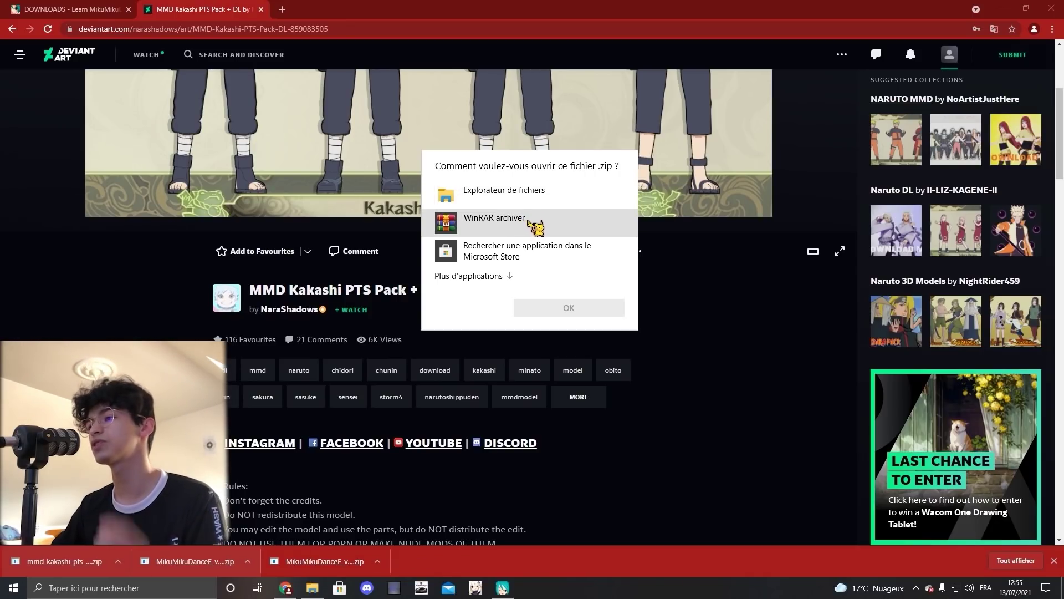
click(496, 221)
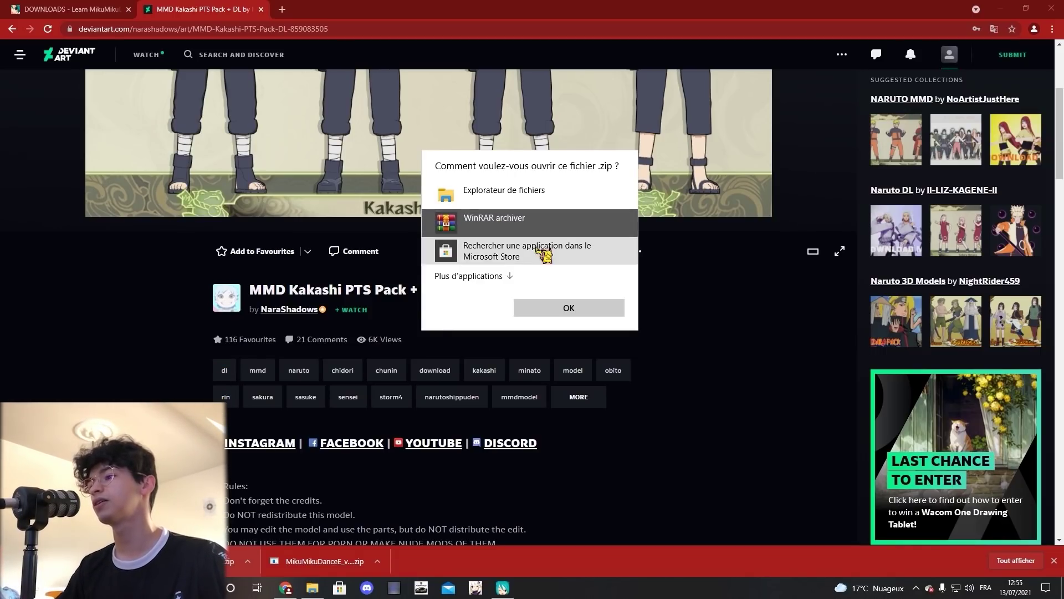
click(571, 308)
click(1002, 9)
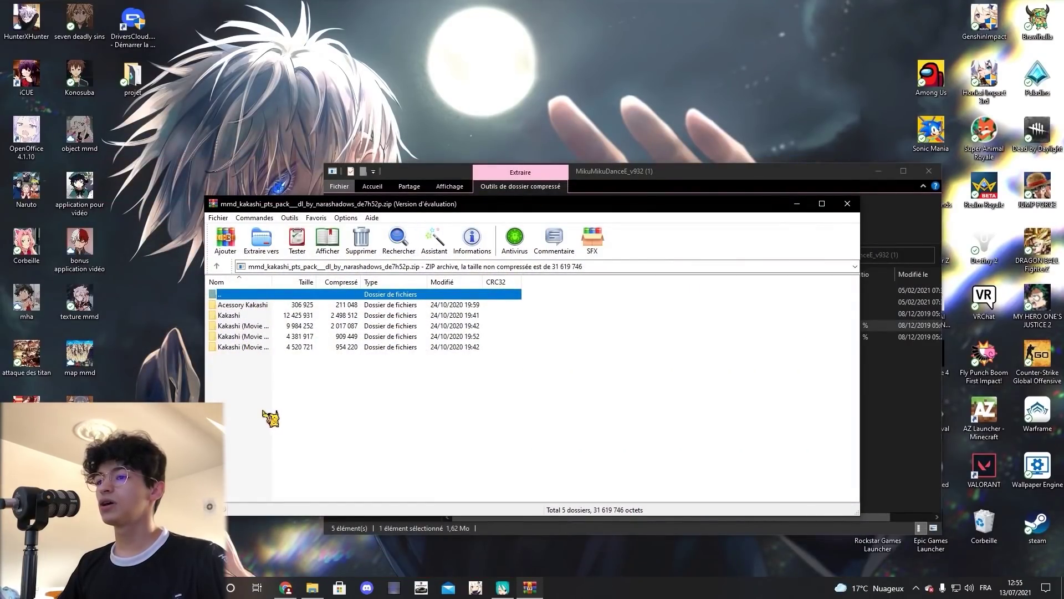
Extract the Kakashi folder from the archive to the desktop and open it
click(591, 364)
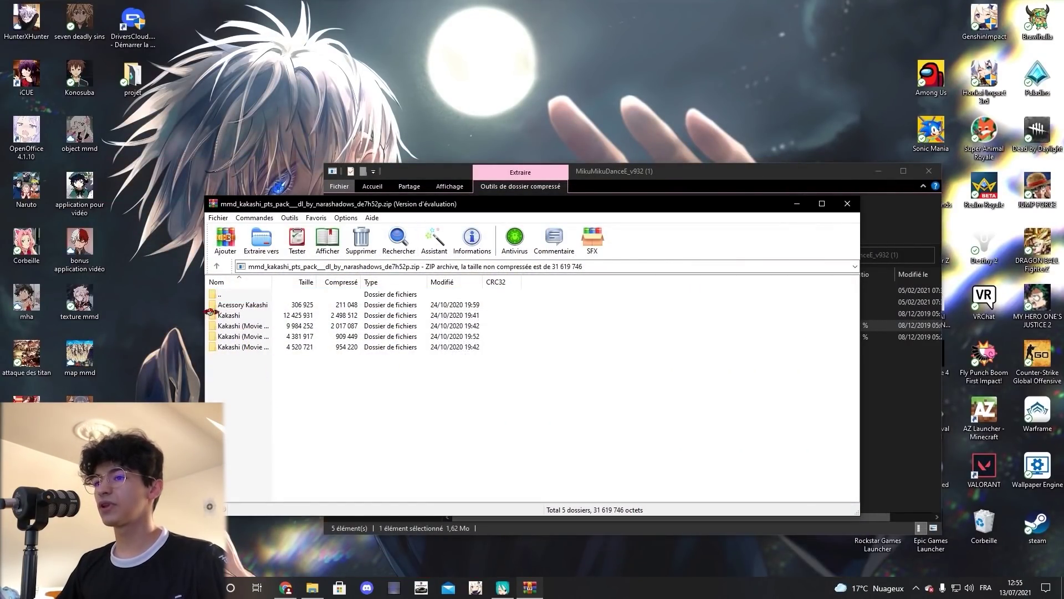
click(244, 305)
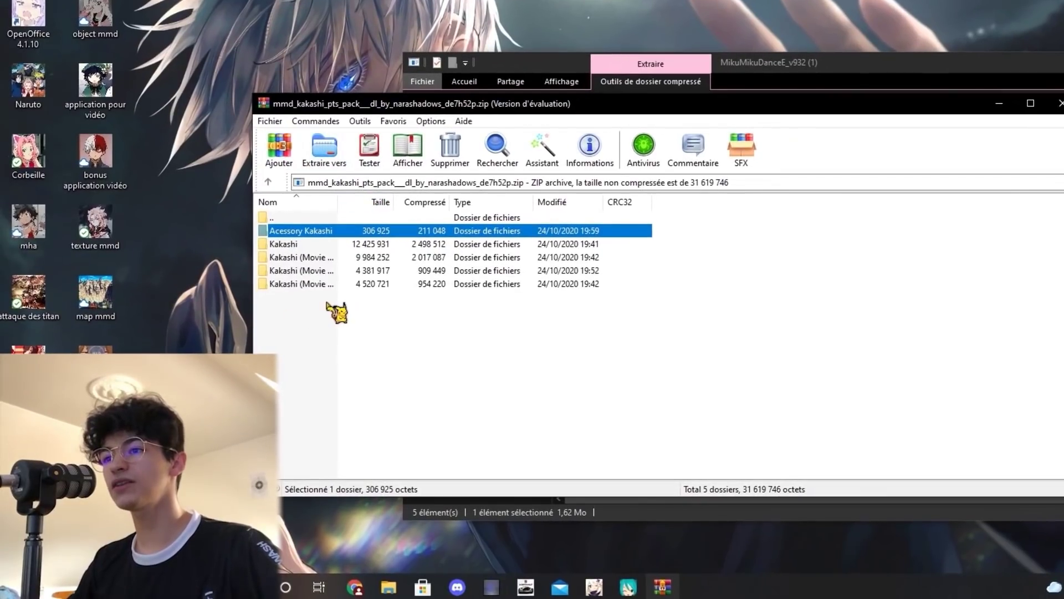
click(286, 244)
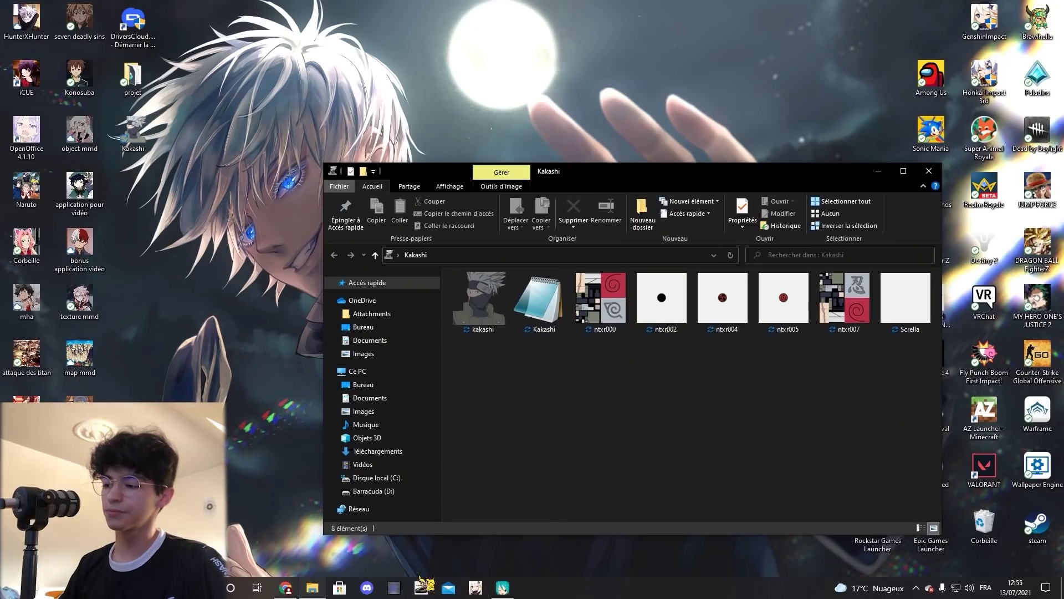
Bring up MikuMikuDance and arrange its window side by side with the Kakashi folder window
click(503, 587)
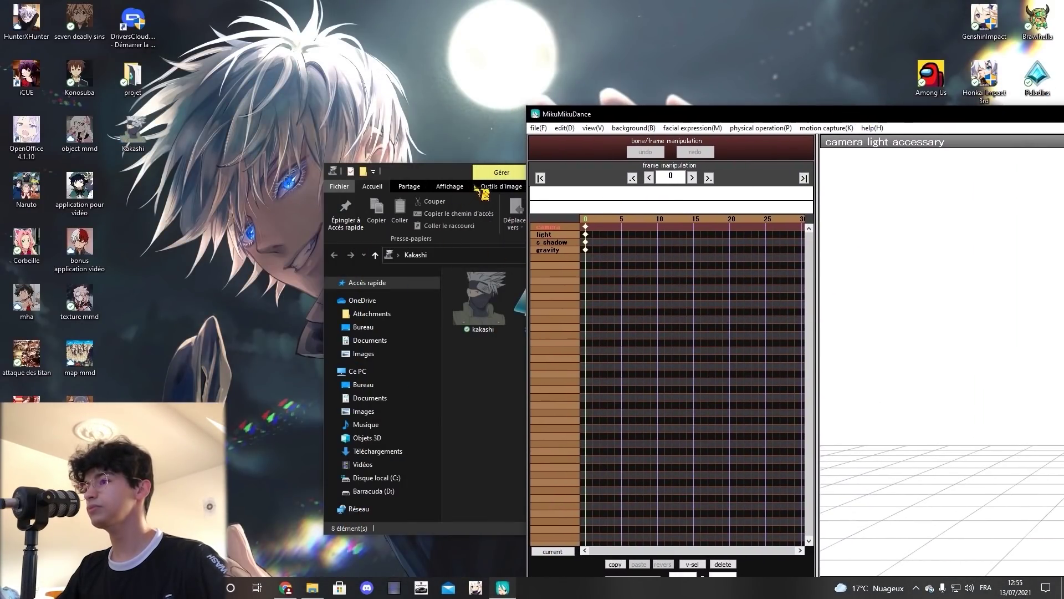
click(475, 187)
drag(595, 183, 120, 171)
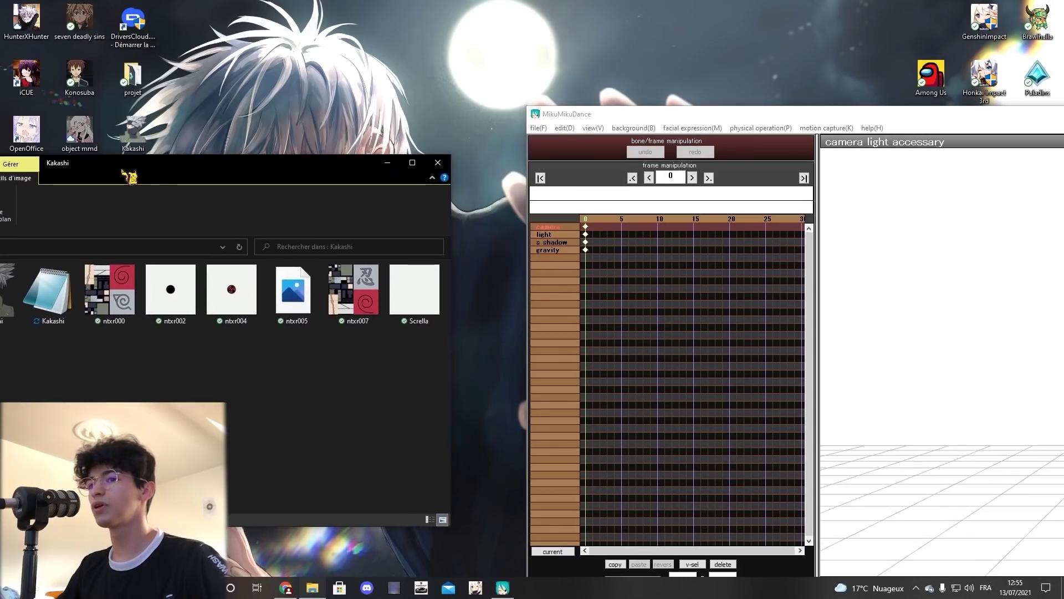
drag(187, 165, 356, 129)
drag(627, 114, 666, 21)
mouse_move(191, 260)
mouse_down()
mouse_move(196, 244)
mouse_move(188, 265)
mouse_up()
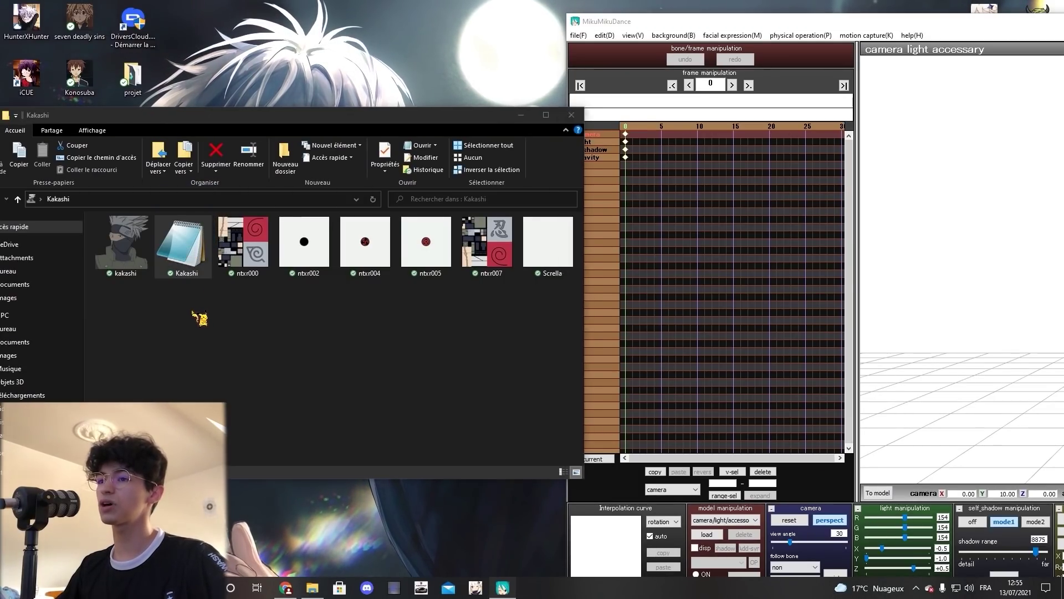
Check the file type of the Kakashi model file in its properties and close them
right_click(186, 267)
click(239, 571)
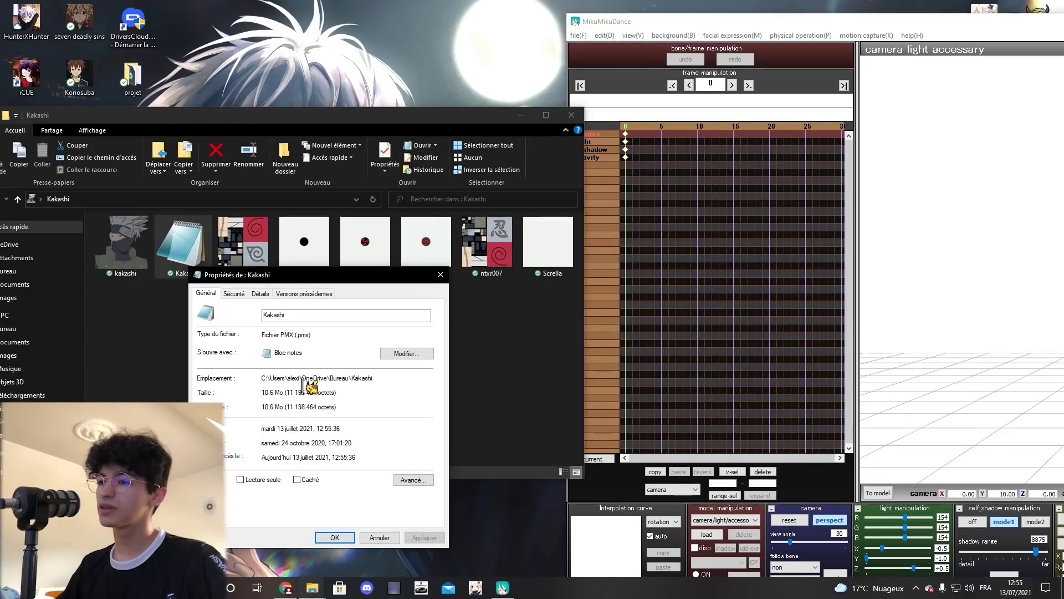
double_click(304, 335)
drag(300, 350, 295, 350)
click(441, 275)
Load the Kakashi PMX model into MikuMikuDance, accept its model information, and close the folder window
drag(202, 271, 821, 271)
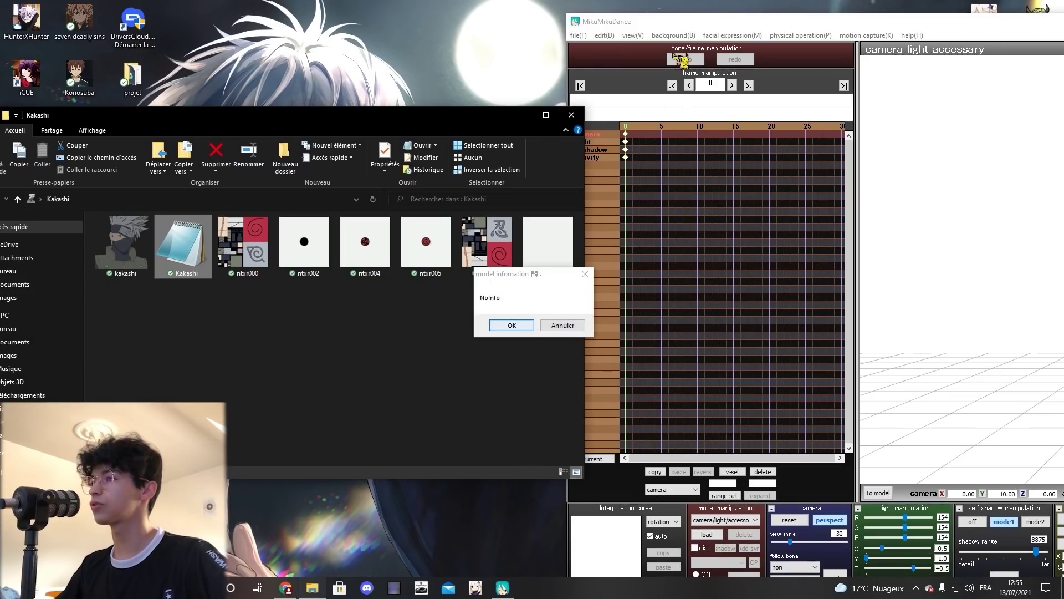
click(514, 326)
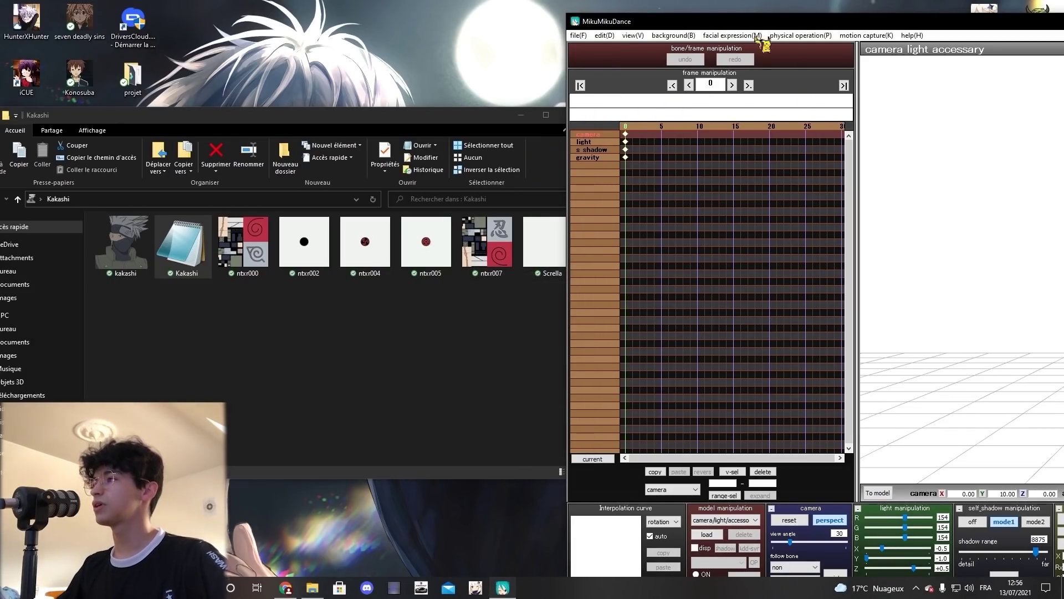
click(491, 114)
click(572, 114)
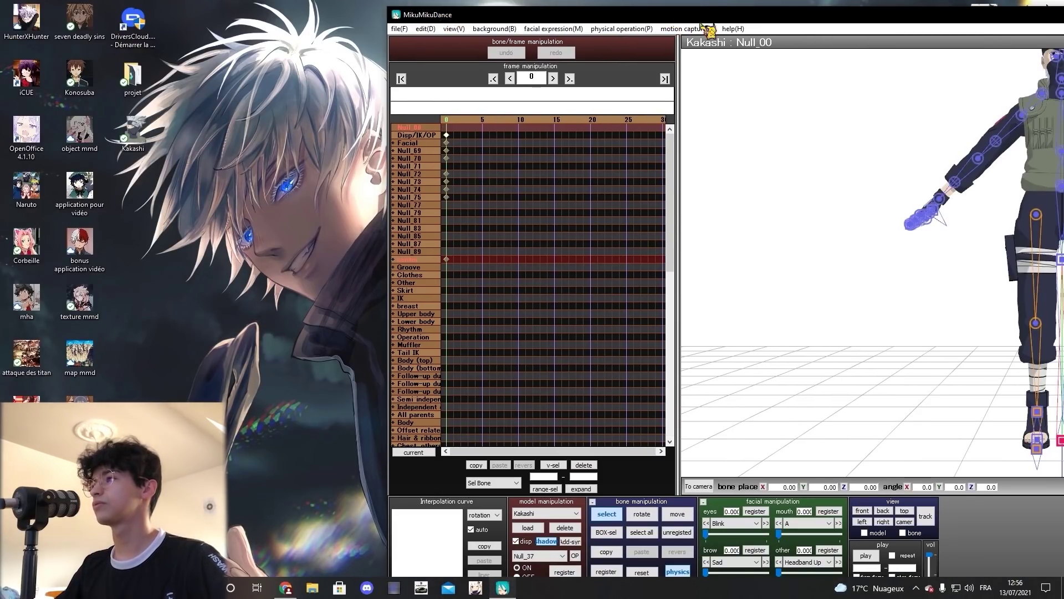
Maximise MikuMikuDance and hide the bones on the Kakashi model by leaving bone selection mode
double_click(776, 17)
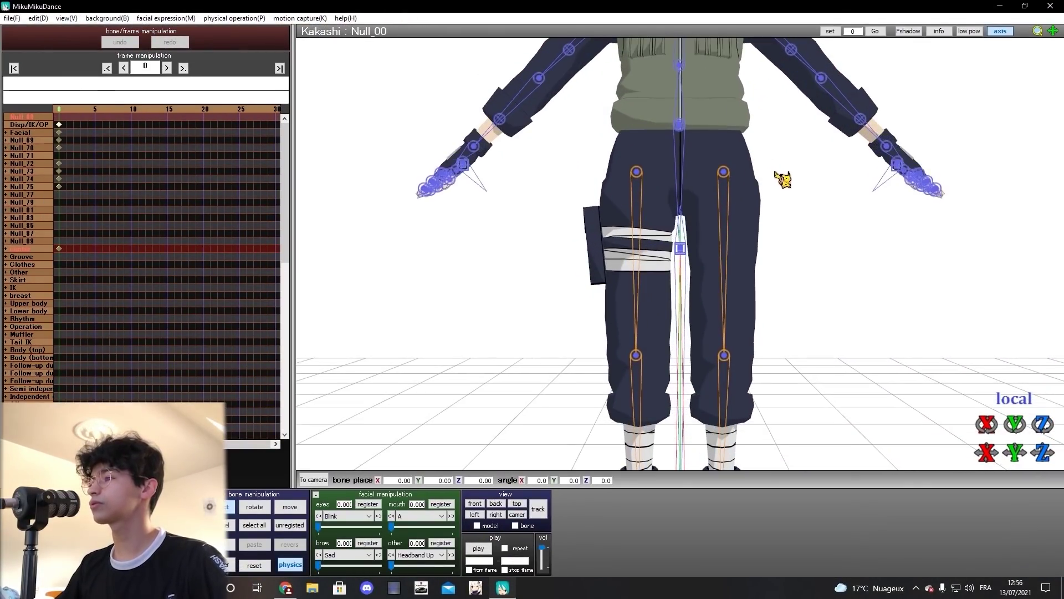
drag(1059, 35, 1060, 42)
right_drag(919, 154, 783, 243)
click(228, 506)
right_drag(626, 288, 704, 255)
right_drag(908, 188, 845, 191)
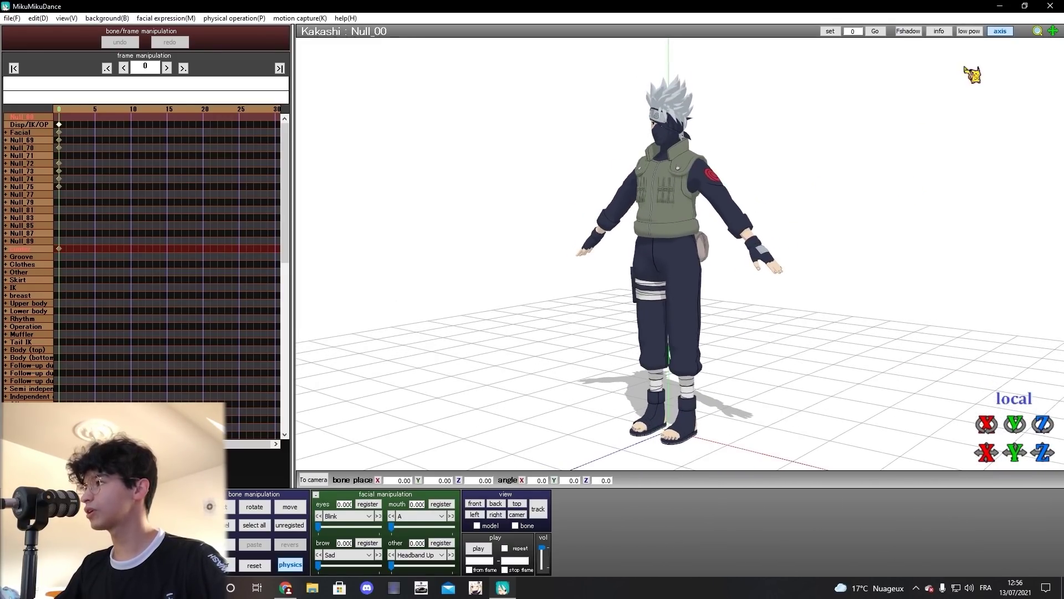
Turn off the coordinate axis display and inspect the Kakashi model from several angles
right_drag(873, 135, 915, 120)
right_drag(837, 212, 884, 190)
click(1012, 40)
right_drag(962, 107, 669, 84)
click(1000, 31)
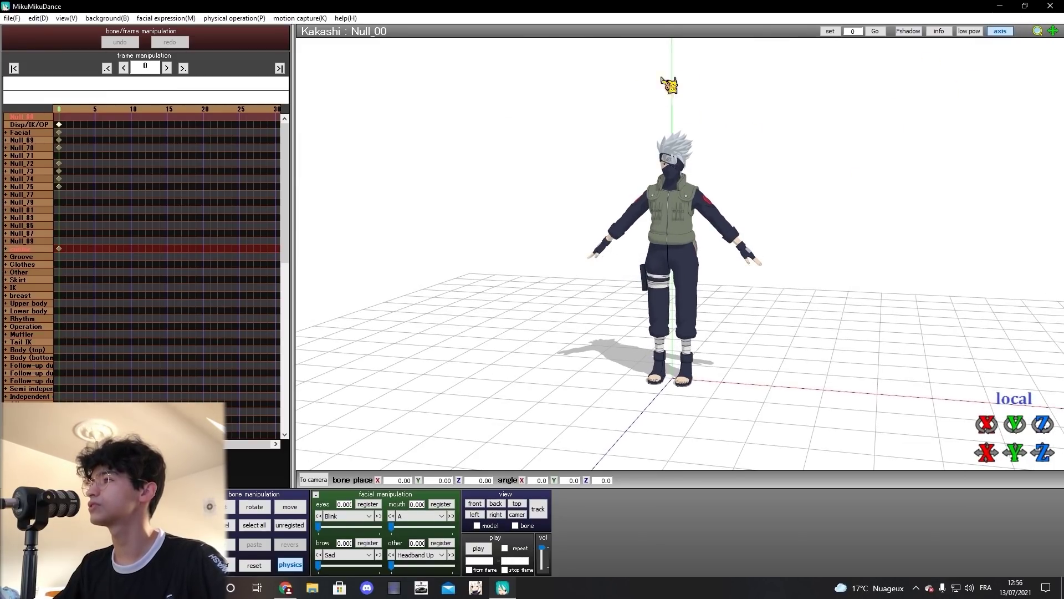
click(1000, 32)
right_drag(506, 300, 627, 283)
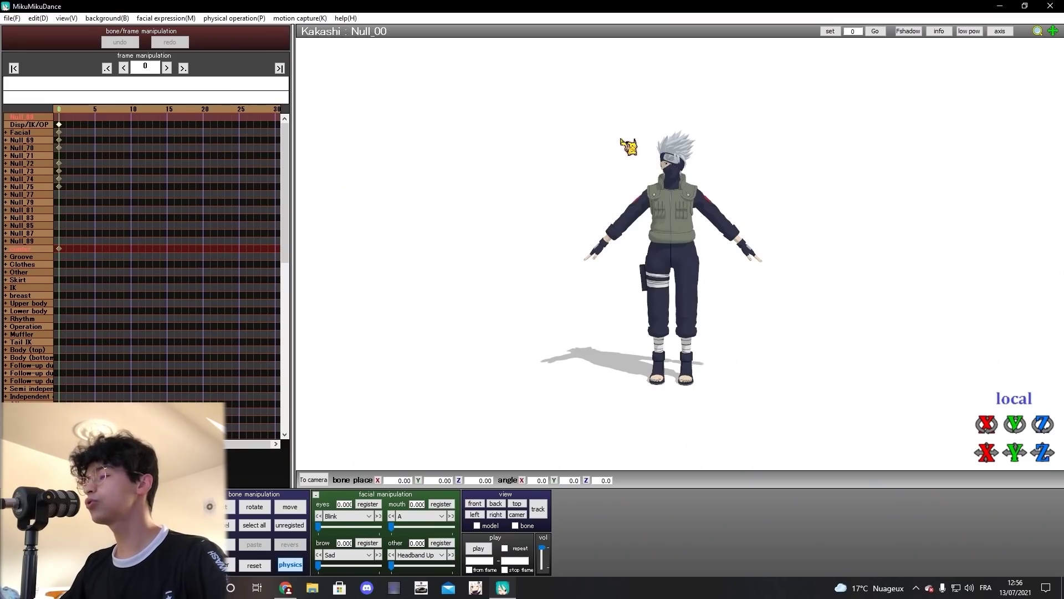
right_drag(628, 146, 637, 109)
right_drag(564, 114, 581, 159)
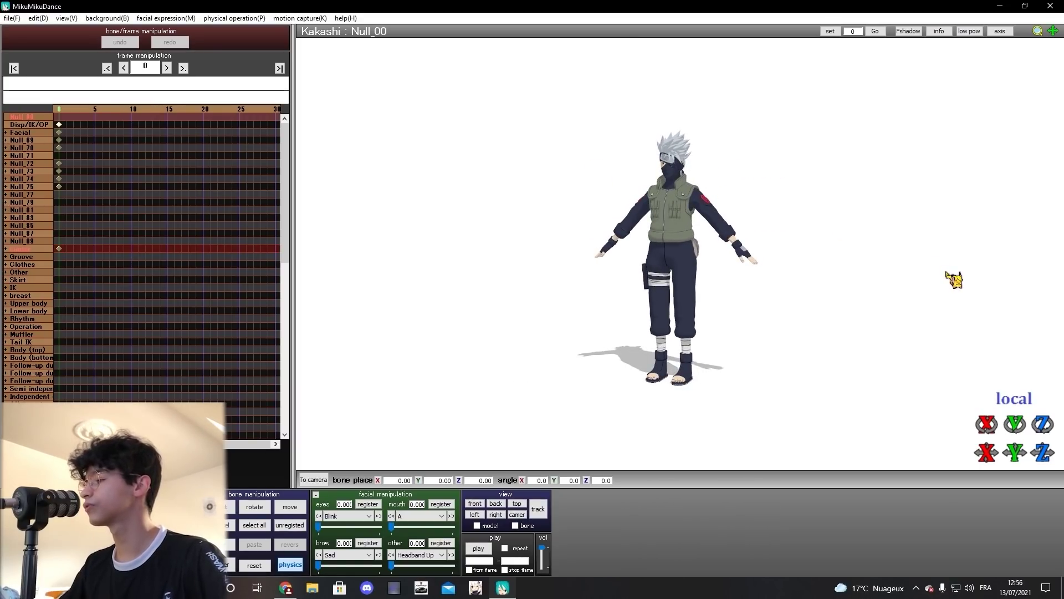
Switch to Chrome and search Google for "stage mmd dl" in a new tab, closing the Kakashi download page
click(285, 588)
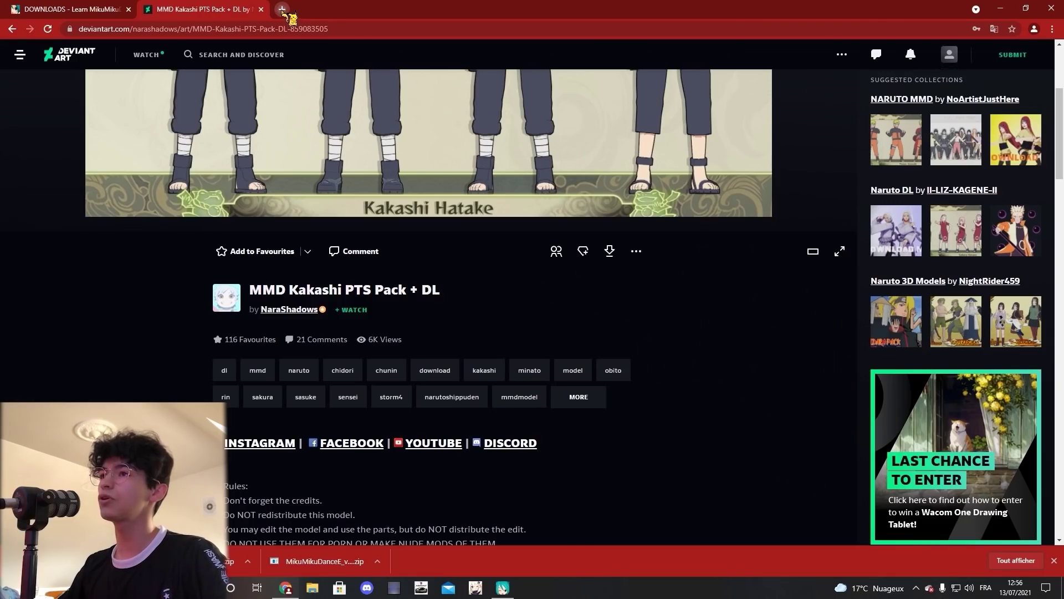
click(281, 9)
click(260, 9)
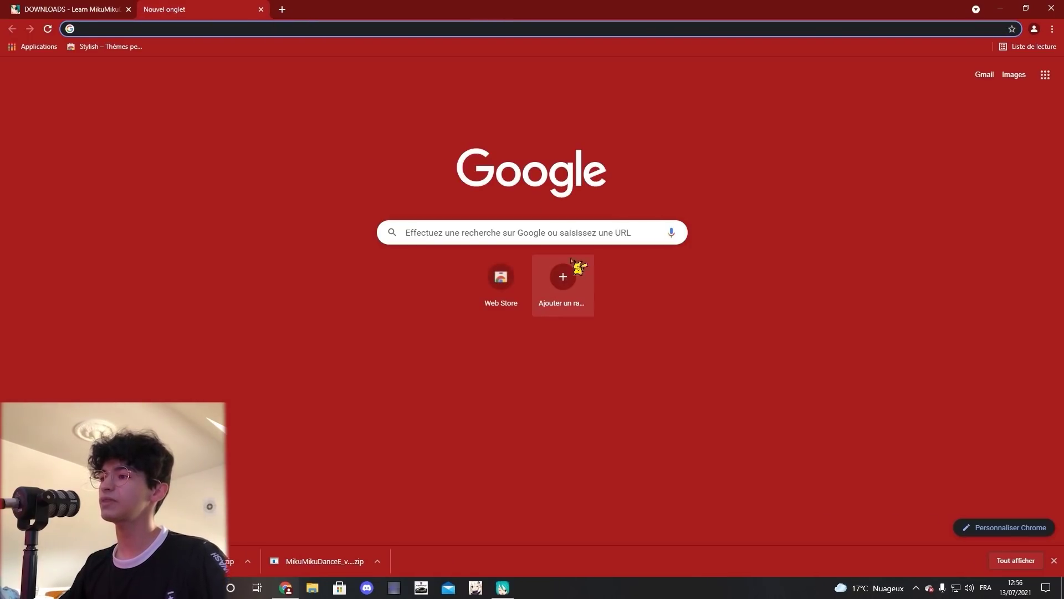
click(544, 233)
text(st)
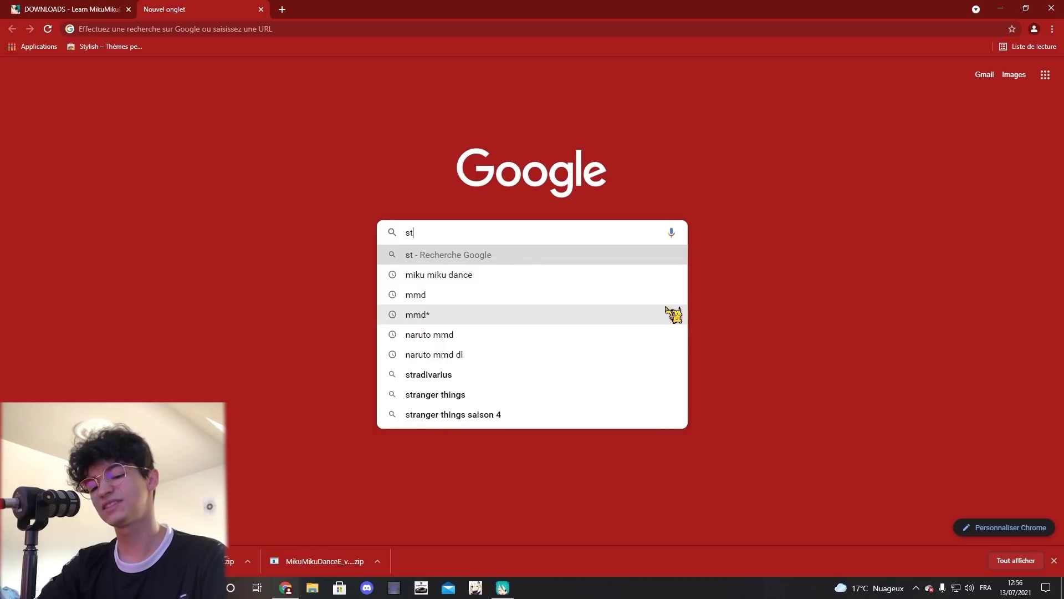
text(age mmd dl)
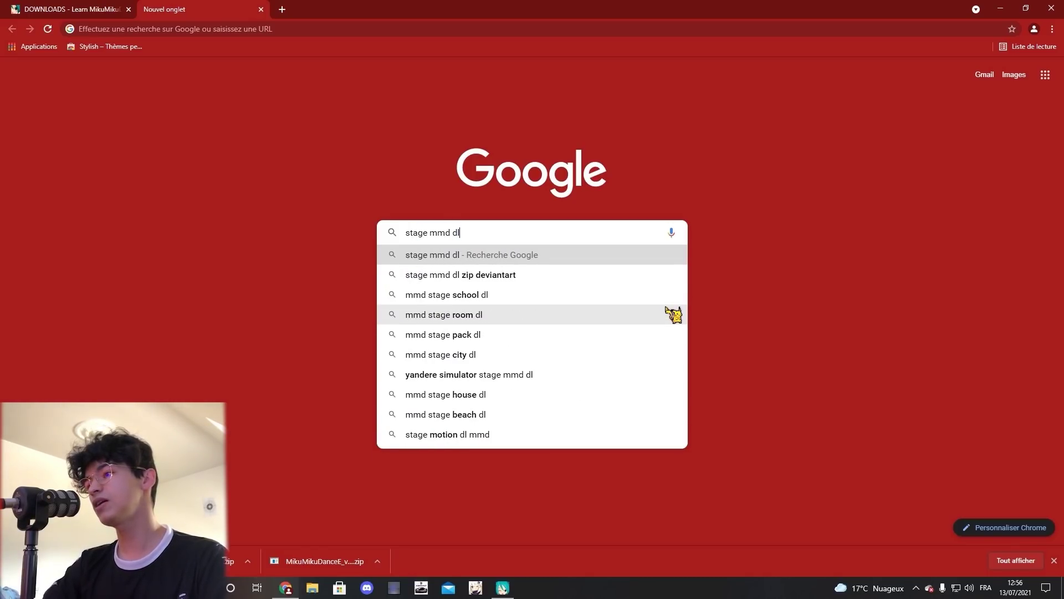
key(Return)
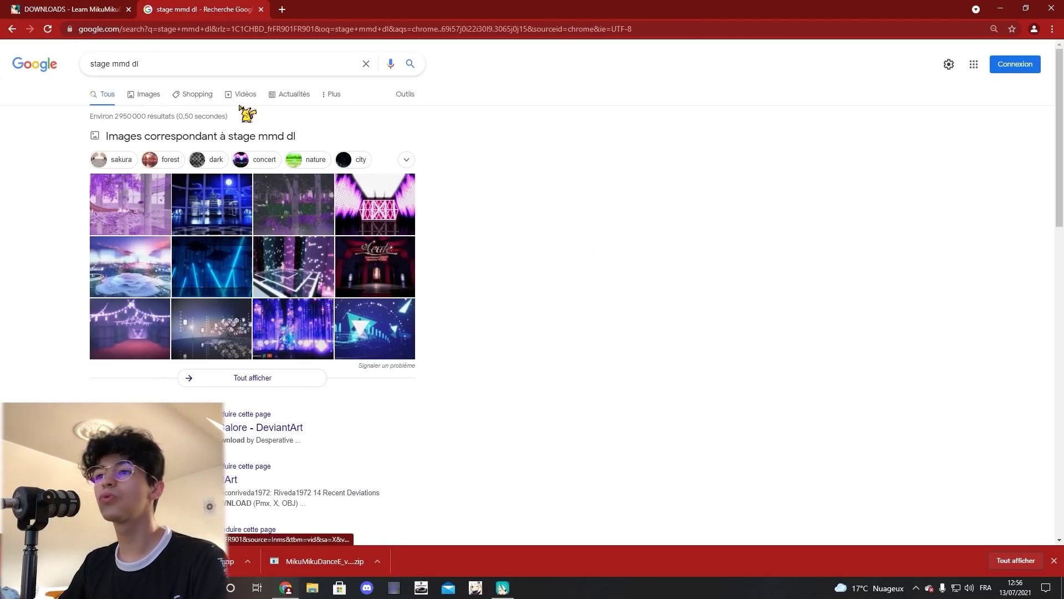
Refine the Google search to "stage naruto mmd dl"
click(272, 65)
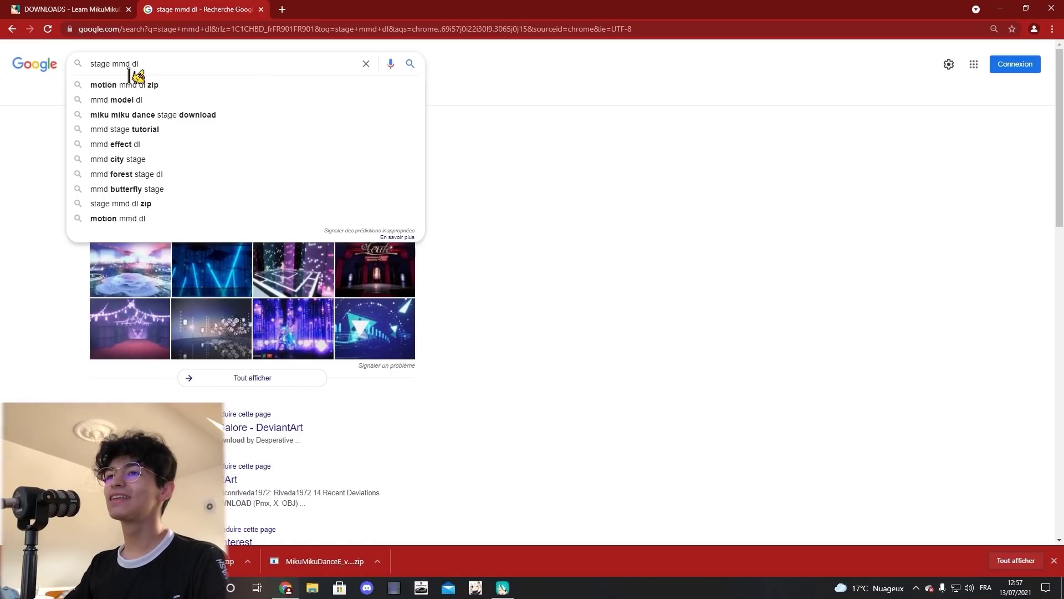
key(ctrl+Left)
key(ctrl+Left)
text(naruto)
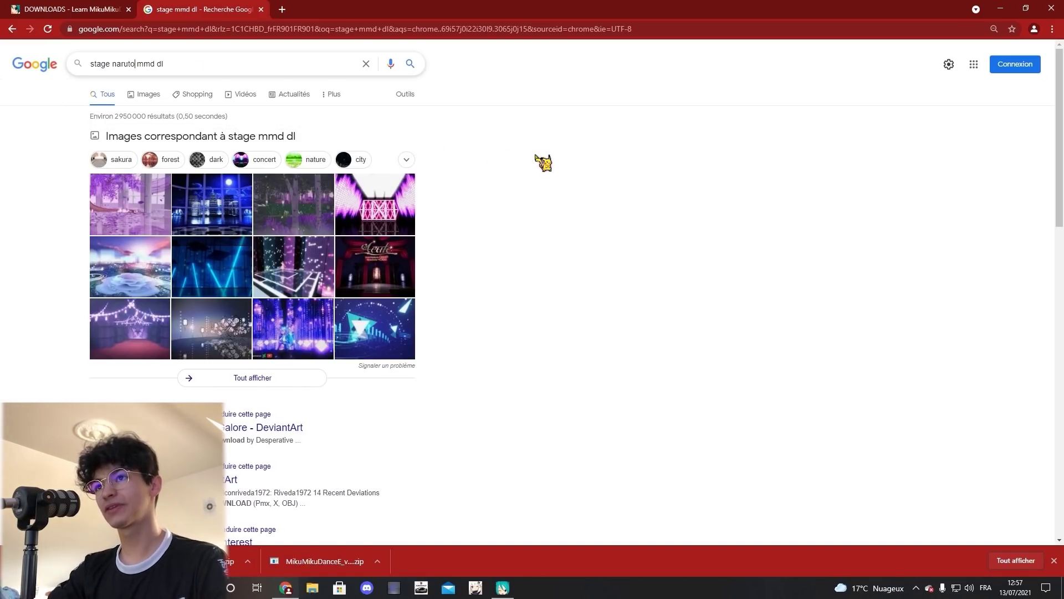
key(Return)
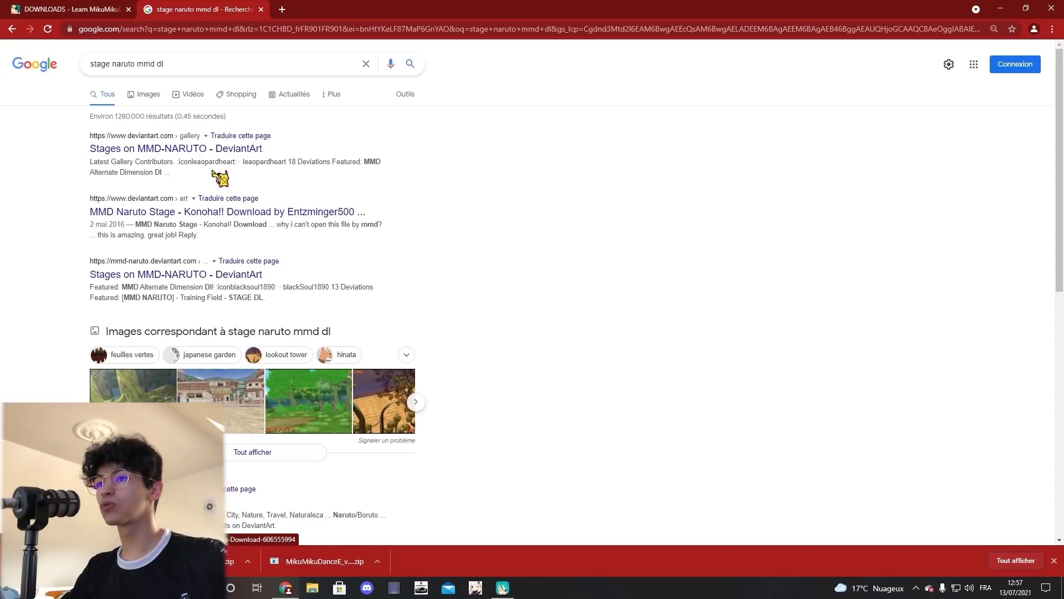
Open the Stages on MMD-NARUTO gallery on DeviantArt and browse the stages offered for download
click(189, 273)
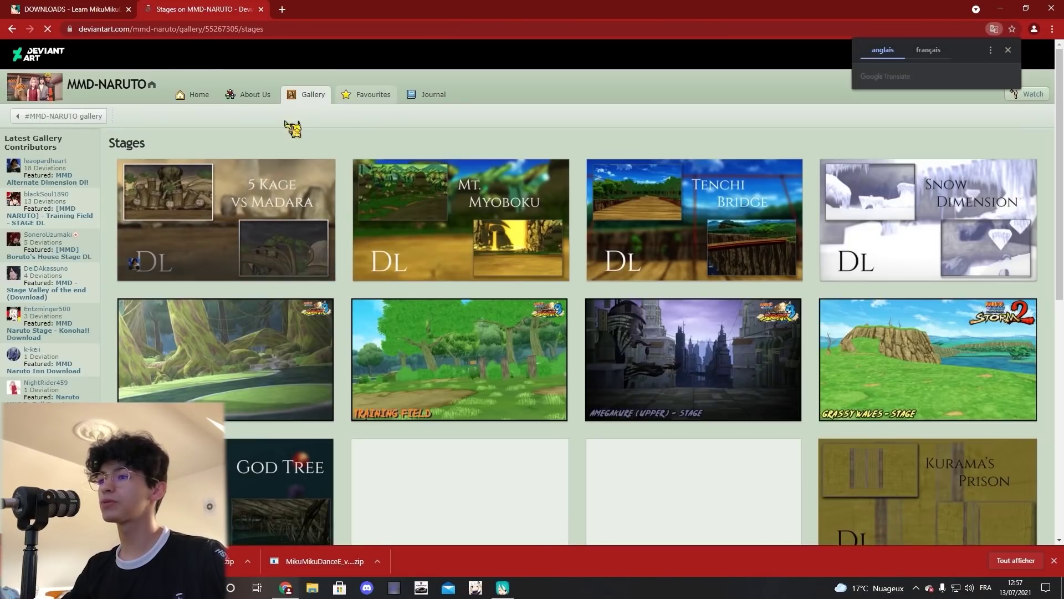
scroll(343, 244, down, 9)
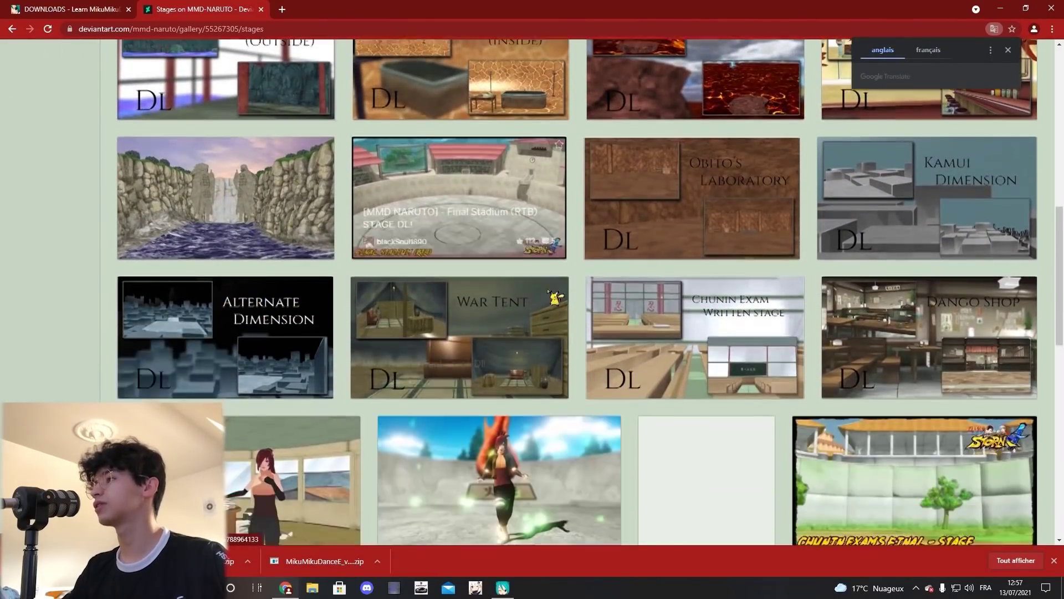
scroll(670, 269, up, 2)
scroll(671, 269, up, 1)
scroll(352, 281, down, 5)
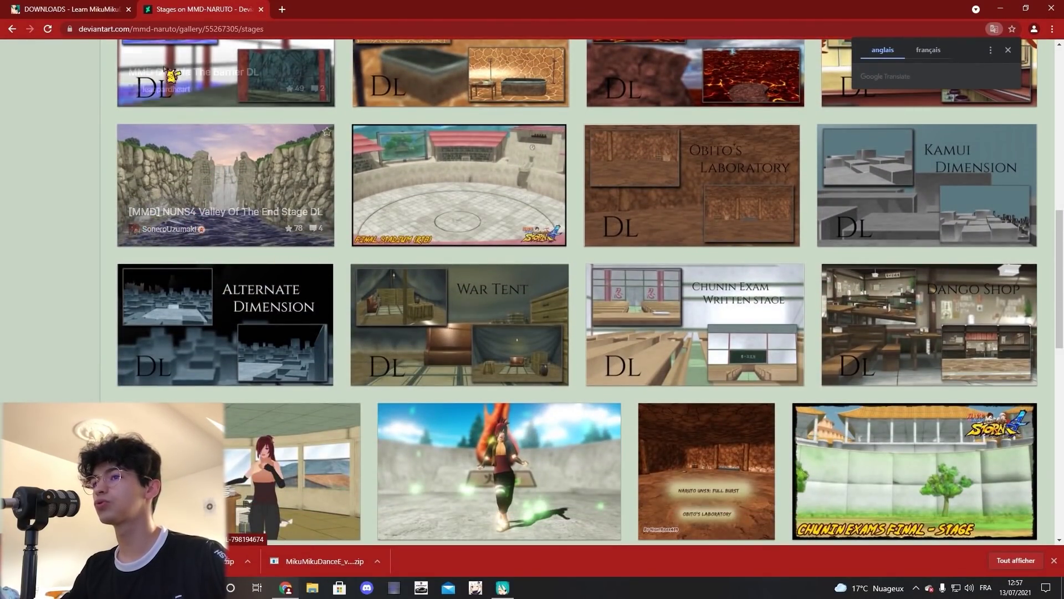
scroll(487, 136, down, 6)
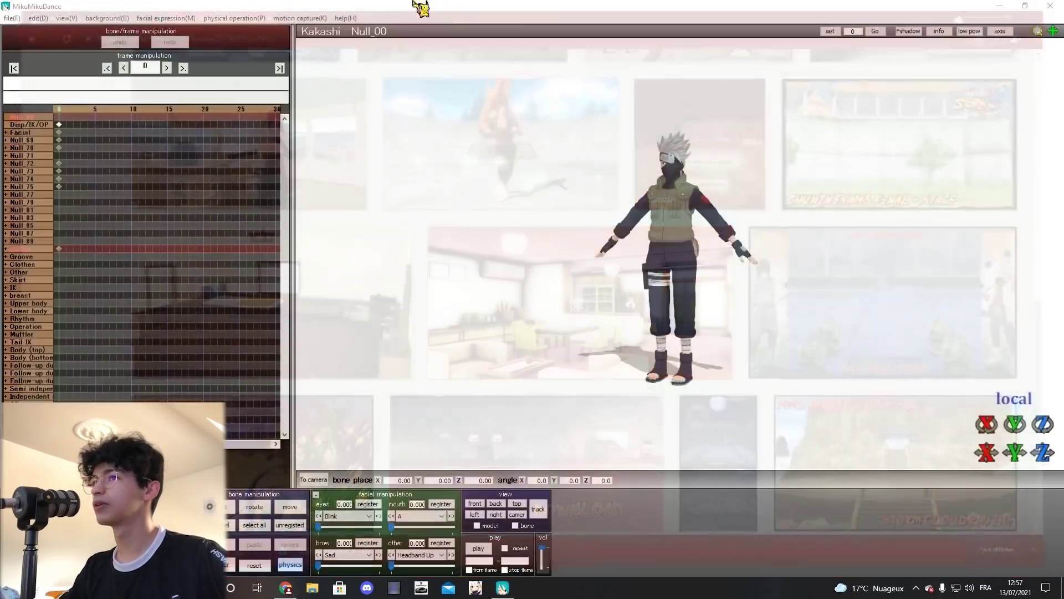
Return to the Kakashi model and rotate its right upper arm bone slightly downward, to a Z angle of about -9.7
scroll(647, 334, up, 5)
scroll(648, 334, down, 3)
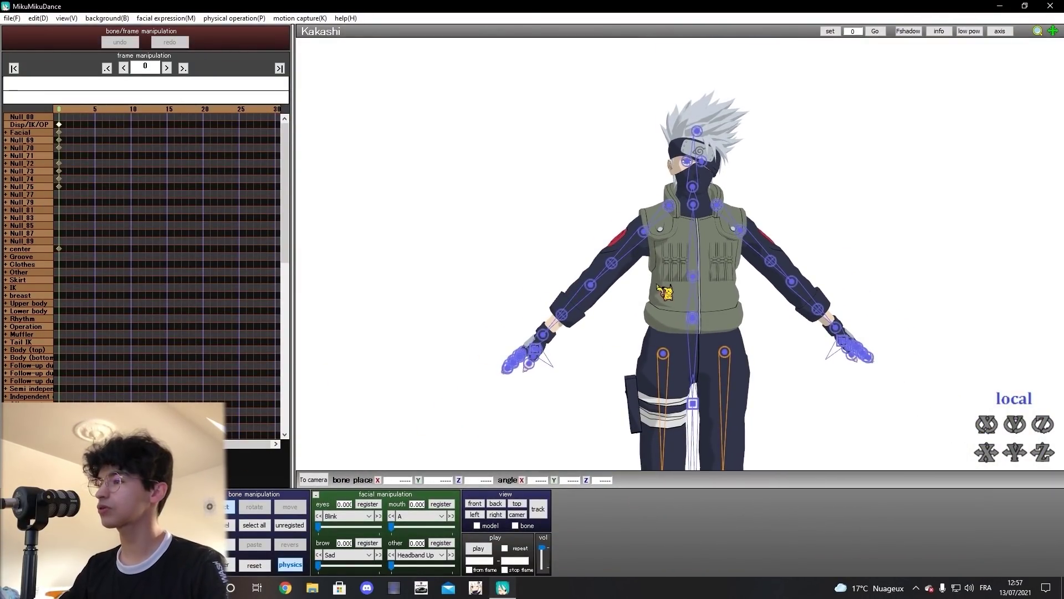
right_drag(662, 285, 654, 288)
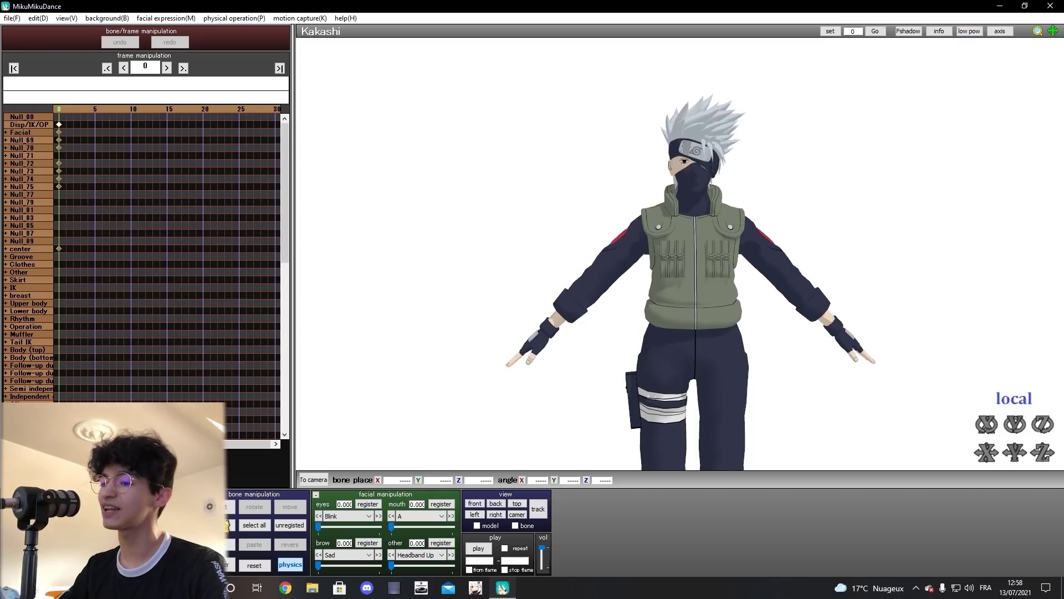
right_drag(856, 273, 833, 245)
scroll(832, 246, up, 1)
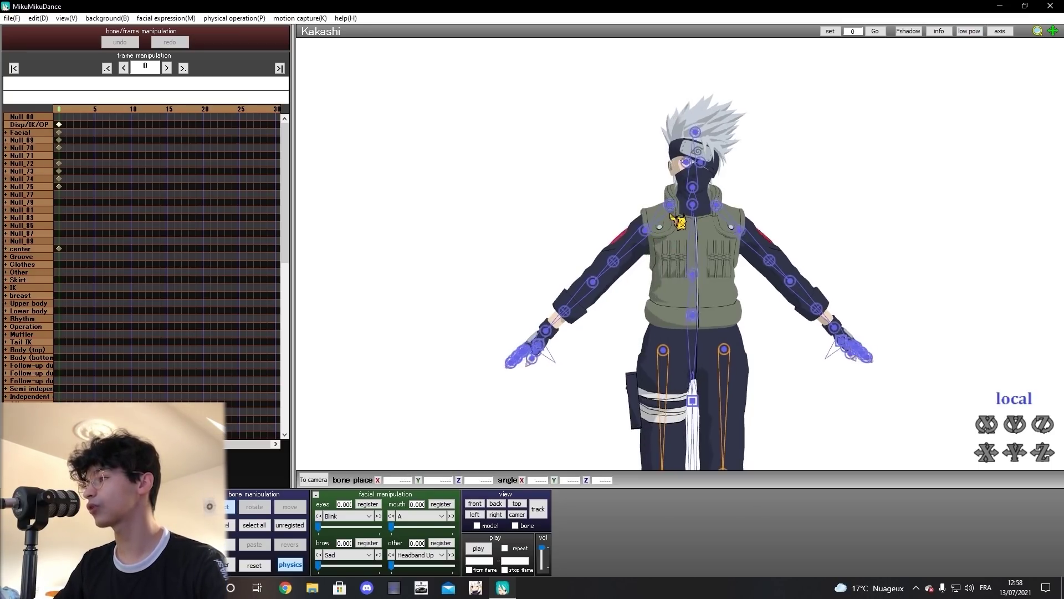
click(648, 232)
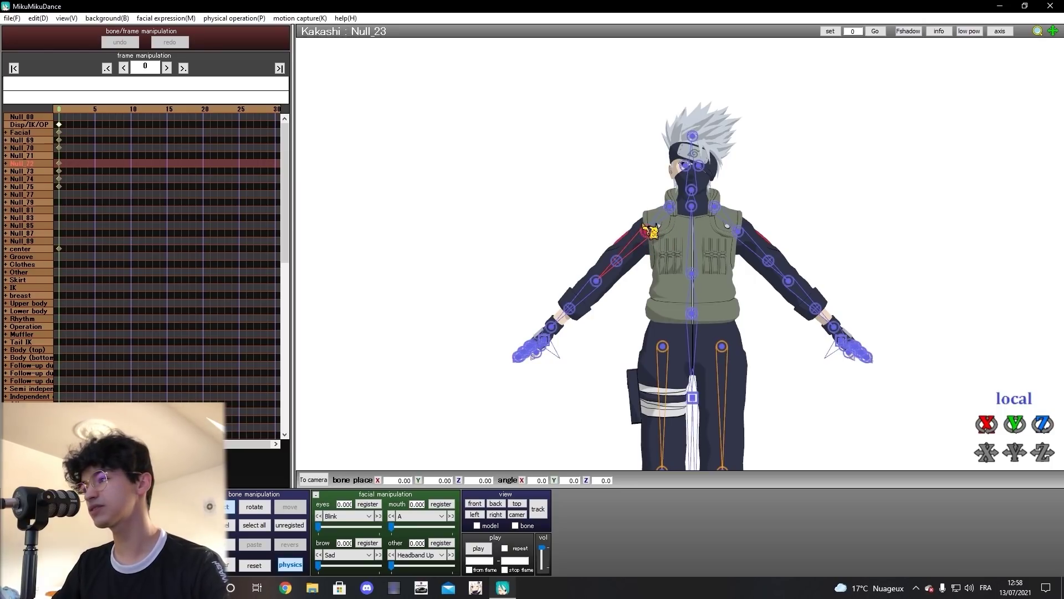
key(x)
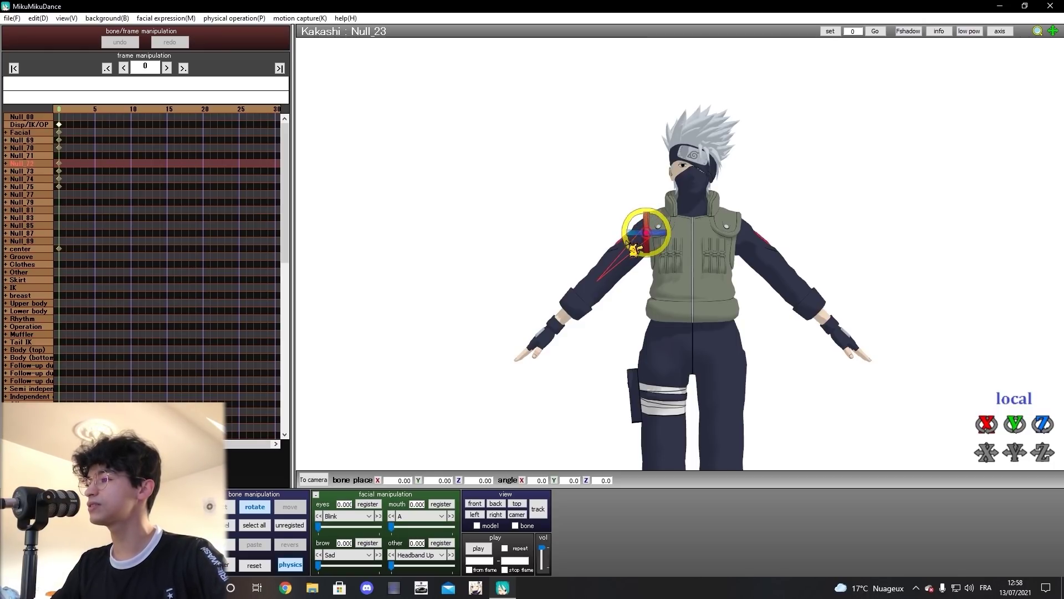
mouse_move(660, 254)
mouse_down()
mouse_move(618, 228)
mouse_move(651, 227)
mouse_move(629, 239)
mouse_move(664, 236)
mouse_up()
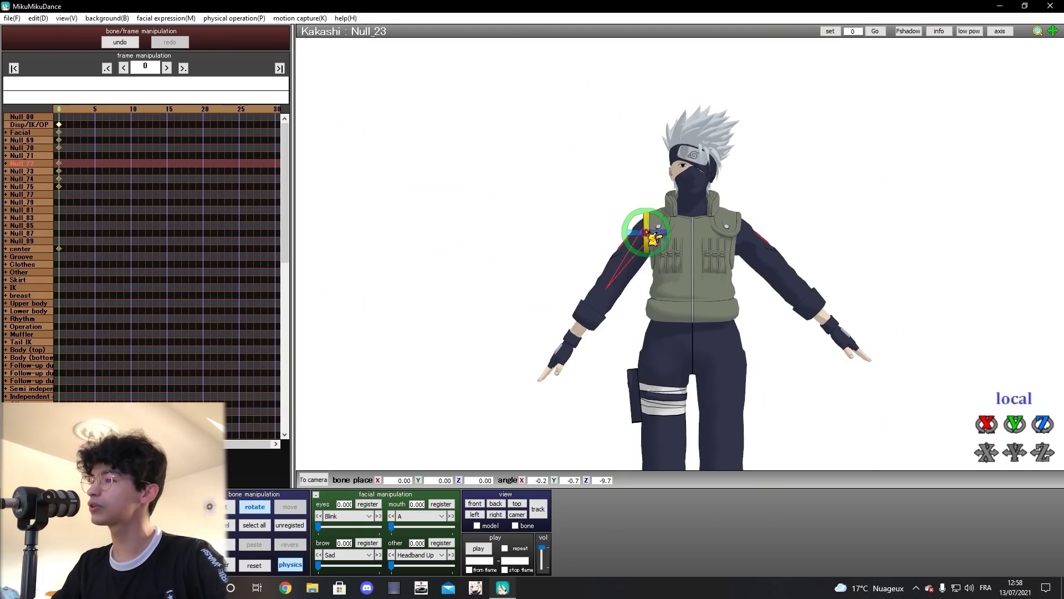
Rotate Kakashi's right upper arm bone around its local axes until the arm hangs close to the body
drag(653, 250, 606, 251)
right_drag(606, 251, 714, 268)
drag(661, 240, 733, 239)
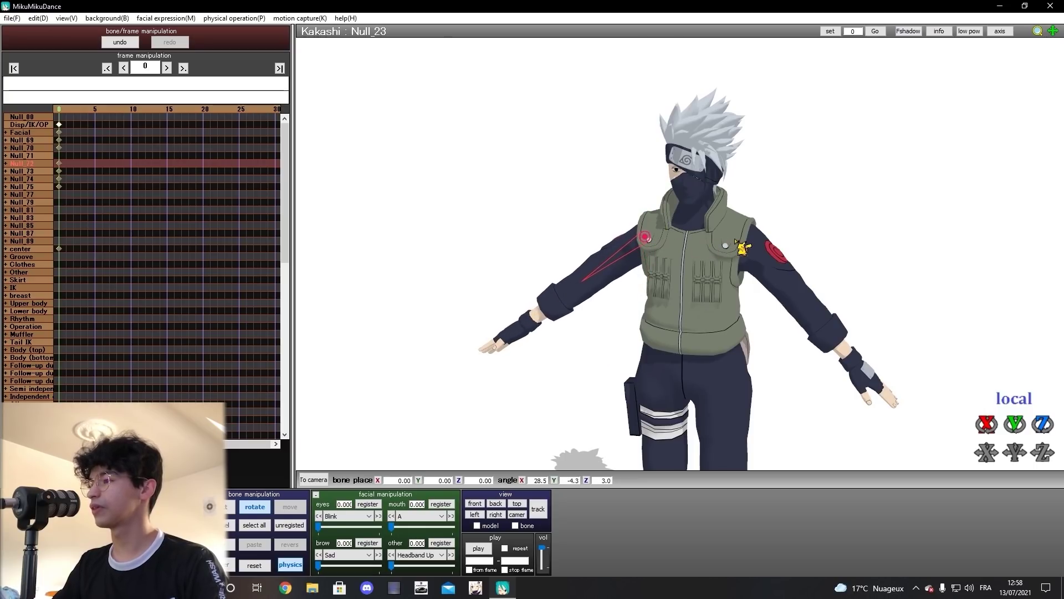
right_drag(733, 239, 712, 236)
drag(662, 248, 655, 216)
Try rotating the torso bone in the middle of Kakashi's chest and undo the rotation
right_drag(730, 272, 698, 272)
drag(694, 273, 696, 321)
key(ctrl+z)
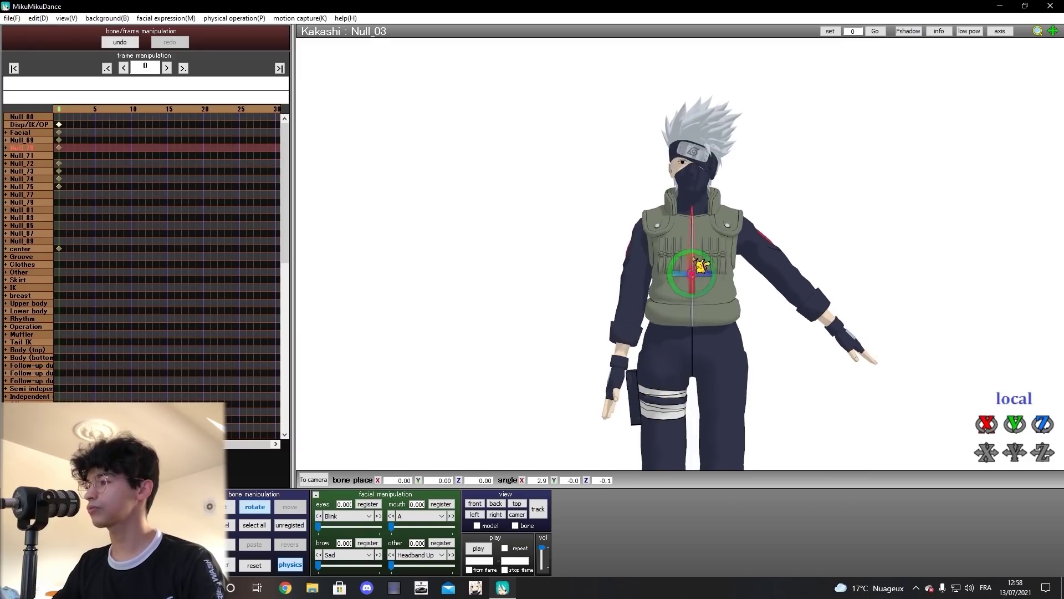
right_drag(721, 272, 774, 278)
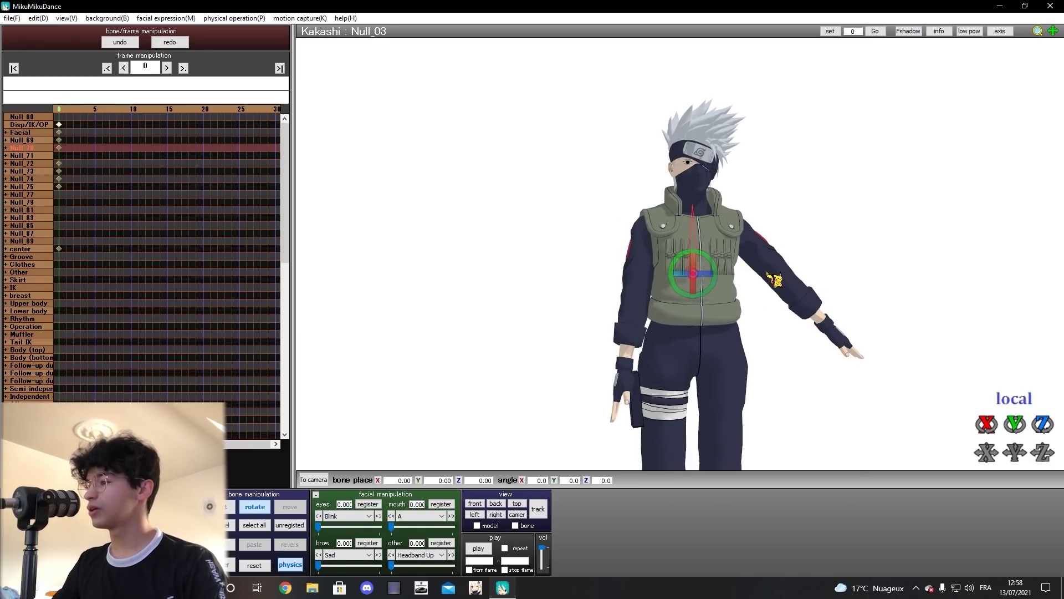
scroll(759, 278, down, 6)
key(ctrl+z)
Select the center bone between Kakashi's feet and move it to about 0.75 along the local Z axis
click(702, 448)
scroll(704, 444, up, 4)
middle_drag(865, 416, 848, 244)
scroll(837, 244, up, 4)
right_drag(680, 357, 715, 360)
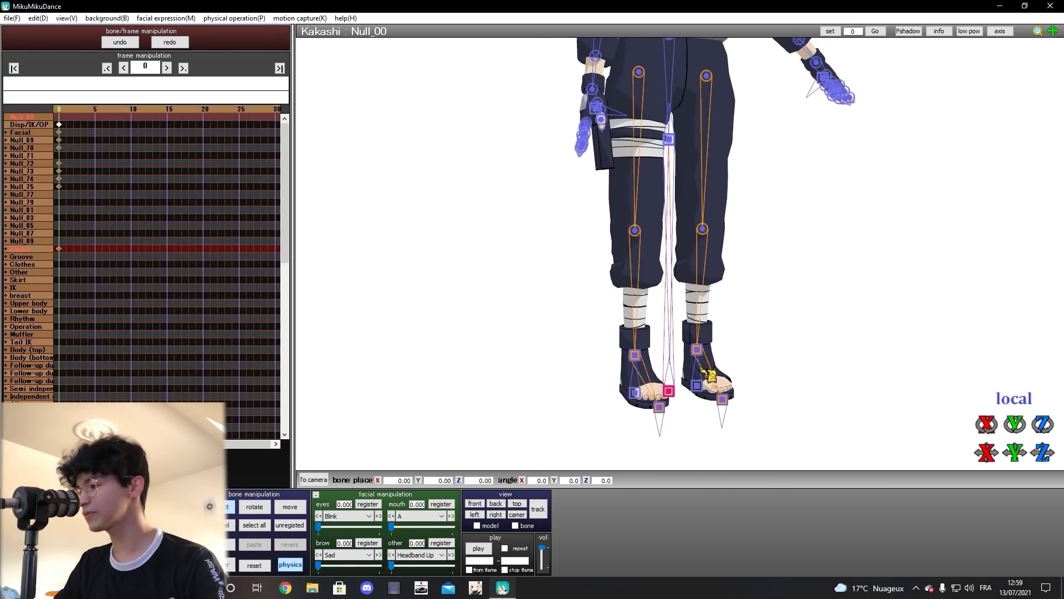
drag(1056, 459, 1005, 443)
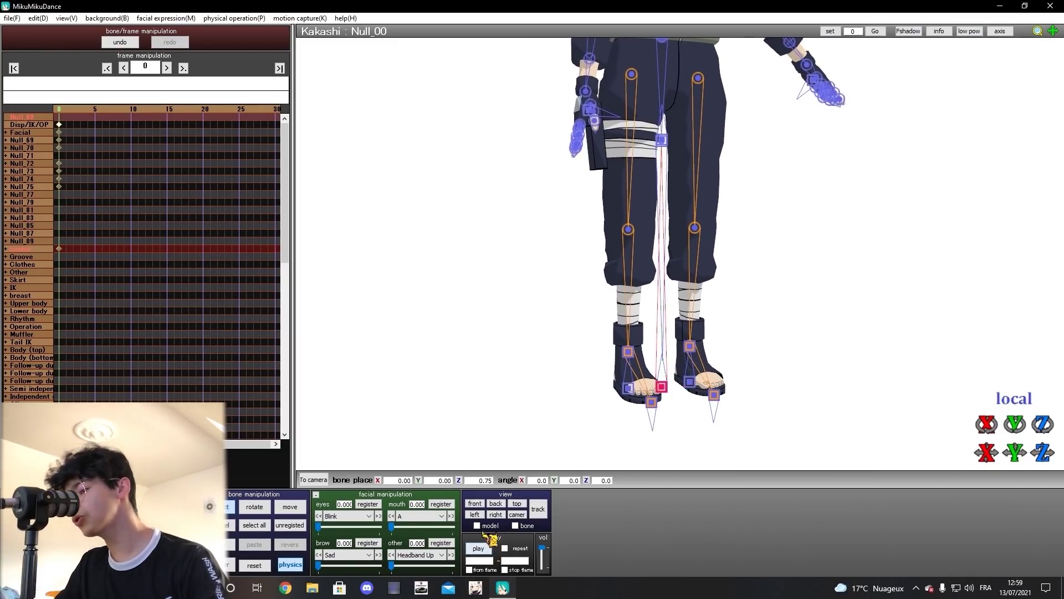
Try the model-following view option on and off, and move the center bone to about -8.10 on the Z axis
click(478, 525)
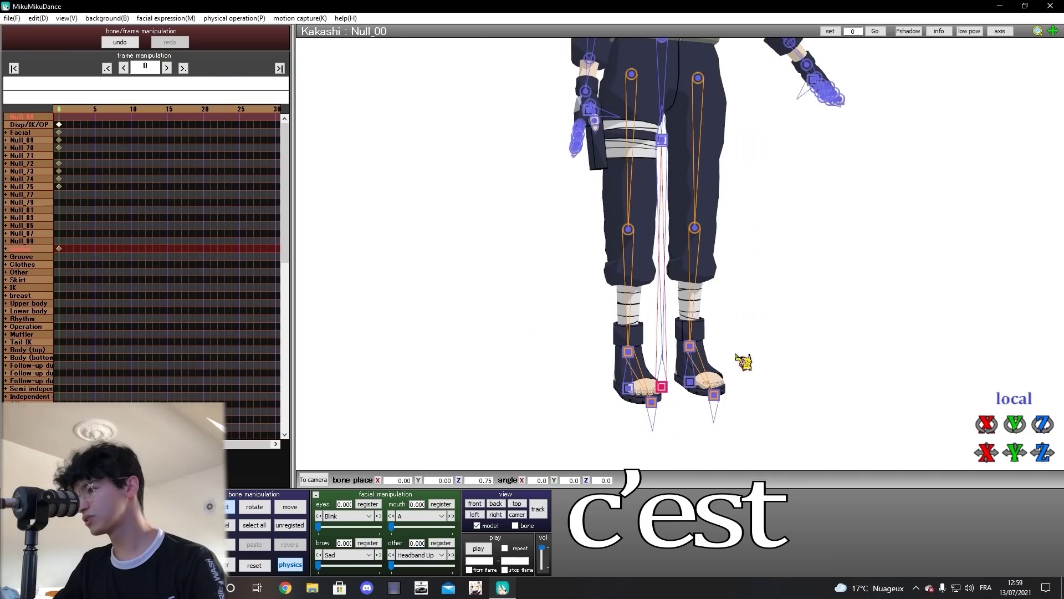
drag(1052, 31, 1043, 131)
scroll(1044, 131, down, 1)
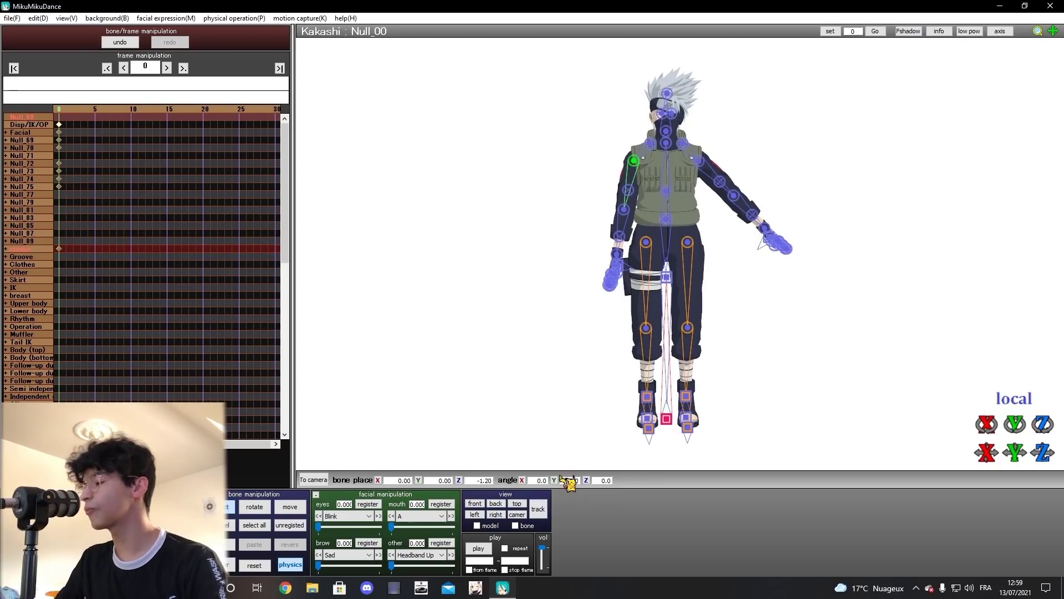
drag(1047, 466, 651, 360)
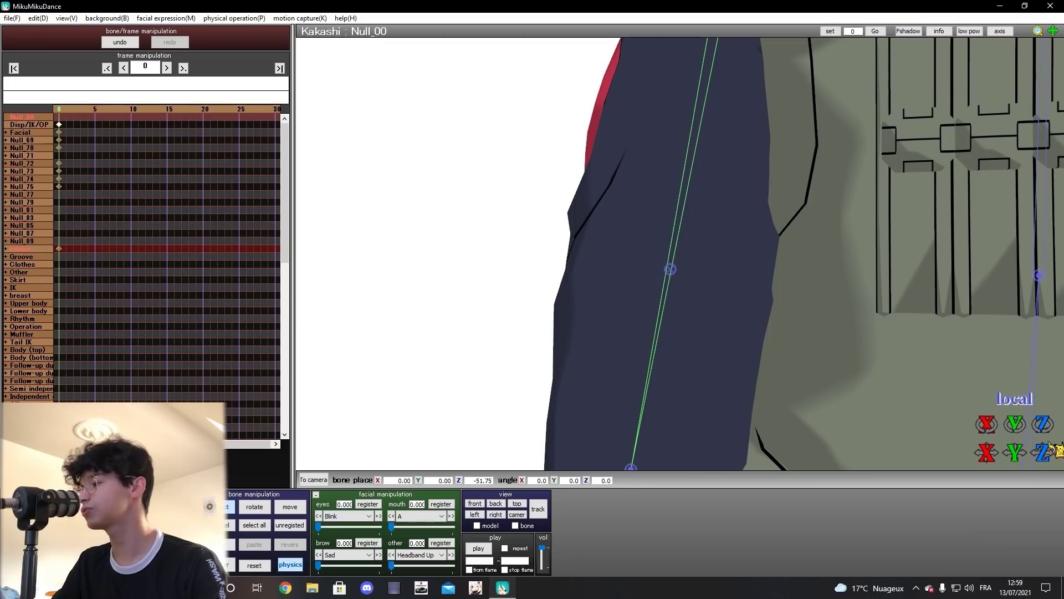
drag(1048, 453, 1048, 301)
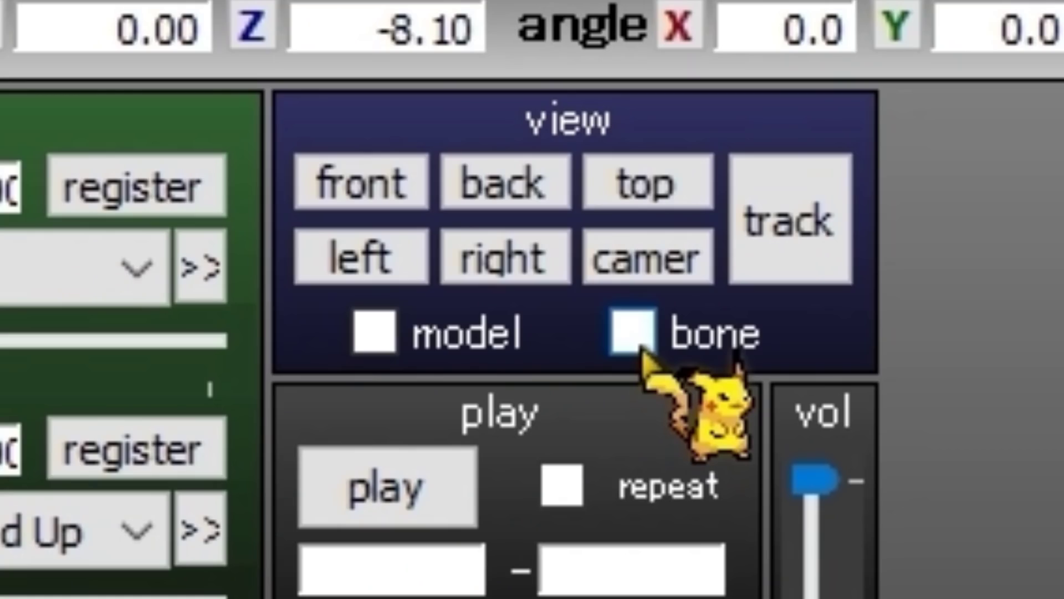
Enable bone following for the view and move the center bone further along Z, including to about -11.20
click(515, 526)
right_drag(803, 334, 829, 332)
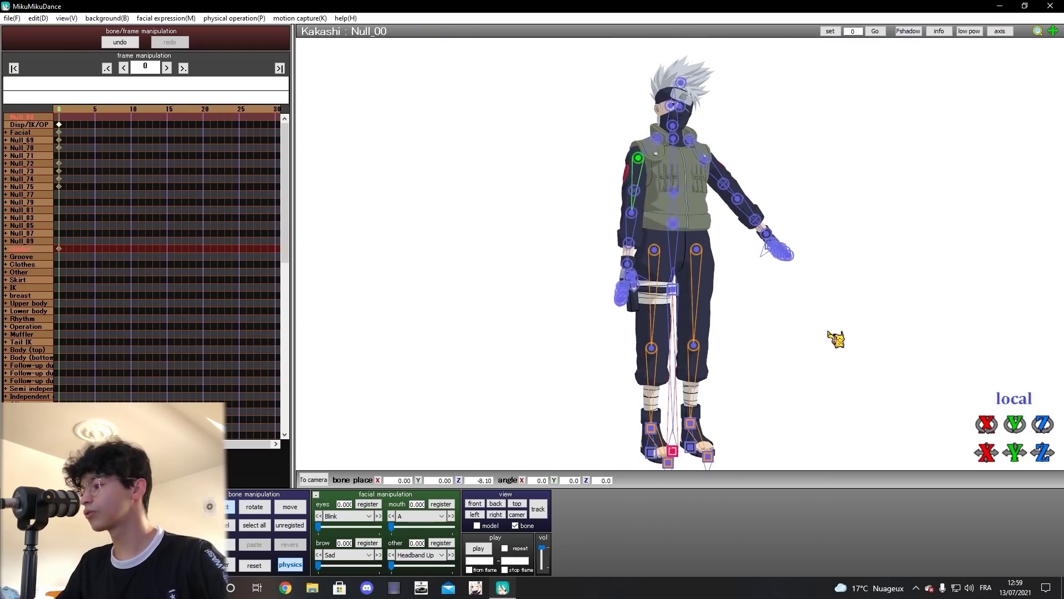
right_drag(1052, 456, 1015, 474)
drag(1042, 452, 1042, 462)
right_drag(818, 359, 627, 403)
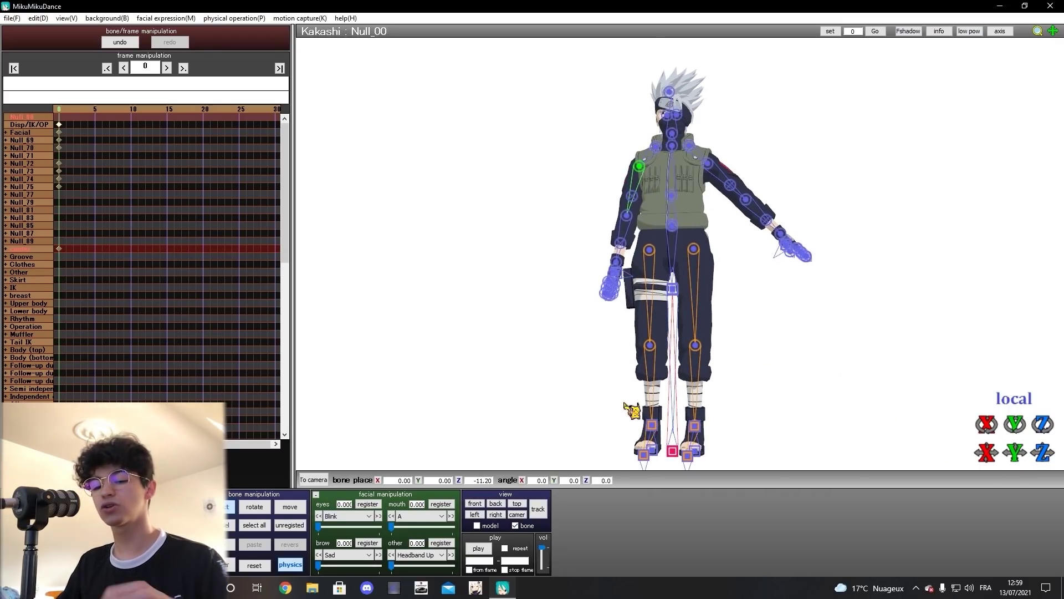
drag(1052, 470, 801, 461)
click(792, 455)
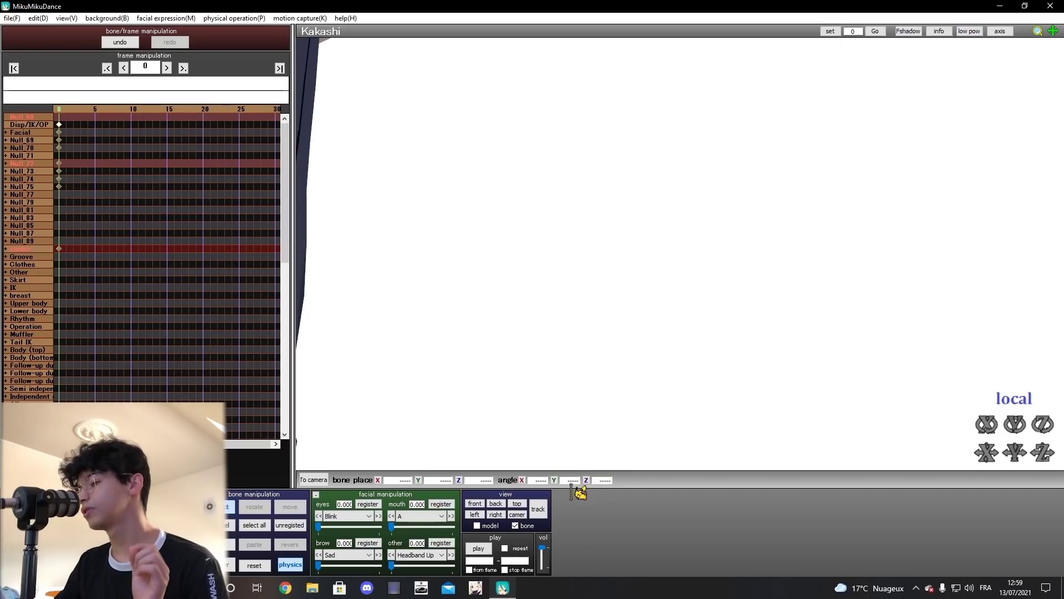
Enable model following for the view and frame Kakashi's face in close-up
scroll(541, 494, down, 6)
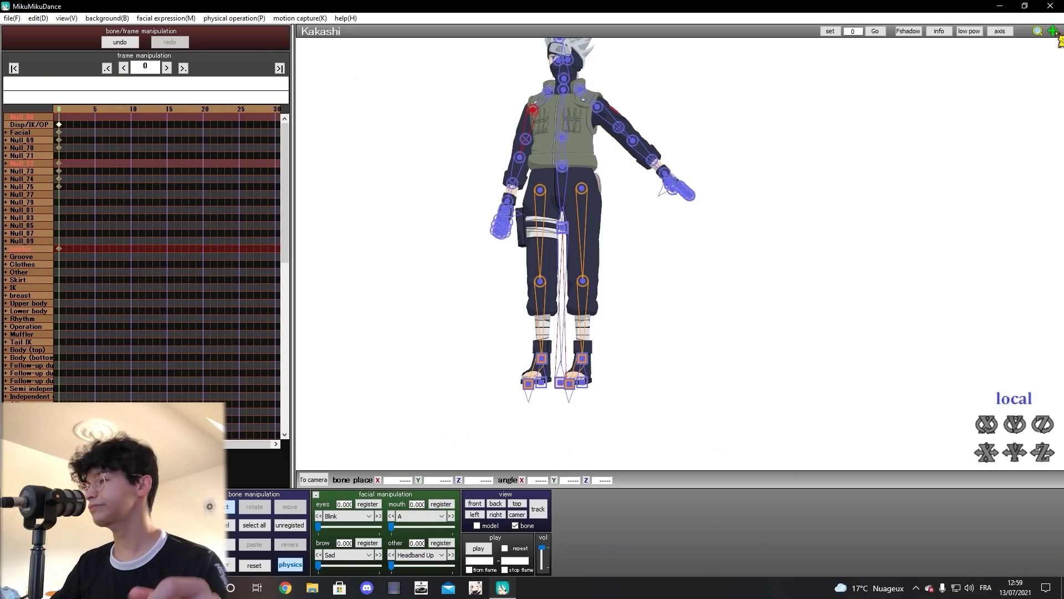
drag(1057, 32, 1063, 105)
scroll(565, 450, down, 1)
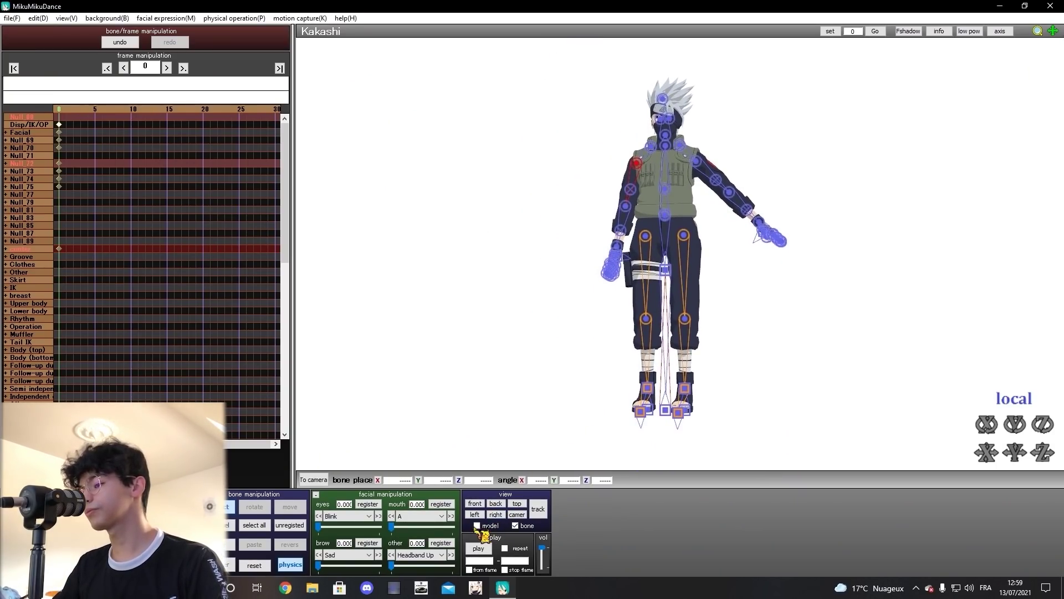
click(476, 526)
scroll(735, 324, up, 8)
drag(1047, 30, 1015, 55)
scroll(1009, 51, up, 4)
scroll(1015, 55, up, 4)
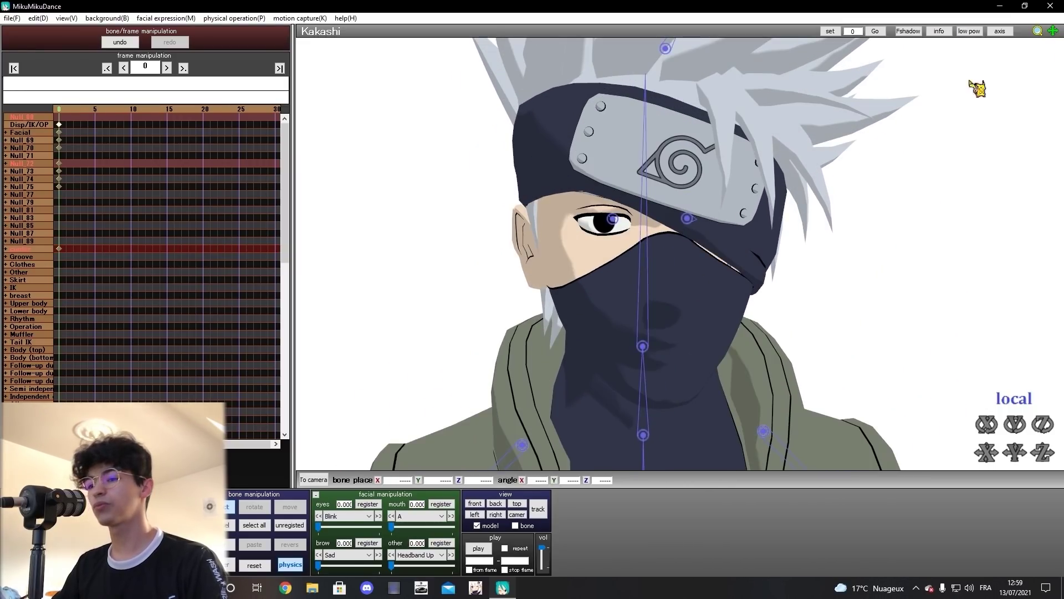
Select Kakashi's left upper arm bone and rotate it down until the arm hangs alongside the body
click(226, 507)
right_drag(607, 388, 484, 448)
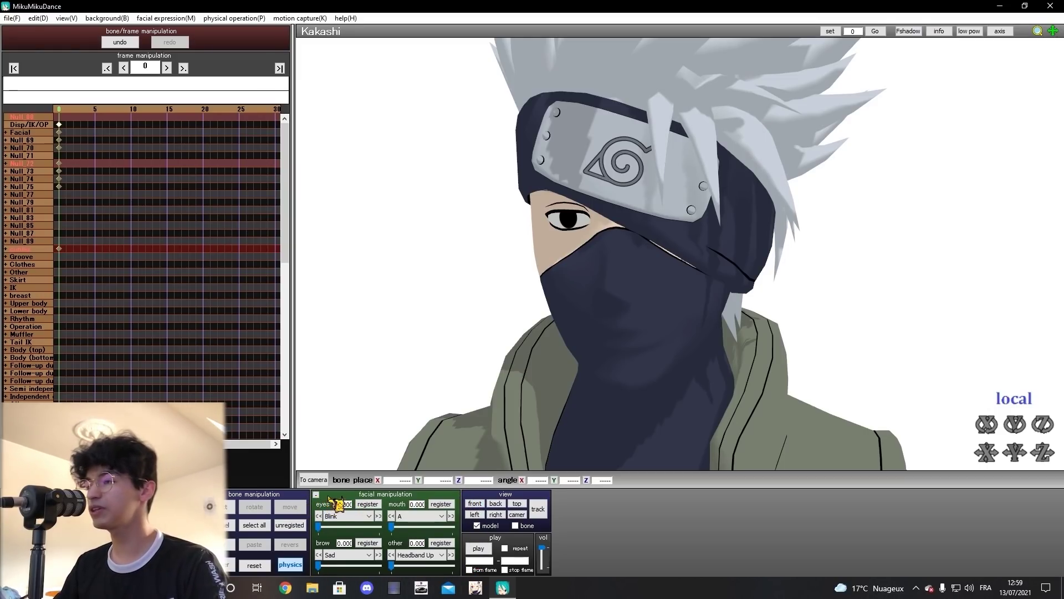
scroll(506, 373, down, 8)
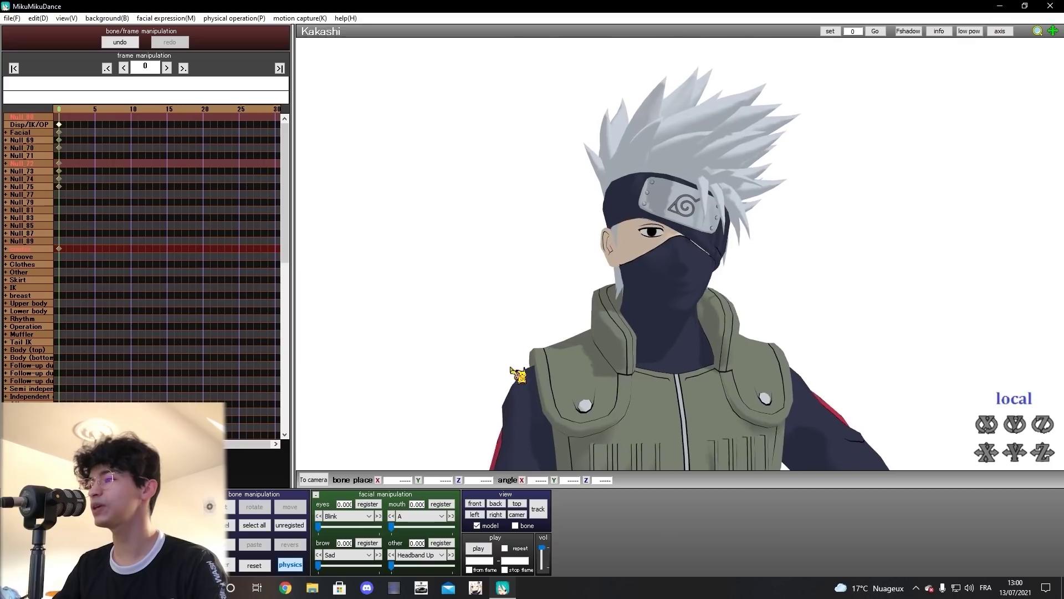
scroll(518, 368, down, 6)
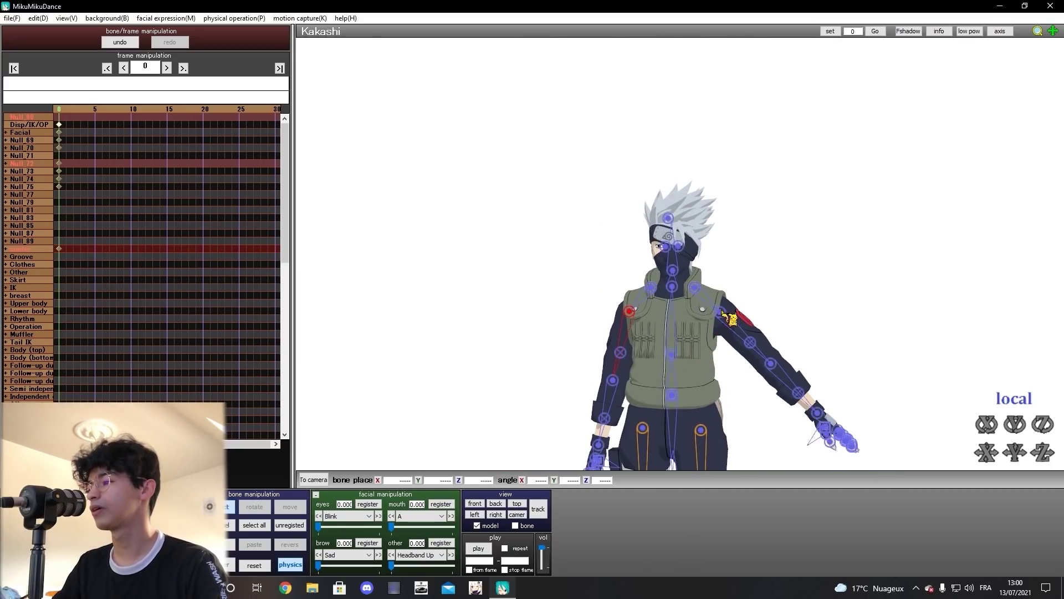
click(719, 309)
drag(733, 305, 722, 304)
Rotate the right forearm bone to about 10.8, 2.2, -18.8 and readjust the right upper arm bone to about 6.3, -10.7, -35.3
click(616, 371)
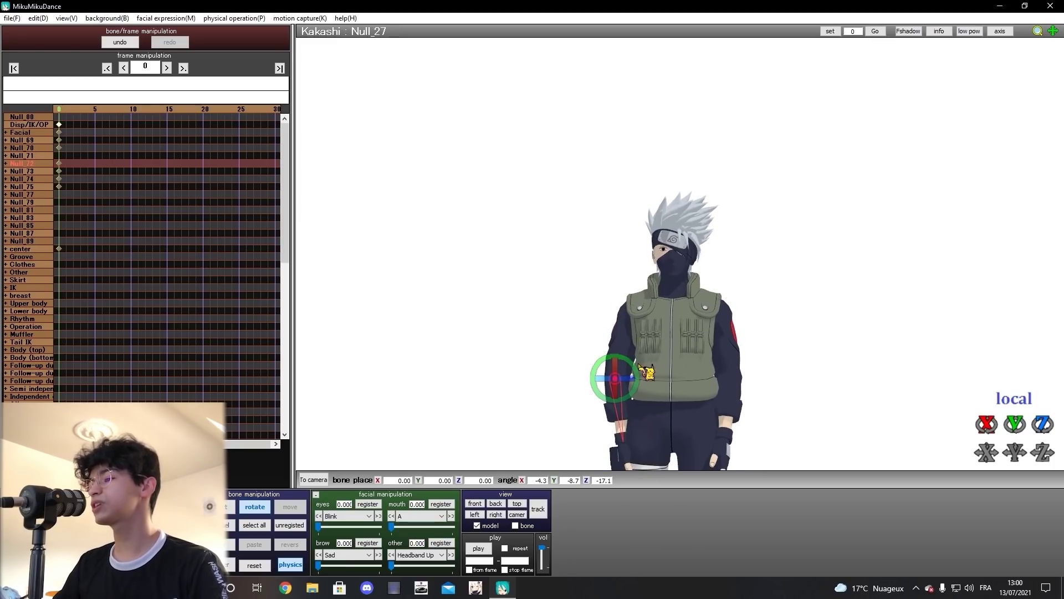
drag(641, 366, 624, 385)
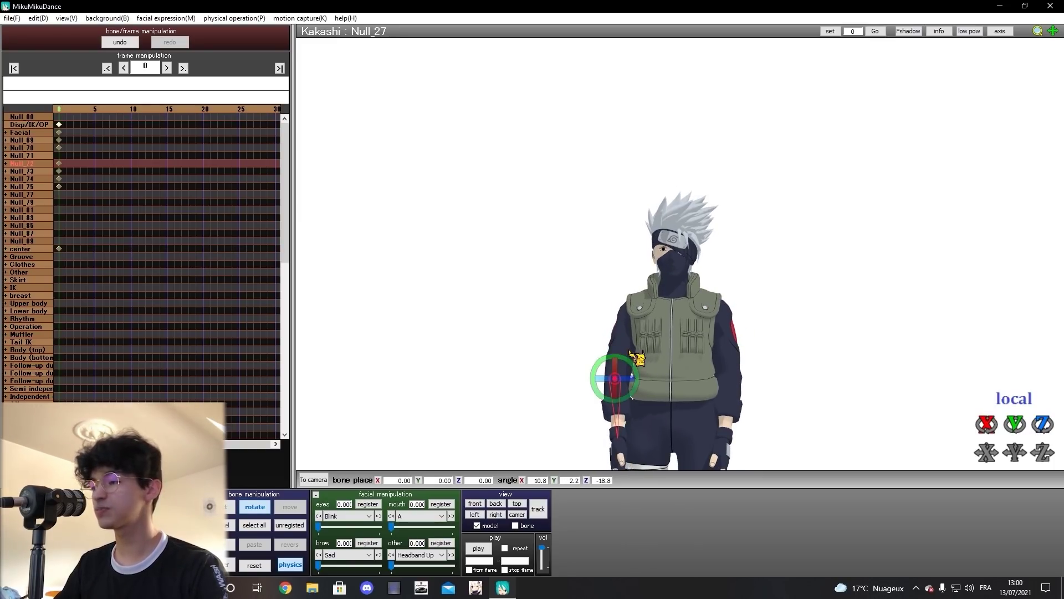
right_drag(676, 335, 654, 327)
key(c)
click(630, 313)
key(x)
drag(629, 313, 640, 317)
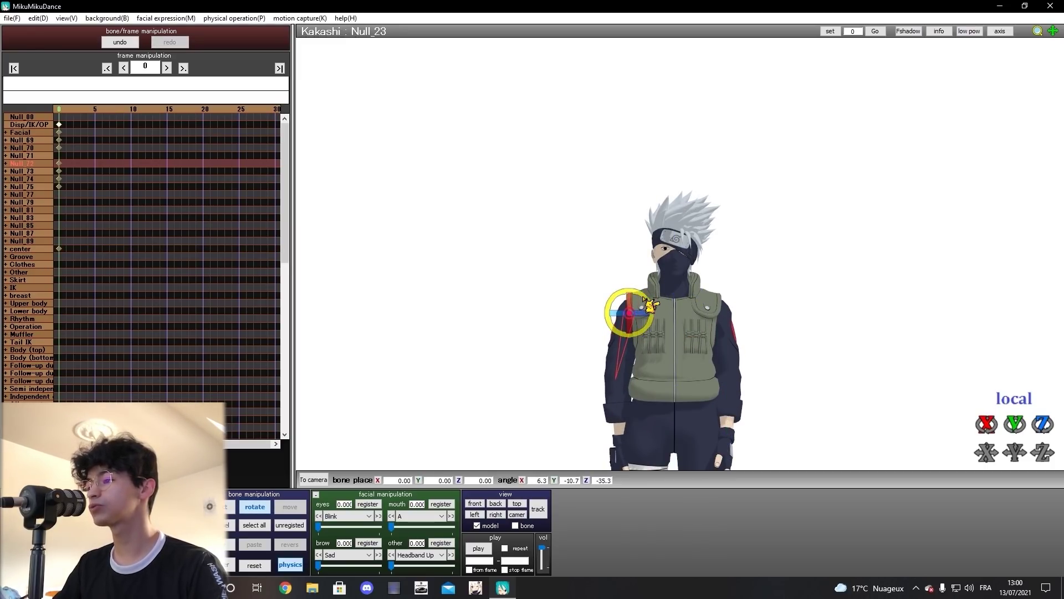
Readjust the right forearm bone to angles of about -2.8, -3.7, 0.3
click(632, 372)
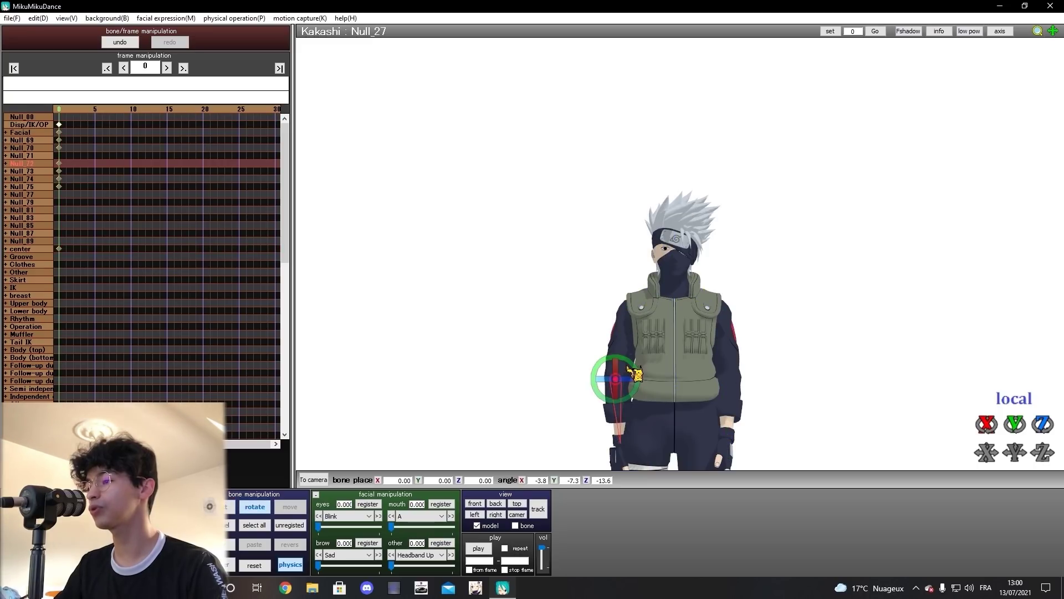
drag(632, 367, 630, 376)
scroll(671, 353, up, 8)
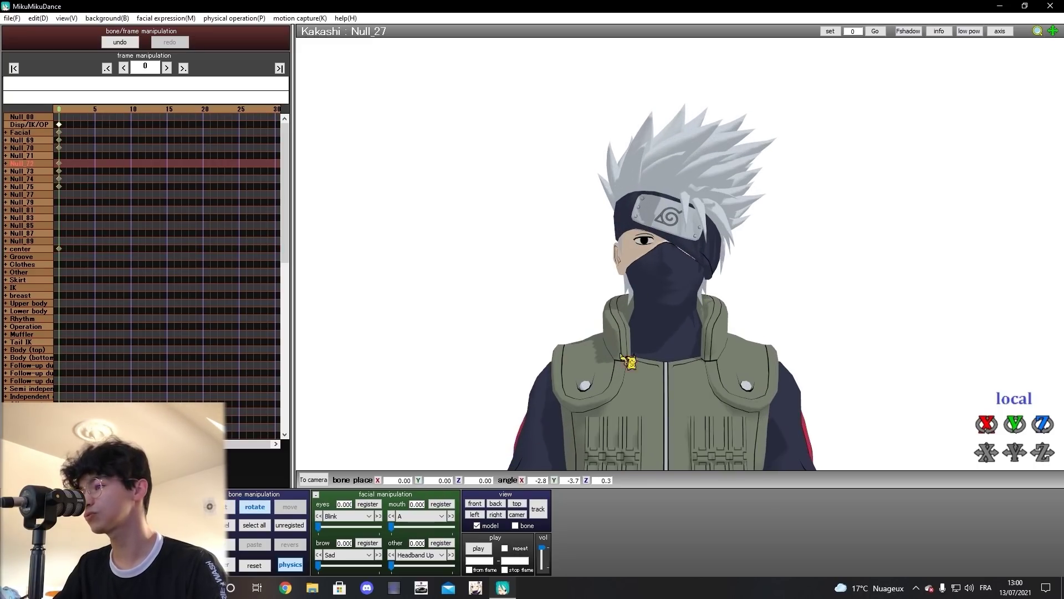
Try rotating Kakashi's head bone around its local X axis and undo the rotation
scroll(613, 320, down, 8)
click(678, 284)
drag(986, 423, 986, 333)
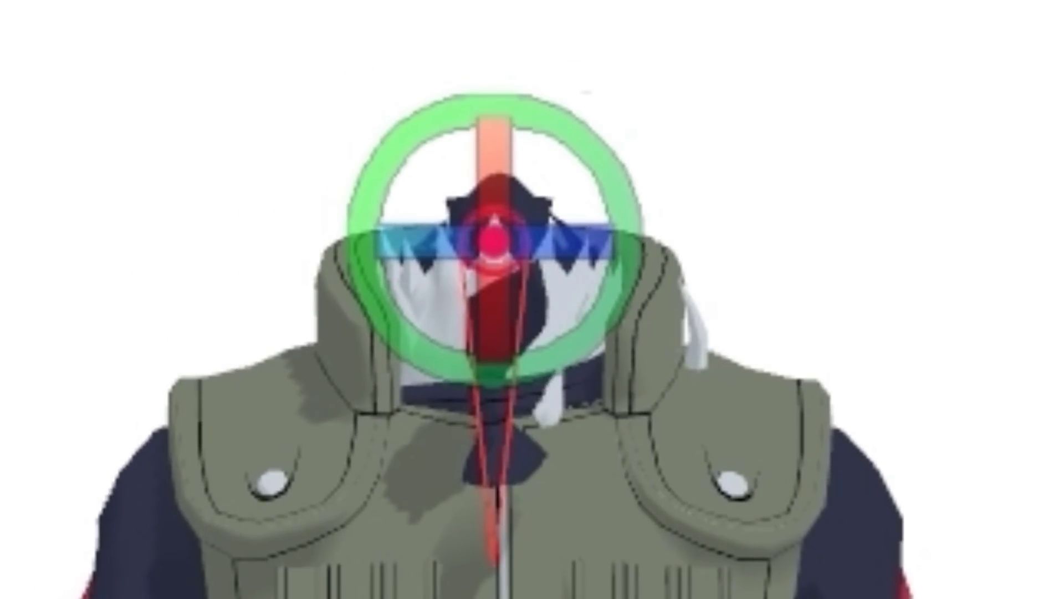
scroll(717, 344, up, 5)
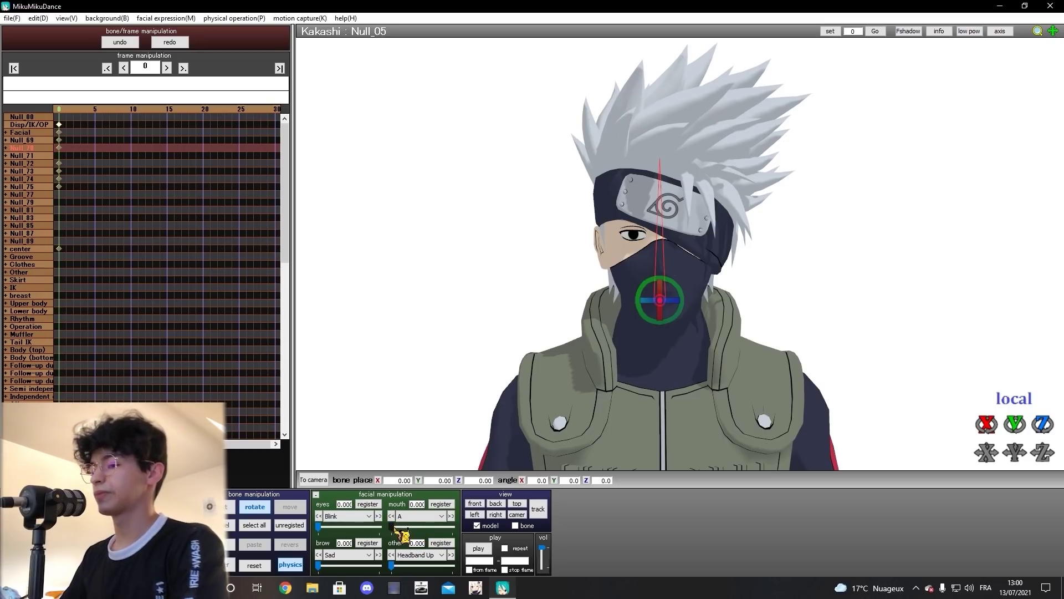
Try the Blink L and Blink R eye morphs on Kakashi up to 1.000 and return them to 0
key(x)
right_drag(722, 399, 687, 413)
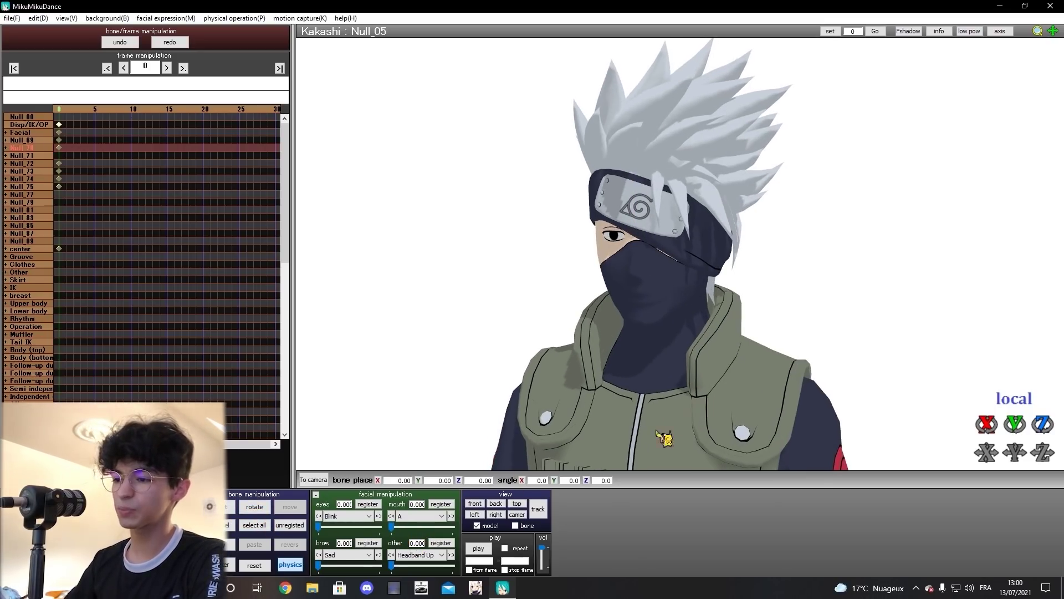
right_drag(544, 414, 560, 407)
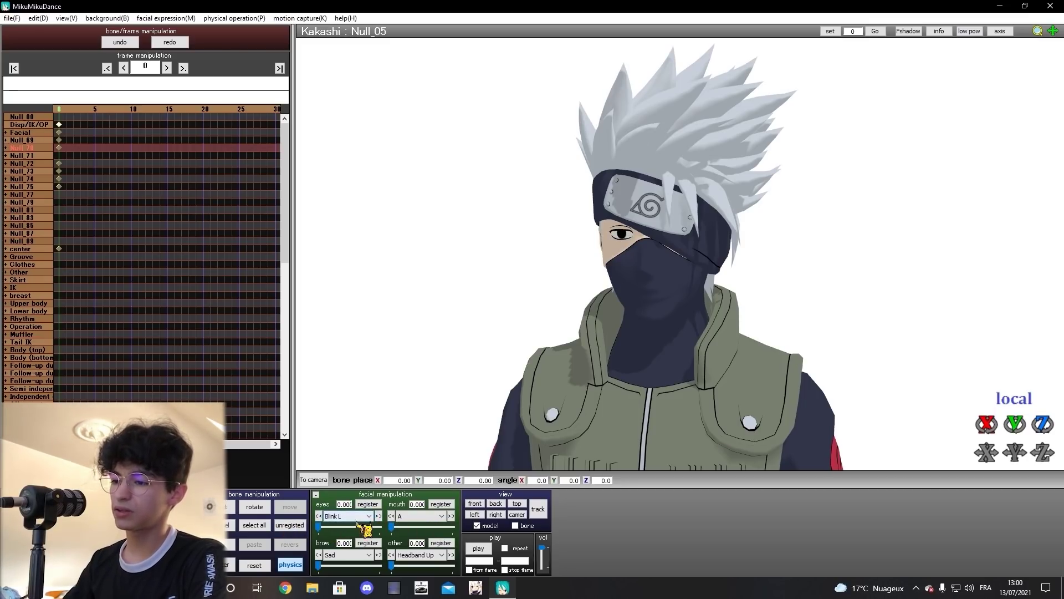
drag(401, 524, 293, 524)
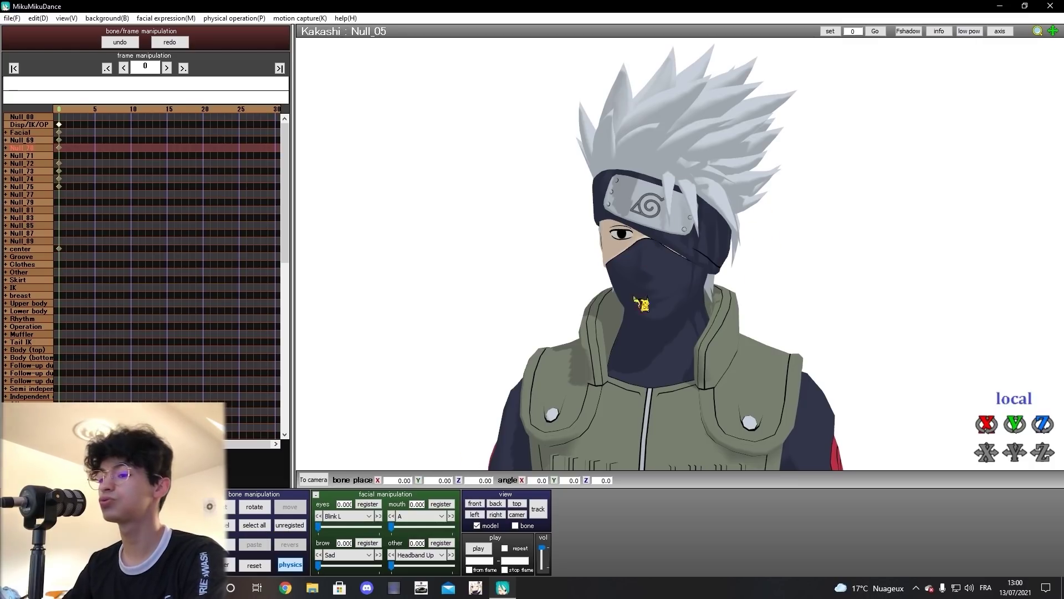
click(379, 516)
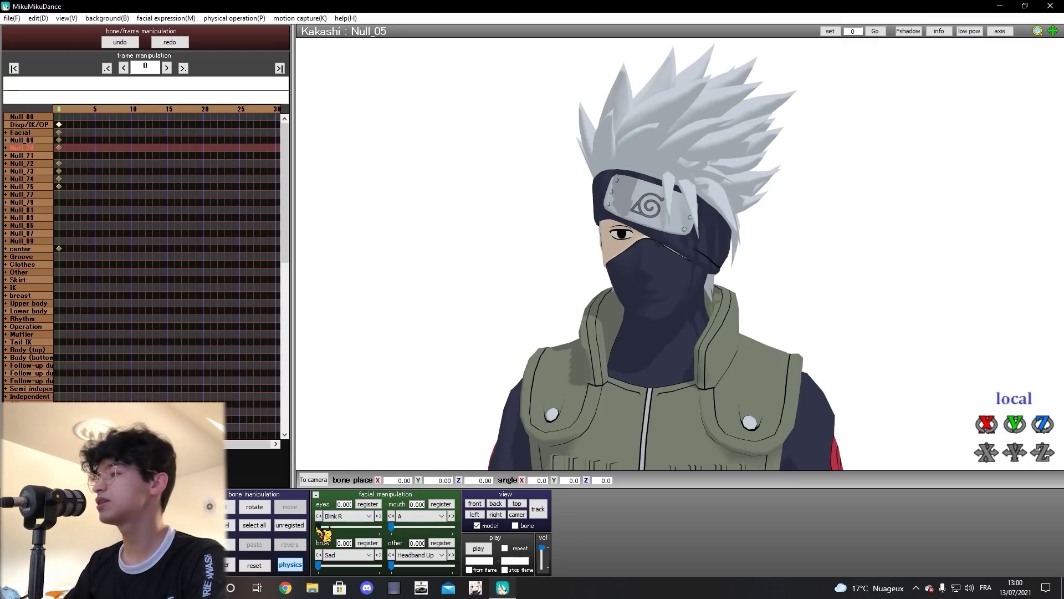
drag(350, 529, 403, 515)
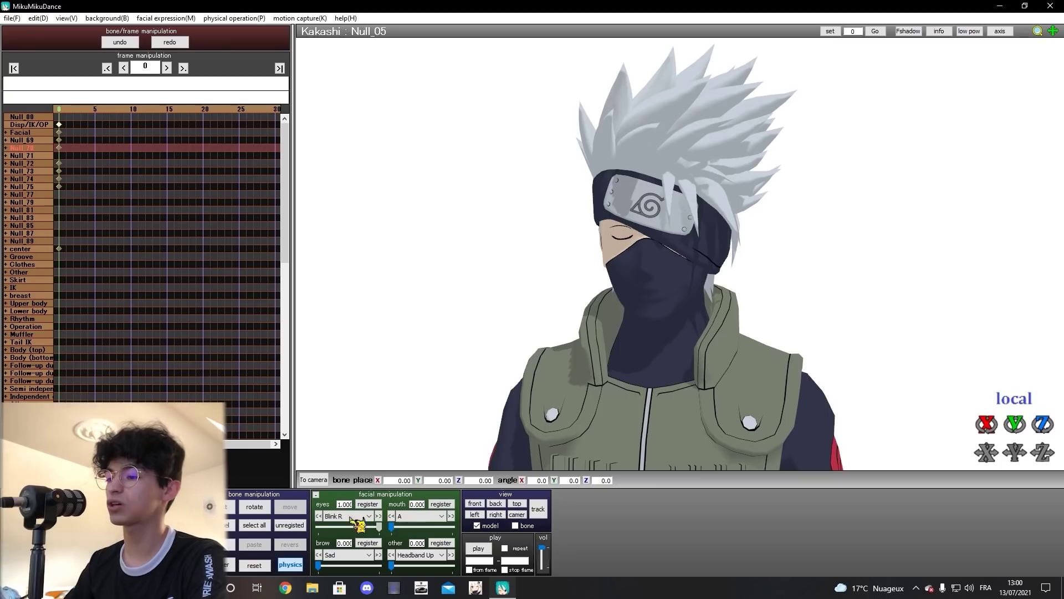
right_drag(738, 300, 529, 409)
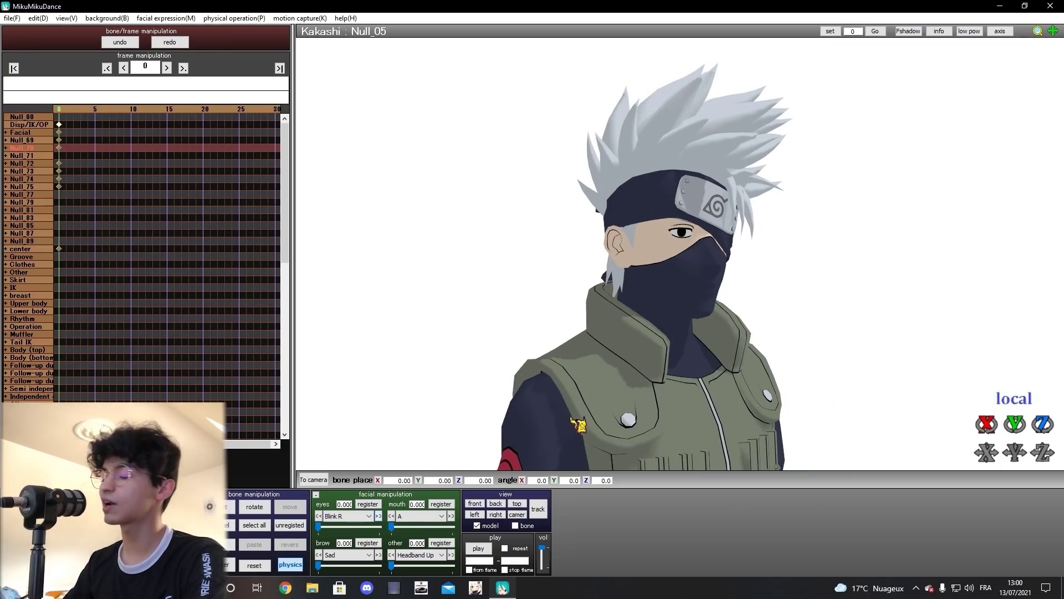
right_drag(601, 356, 447, 460)
Try the Happy and Cat eye morphs on Kakashi and leave their values at 0
click(345, 516)
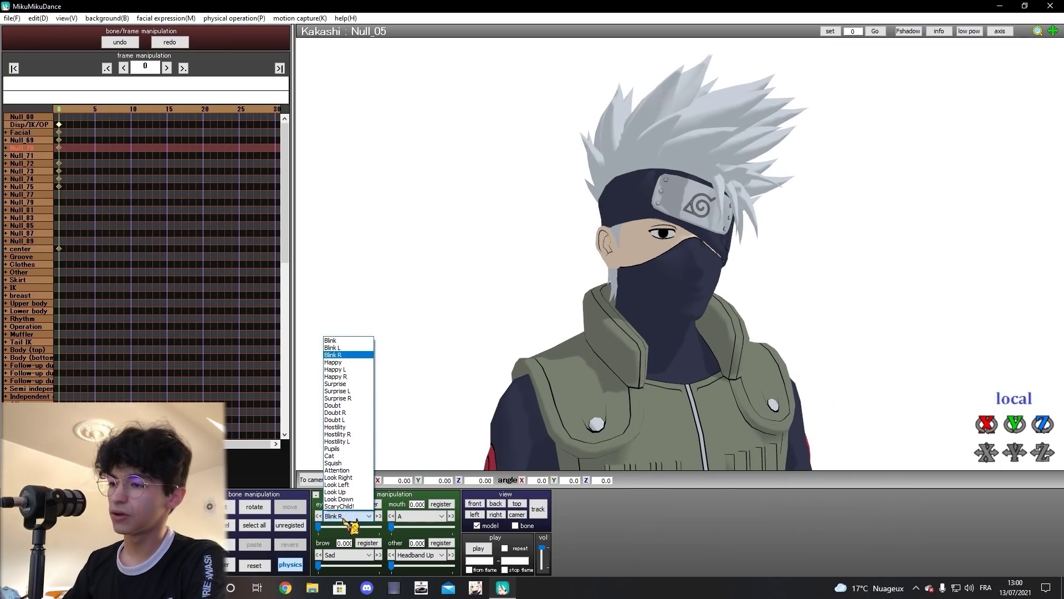
click(333, 362)
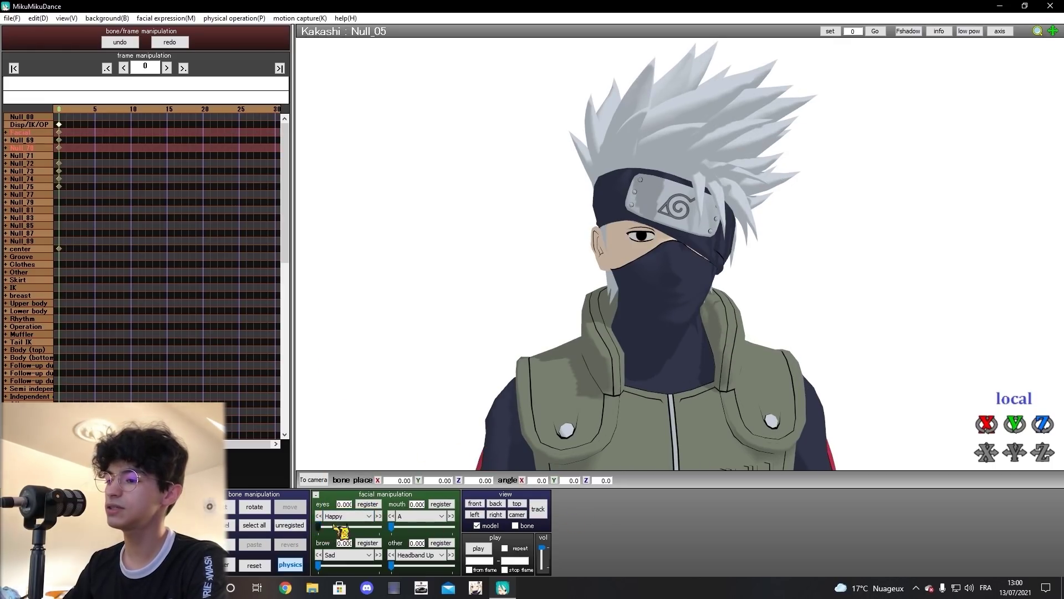
click(355, 518)
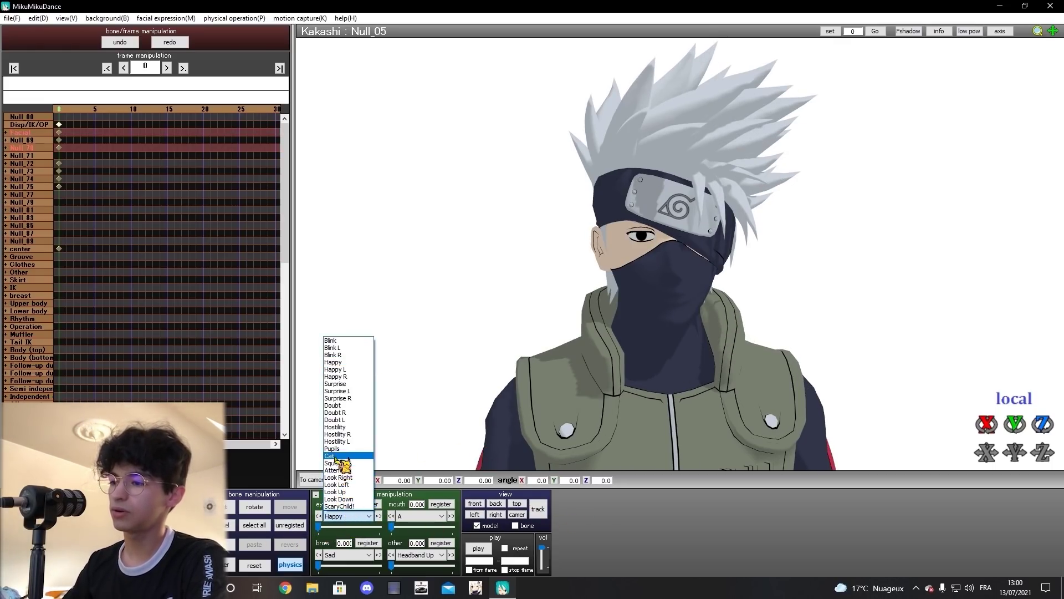
click(343, 463)
drag(408, 531, 597, 513)
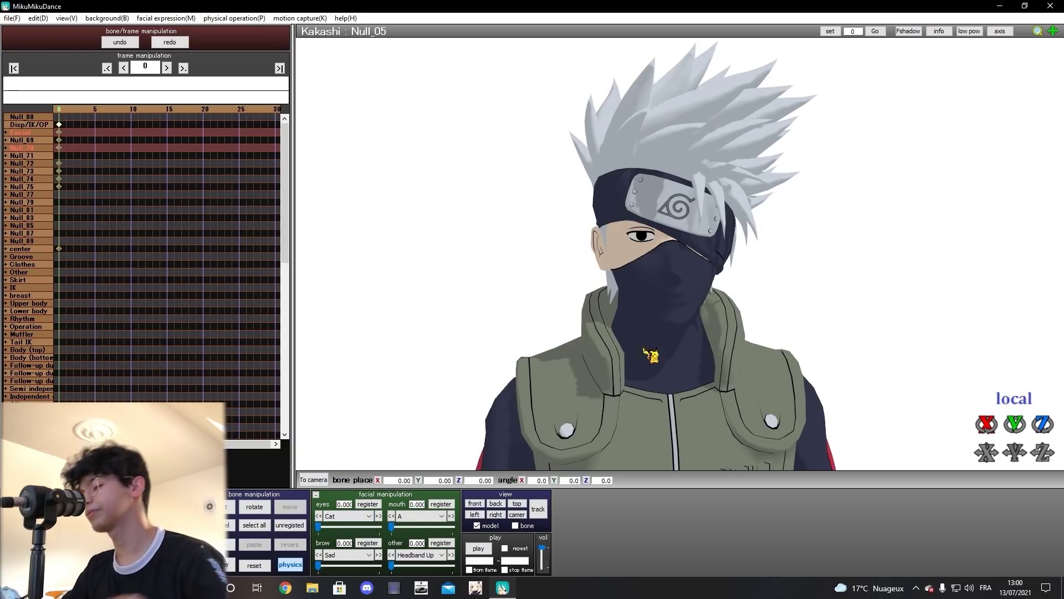
right_drag(717, 271, 701, 274)
scroll(712, 274, up, 5)
scroll(709, 274, down, 5)
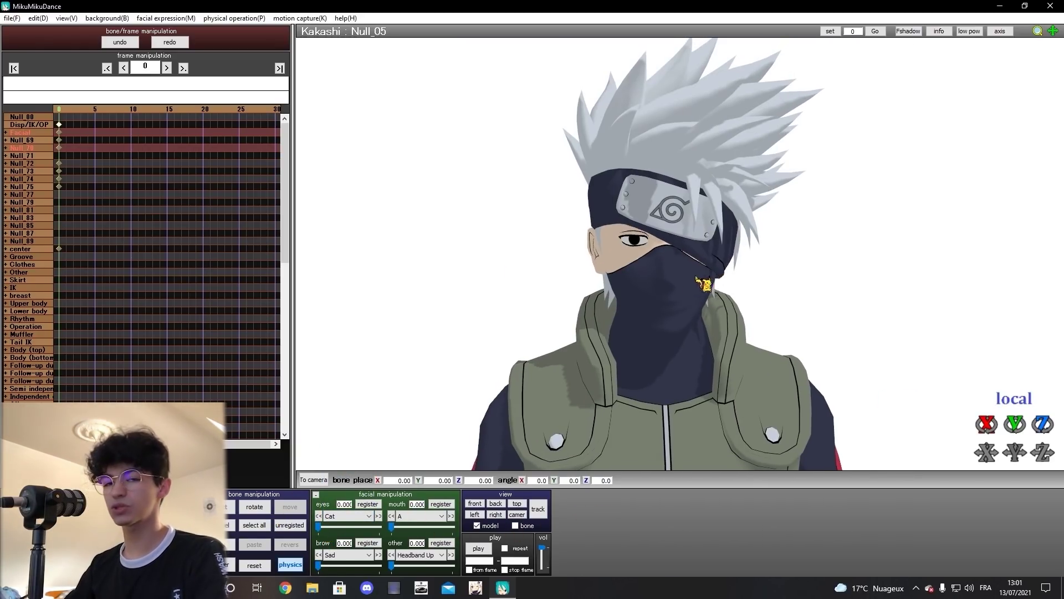
scroll(699, 277, down, 3)
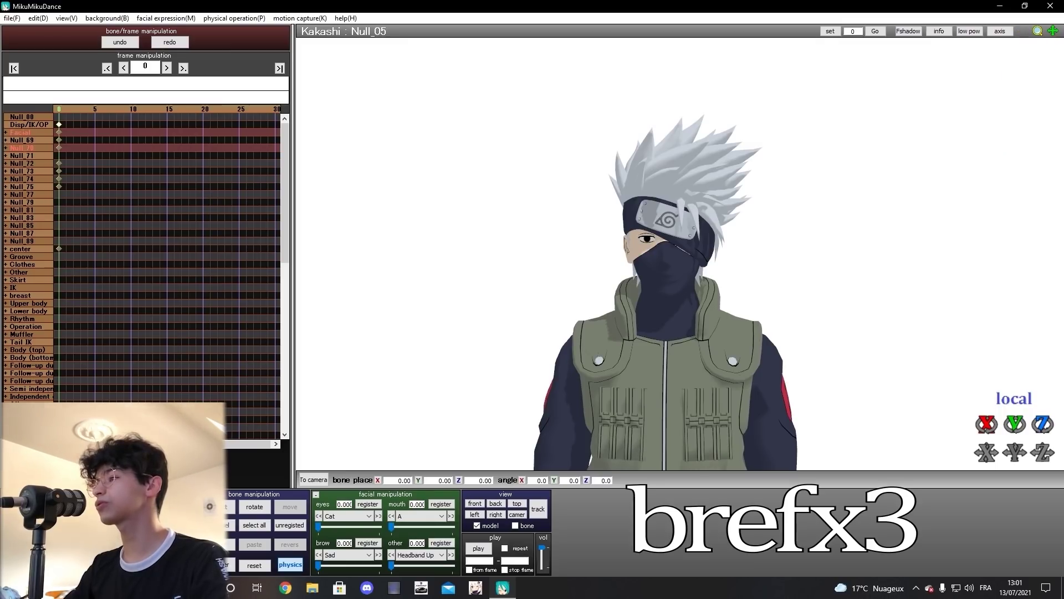
scroll(681, 253, up, 5)
scroll(680, 254, down, 5)
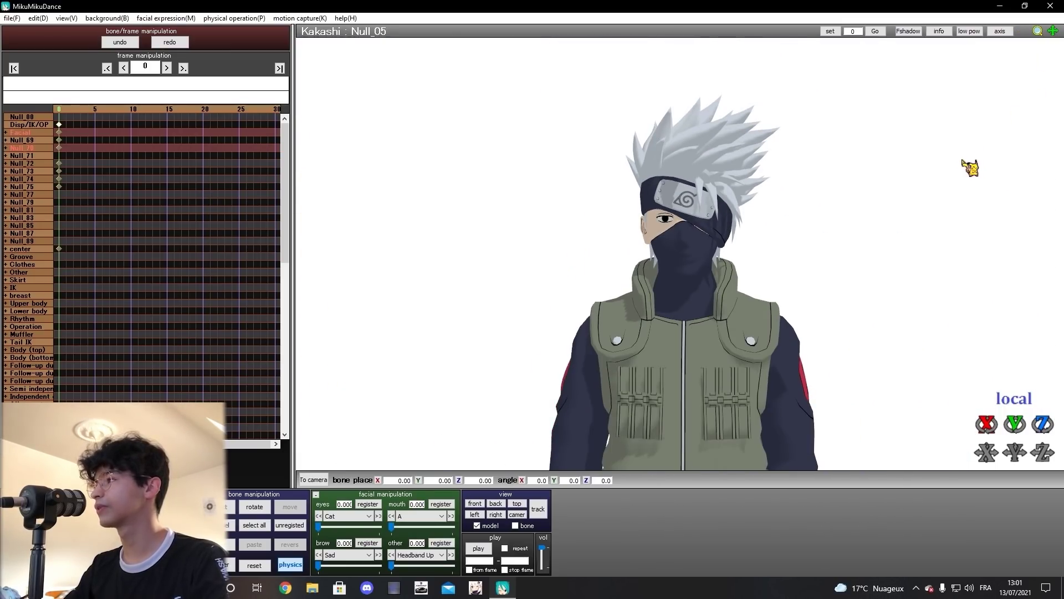
right_drag(965, 160, 973, 159)
Add the C-Gon model from the desktop's HunterXHunter folder to the scene with Kakashi
double_click(337, 6)
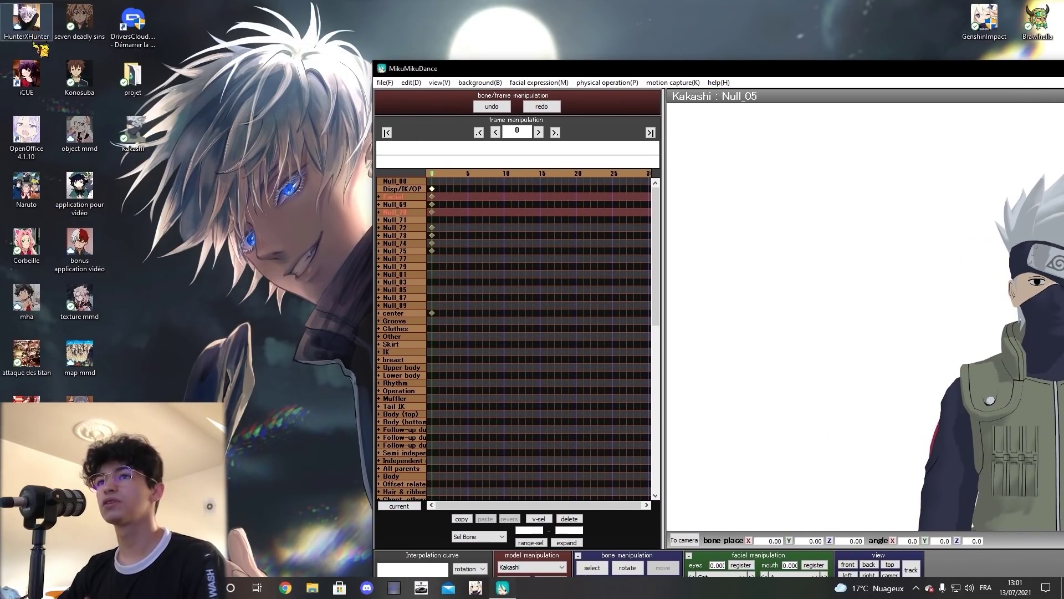
click(26, 22)
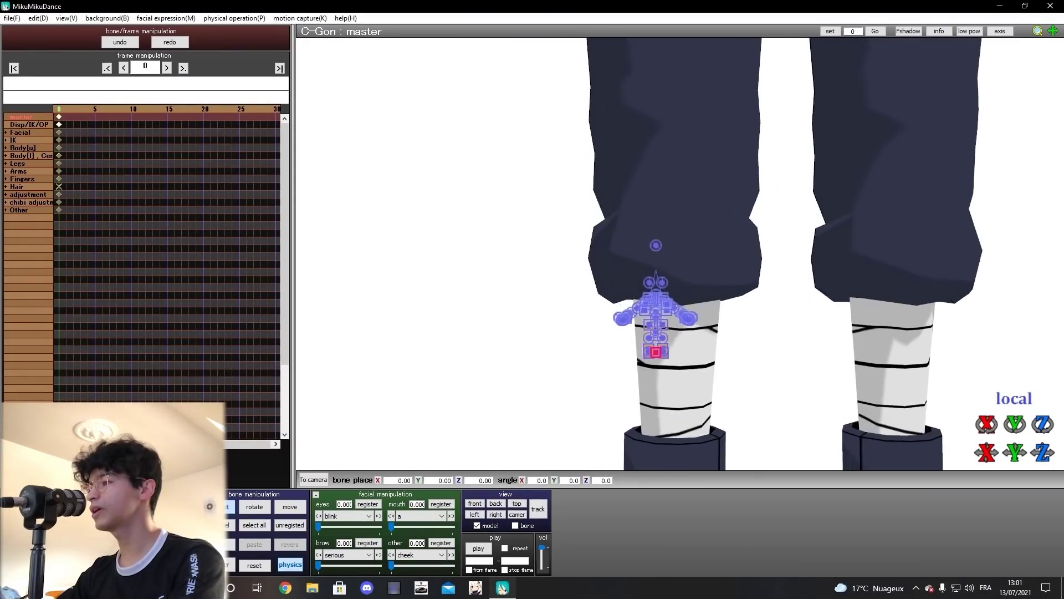
scroll(679, 254, up, 5)
scroll(680, 254, down, 5)
scroll(679, 254, up, 2)
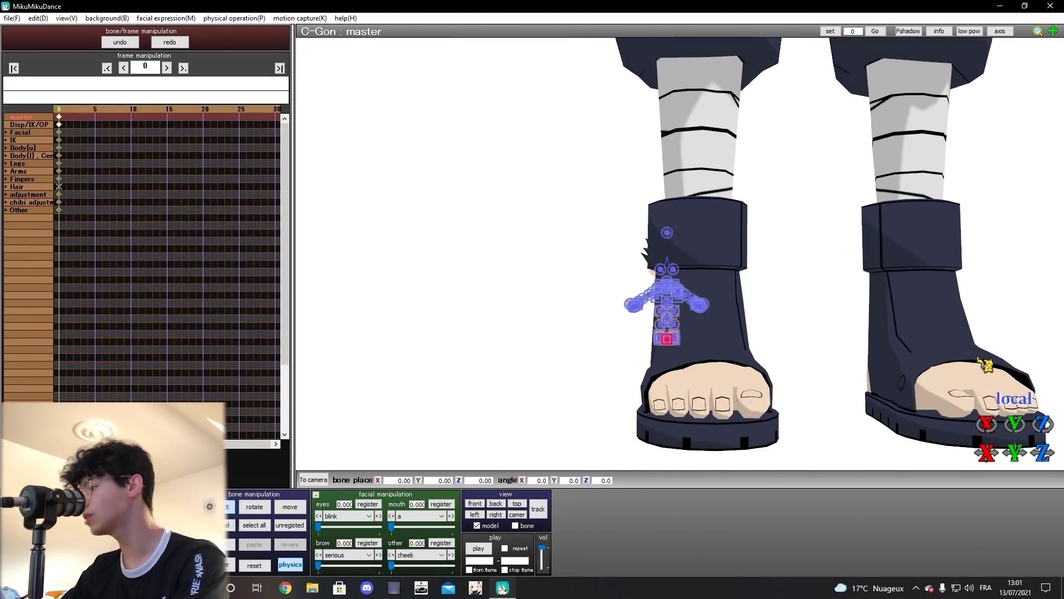
Move C-Gon's master bone beside Kakashi's legs, to about X -30.65 and Z -226.55
drag(1042, 451, 1042, 533)
mouse_move(987, 452)
mouse_down()
mouse_move(987, 442)
mouse_move(987, 473)
mouse_up()
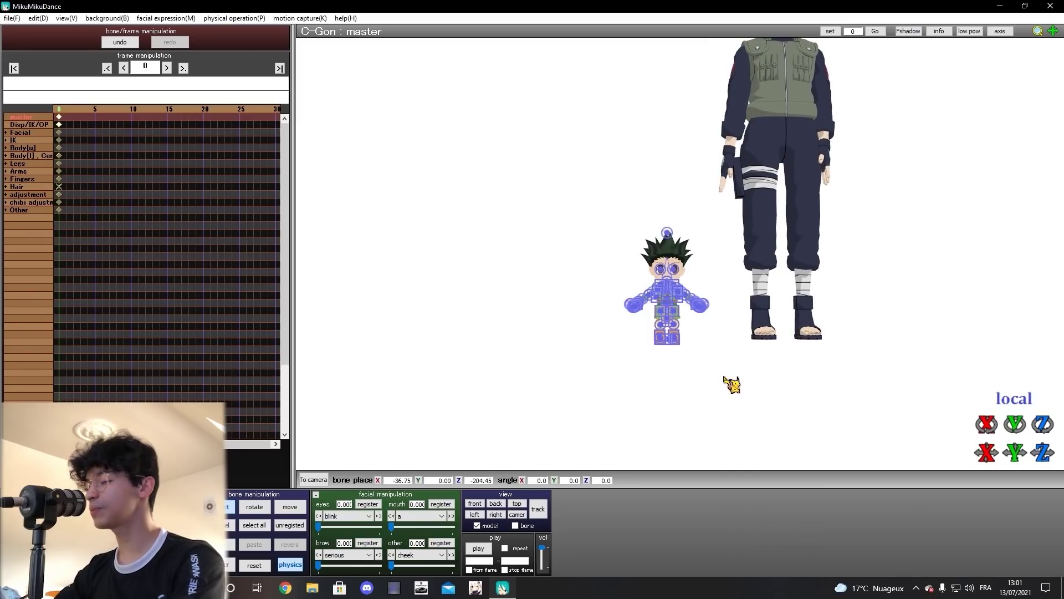
right_drag(685, 318, 845, 324)
scroll(836, 251, up, 3)
scroll(842, 258, up, 5)
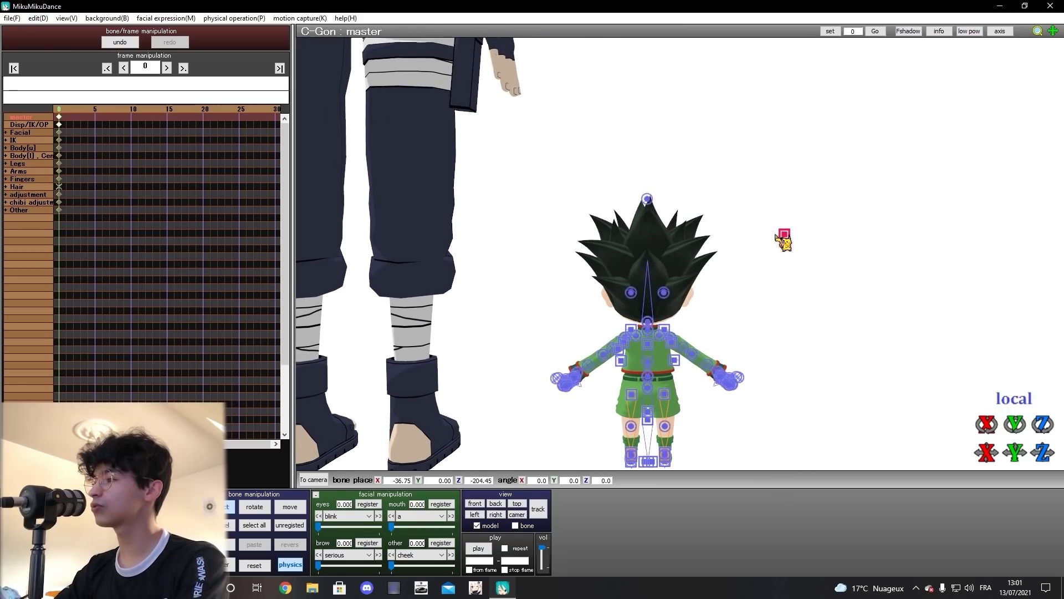
mouse_move(1047, 462)
mouse_down()
mouse_move(1047, 453)
mouse_move(1046, 474)
mouse_up()
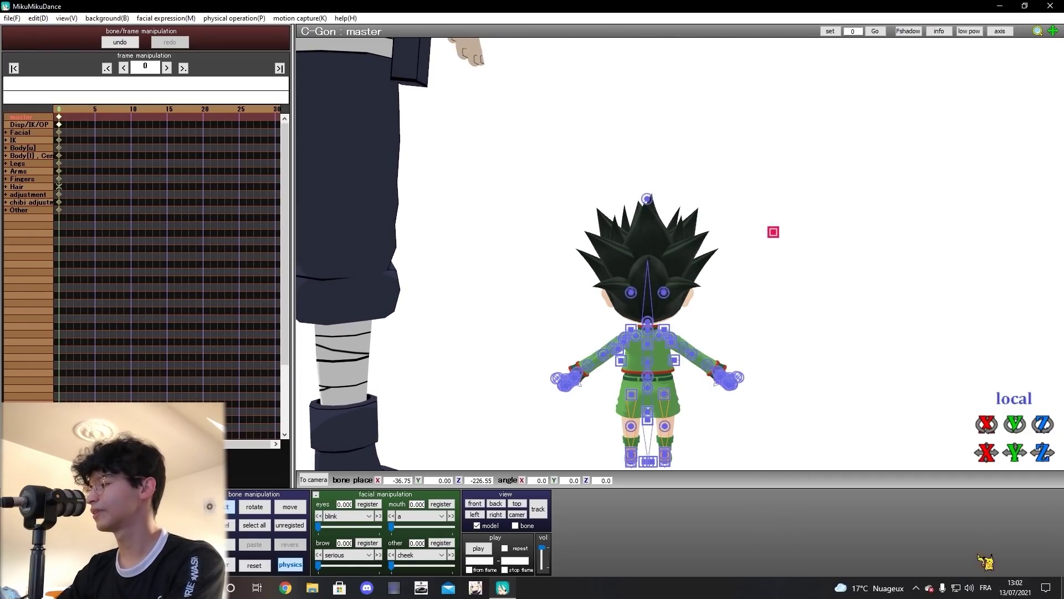
drag(987, 453, 987, 448)
Try shifting C-Gon's center bone and other body bones along their local axes, undoing each move
scroll(865, 347, down, 8)
mouse_move(855, 319)
right_down()
mouse_move(927, 330)
mouse_move(845, 335)
mouse_move(899, 312)
mouse_move(918, 347)
mouse_move(834, 358)
mouse_move(936, 350)
mouse_move(877, 297)
right_up()
right_drag(743, 203, 668, 230)
scroll(668, 229, up, 6)
click(647, 423)
drag(1015, 452, 1015, 485)
key(ctrl+z)
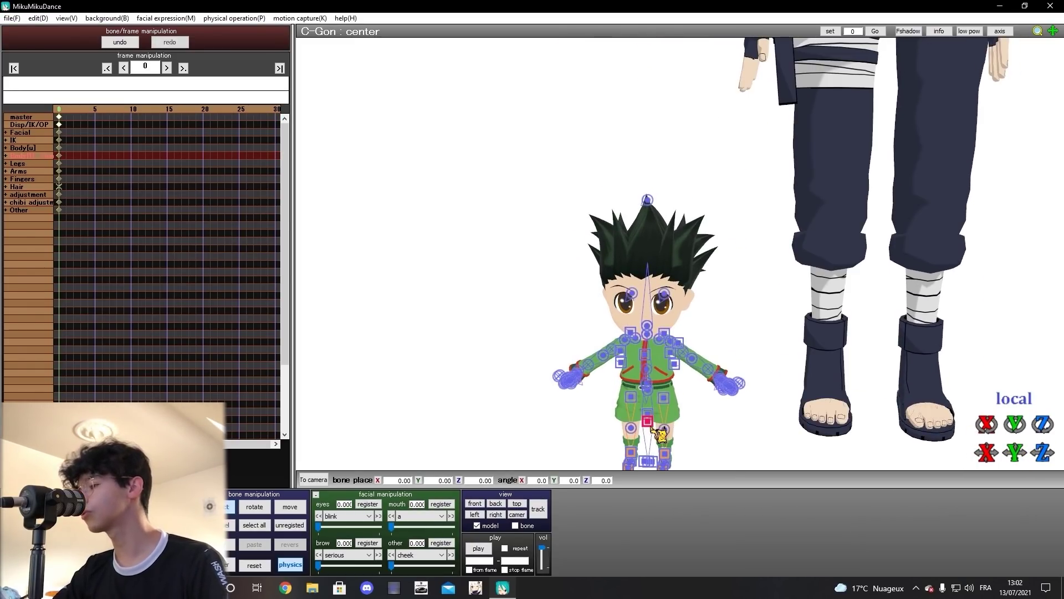
scroll(650, 435, down, 3)
drag(1030, 459, 976, 374)
key(ctrl+z)
click(660, 386)
drag(1014, 452, 1023, 461)
key(ctrl+z)
View C-Gon's available eye morphs and make Kakashi the active model again
right_drag(801, 347, 762, 354)
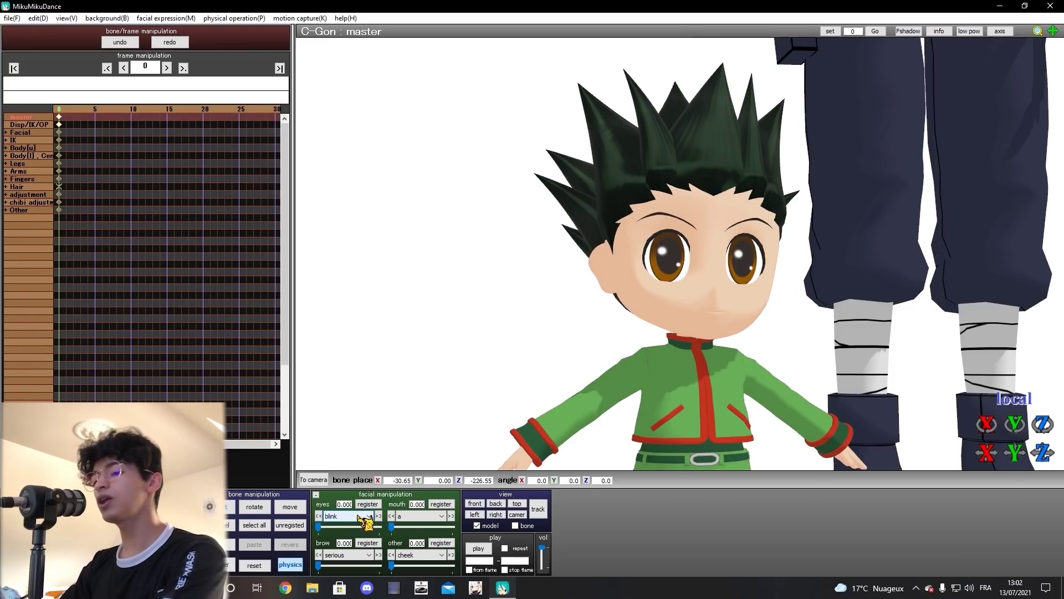
click(367, 516)
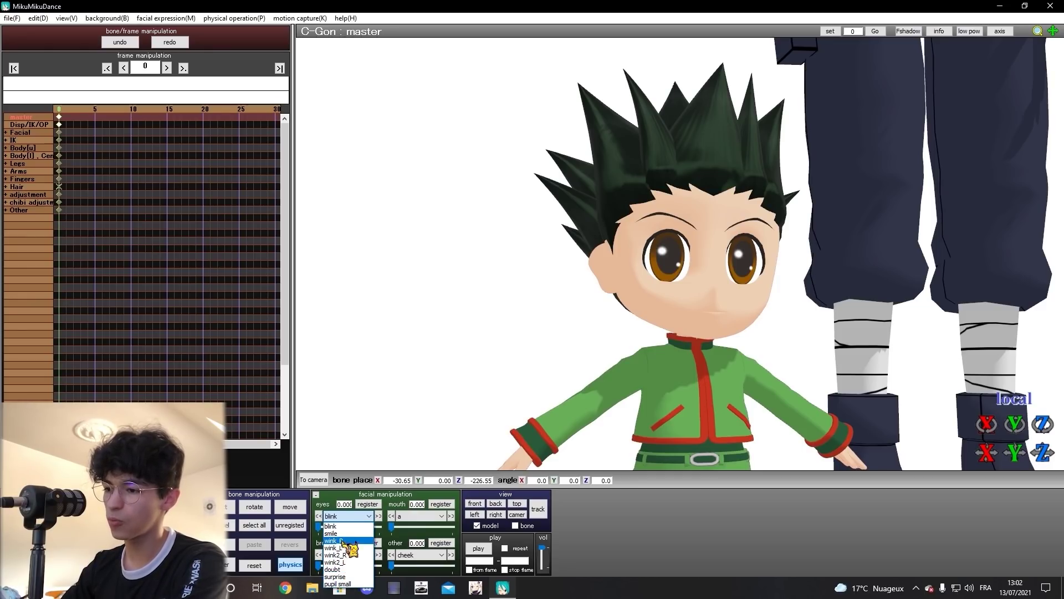
click(269, 516)
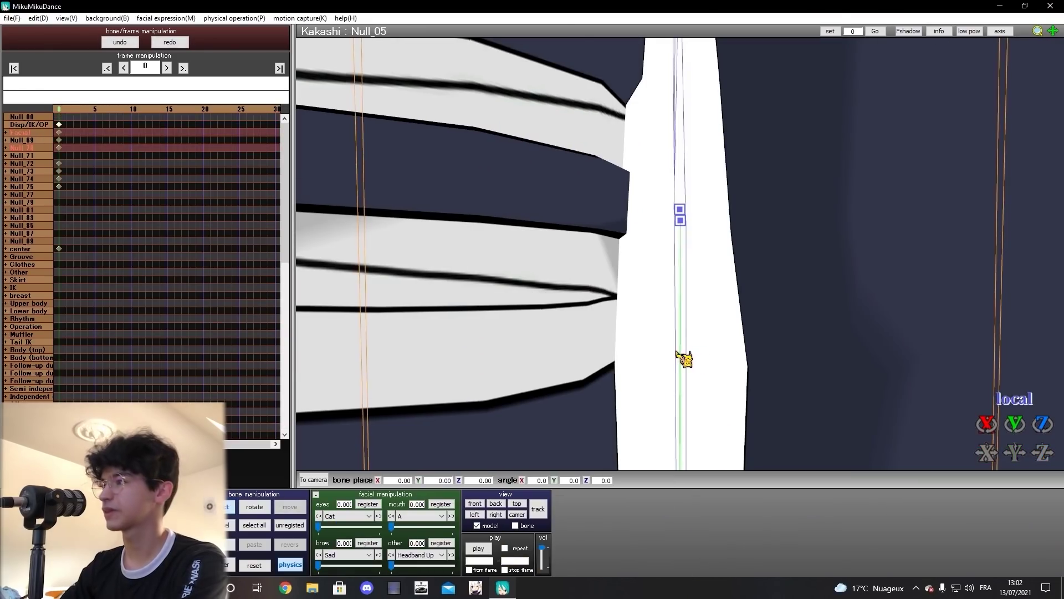
scroll(682, 356, down, 5)
drag(1053, 31, 1037, 47)
scroll(1037, 47, down, 2)
Try Kakashi's Blink eye morph at 1.000 to close his eye and return it to 0
click(341, 517)
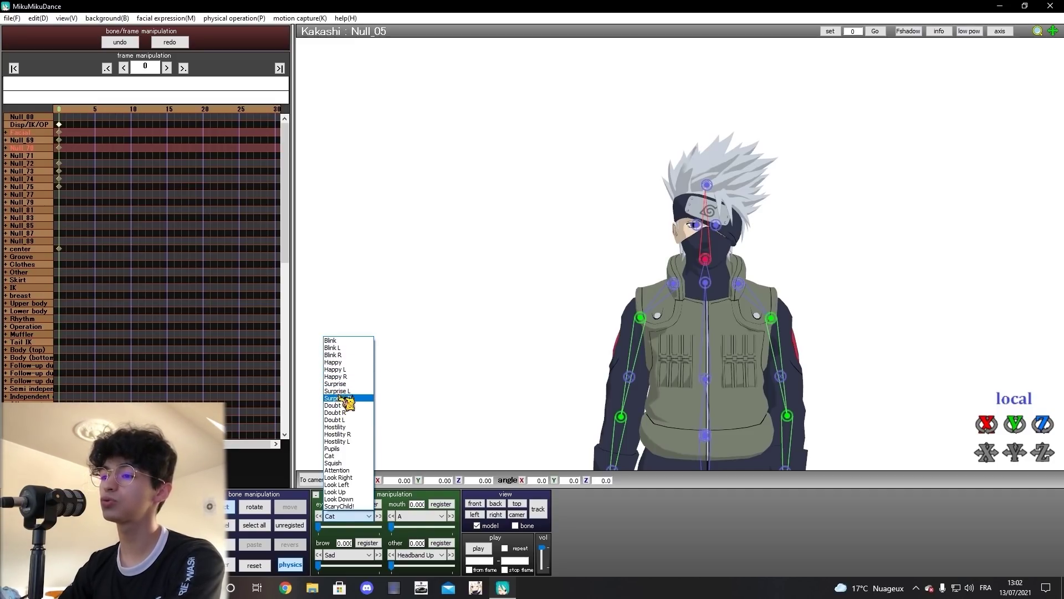
click(334, 362)
click(348, 515)
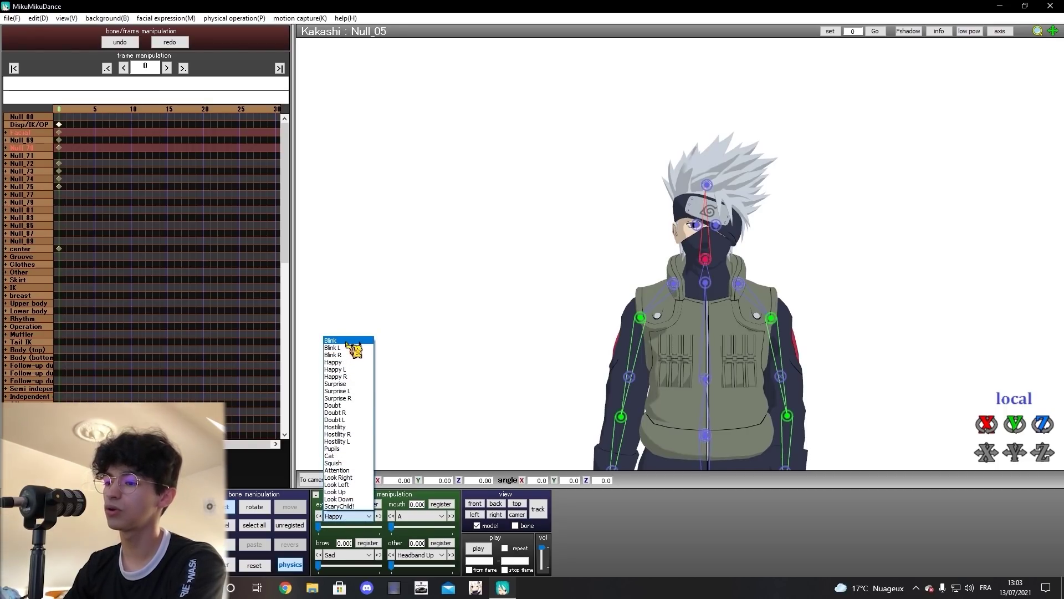
click(349, 341)
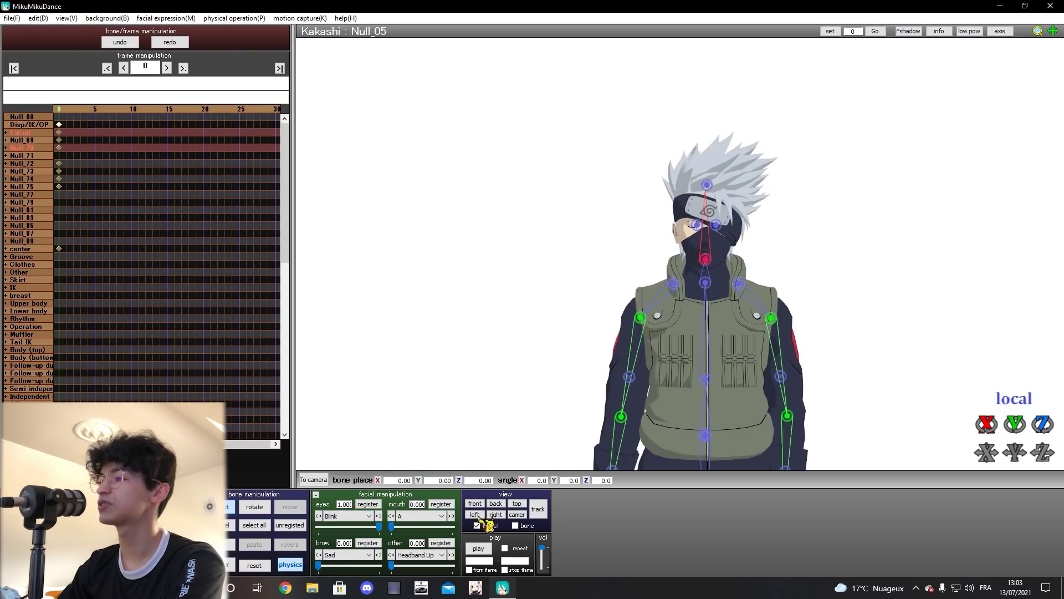
scroll(692, 238, up, 5)
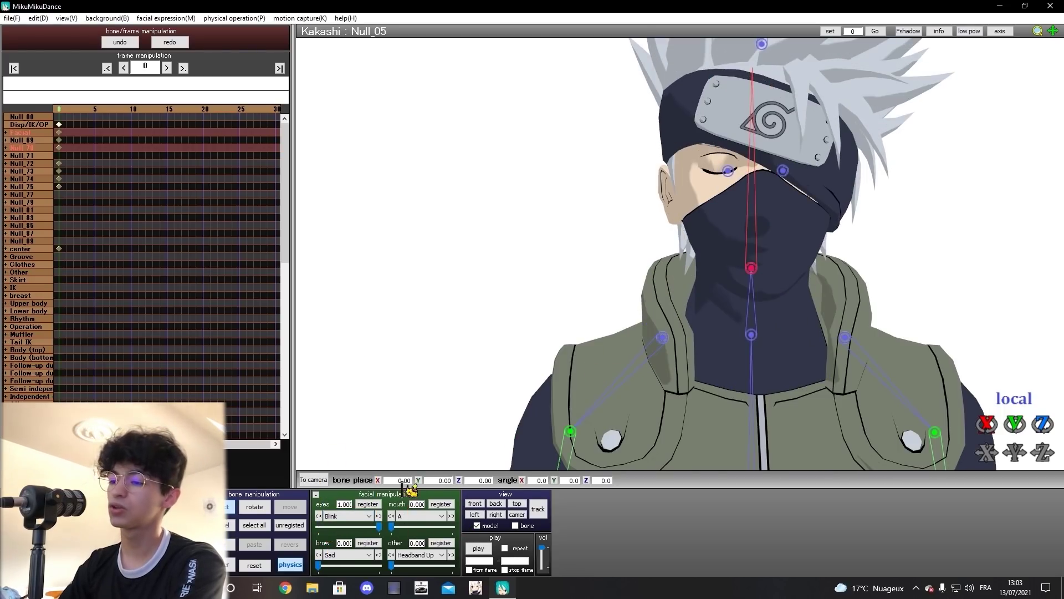
drag(379, 526, 317, 526)
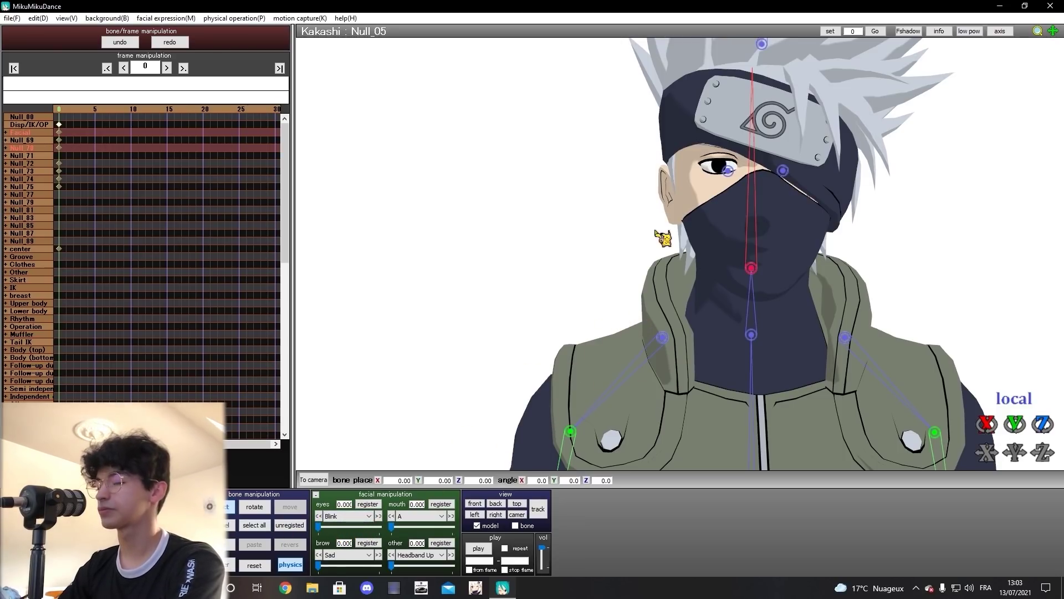
scroll(660, 238, down, 5)
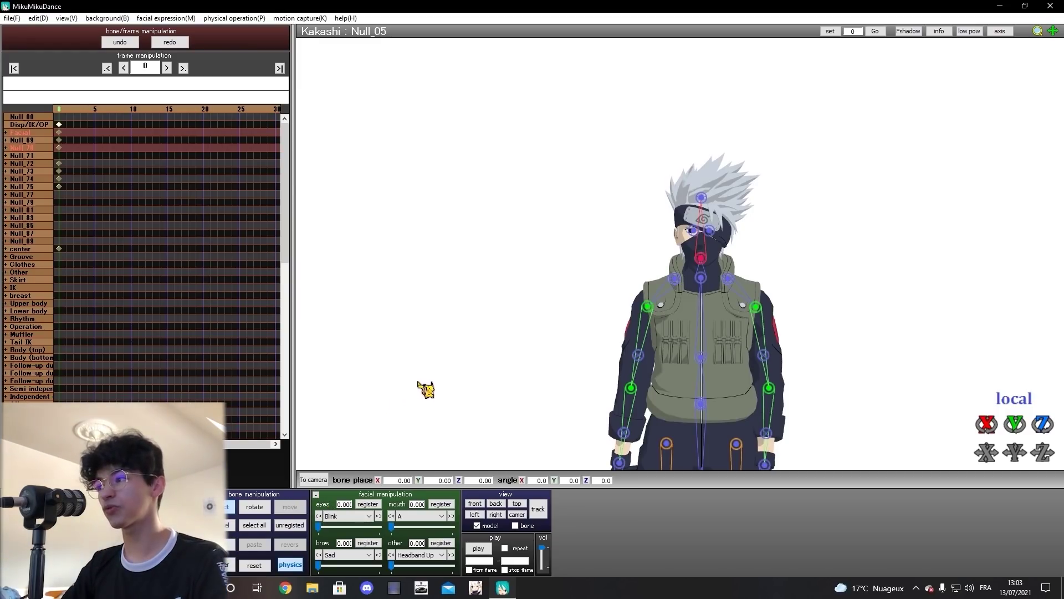
right_drag(419, 382, 442, 370)
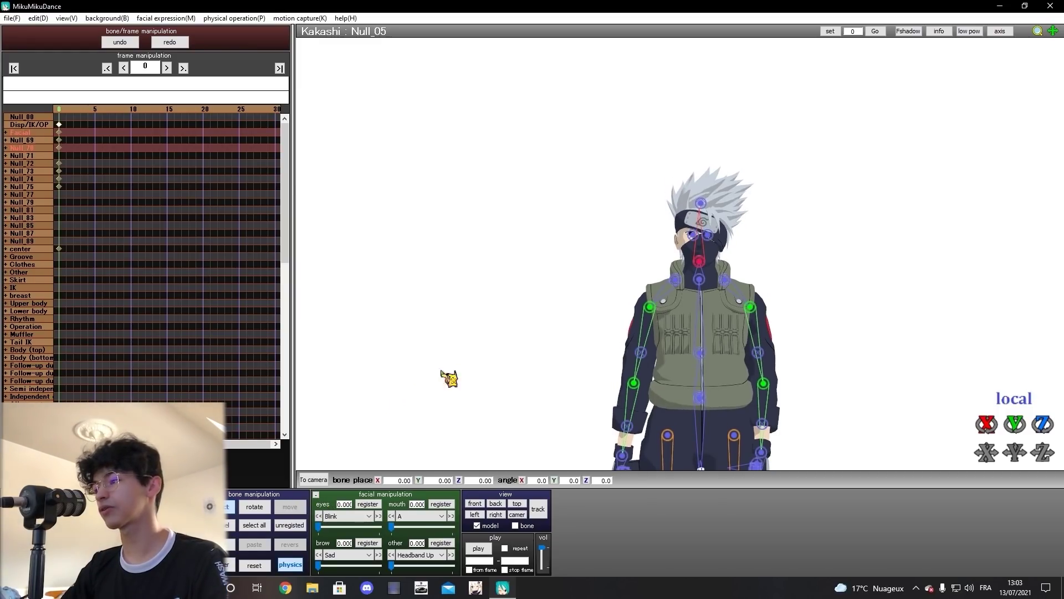
Select all of Kakashi's unregistered bones and register their pose at frame 0
click(286, 525)
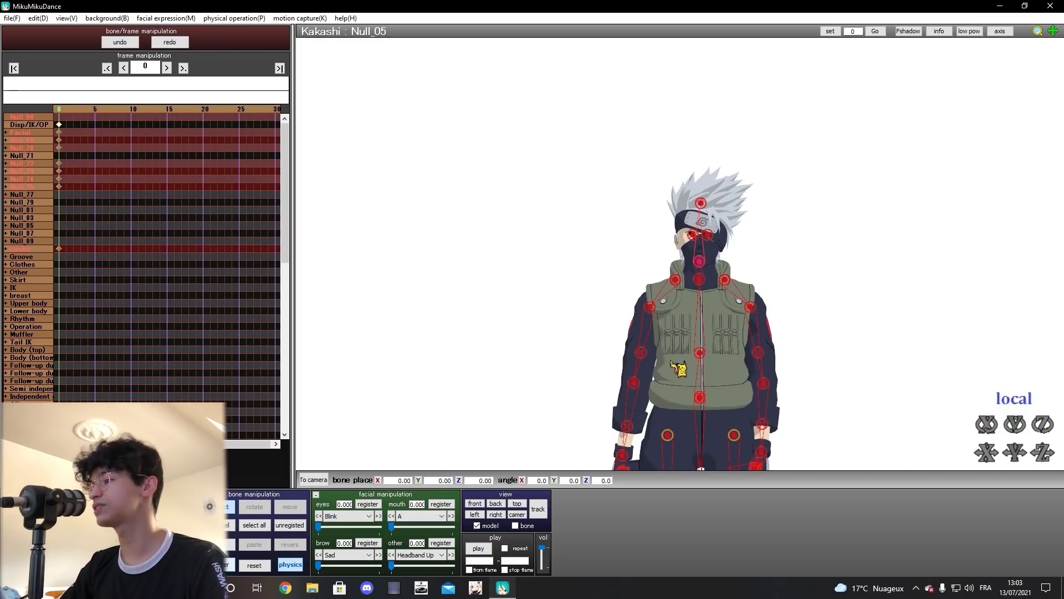
scroll(742, 299, down, 2)
right_drag(811, 309, 798, 275)
middle_drag(734, 311, 742, 216)
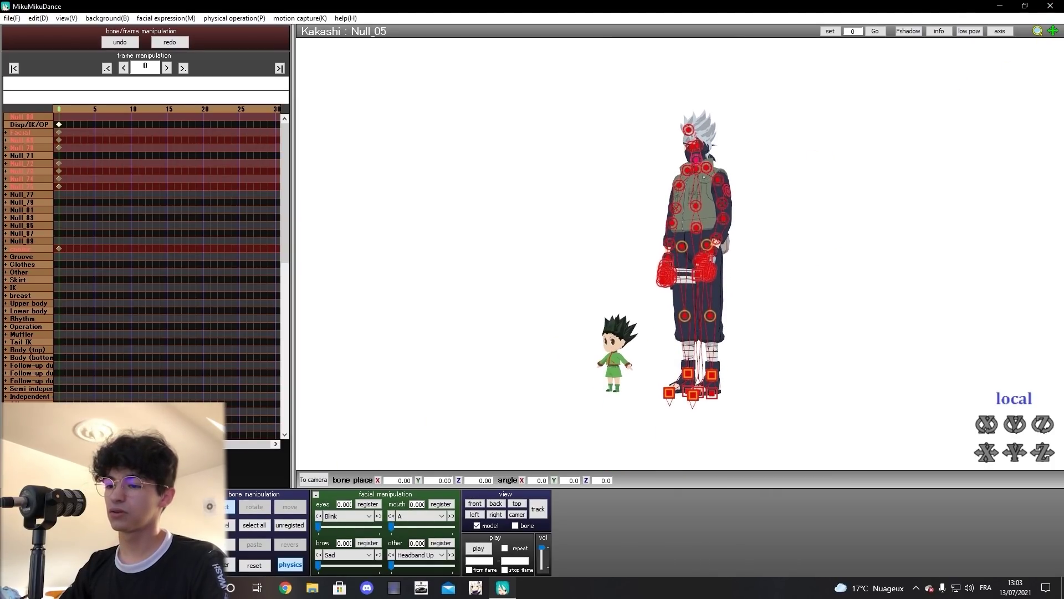
scroll(524, 361, up, 6)
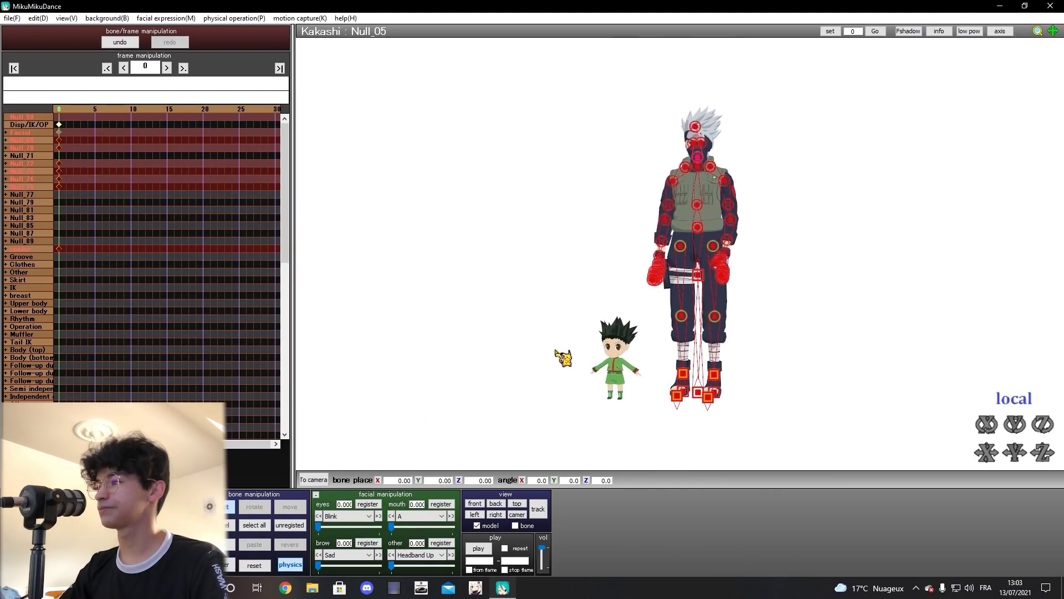
middle_drag(604, 370, 592, 405)
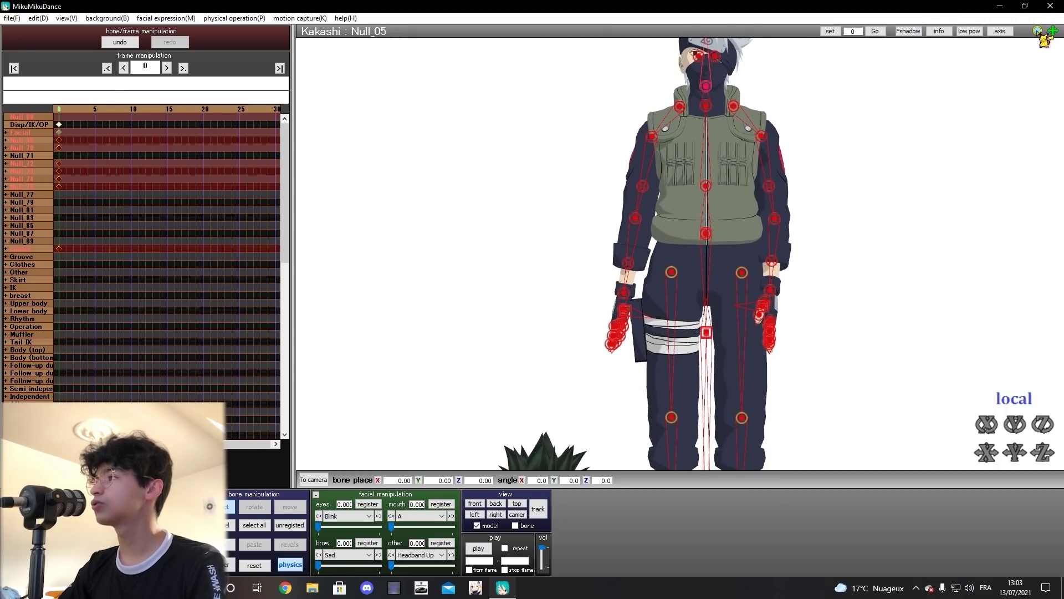
middle_drag(625, 186, 613, 224)
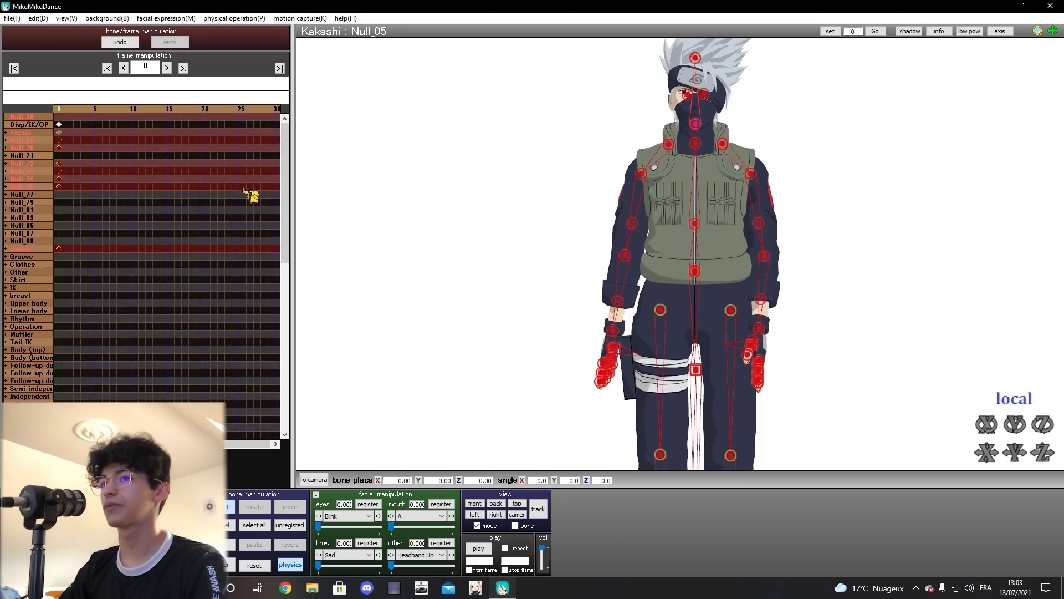
Move to frame 15 and rotate Kakashi's left upper-arm bone Null_09 to start raising the arm
scroll(157, 212, down, 14)
scroll(155, 212, up, 3)
key(Right)
key(Right)
key(Right)
key(Right)
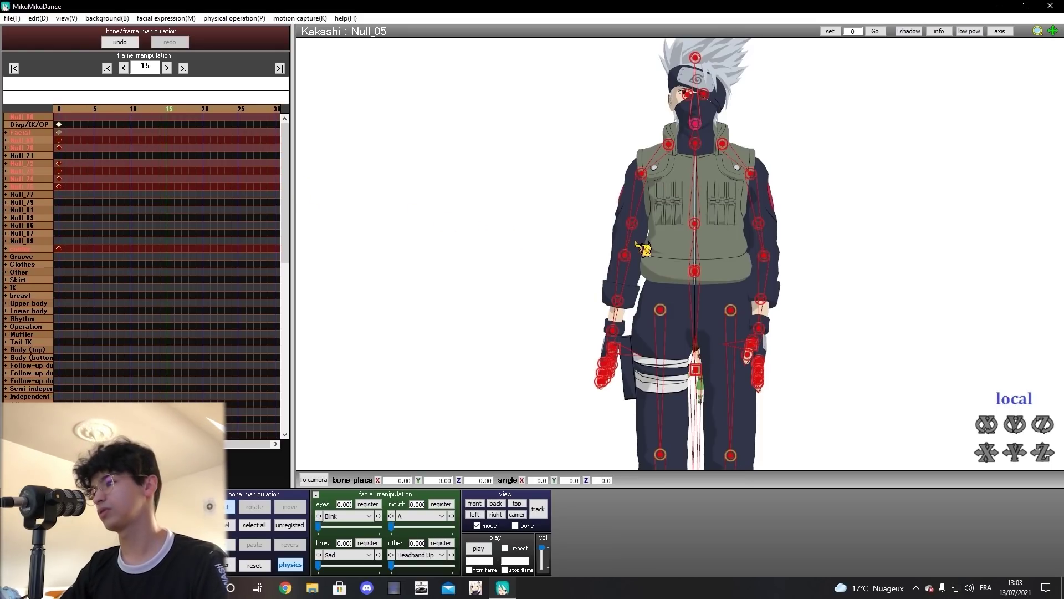
scroll(658, 245, down, 3)
click(727, 203)
key(x)
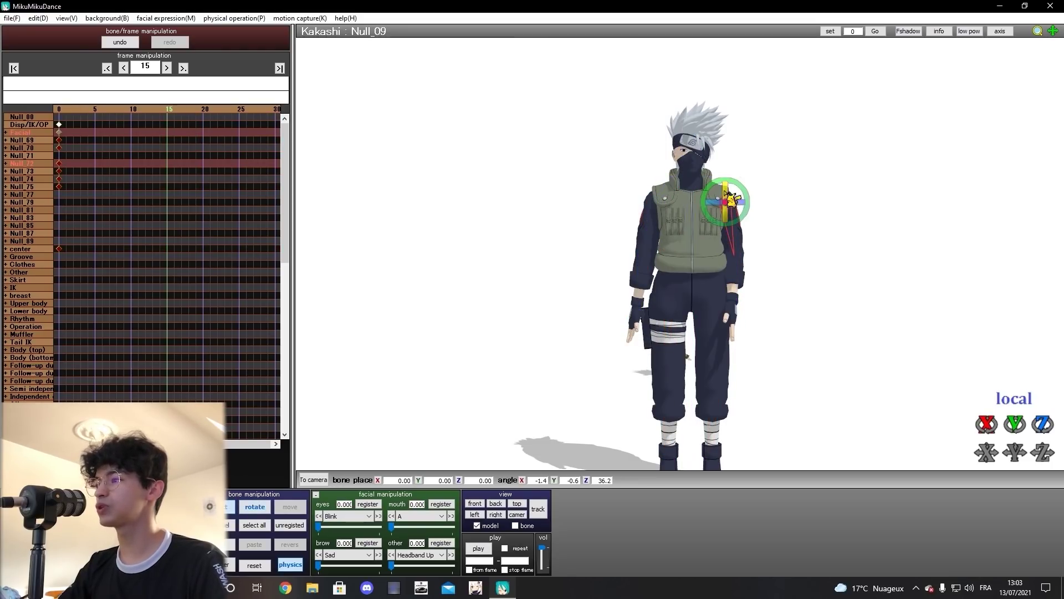
drag(725, 204, 731, 126)
Bend Kakashi's left elbow bone Null_13 to about X 34, Y -121, Z -46, bringing the hand up to the forehead
key(c)
click(738, 221)
key(x)
key(ctrl+z)
right_drag(756, 222, 718, 232)
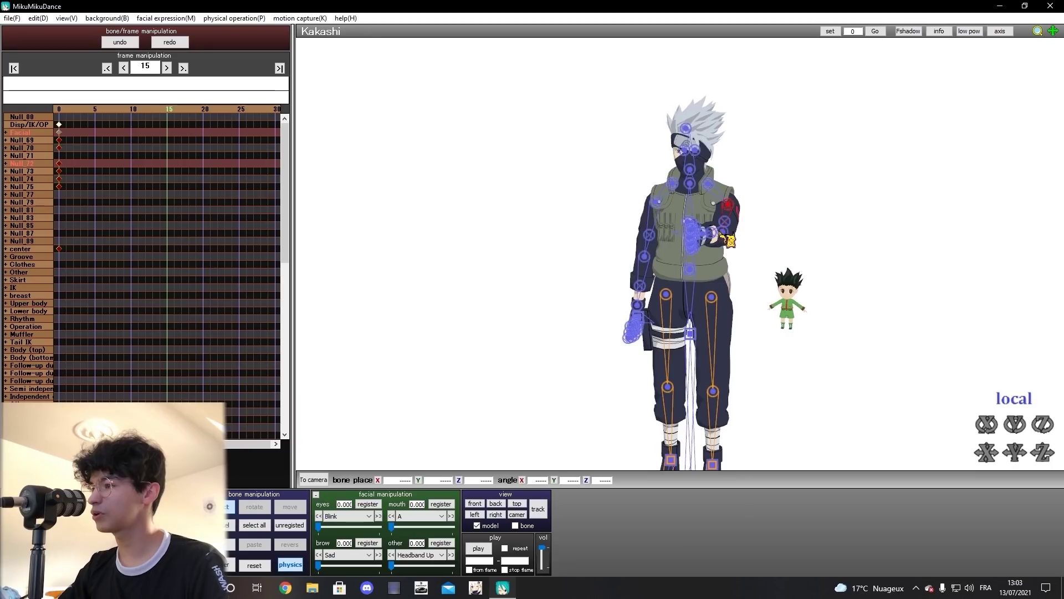
click(723, 232)
key(x)
drag(720, 233, 725, 208)
right_drag(726, 211, 714, 299)
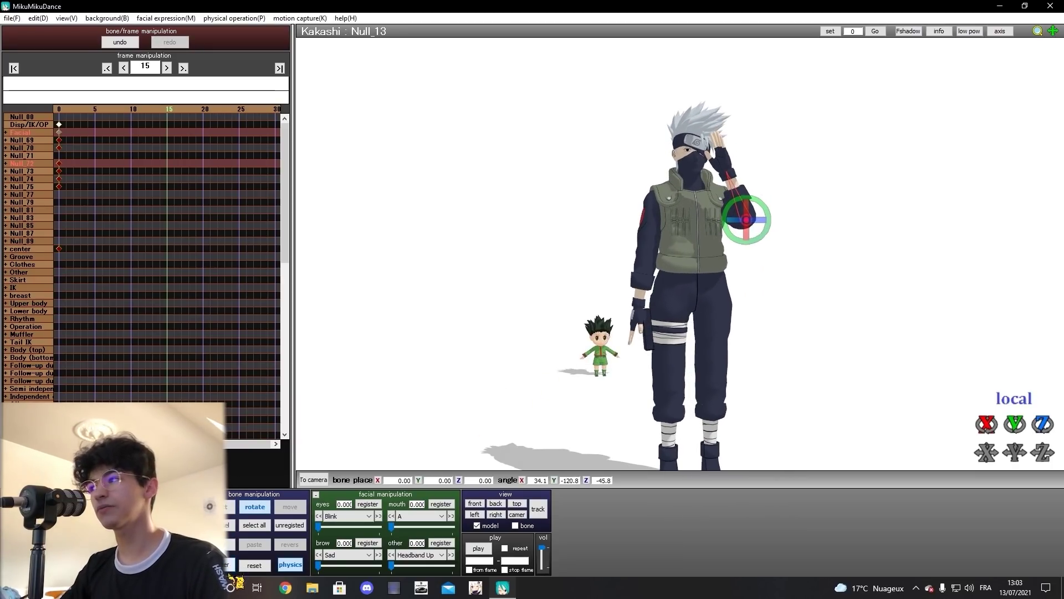
Select all of Kakashi's bones, register the raised-hand pose at frame 15, and clear the bone display
click(254, 525)
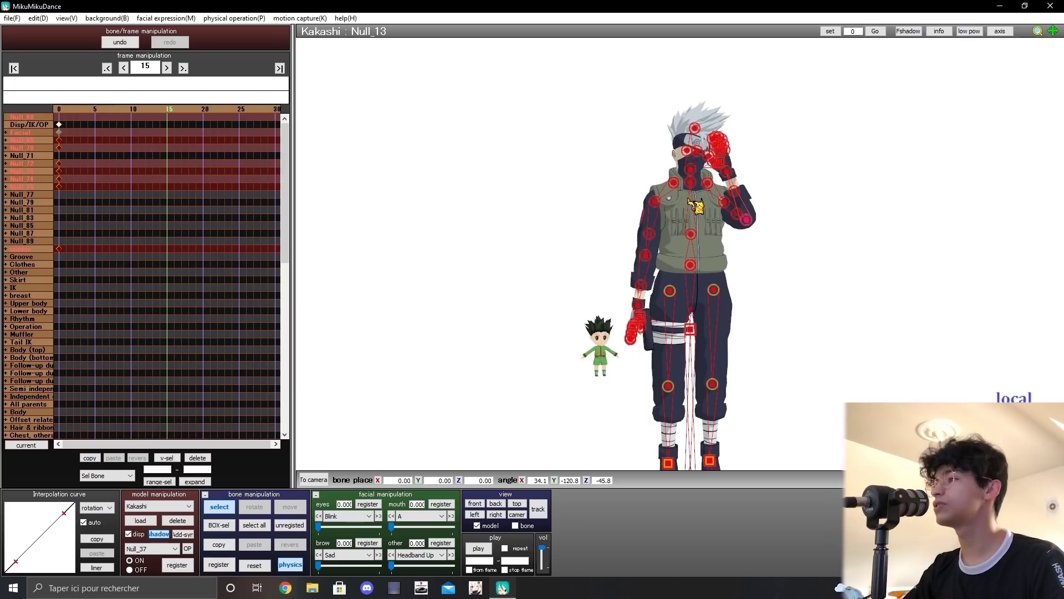
right_drag(688, 195, 683, 214)
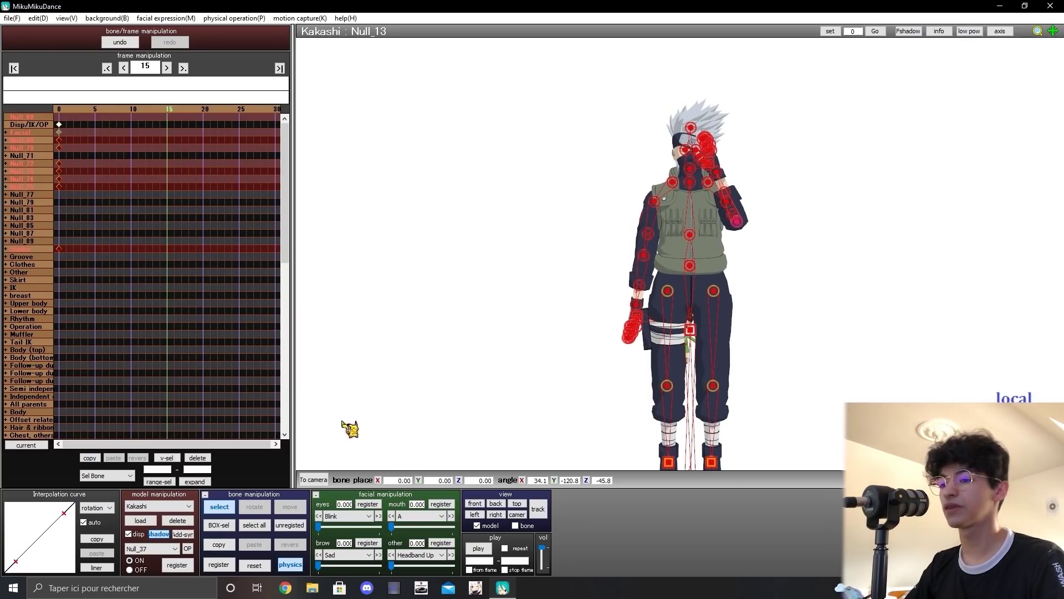
click(218, 564)
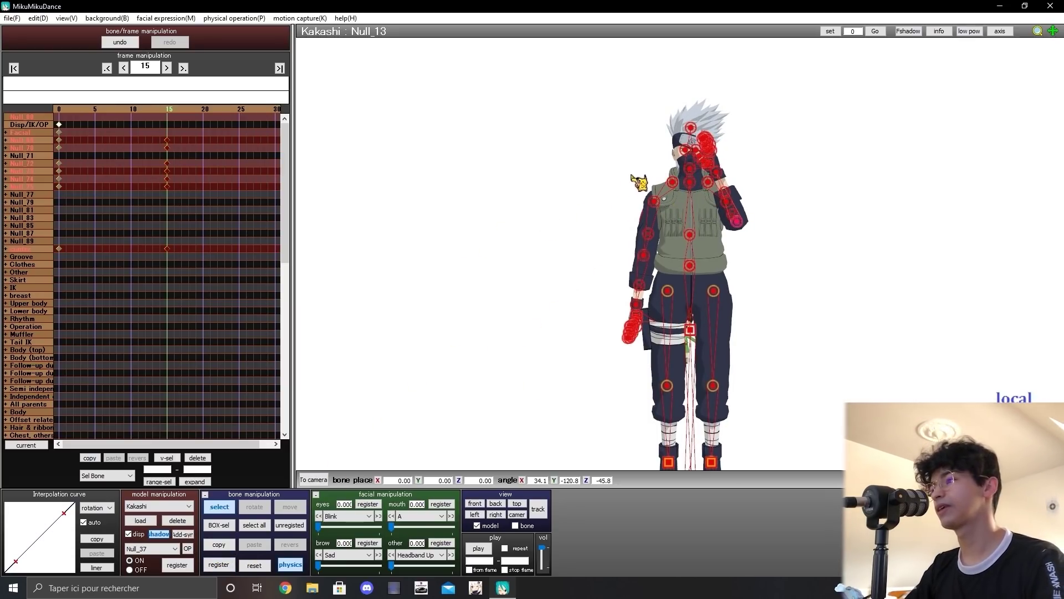
click(220, 506)
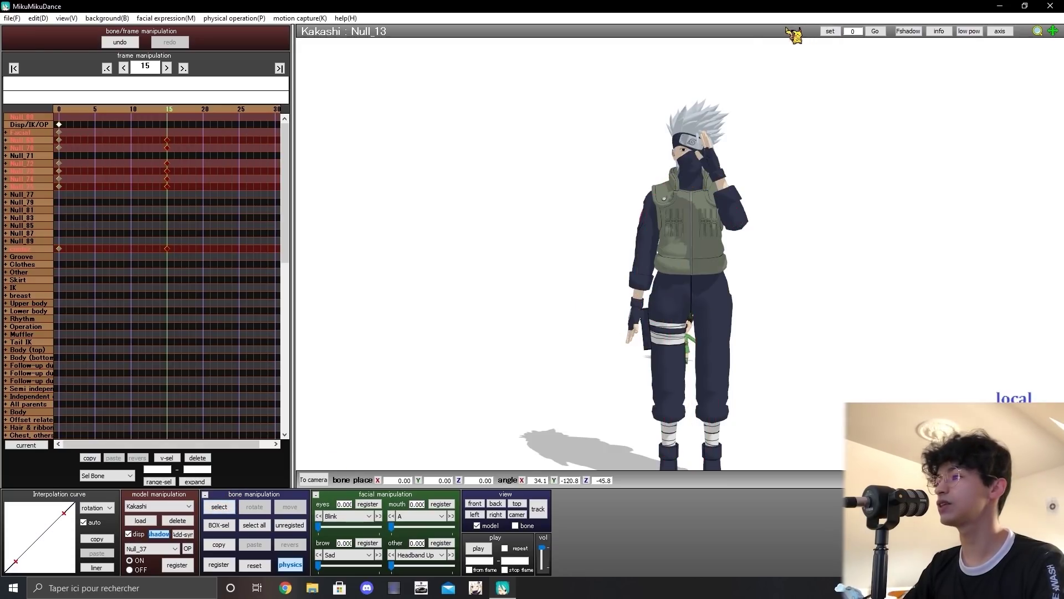
Step back and forth between frames 0 and 15 to review Kakashi's arm-raising motion
right_drag(765, 47, 755, 53)
key(Left)
key(Left)
key(Left)
key(Left)
key(Left)
key(Left)
key(Left)
key(Left)
key(Left)
key(Left)
key(Left)
key(Left)
key(Left)
key(Left)
key(Left)
key(Right)
key(Right)
key(Right)
key(Right)
key(Right)
key(Right)
key(Right)
key(Right)
key(Right)
key(Right)
key(Right)
key(Right)
key(Right)
key(Right)
key(Right)
key(Right)
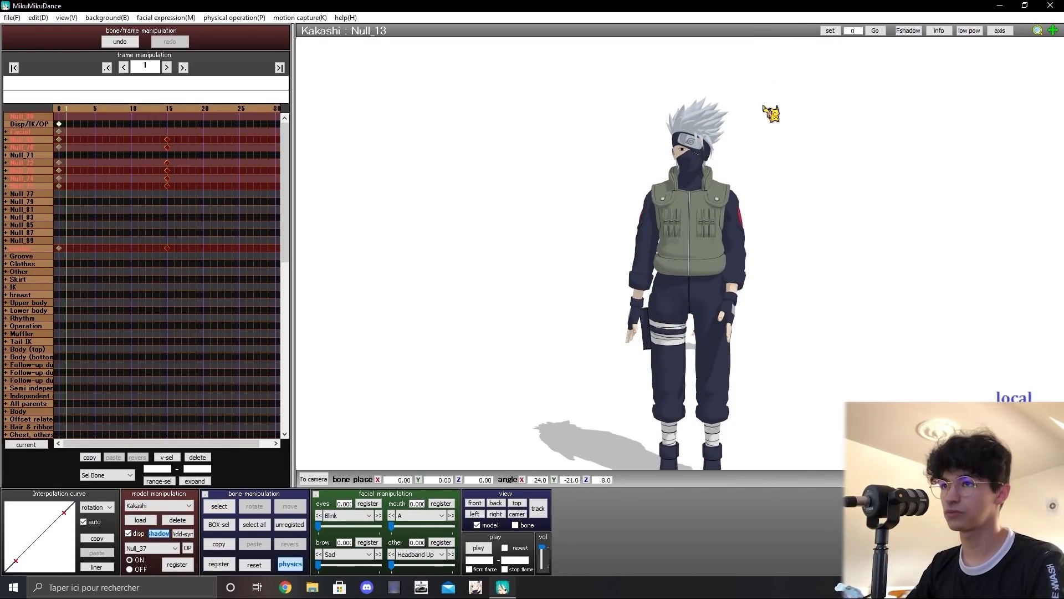
key(Left)
key(Left)
key(Left)
key(Left)
key(Left)
key(Left)
key(Left)
key(Left)
key(Left)
key(Left)
key(Left)
key(Left)
key(Left)
key(Left)
key(Left)
key(Left)
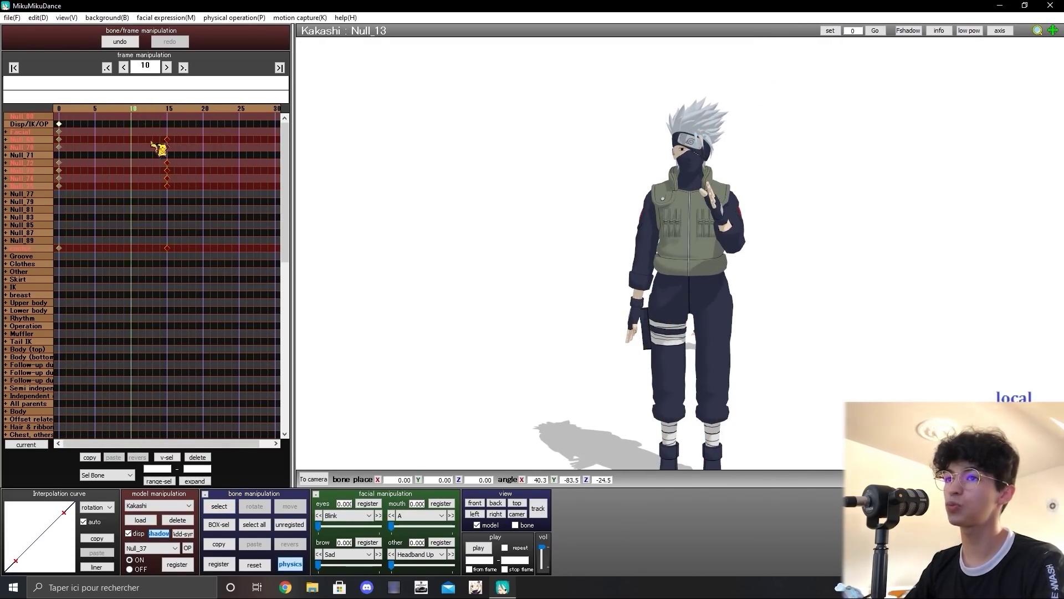
Move to frame 35 and rotate Kakashi's left forearm so the back of the raised hand faces the view
click(168, 142)
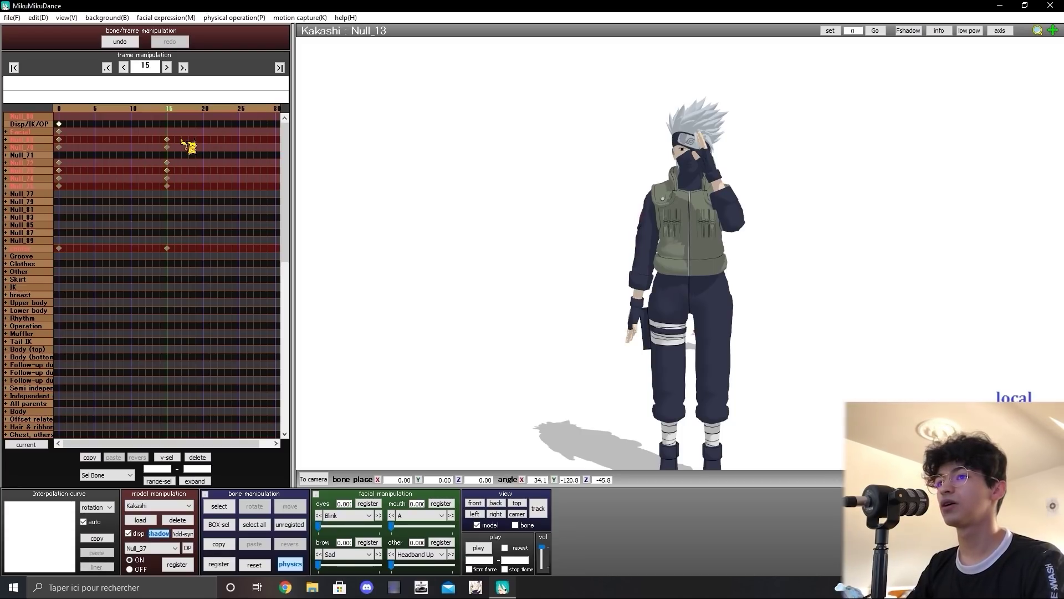
key(Right)
key(Right)
key(Right)
key(Right)
key(Right)
key(Right)
key(Right)
key(Right)
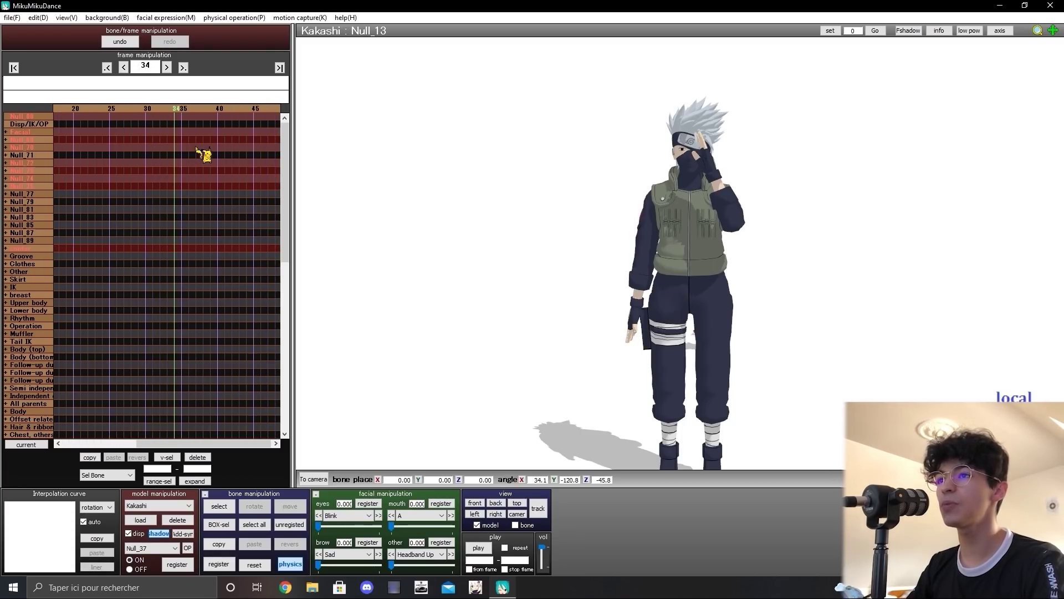
scroll(739, 190, up, 5)
middle_drag(811, 164, 770, 373)
key(c)
key(x)
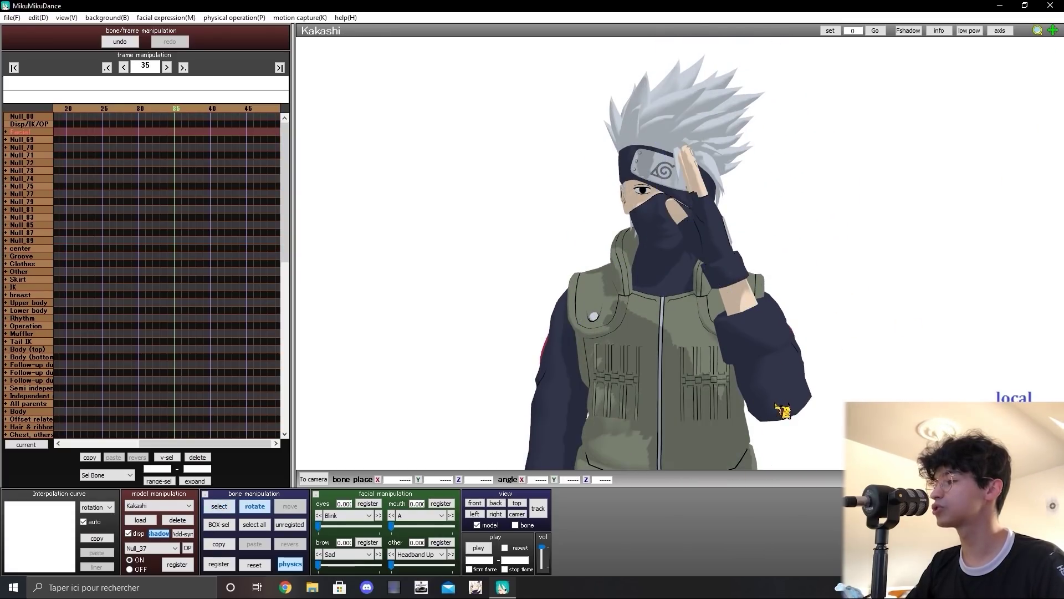
click(779, 400)
drag(792, 407, 779, 442)
drag(786, 398, 772, 360)
key(c)
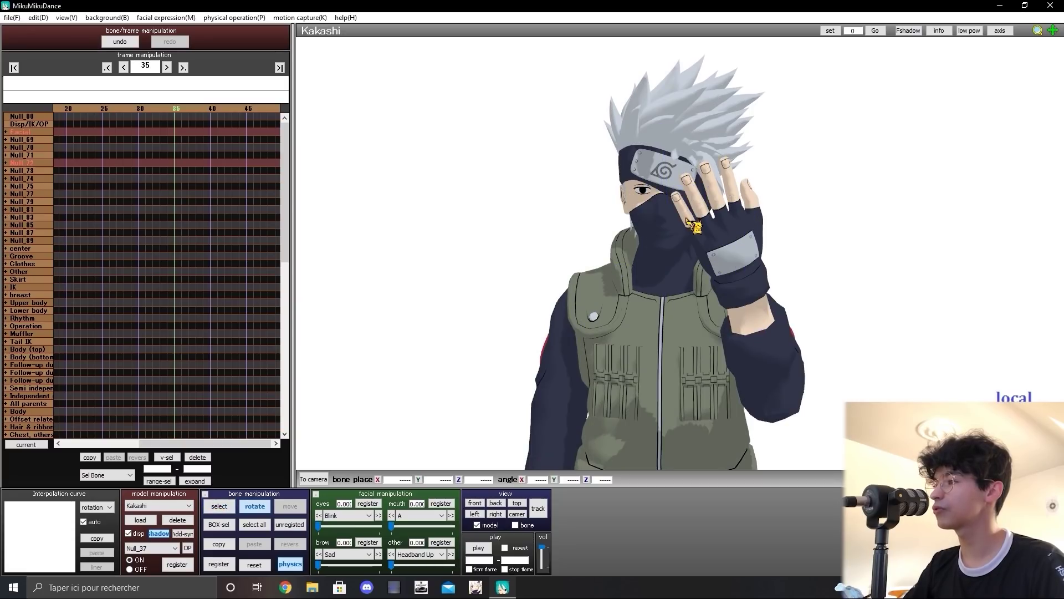
Curl the little and ring fingers of Kakashi's raised left hand toward the palm
click(687, 217)
key(c)
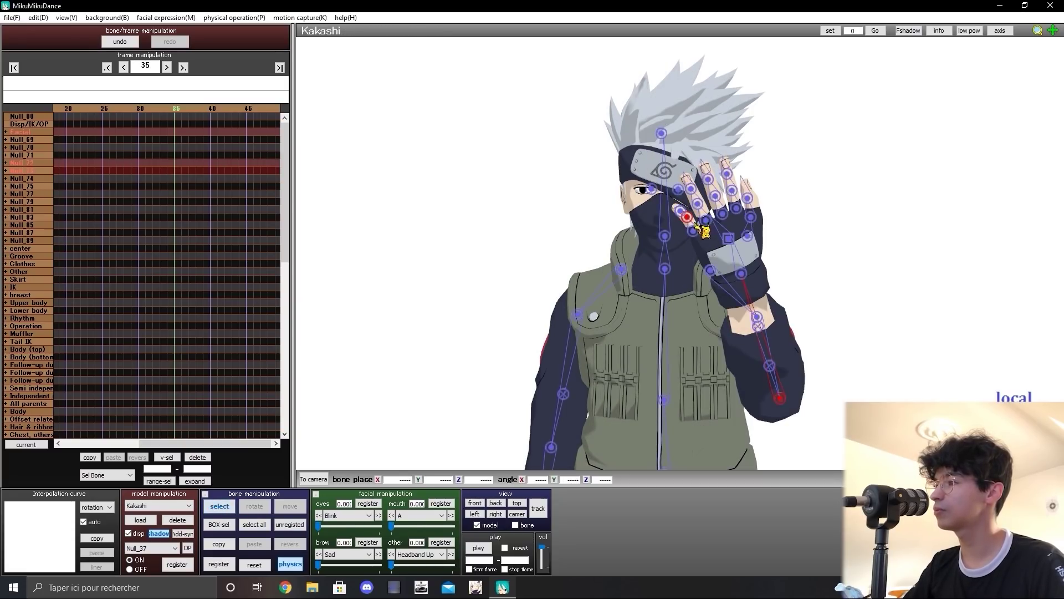
click(693, 230)
key(x)
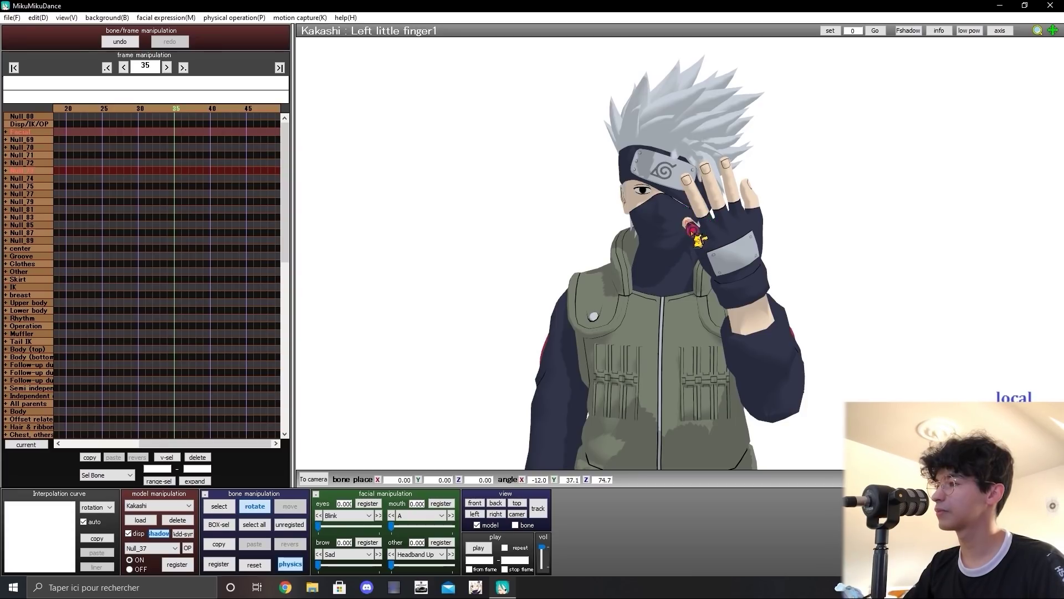
key(c)
click(705, 220)
key(x)
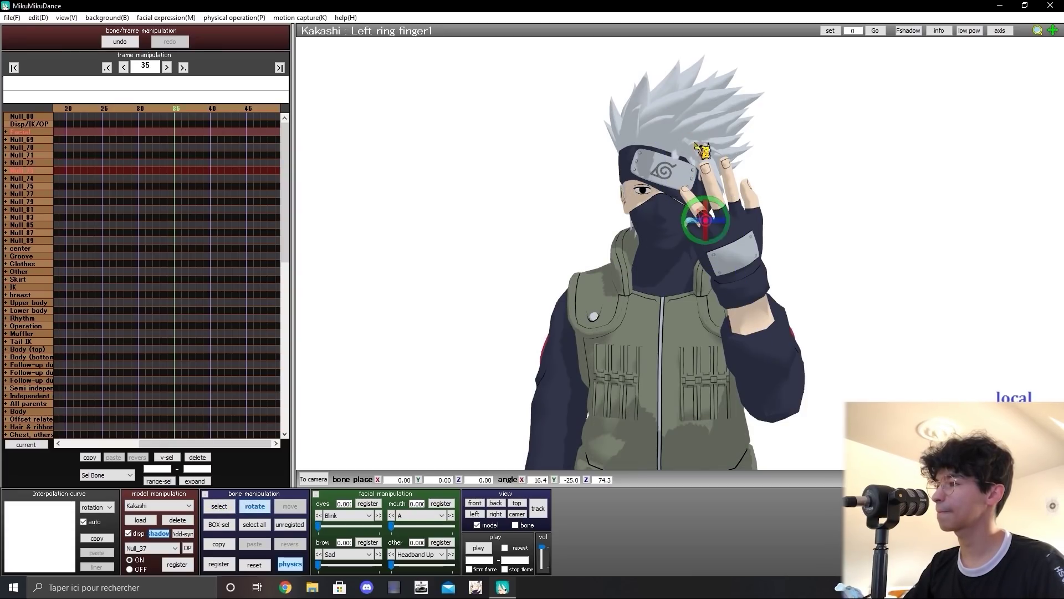
key(c)
click(700, 210)
key(x)
key(c)
Curl the index finger and fold the thumb of Kakashi's raised left hand
click(723, 212)
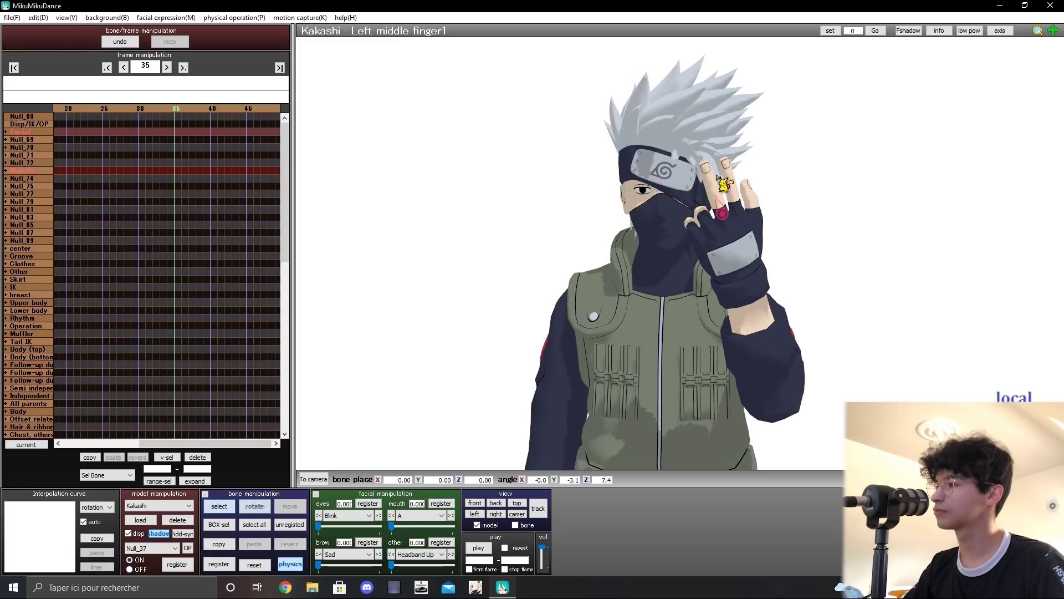
key(c)
click(735, 207)
key(x)
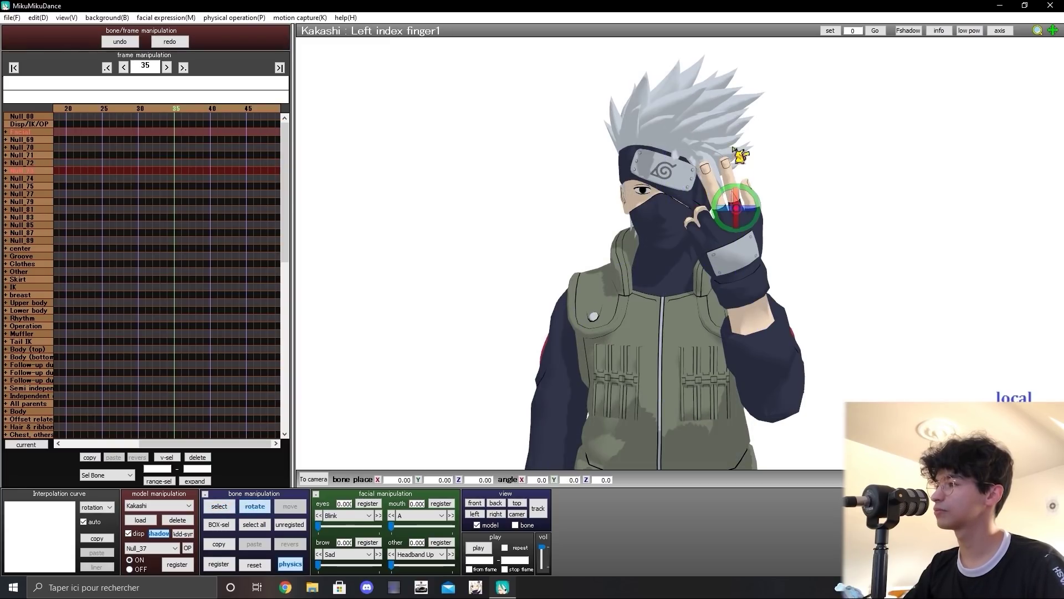
drag(723, 157, 721, 111)
key(c)
click(729, 199)
key(x)
drag(730, 199, 722, 172)
key(c)
click(754, 219)
key(x)
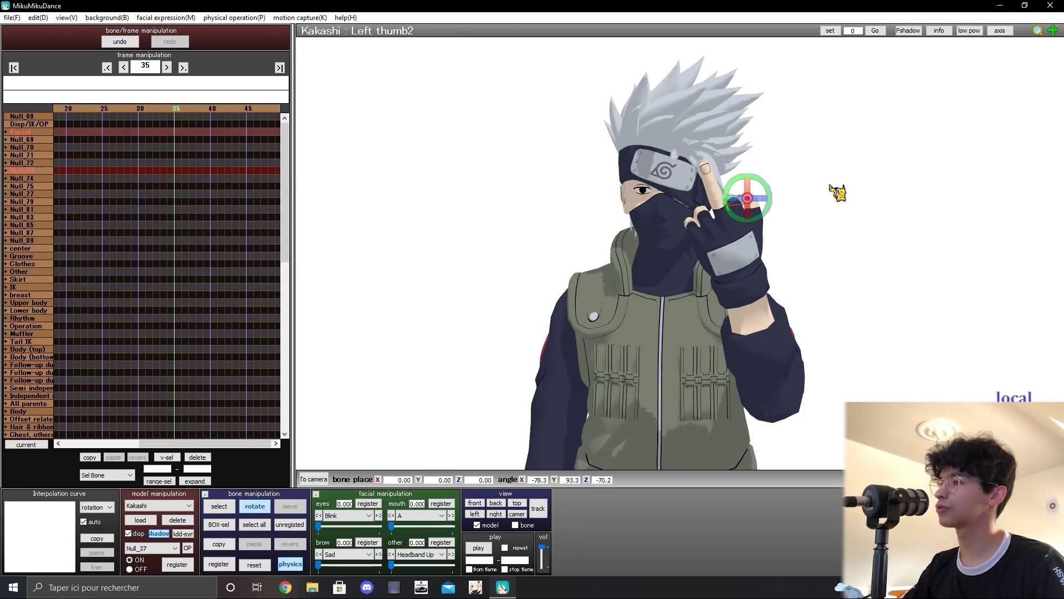
Select all of Kakashi's bones and register the hand-gesture pose at frame 35
scroll(784, 184, down, 3)
key(c)
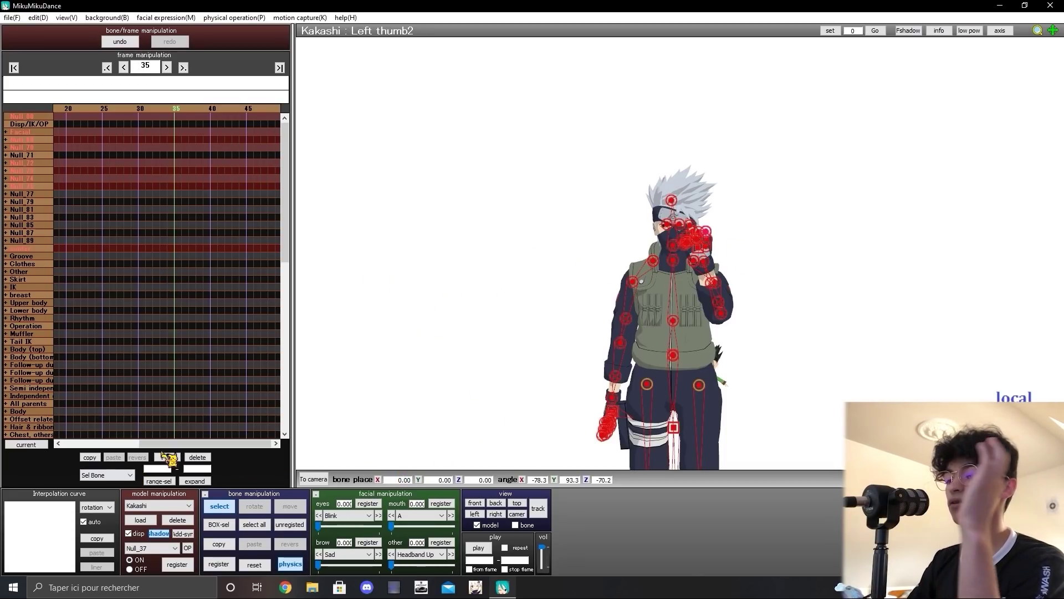
click(219, 564)
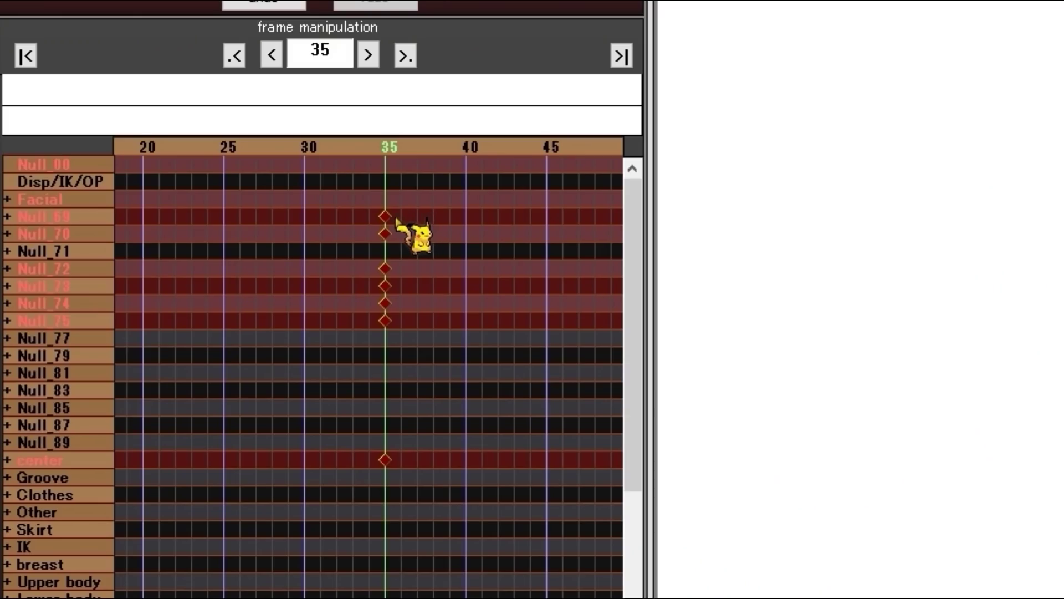
Advance to frame 40 and register the same pose of all bones there
key(Right)
key(Right)
key(Right)
key(Right)
key(Right)
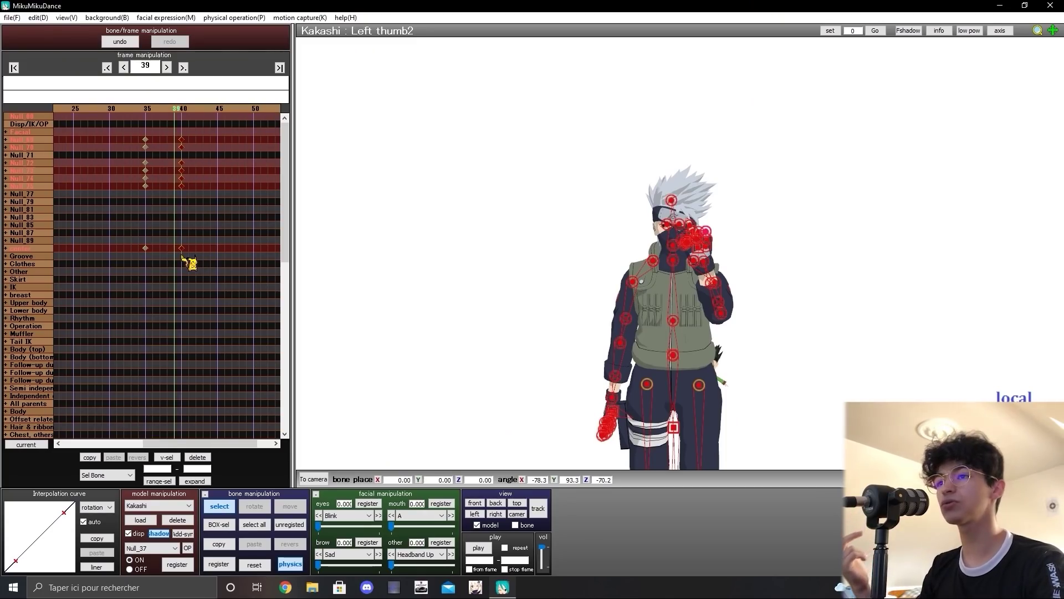
Step backward from frame 40 toward the start to review the finger and arm motion between keyframes
key(Left)
key(Left)
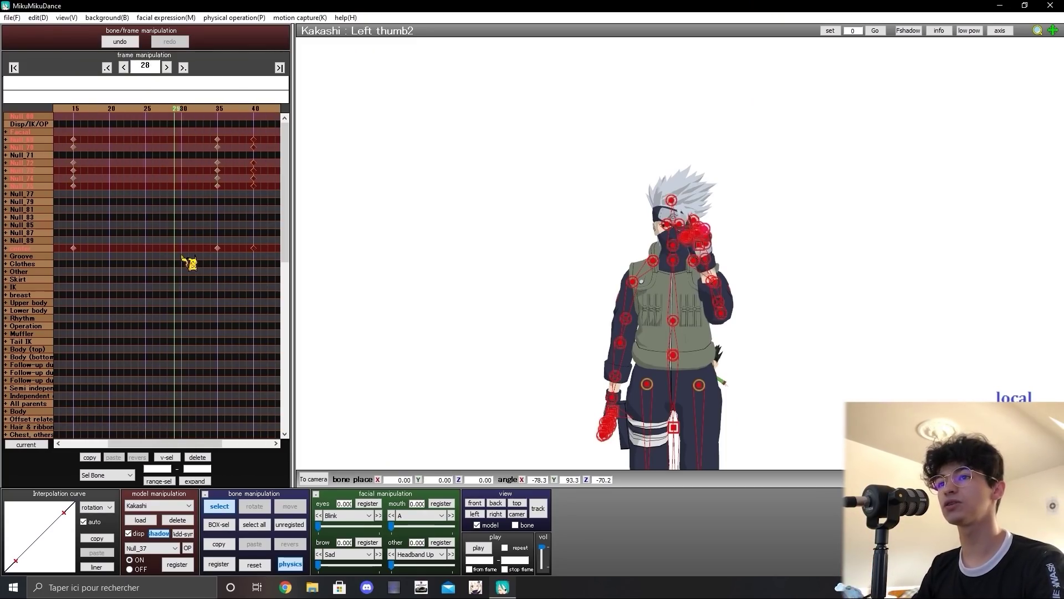
key(Right)
key(Left)
key(Left)
key(Left)
key(Left)
key(Left)
key(Left)
key(Left)
key(Left)
key(Left)
key(Left)
key(Left)
key(Left)
key(Left)
key(Left)
key(Left)
key(Left)
key(Left)
key(Left)
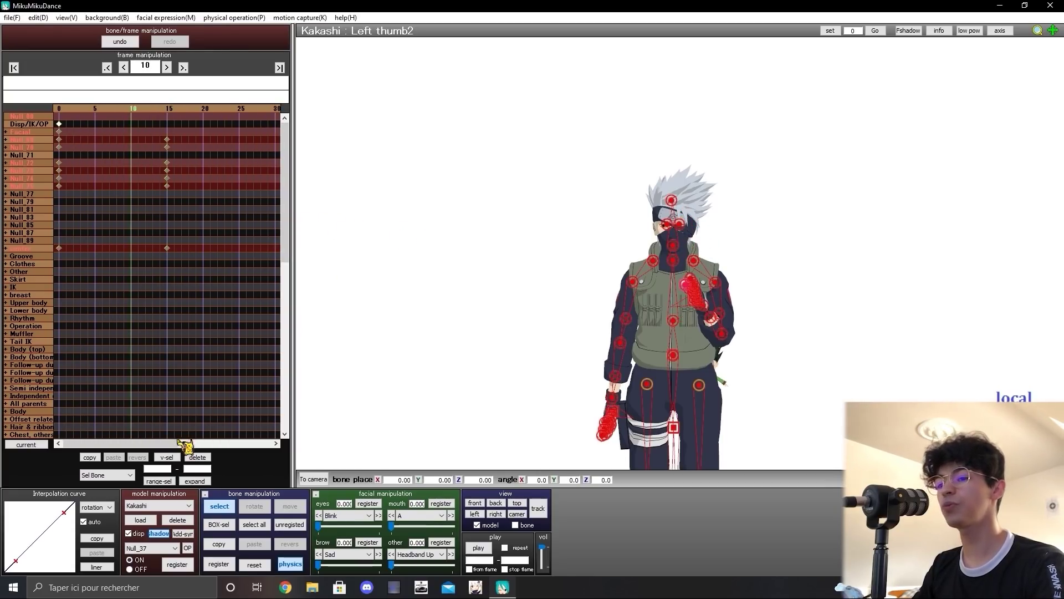
Step forward from frame 10 to frame 37 and hide the bone display to review Kakashi's raised-hand gesture
key(Right)
key(Right)
key(Right)
key(Right)
key(Right)
key(Right)
key(Right)
key(Right)
key(Right)
key(Right)
key(Right)
key(Right)
key(Right)
key(Right)
key(Right)
key(Right)
key(Right)
key(Right)
key(Right)
key(Right)
click(222, 508)
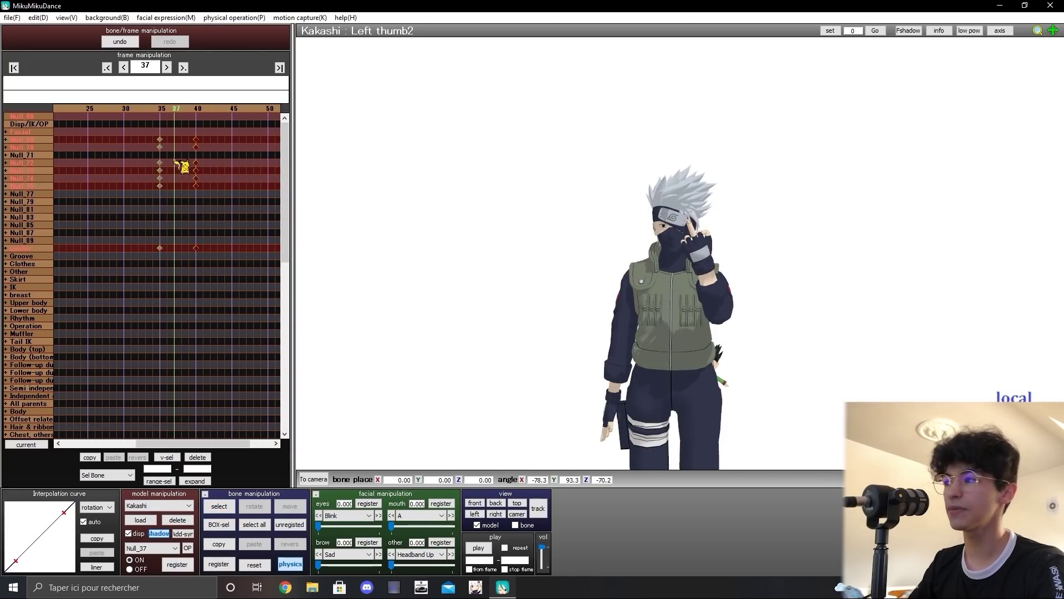
Step back from frame 37 to the start of the timeline to review the arm motion in reverse
key(Left)
key(Left)
key(Left)
key(Left)
key(Left)
key(Left)
key(Left)
key(Left)
key(Left)
key(Left)
key(Left)
key(Left)
key(Left)
key(Left)
key(Left)
key(Left)
key(Left)
key(Left)
key(Left)
key(Left)
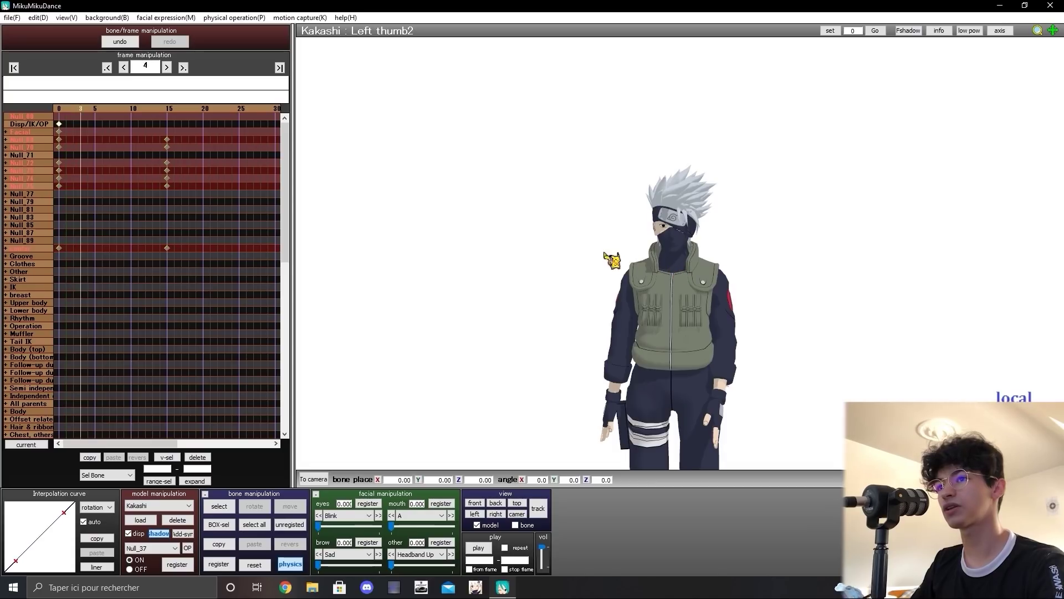
Step forward again from the start past keyframes 15 and 35 to review the complete arm and finger animation
key(Right)
key(Right)
key(Right)
key(Right)
key(Right)
key(Right)
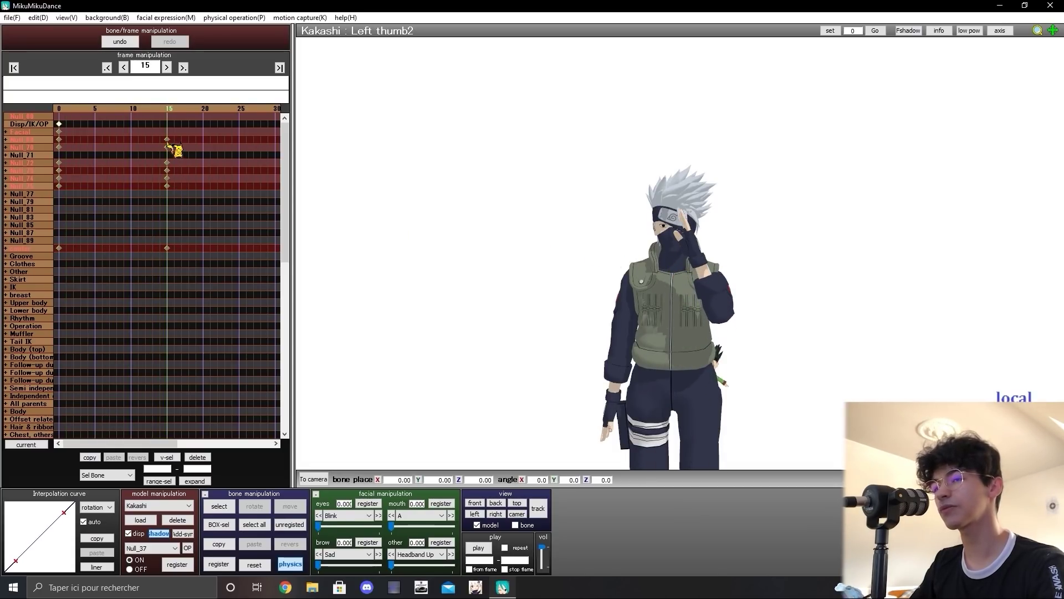
key(Right)
key(Right)
key(Right)
key(Right)
key(Right)
key(Right)
key(Right)
key(Right)
key(Right)
key(Right)
key(Right)
key(Right)
key(Right)
key(Right)
key(Right)
key(Right)
key(Right)
key(Right)
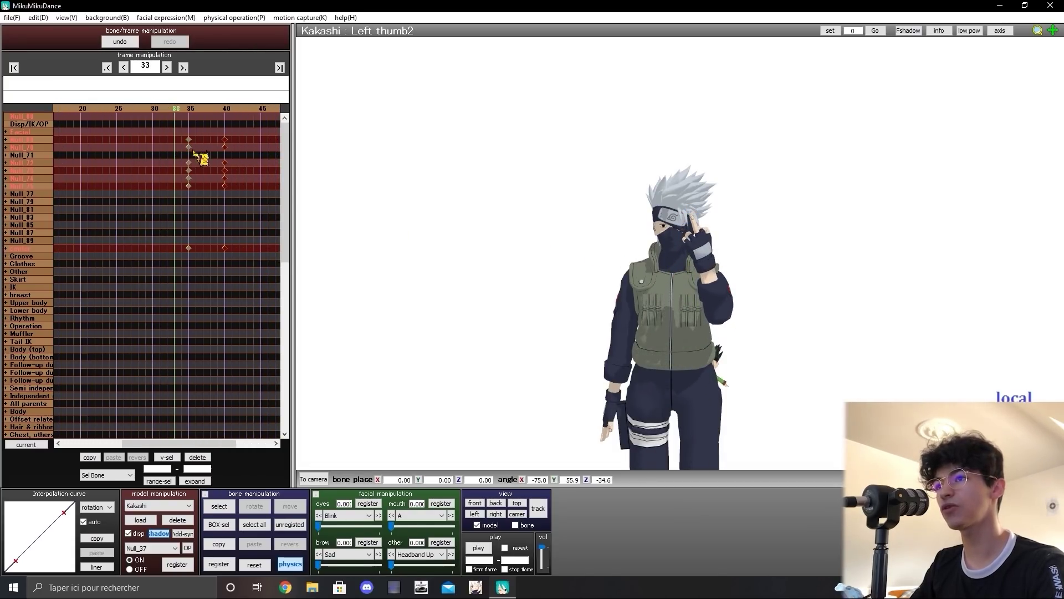
key(Right)
key(Right)
scroll(659, 265, up, 5)
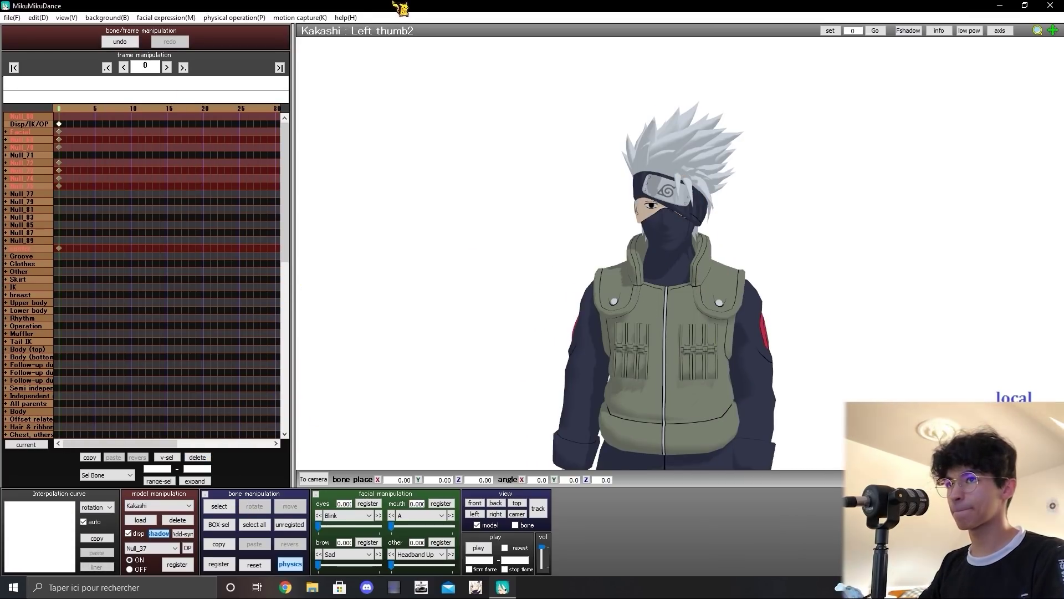
Switch to the école folder and check the file type of 学校中庭MMD in its properties
drag(427, 11, 679, 45)
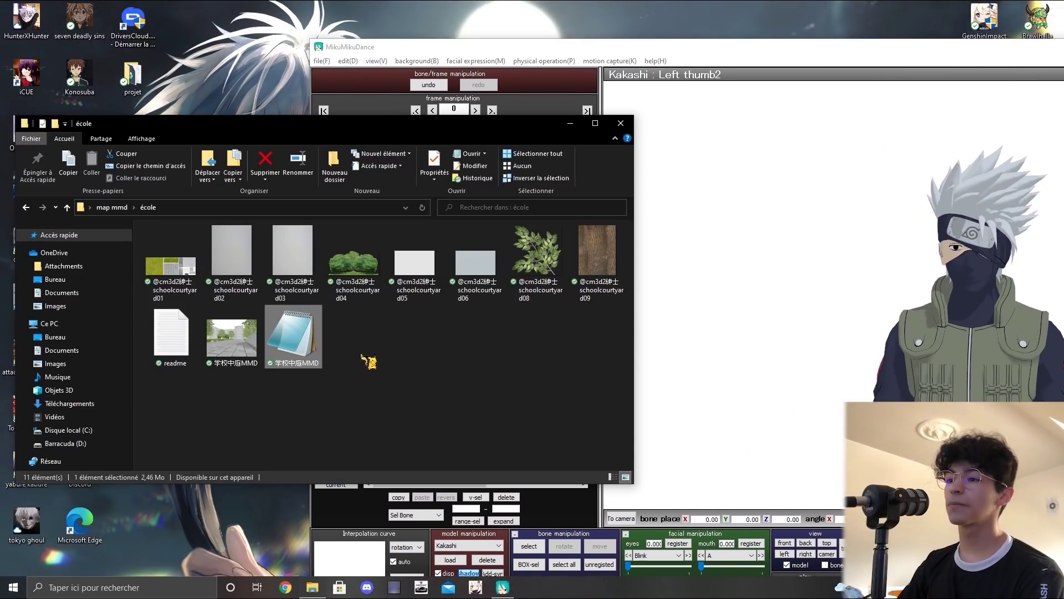
drag(383, 394, 311, 342)
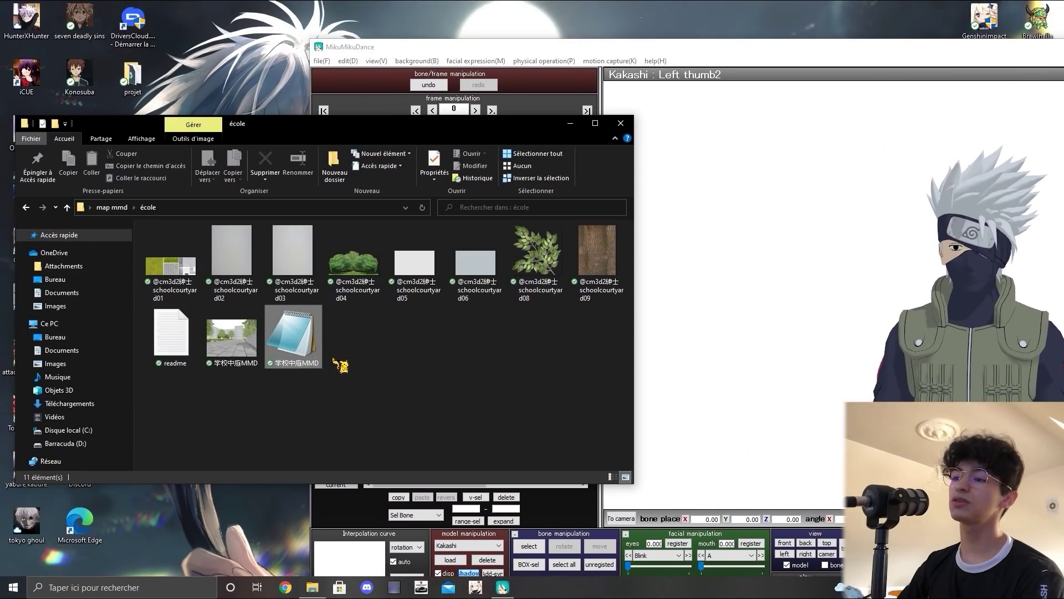
right_click(292, 336)
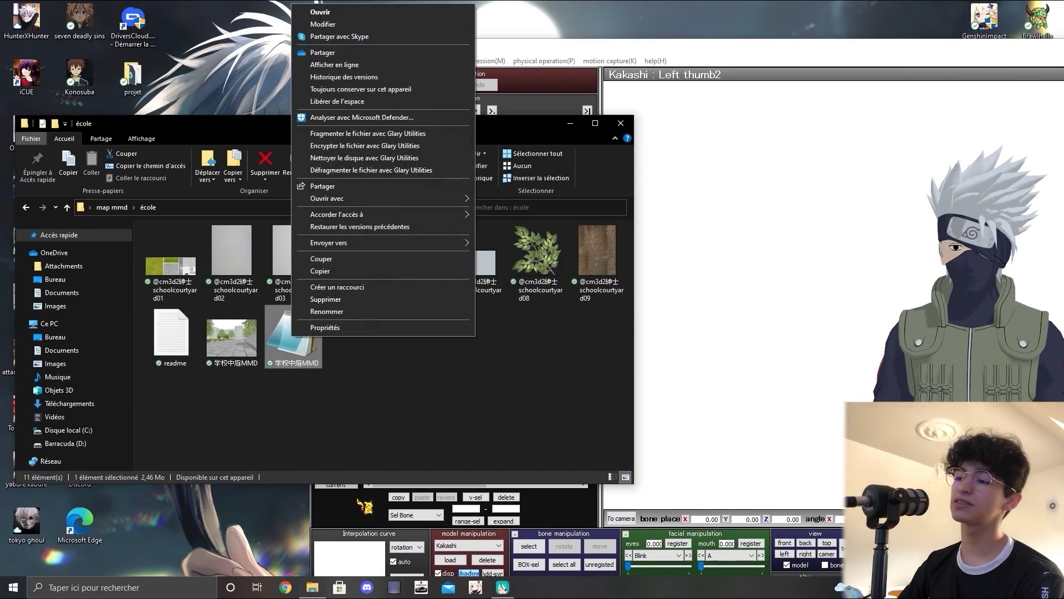
click(361, 329)
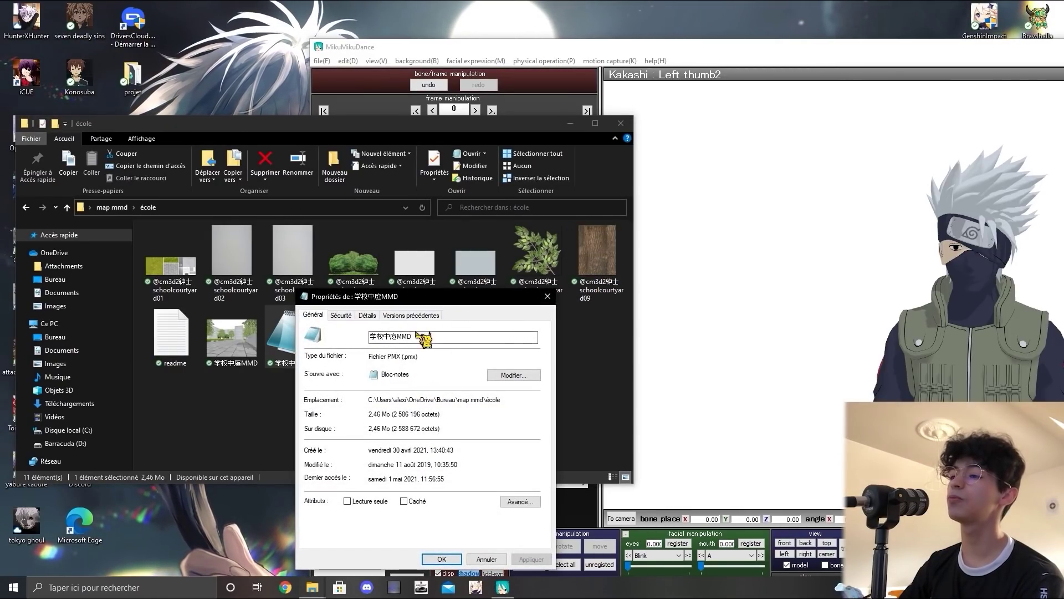
drag(444, 296, 338, 247)
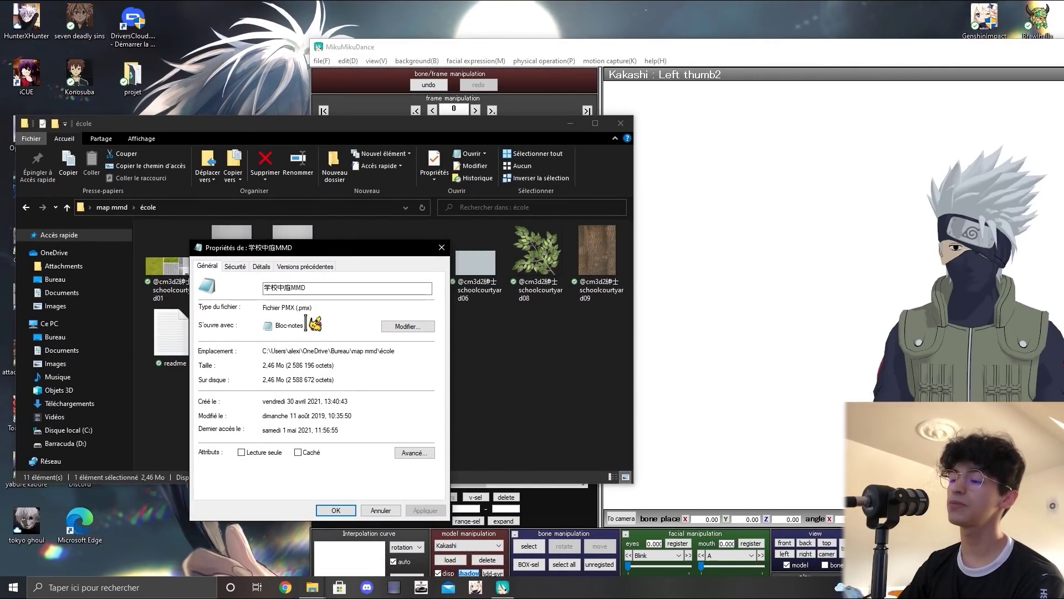
click(442, 247)
Load the 学校中庭MMD PMX stage from the école folder into the MikuMikuDance scene and accept its model information
drag(304, 345, 665, 287)
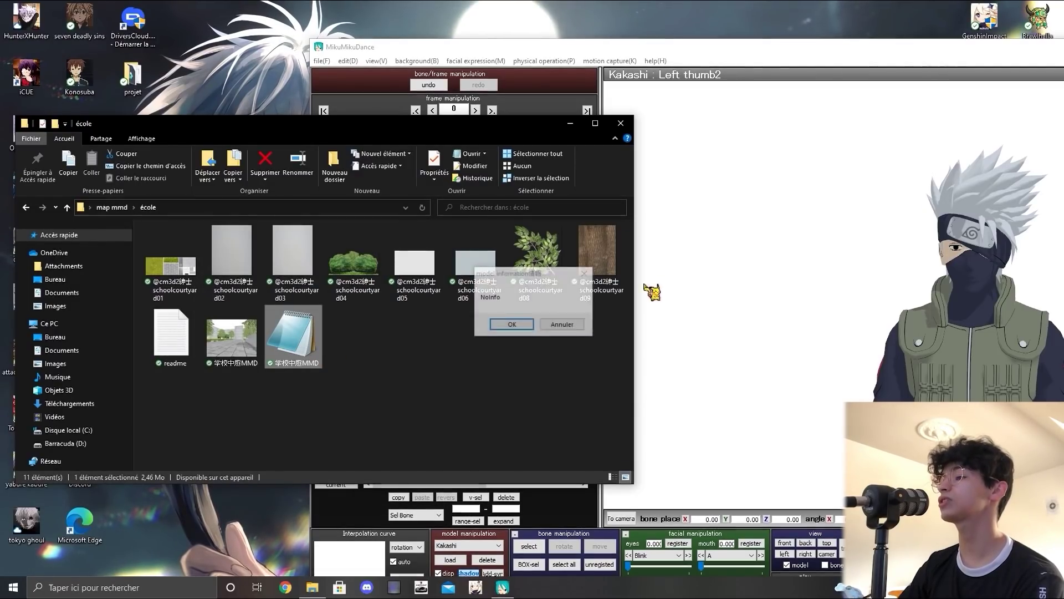
click(541, 328)
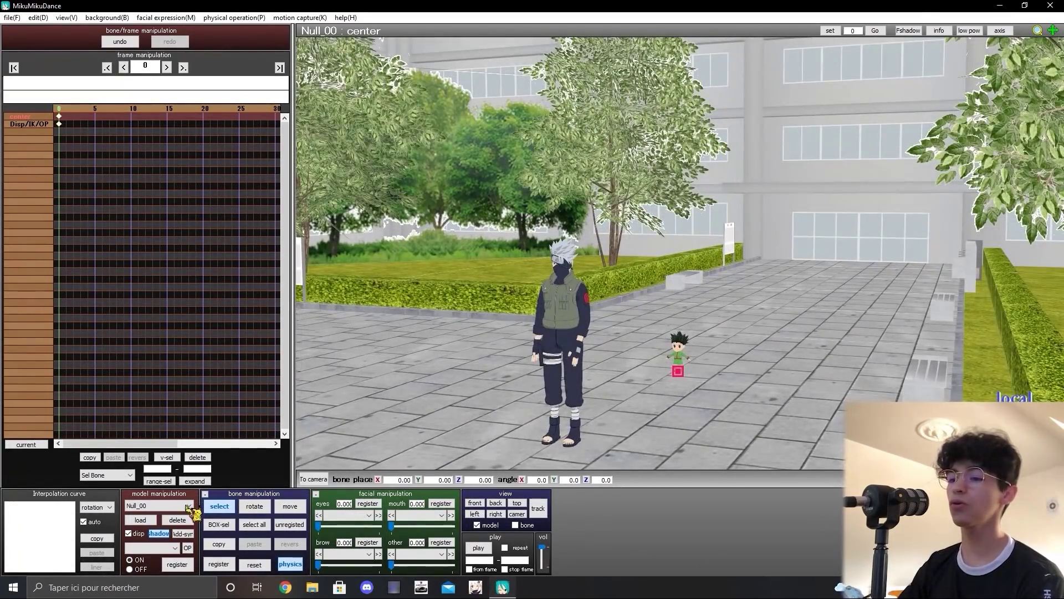
click(222, 509)
Raise the school courtyard stage's center bone to Y 26.10 and register it at frame 0
right_drag(539, 373, 575, 376)
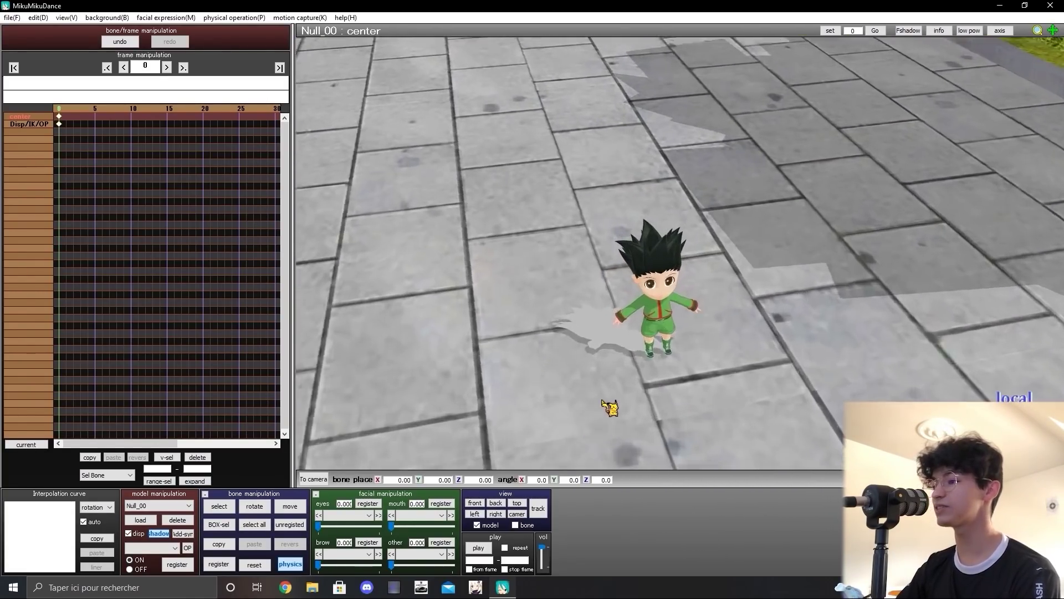
right_drag(597, 400, 570, 298)
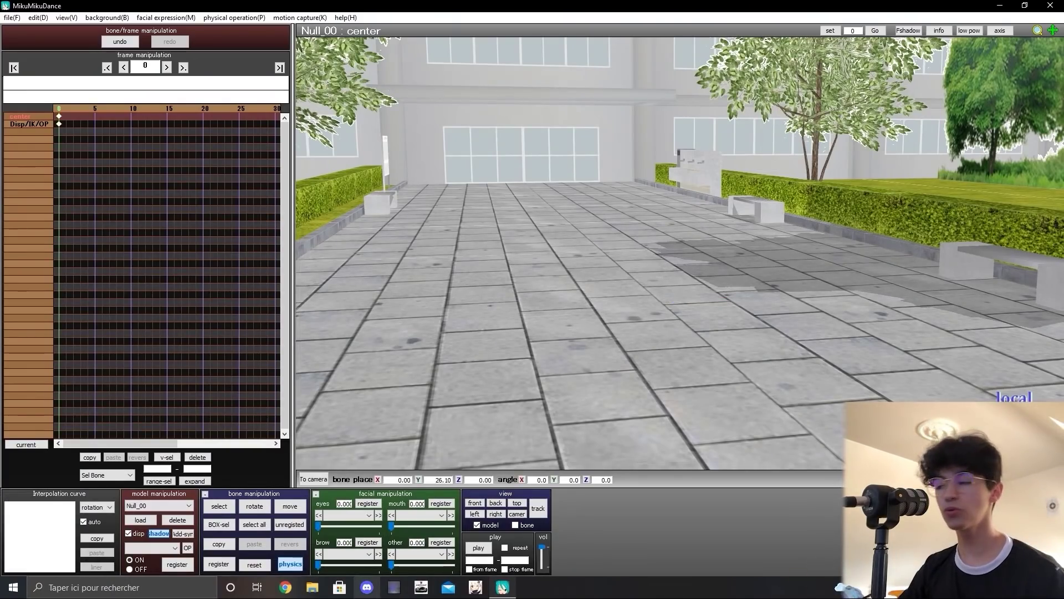
right_drag(488, 290, 666, 294)
click(228, 564)
right_drag(610, 364, 509, 365)
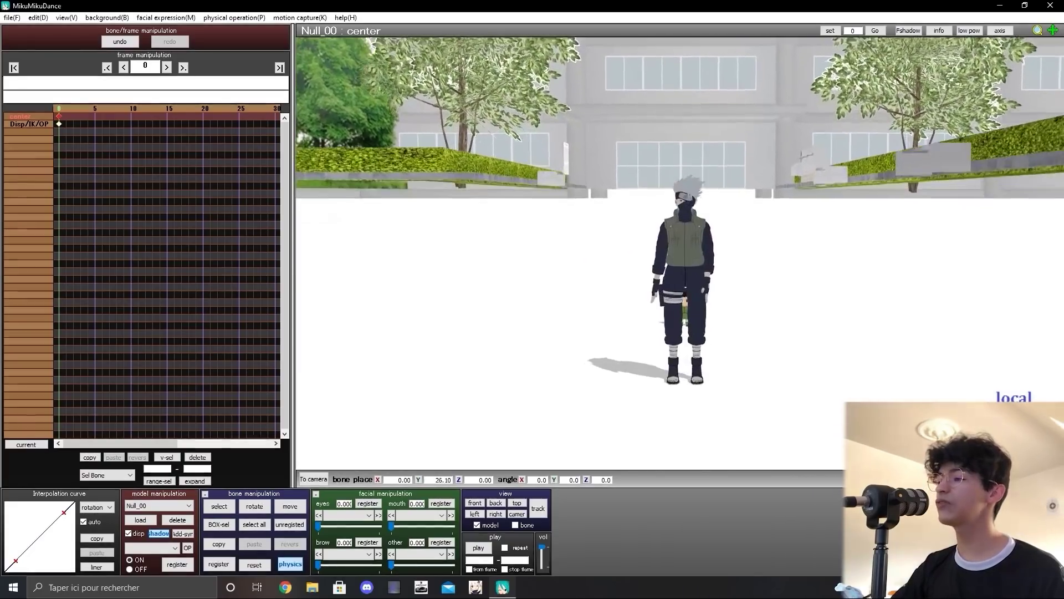
scroll(680, 253, down, 4)
scroll(680, 253, up, 1)
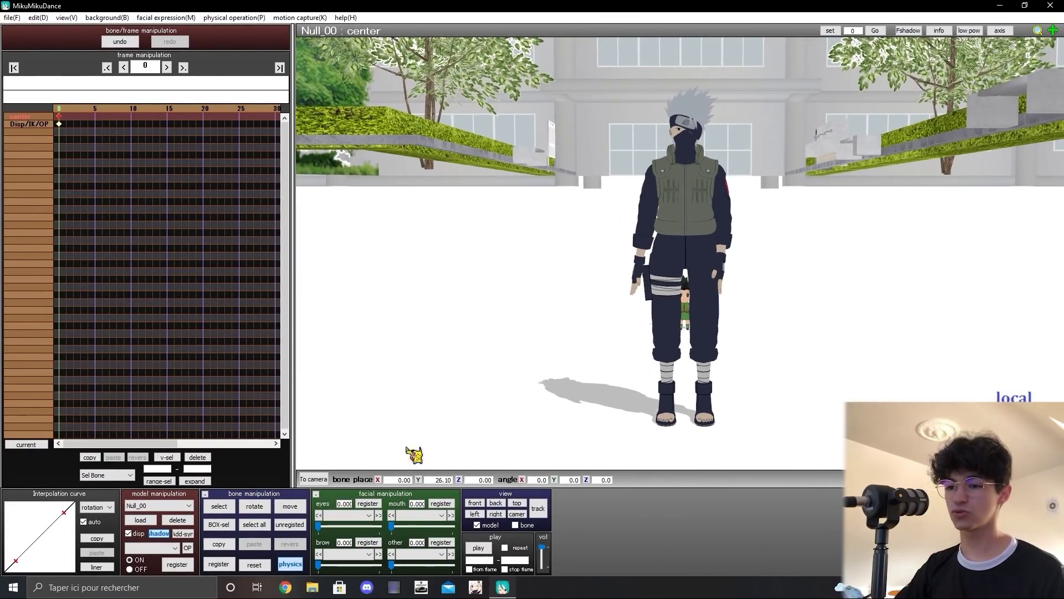
Make C-Gon the active model and raise its master bone to Y 129.15
click(188, 506)
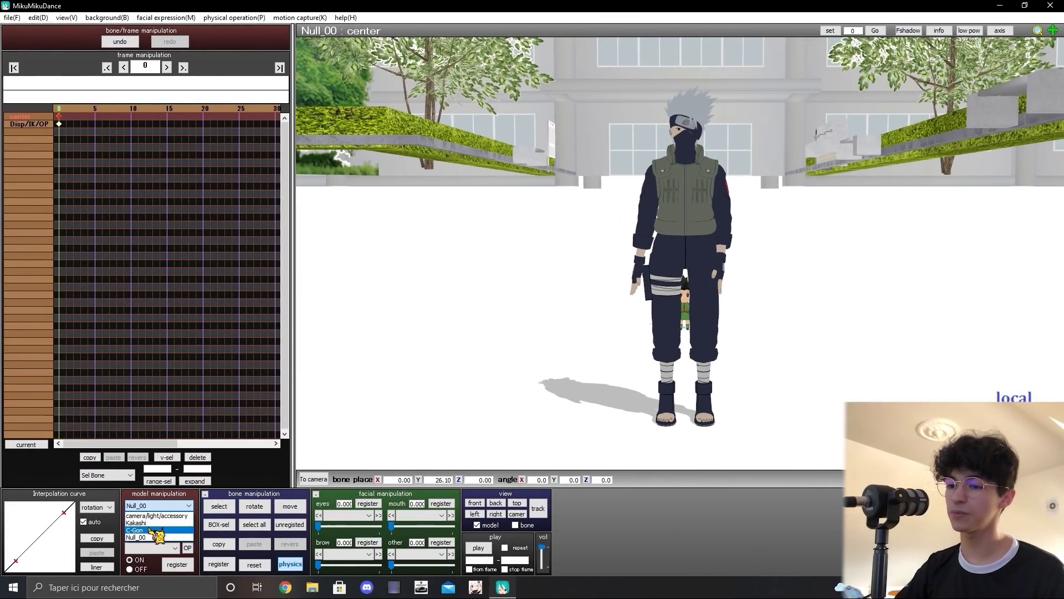
click(136, 530)
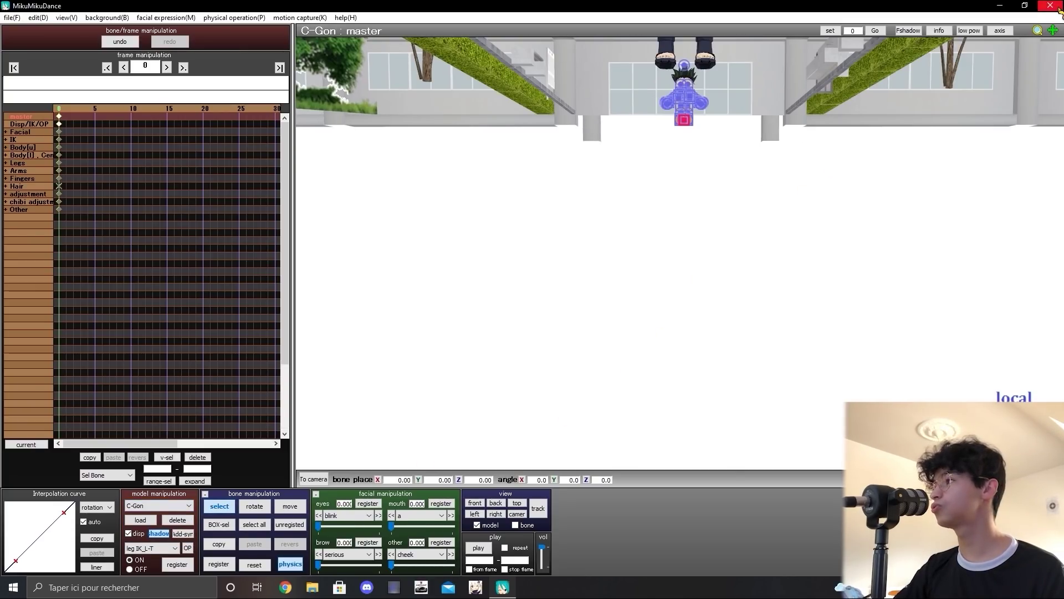
drag(1054, 31, 1031, 72)
scroll(1054, 183, up, 8)
drag(1019, 452, 1020, 411)
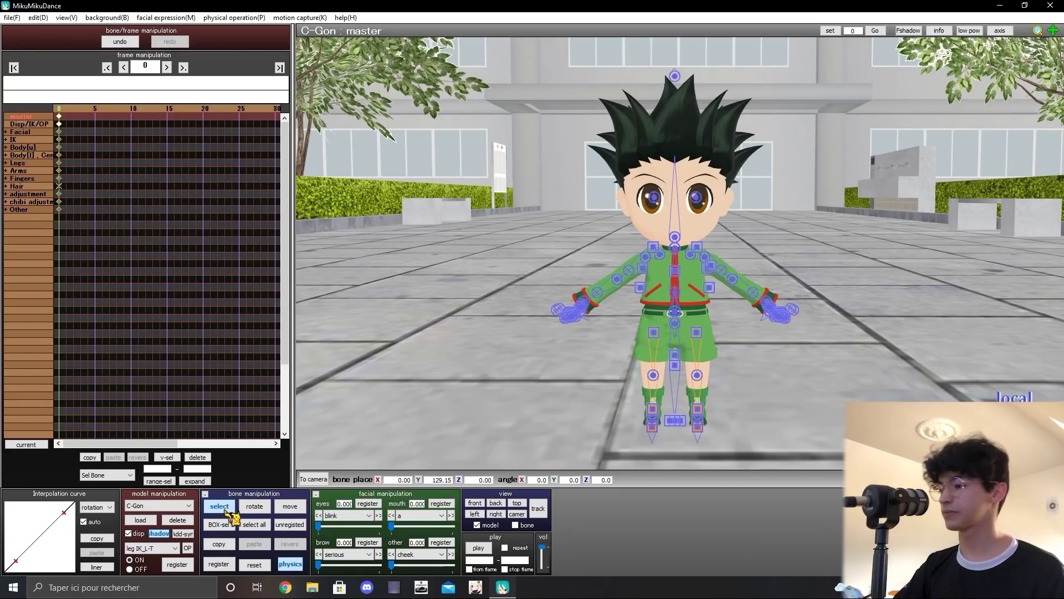
scroll(820, 316, down, 3)
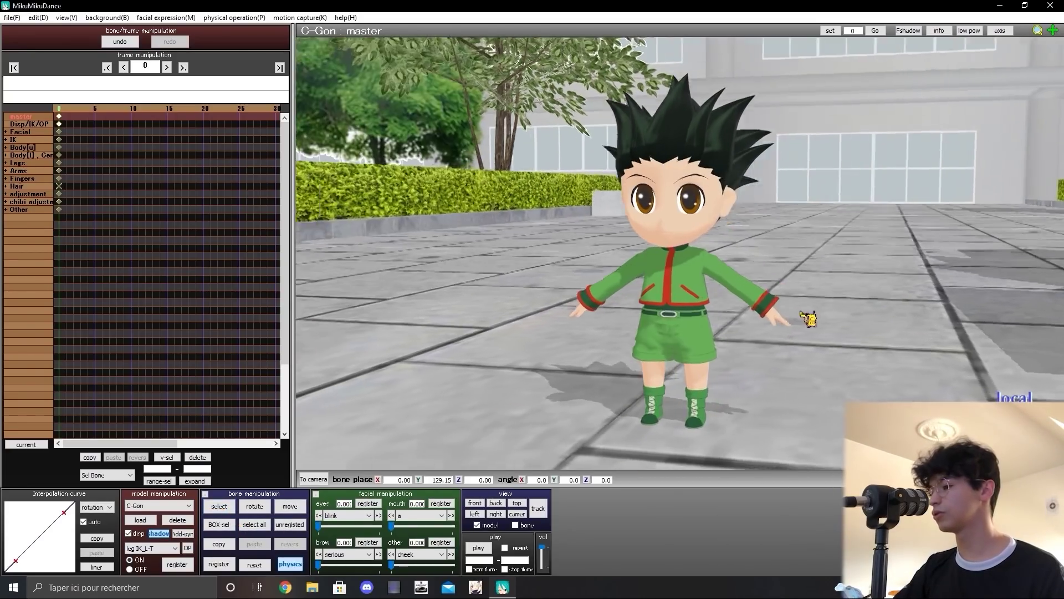
right_drag(819, 316, 765, 313)
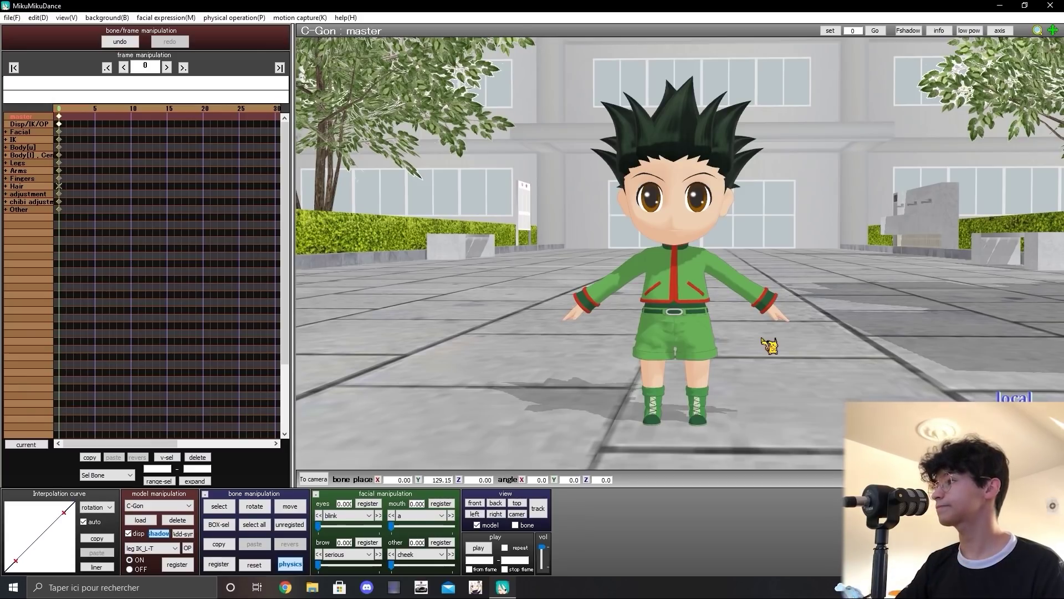
Switch to Filmora9 from the desktop's application pour vidéo folder and create a new 16:9 project
double_click(496, 7)
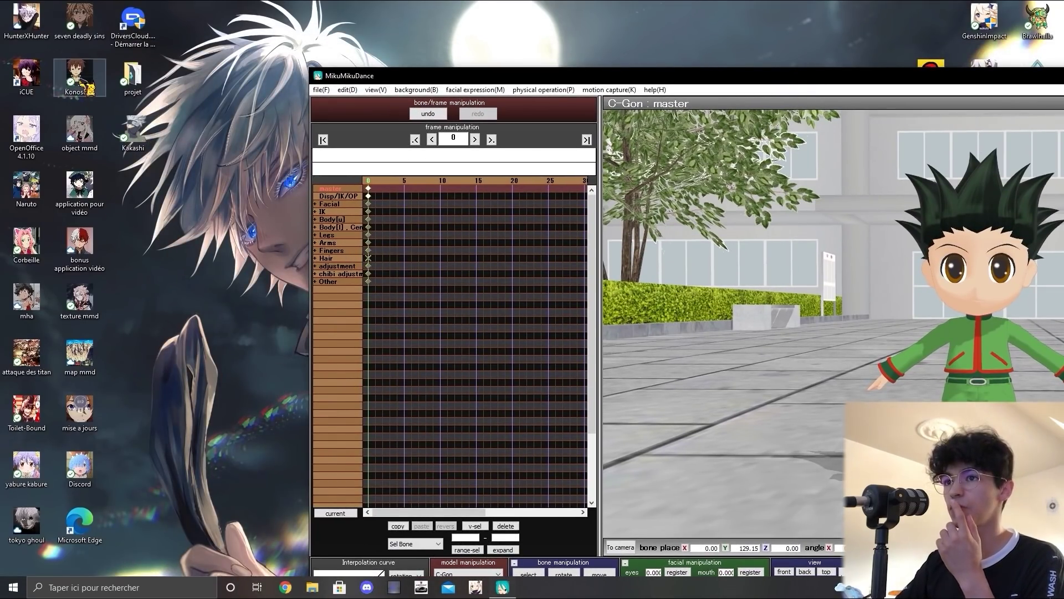
double_click(80, 200)
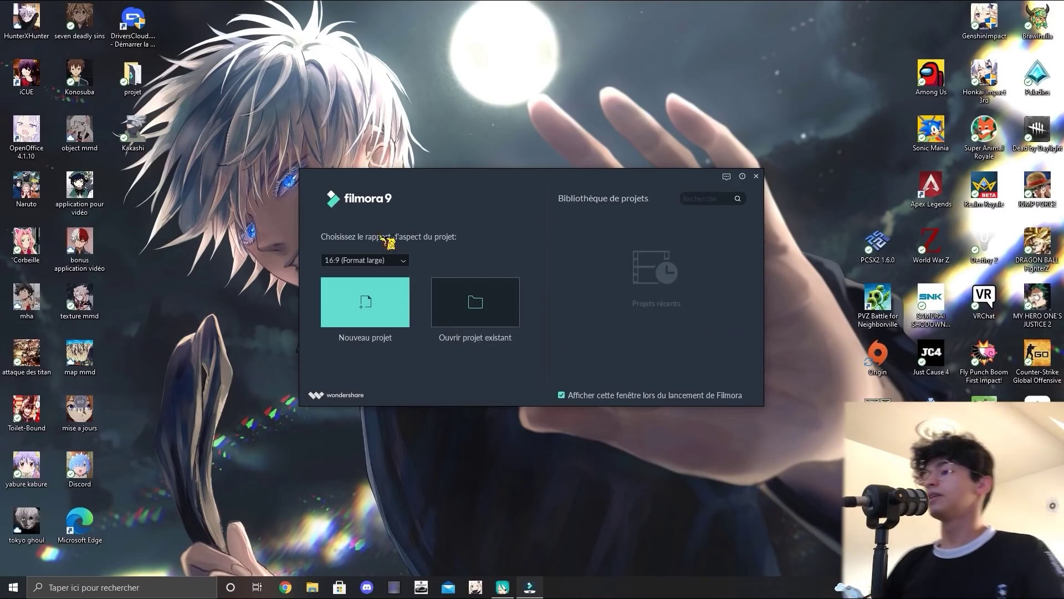
click(385, 302)
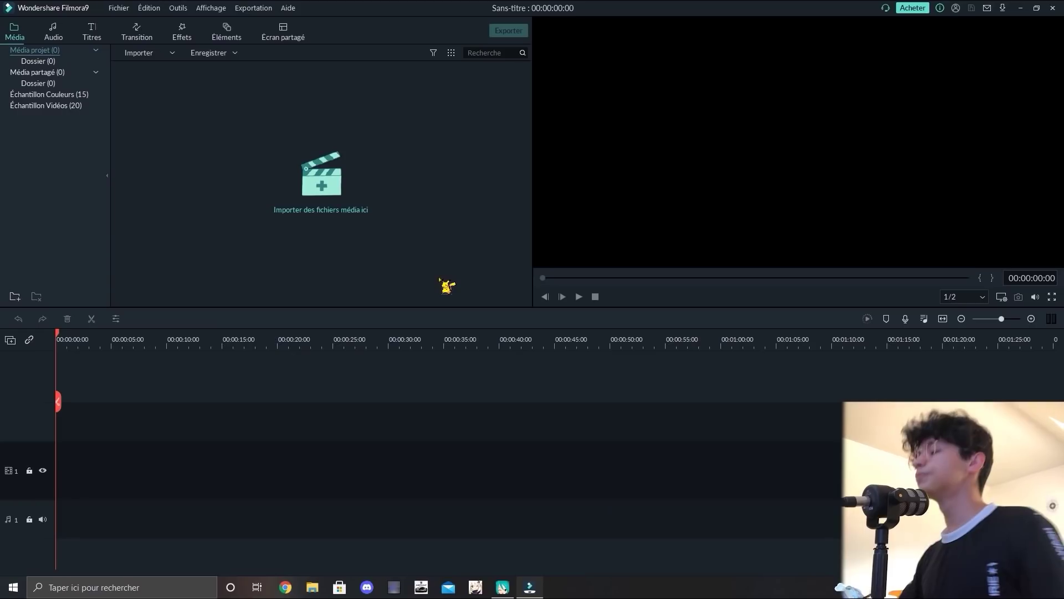
Record a short voice-over of about one second from the USB microphone onto the audio track
click(906, 319)
click(513, 283)
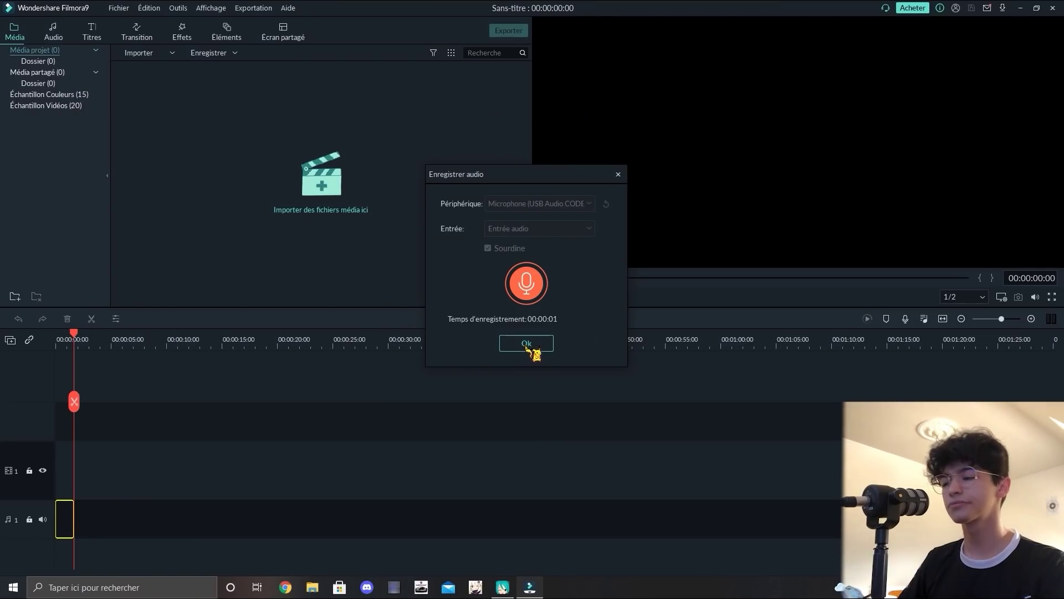
click(526, 344)
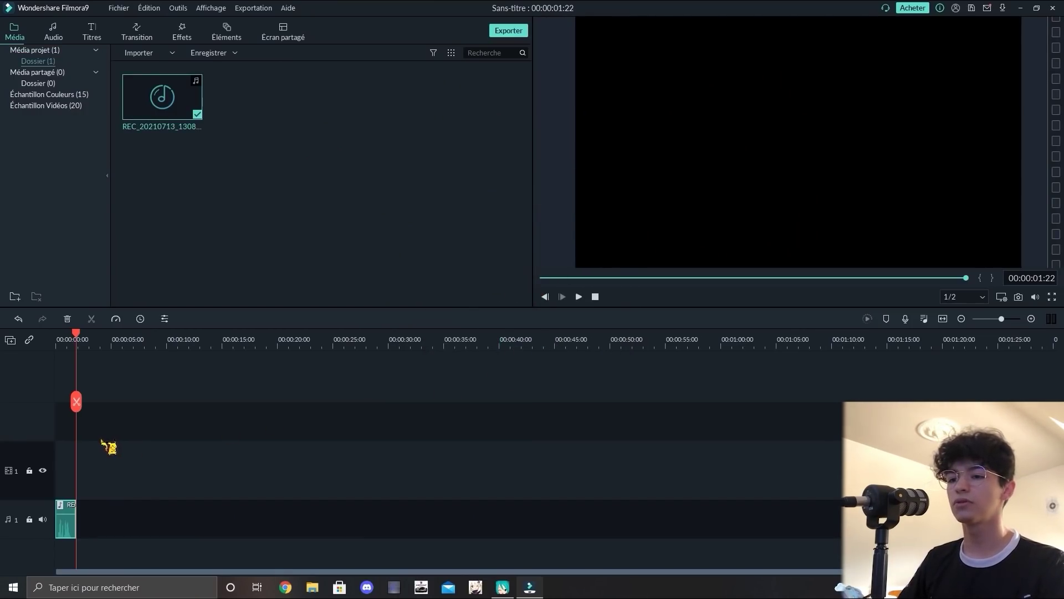
Return the playhead to the start of the timeline and play back the voice recording
key(space)
drag(74, 400, 38, 408)
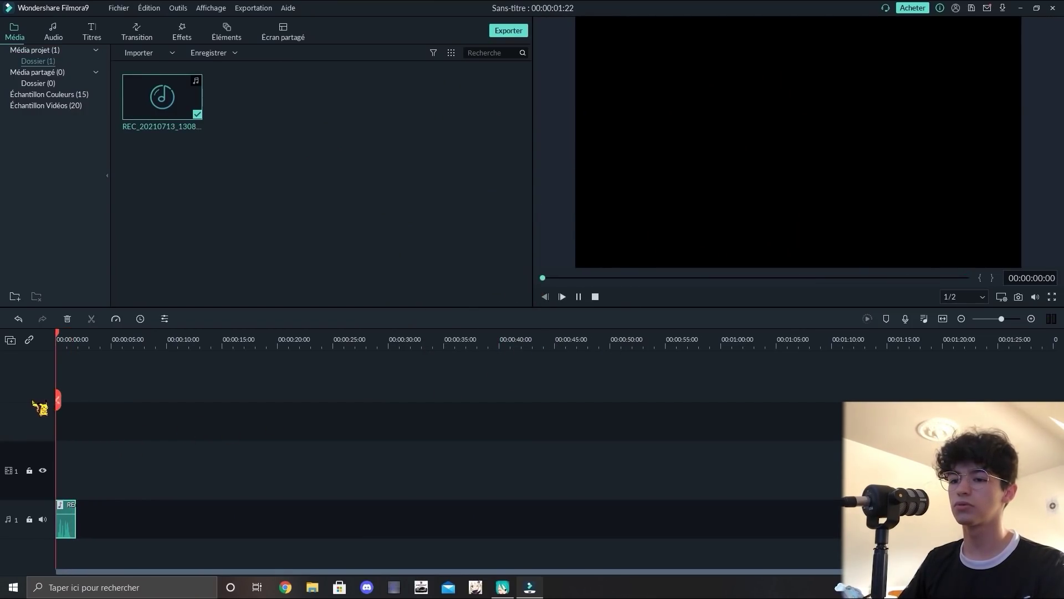
key(space)
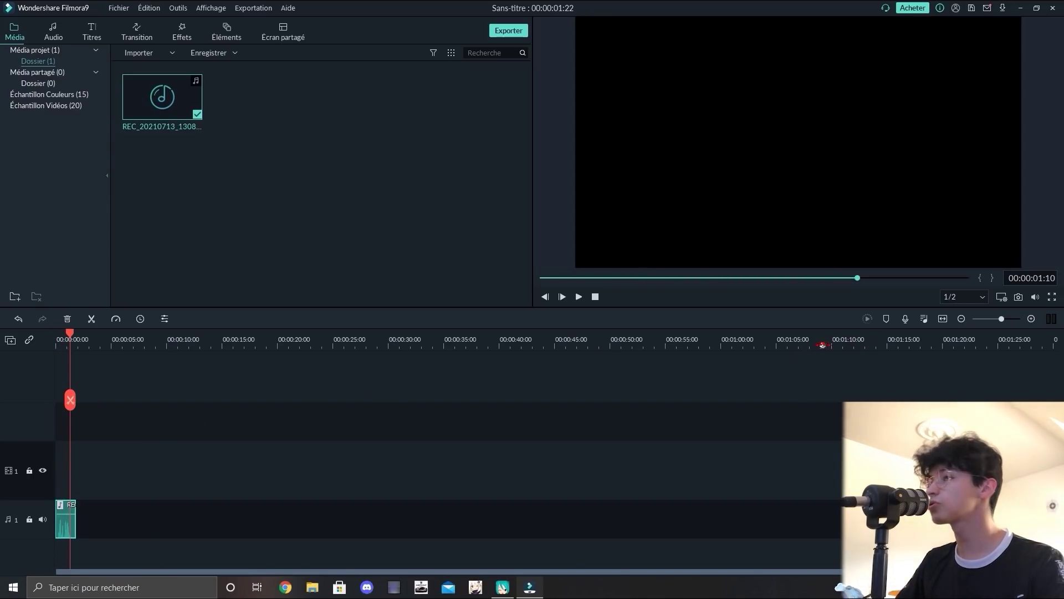
Choose a watermarked export of the recording as an MP4 named Ma vidéo, saved to the Bureau folder
click(507, 32)
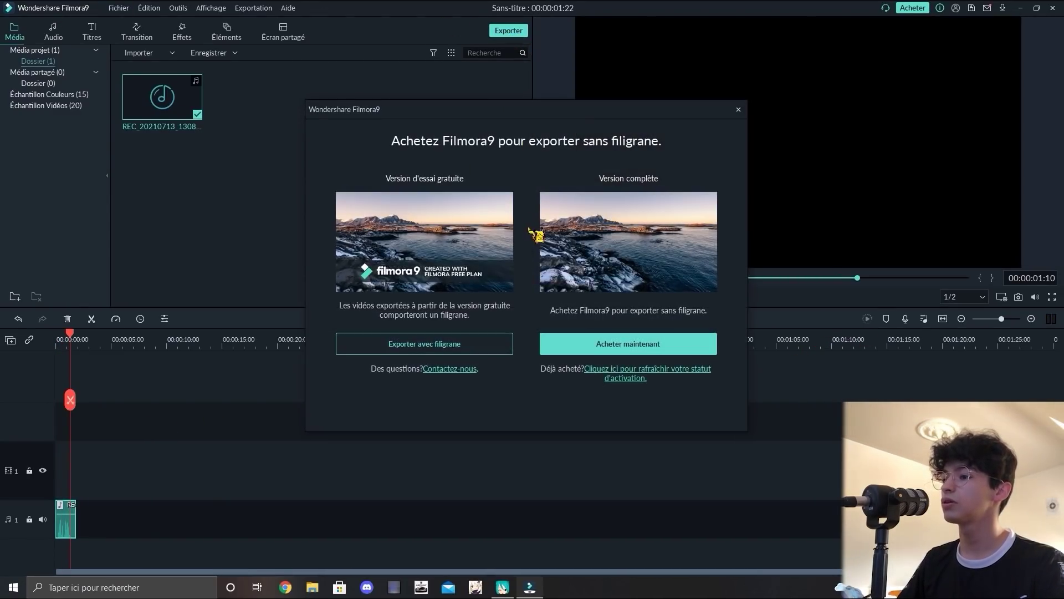
click(454, 350)
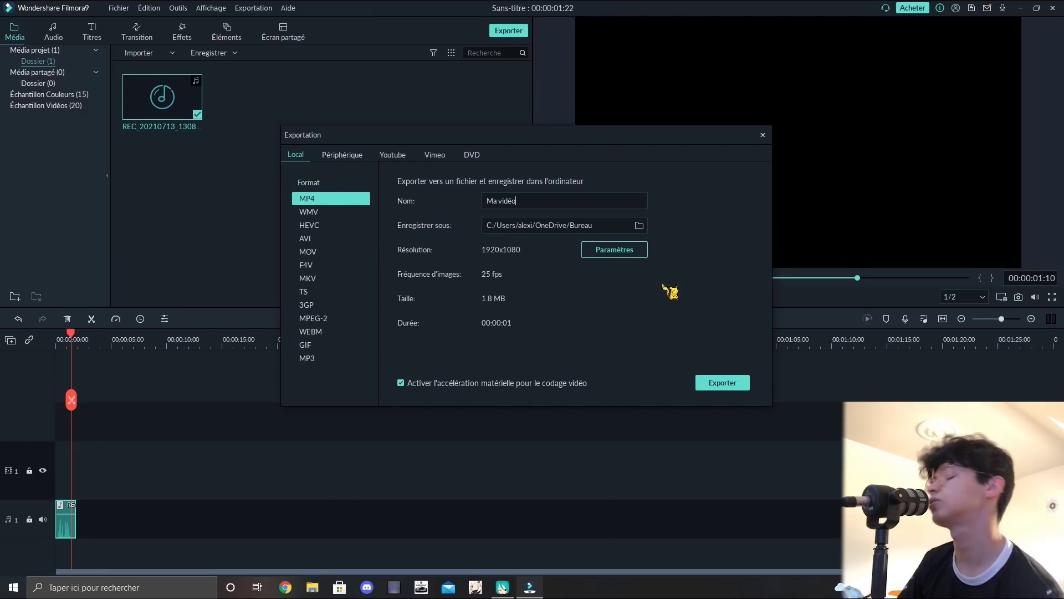
click(639, 225)
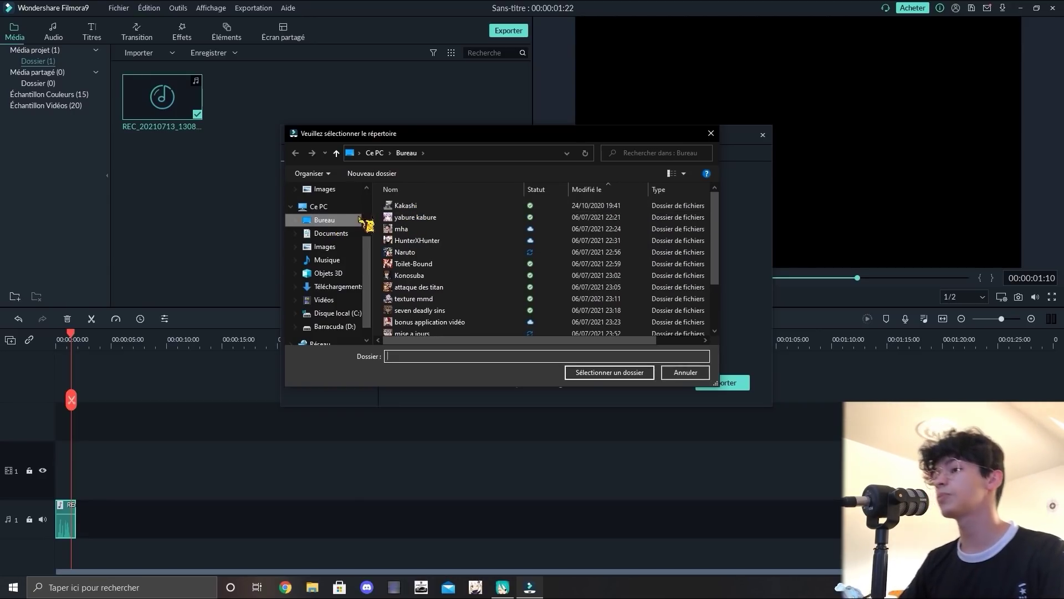
click(352, 220)
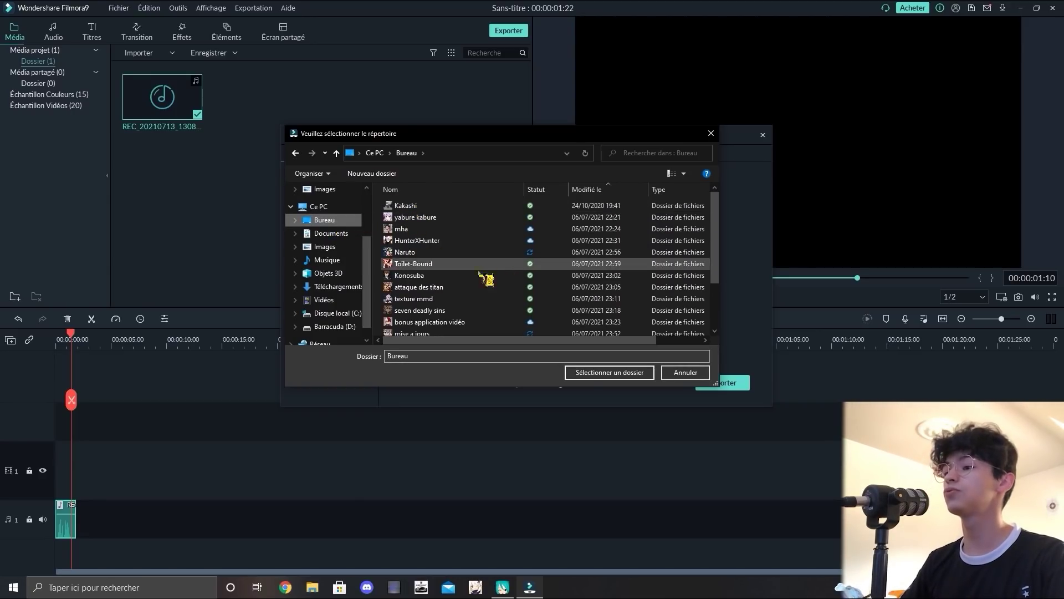
click(432, 356)
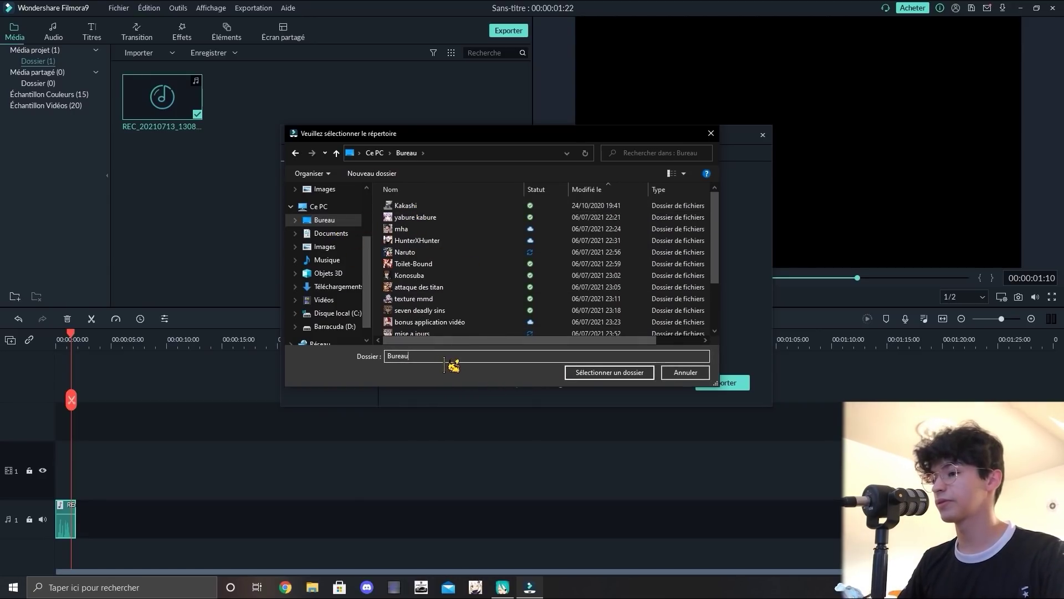
click(609, 373)
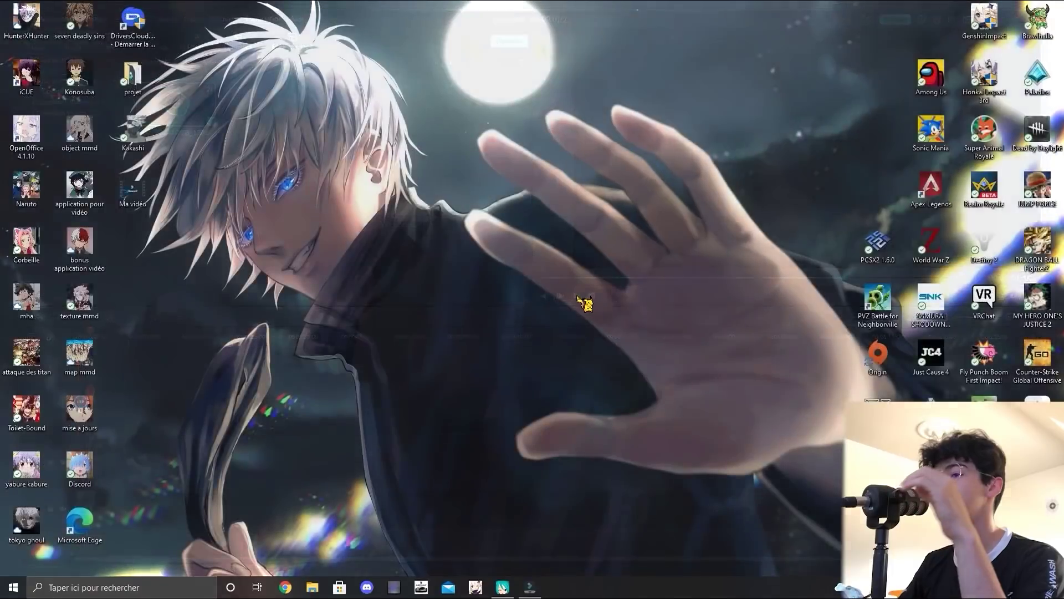
drag(132, 191, 187, 247)
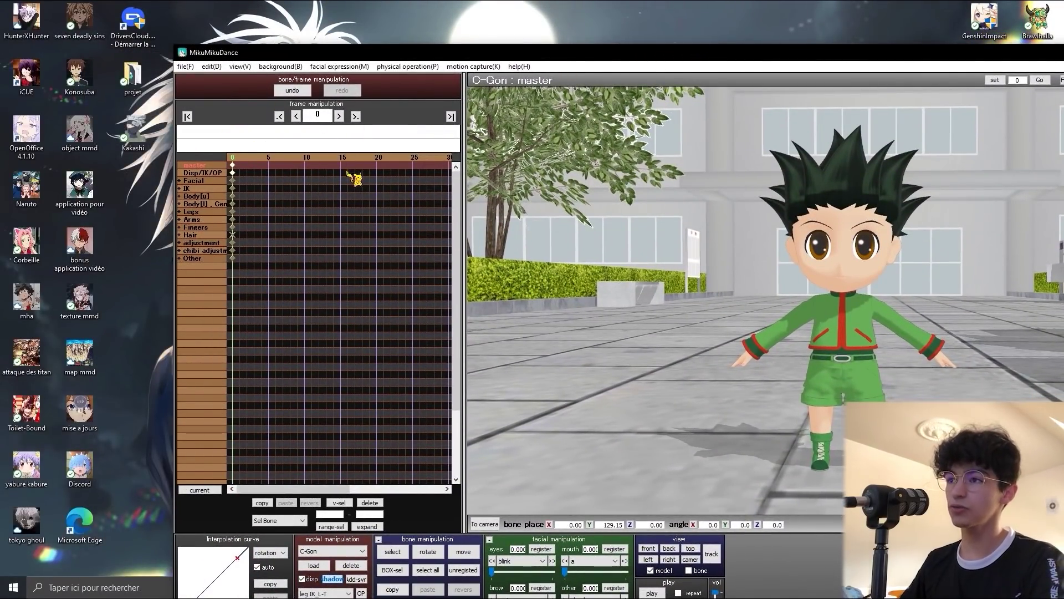
Uncover the Ma vidéo file on the desktop and switch to a reduced Chrome window placed beside the desktop icons
key(Right)
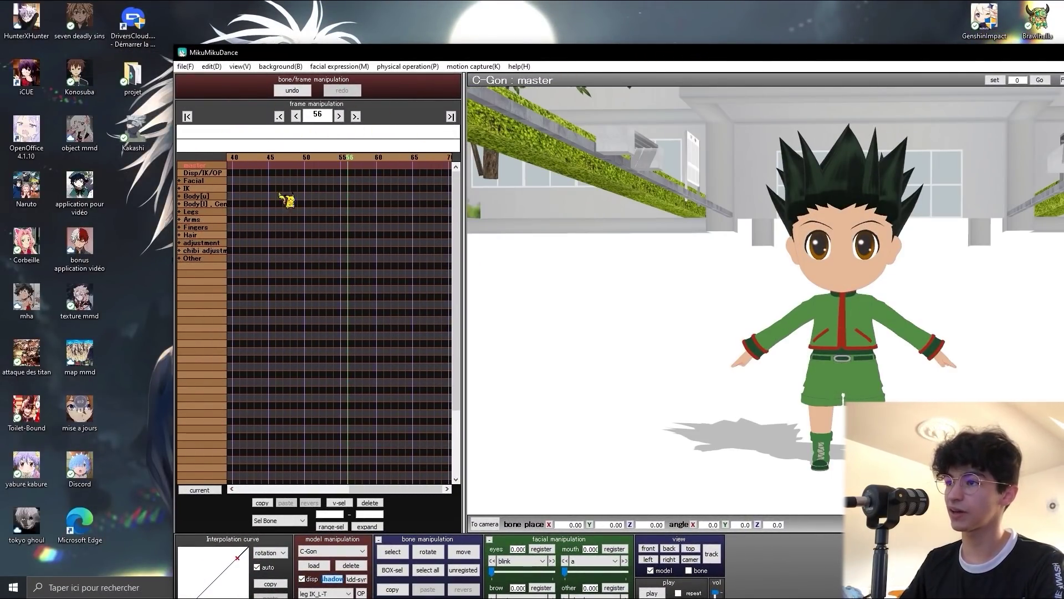
key(Left)
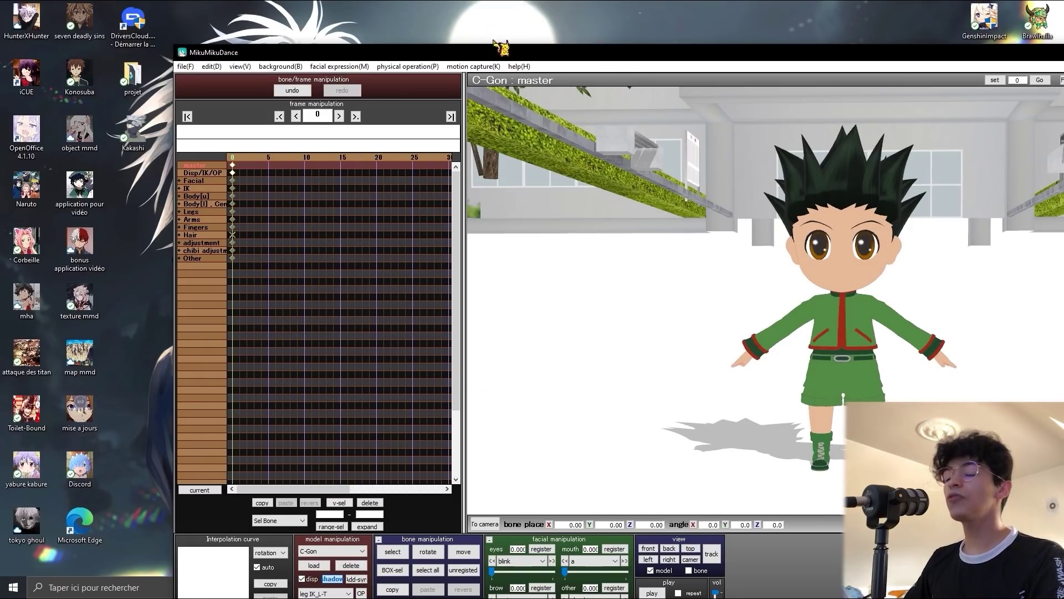
drag(499, 52, 682, 25)
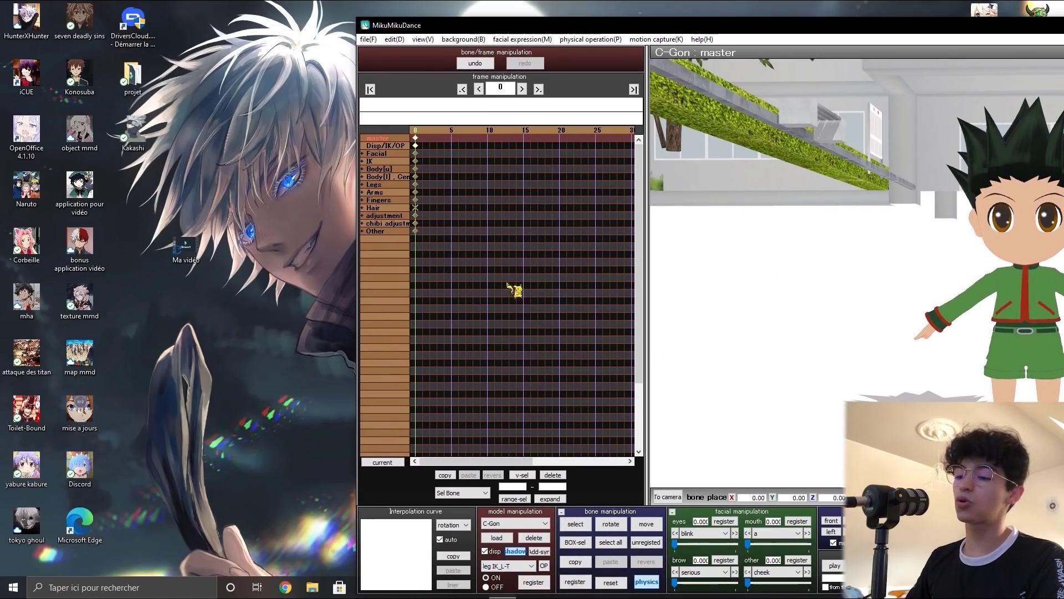
click(285, 587)
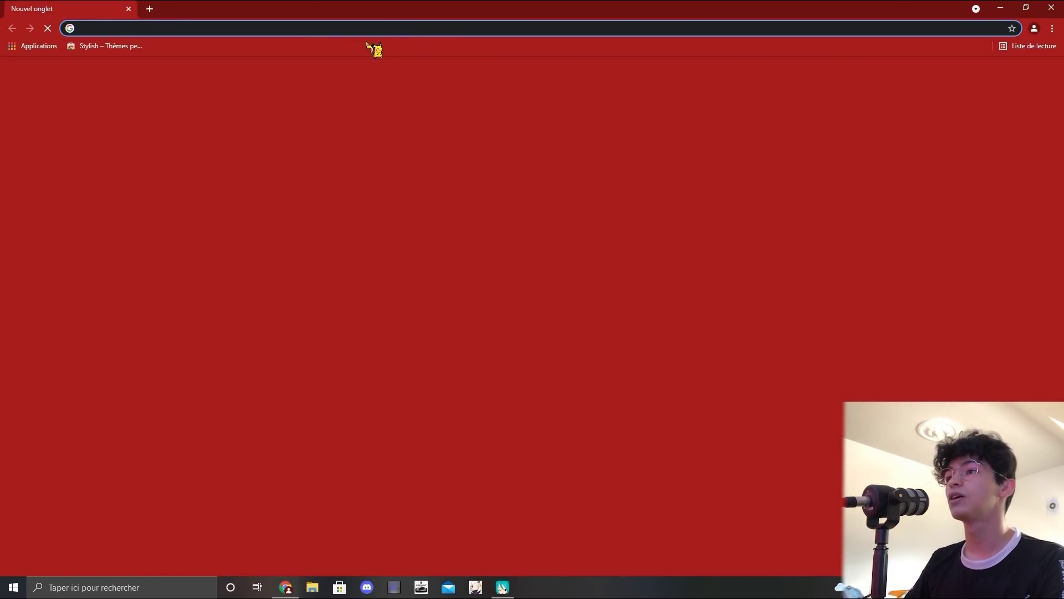
drag(327, 9, 708, 118)
Examine the file type in the properties of the desktop's Ma vidéo file, closing them without changes
right_click(197, 269)
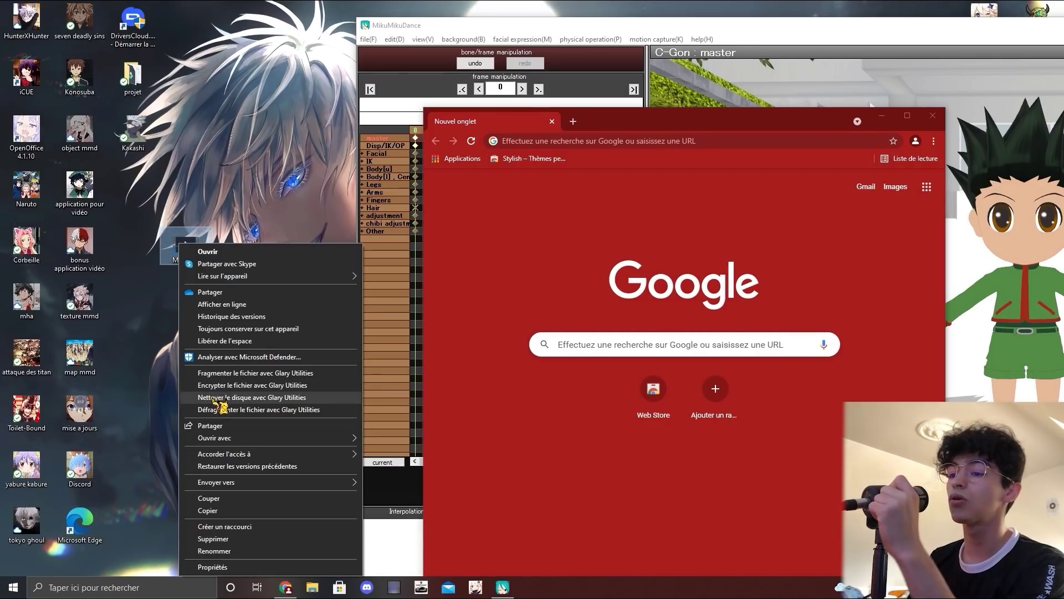
click(255, 549)
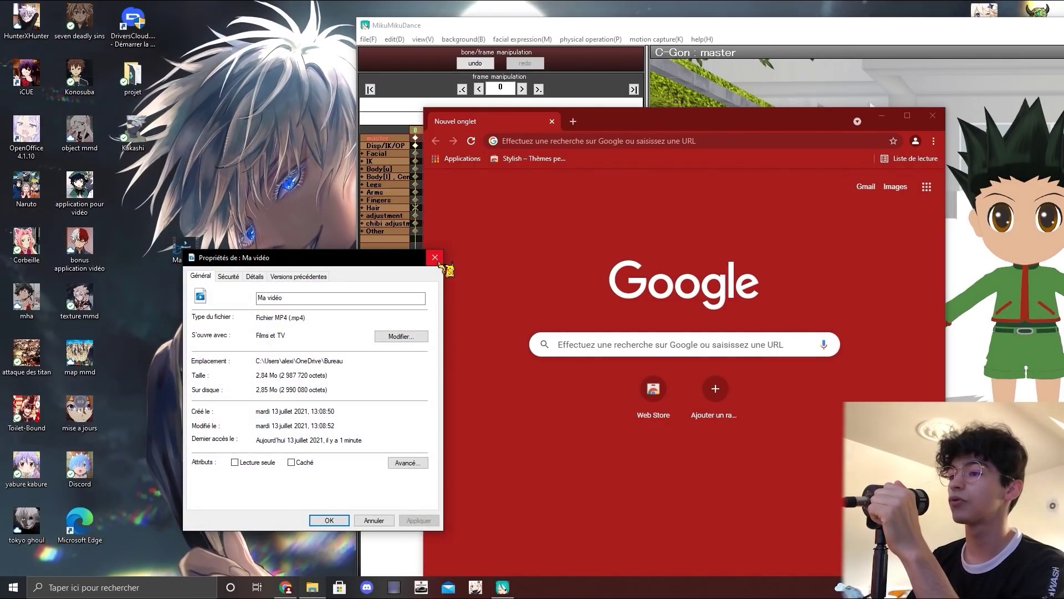
click(434, 257)
Search Google for wav
click(654, 141)
drag(654, 122, 667, 20)
click(698, 250)
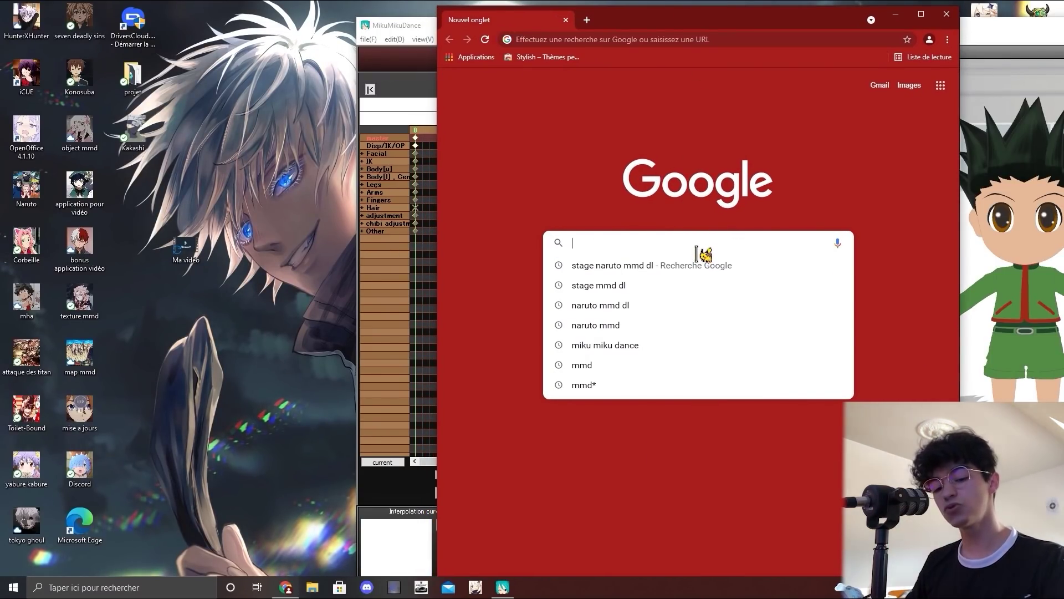
text(wav)
key(Return)
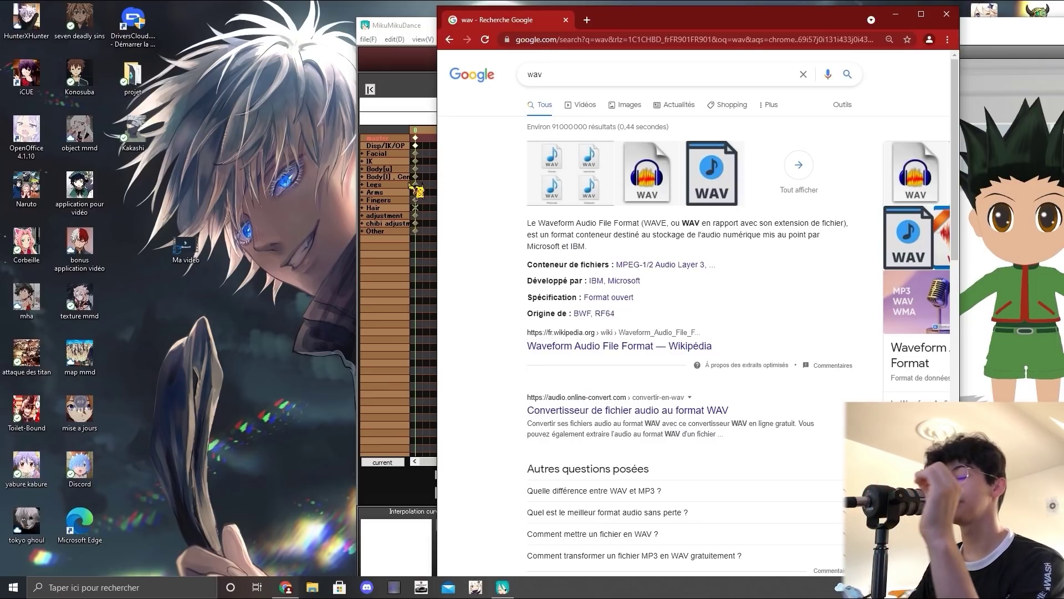
drag(664, 33, 672, 55)
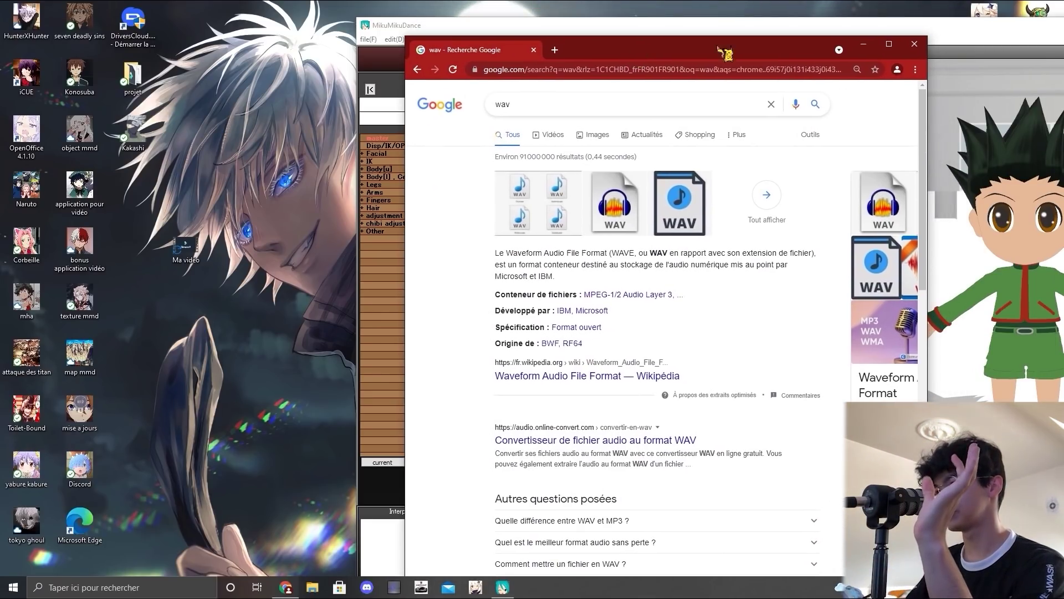
click(863, 44)
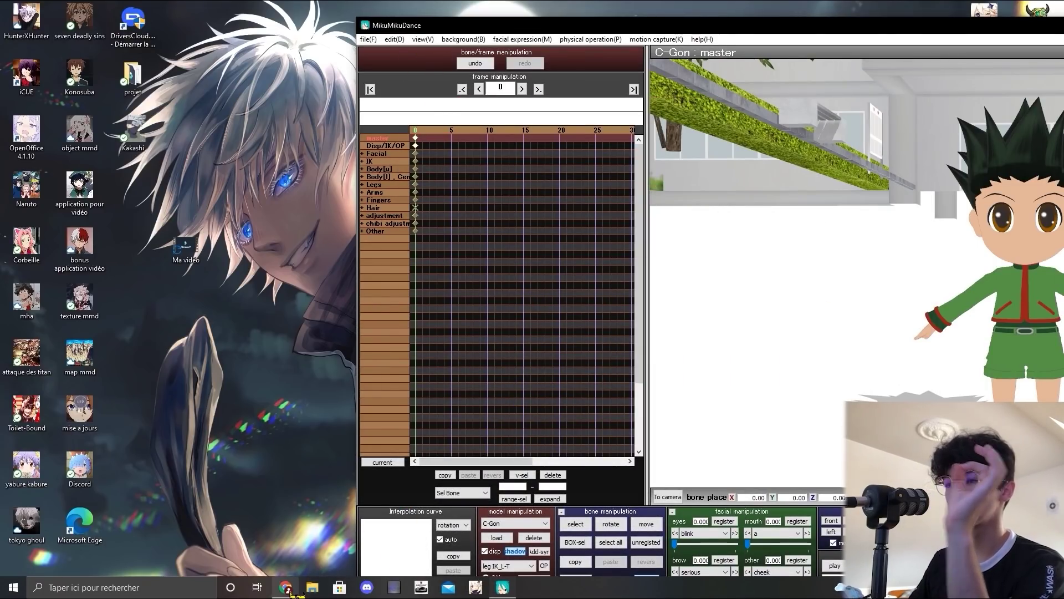
click(286, 587)
drag(603, 59, 610, 28)
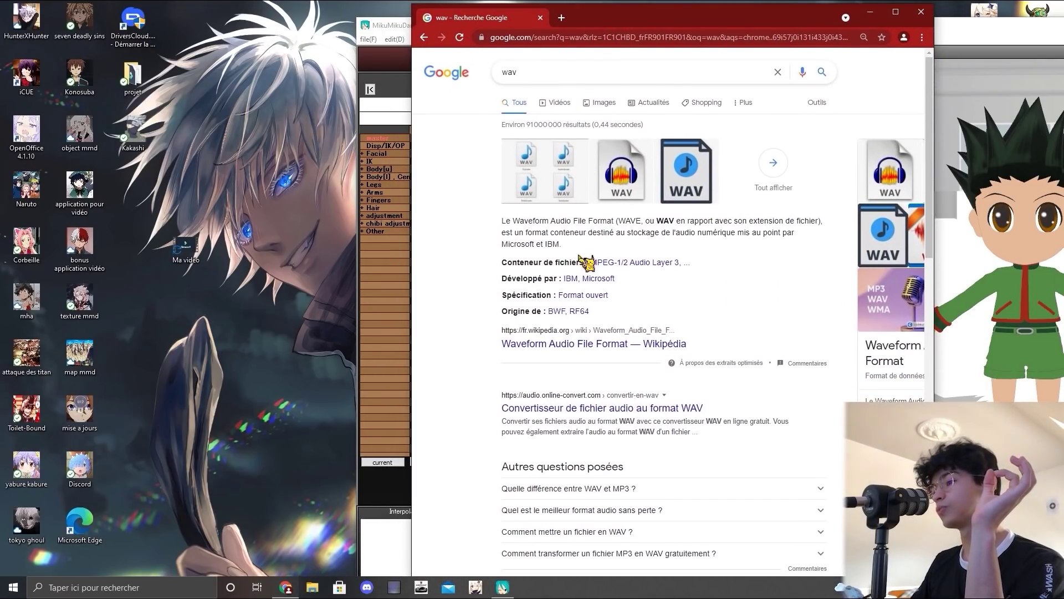
Open the audio.online-convert.com WAV converter from the results and convert the desktop's Ma vidéo.mp4 to WAV
scroll(578, 256, down, 2)
click(620, 295)
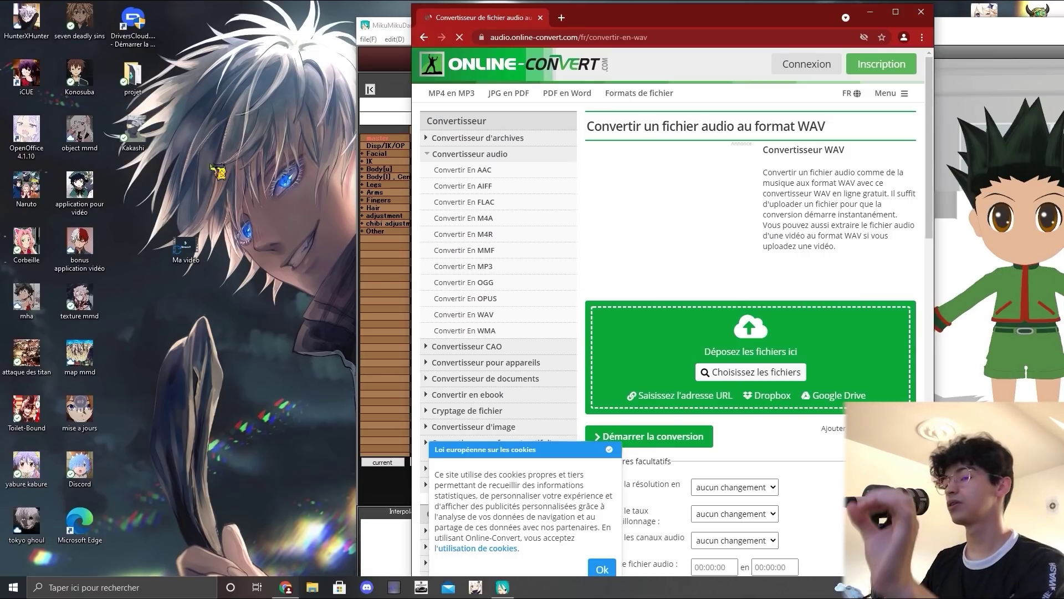
click(197, 243)
drag(194, 243, 749, 339)
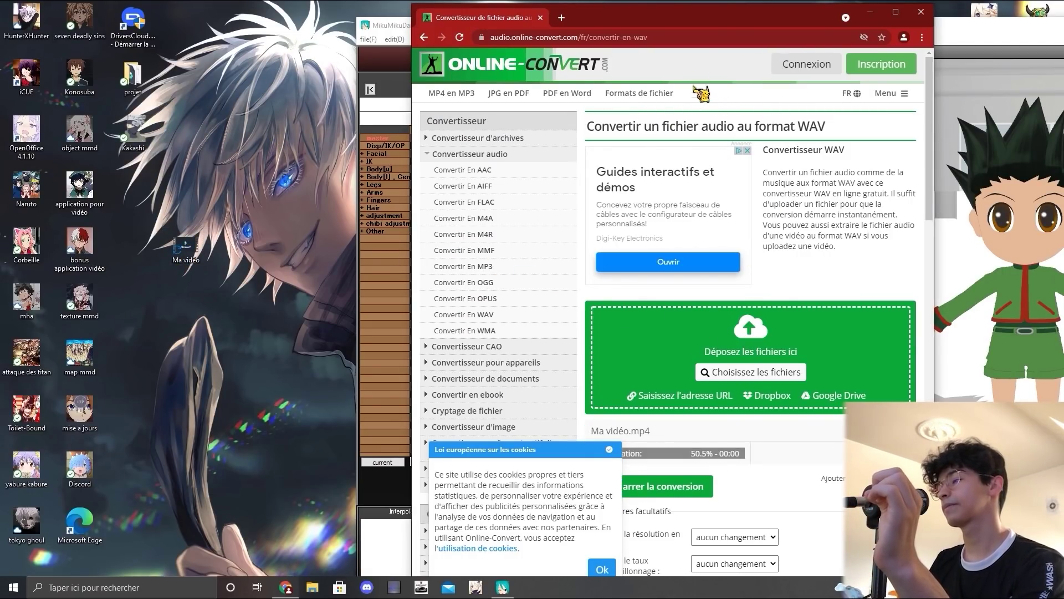
double_click(704, 27)
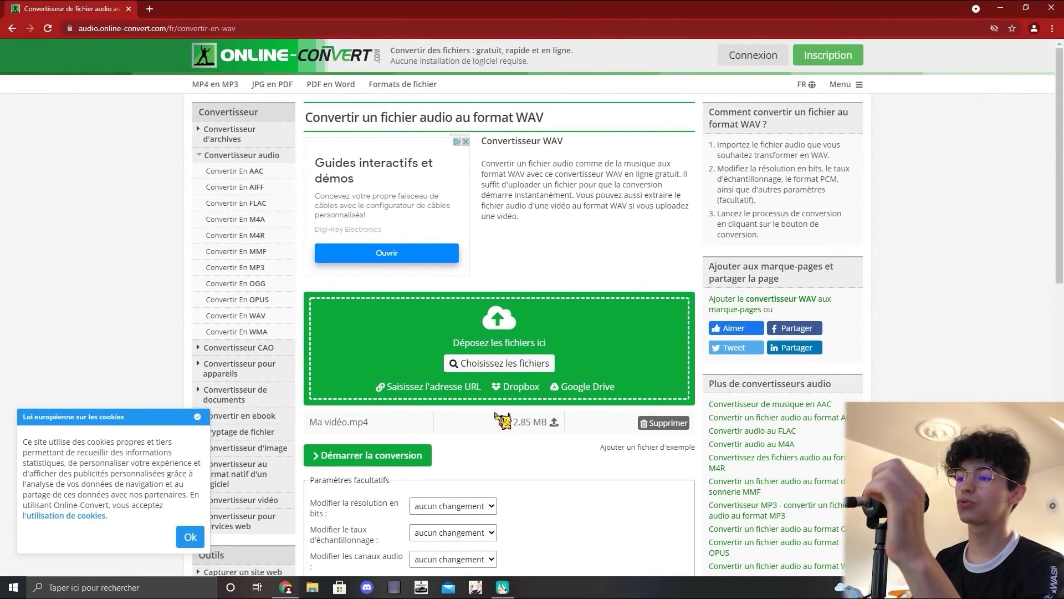
click(391, 452)
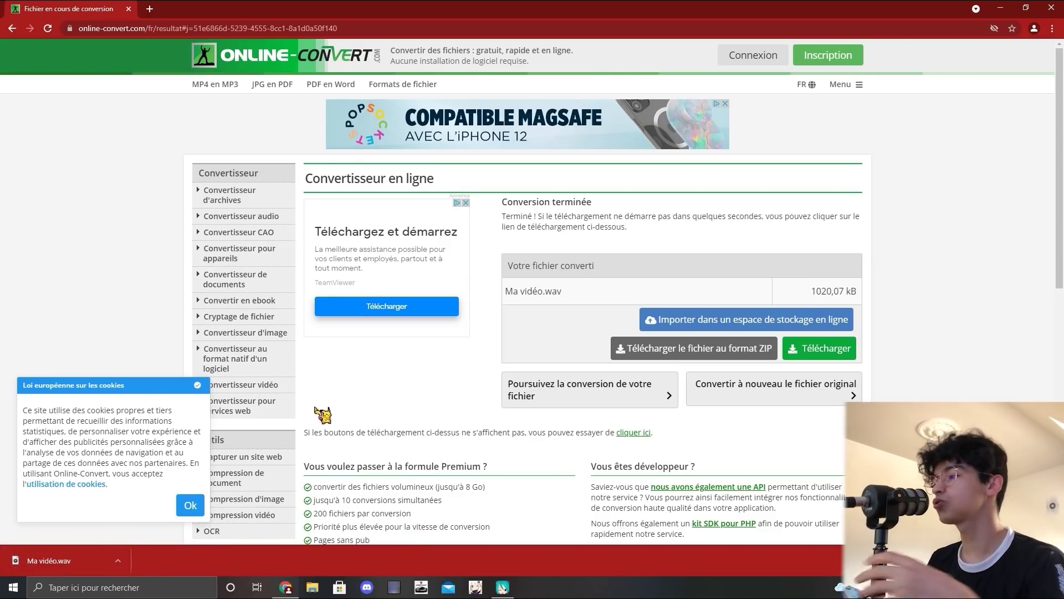
Move the downloaded Ma vidéo.wav from the Téléchargements folder to the desktop and close the folder
click(117, 561)
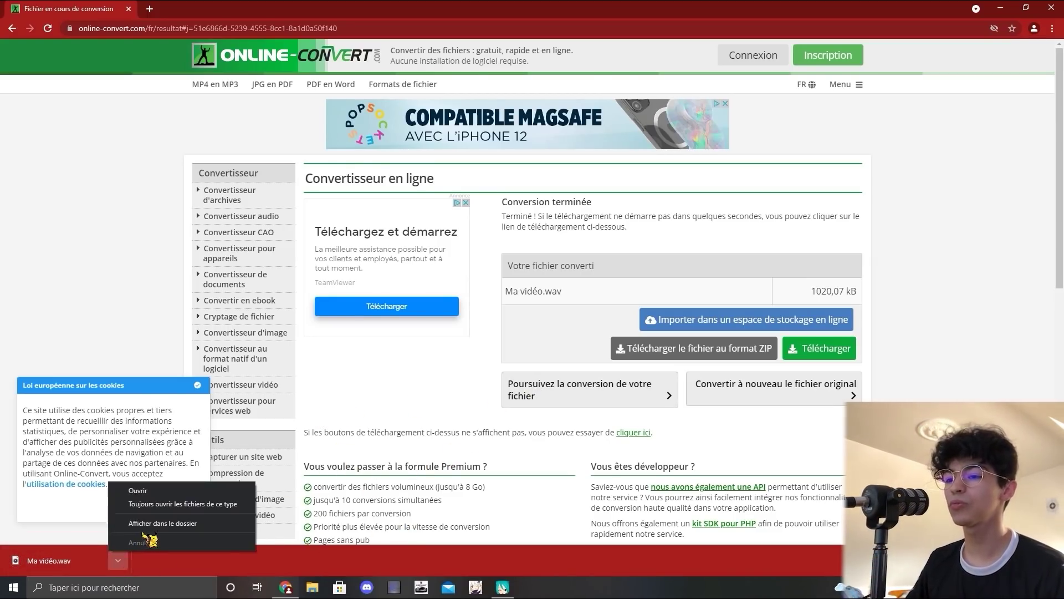
click(138, 522)
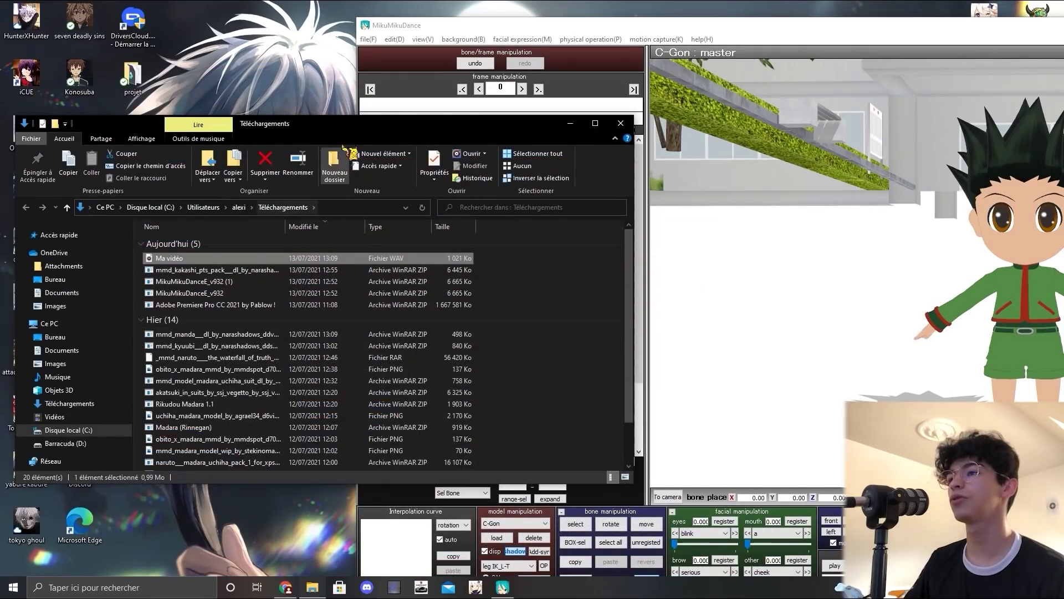
drag(347, 125, 668, 200)
drag(536, 332, 240, 158)
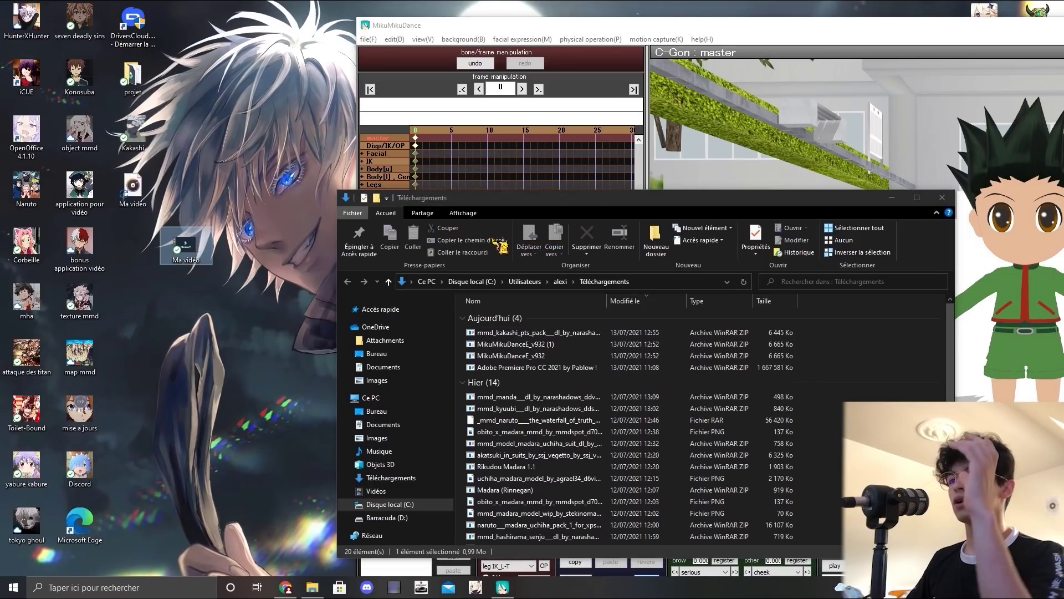
click(941, 197)
Load the desktop's Ma vidéo WAV file into MikuMikuDance as the project audio and maximize the MikuMikuDance window
drag(514, 26, 563, 20)
double_click(245, 125)
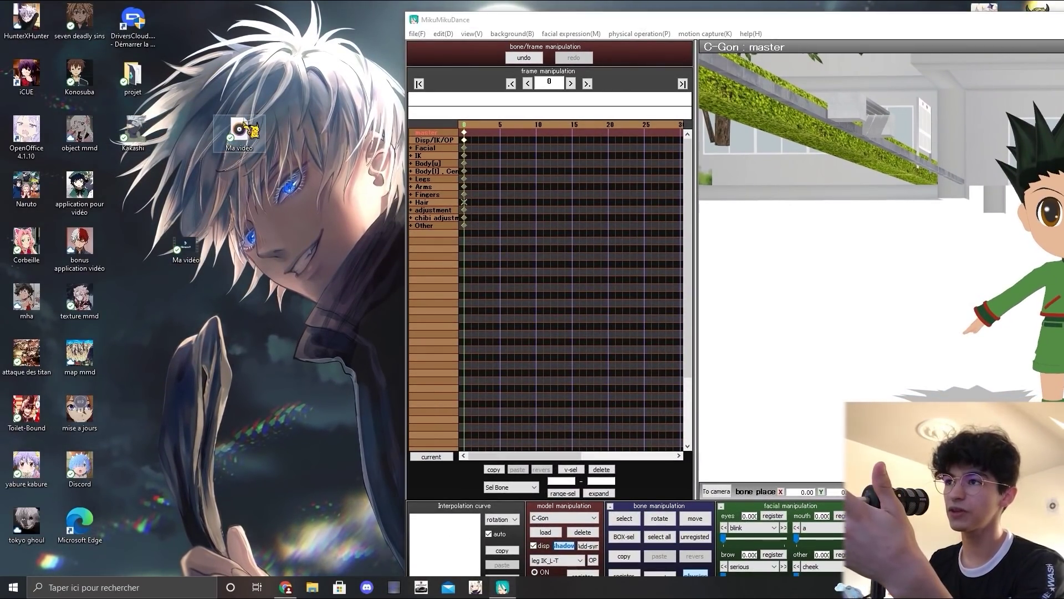
click(541, 65)
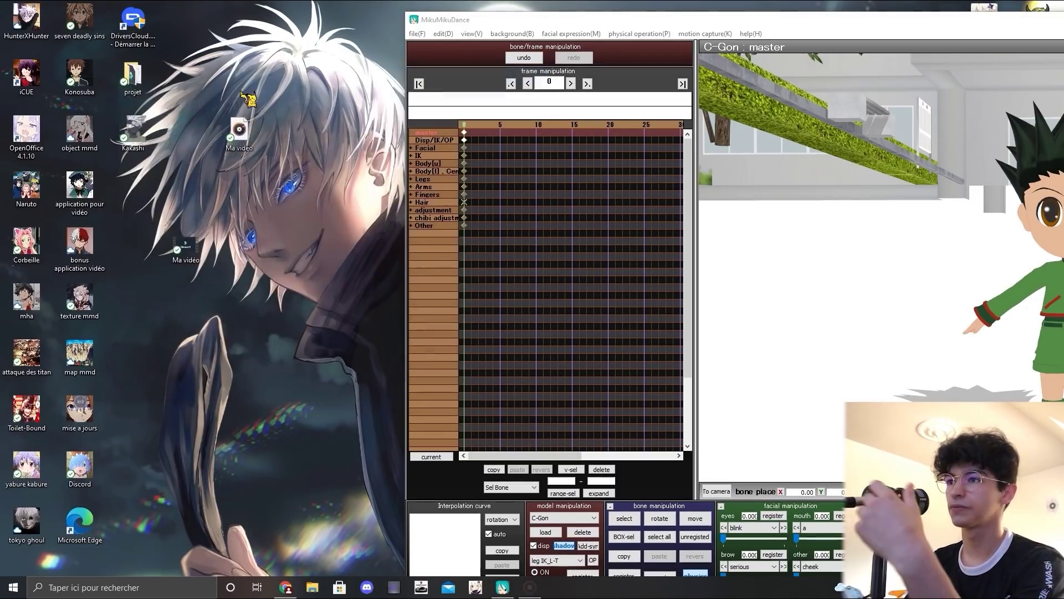
drag(243, 145, 510, 218)
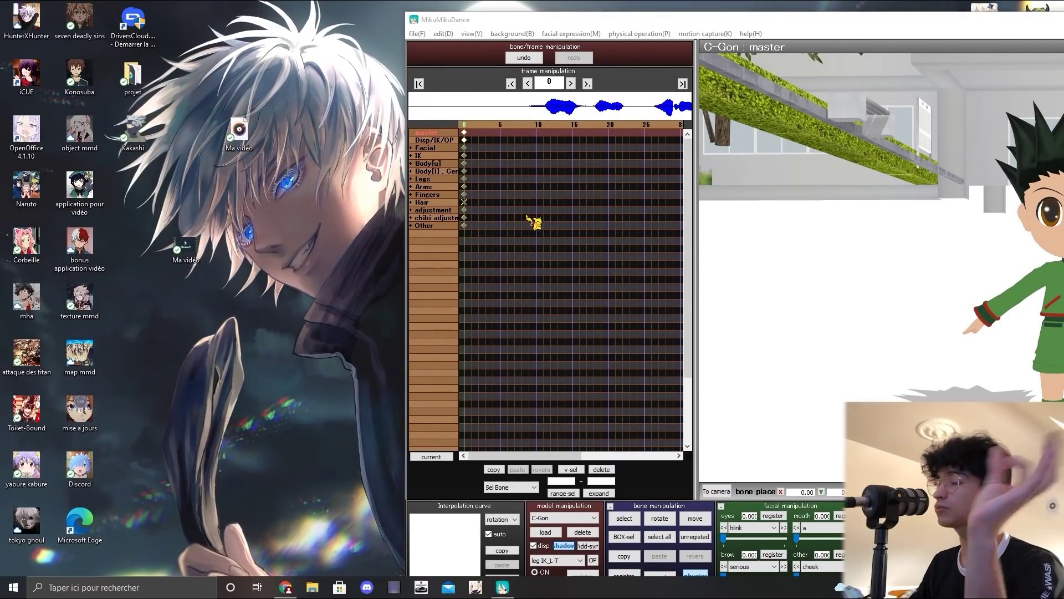
double_click(645, 20)
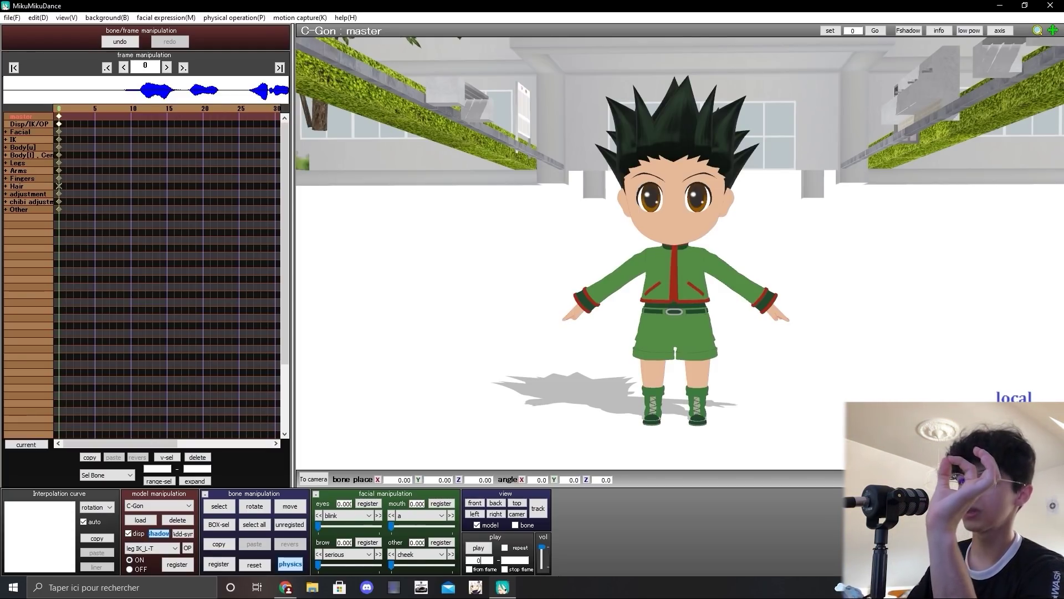
Set the playback range's end frame to 45 and play the animation with its voice audio
click(156, 116)
click(480, 547)
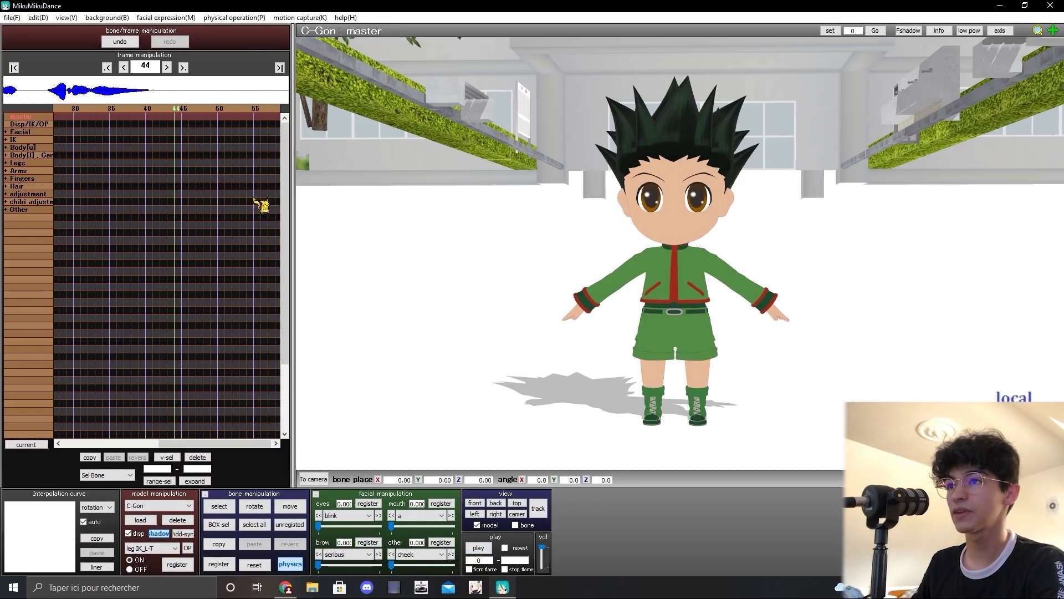
click(525, 561)
text(45)
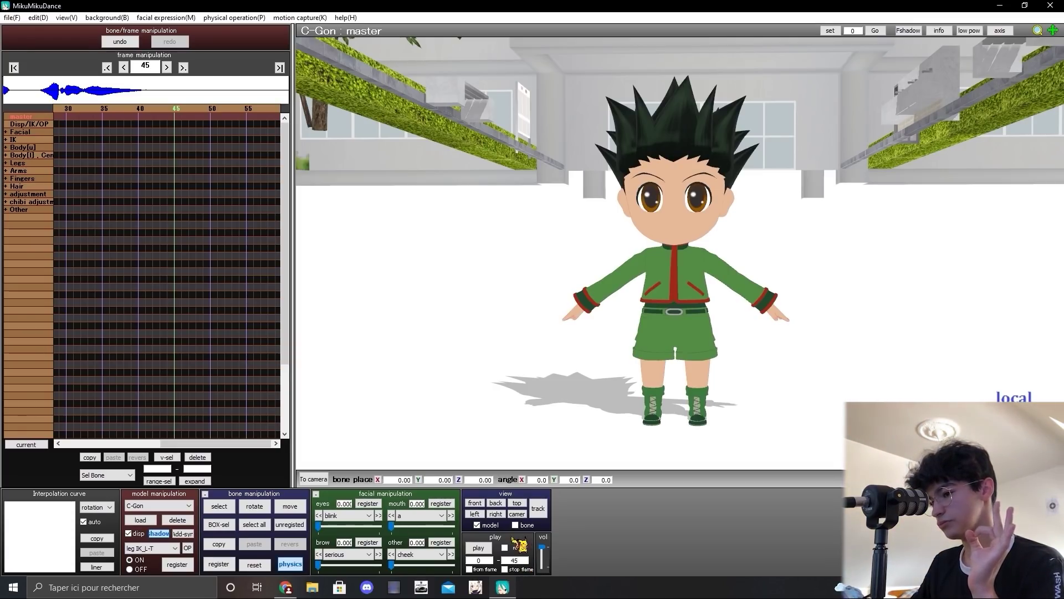
click(479, 548)
Step back and forth through the timeline frames to examine where the sounds of the voice waveform fall
key(Left)
key(Left)
key(Left)
key(Left)
key(Left)
key(Left)
key(Left)
key(Left)
key(Left)
key(Left)
key(Left)
key(Left)
key(Left)
key(Left)
key(Left)
key(Left)
key(Left)
key(Left)
key(Left)
key(Left)
scroll(227, 114, down, 11)
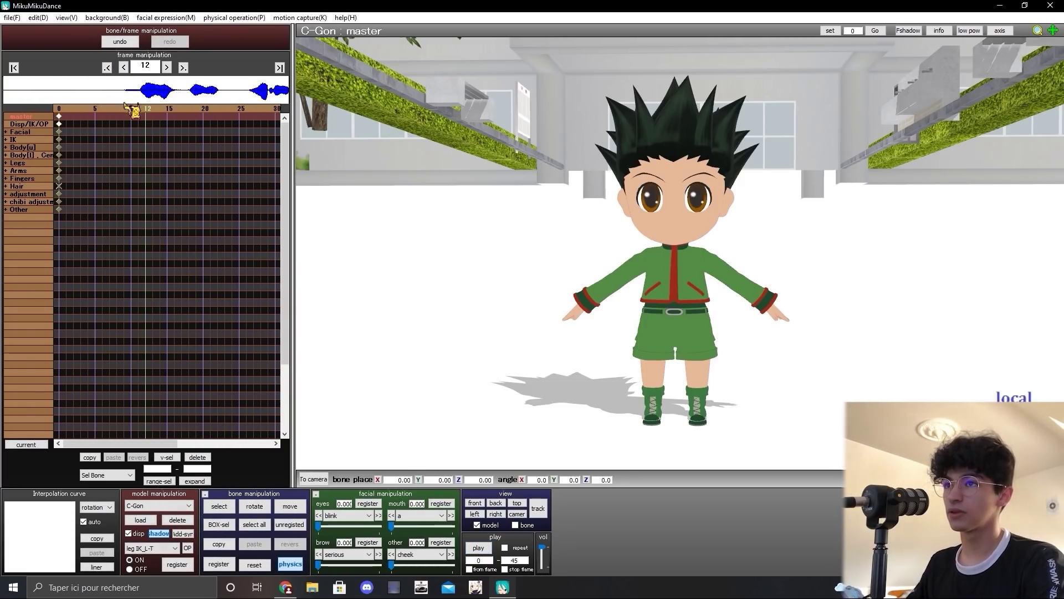
scroll(149, 104, down, 10)
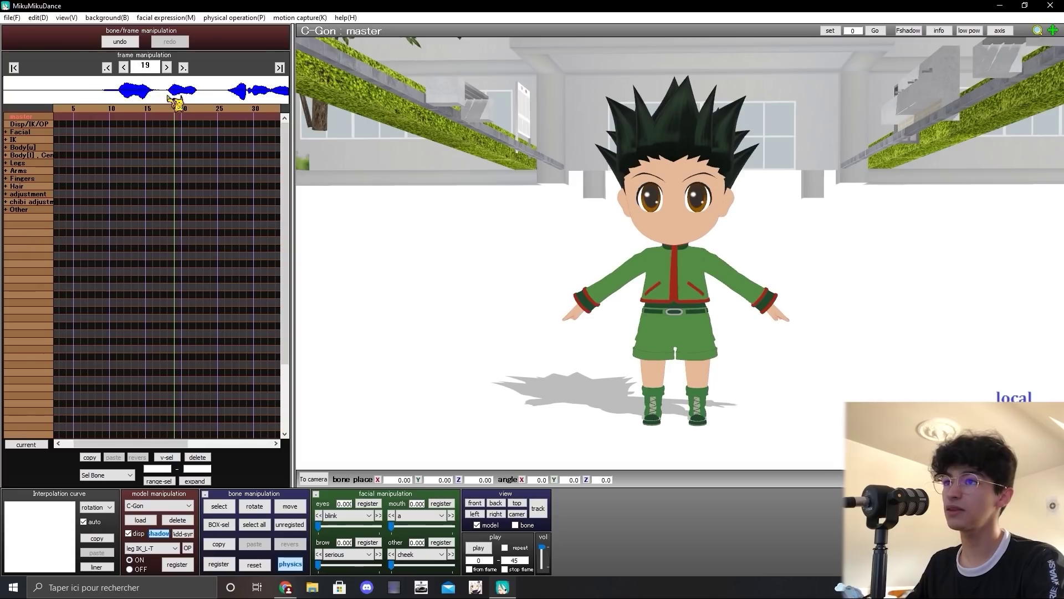
scroll(247, 97, down, 1)
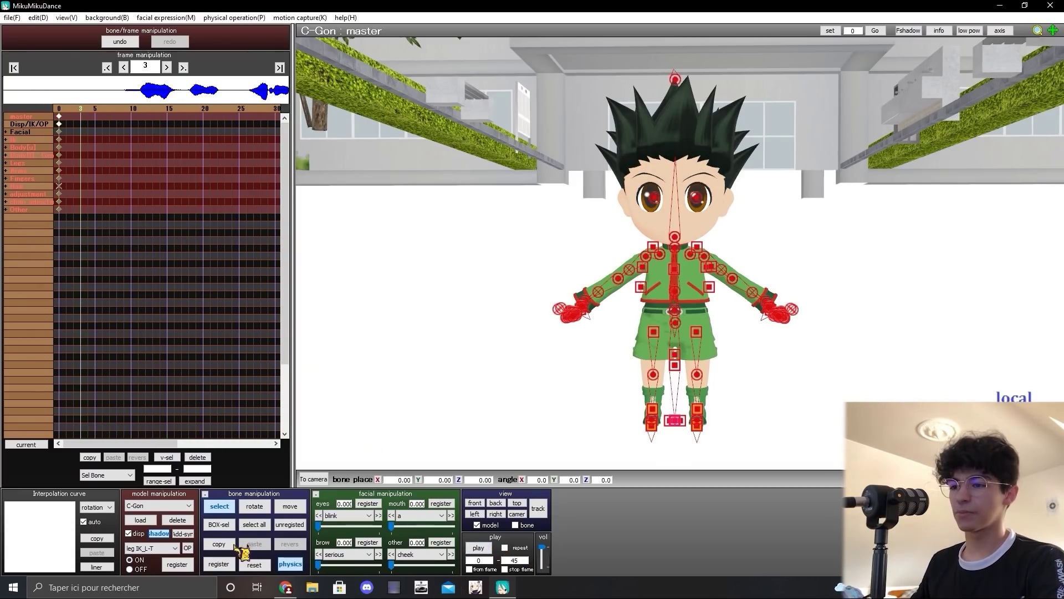
Turn off bone selection to hide C-Gon's bone markers and advance to frame 7
click(225, 509)
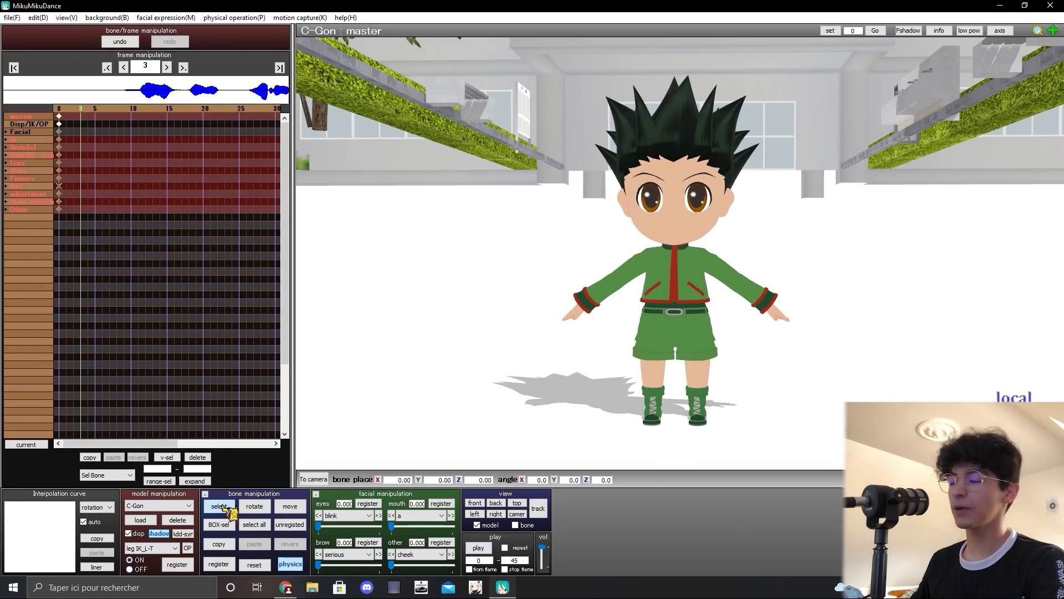
key(Right)
key(Right)
key(Right)
key(Right)
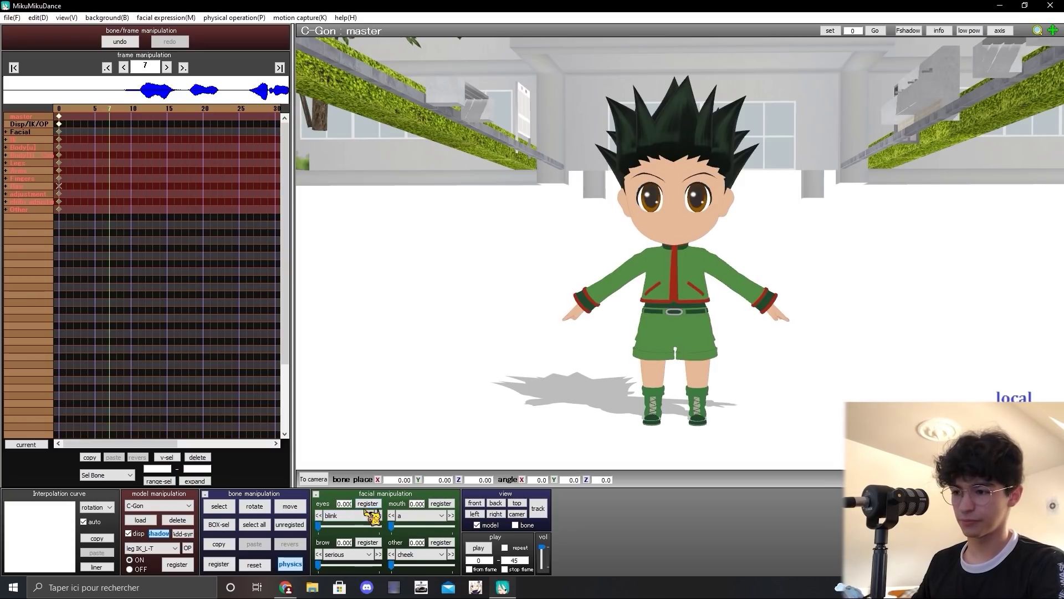
Try the all black facial morph on C-Gon at 1.000 and reset it to 0
click(351, 516)
click(355, 518)
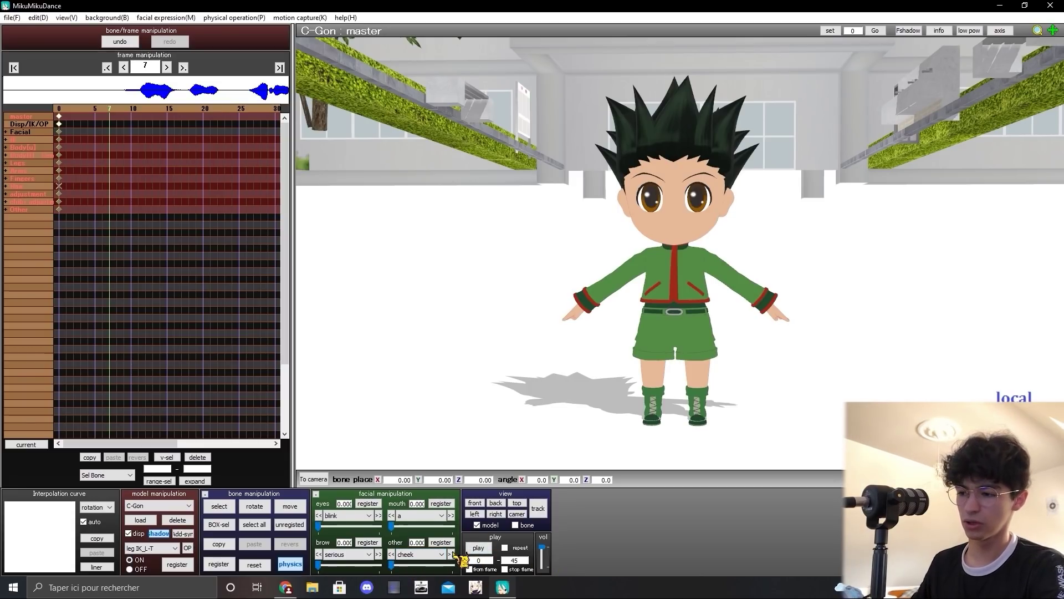
drag(395, 565, 606, 563)
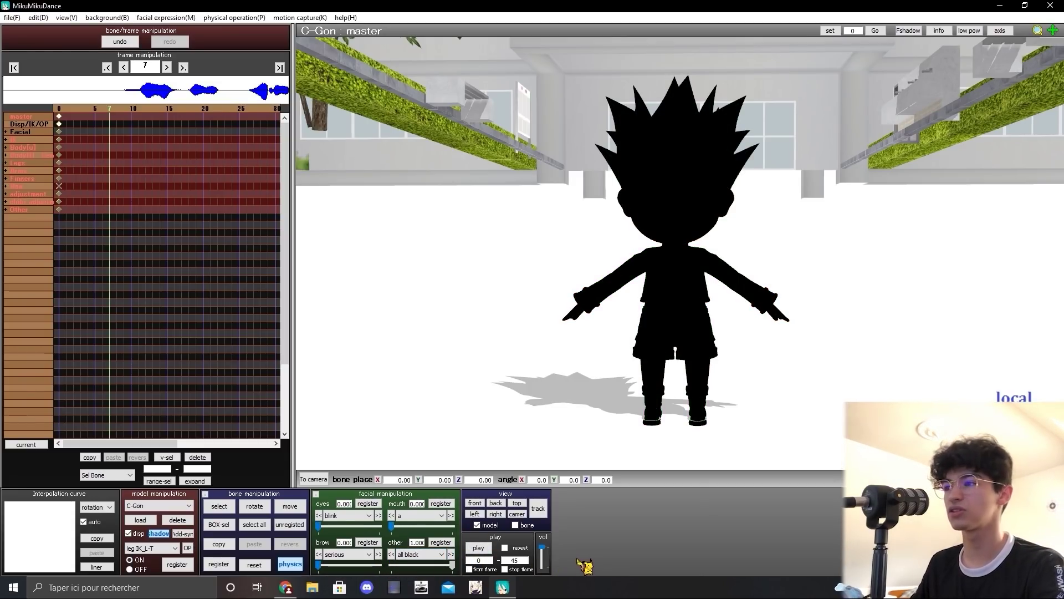
drag(504, 566, 351, 566)
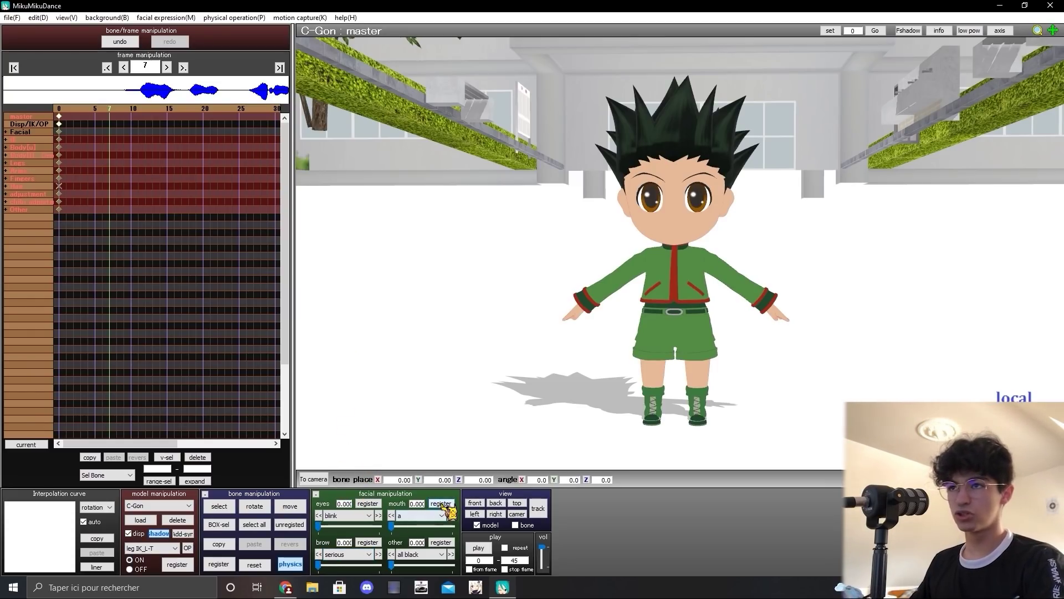
Register a closed-mouth keyframe for C-Gon at frame 10, with the mouth morph a at 0
key(Right)
key(Right)
key(Right)
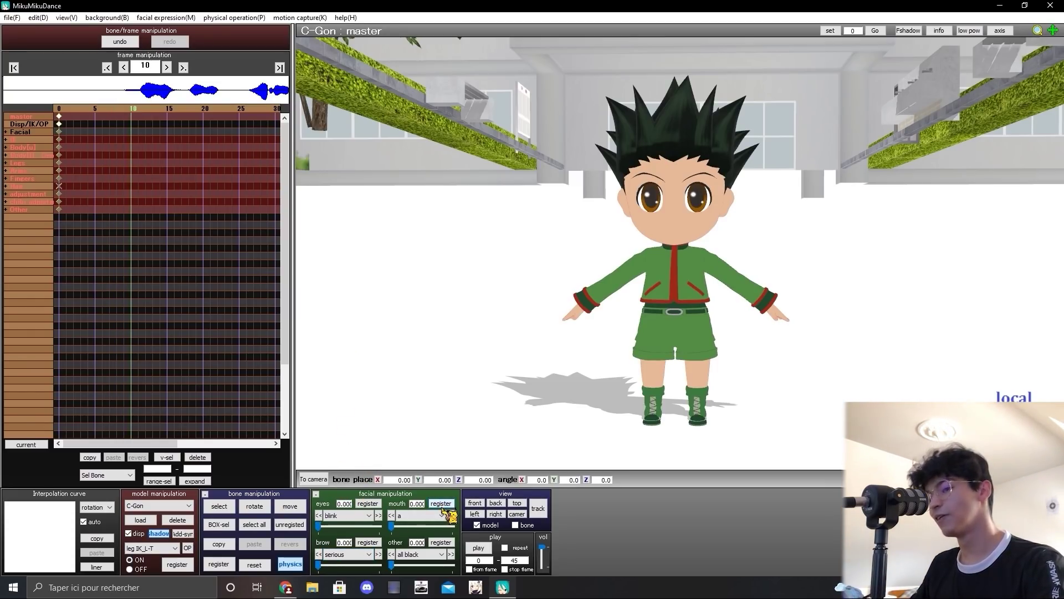
click(441, 504)
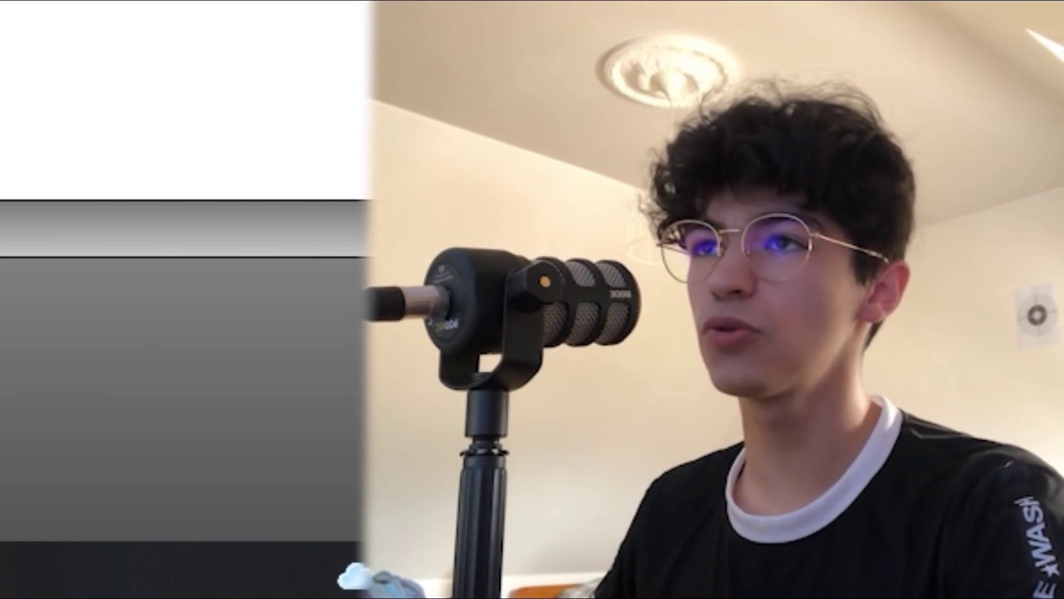
Switch C-Gon's mouth morph to e and register it at 0 on frame 10
key(Right)
key(Right)
key(Right)
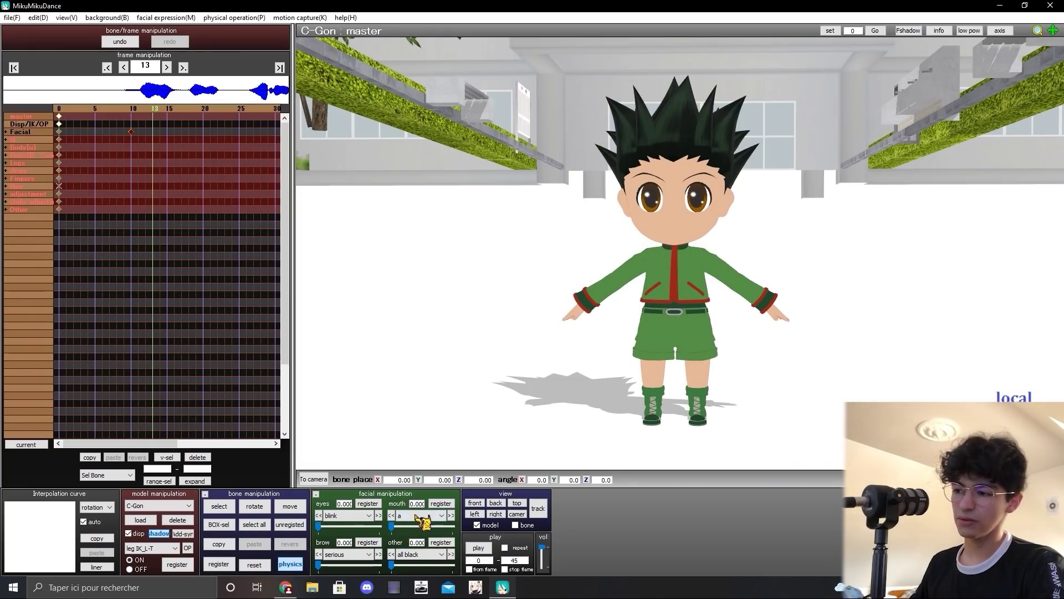
key(Left)
key(Left)
key(Left)
key(Left)
click(451, 515)
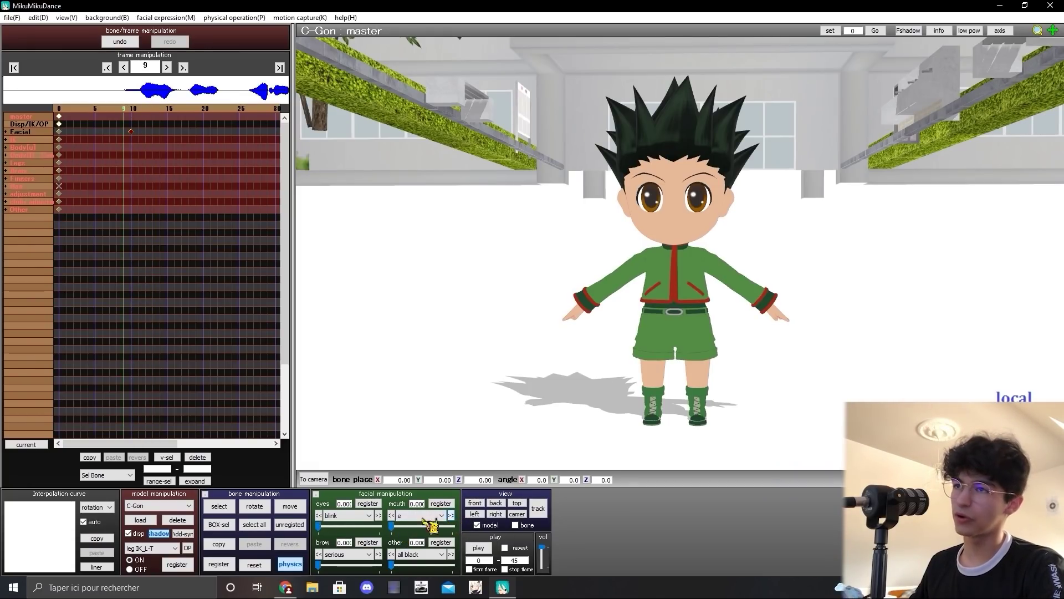
key(Right)
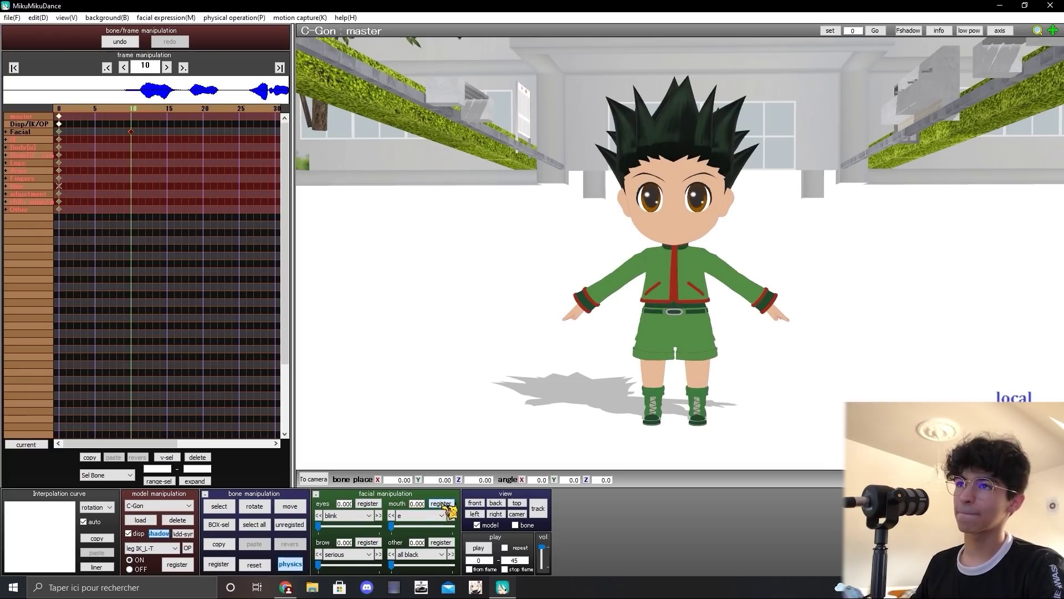
Register an open-mouth keyframe for C-Gon on frame 14, with the mouth morph e at 1.000
key(Right)
key(Right)
key(Right)
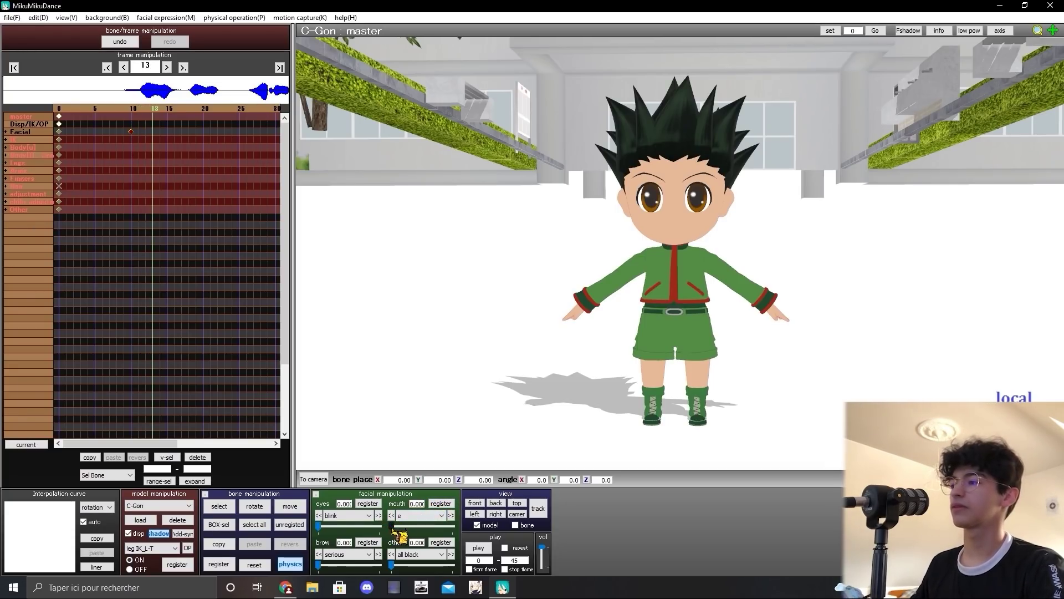
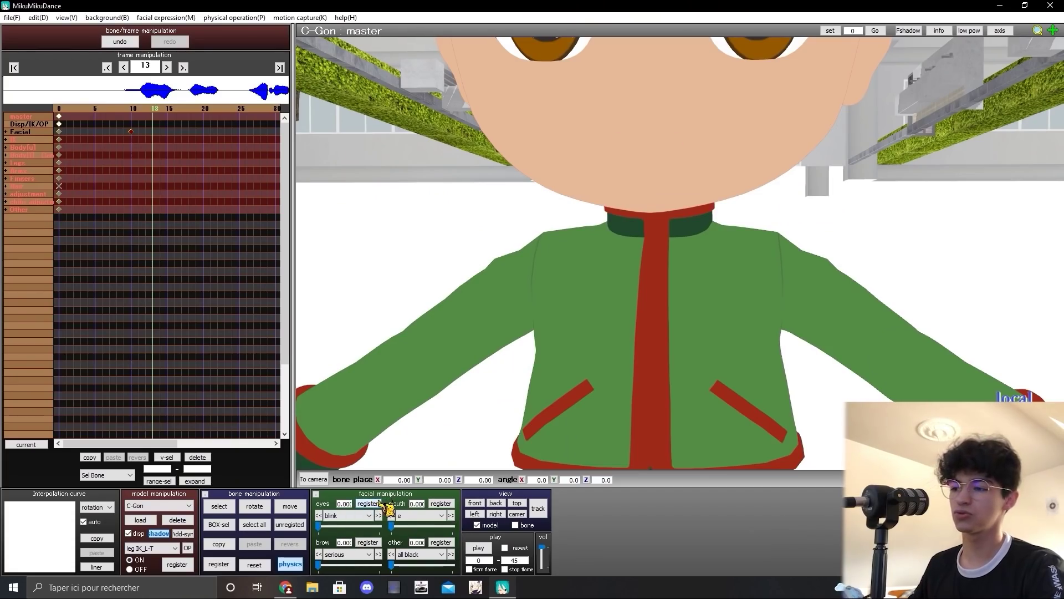
click(410, 516)
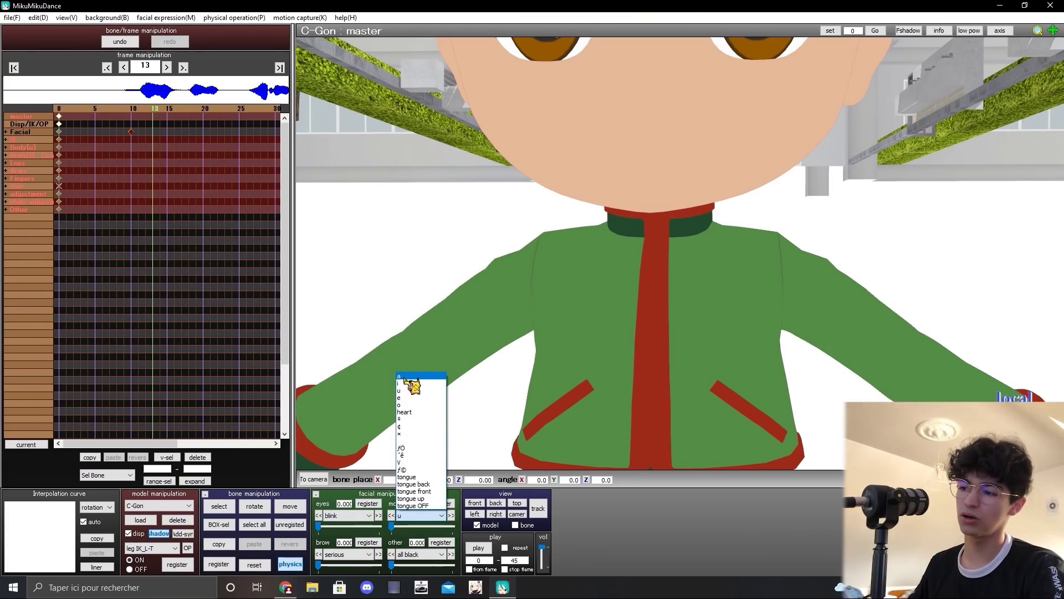
click(408, 481)
drag(392, 525, 327, 514)
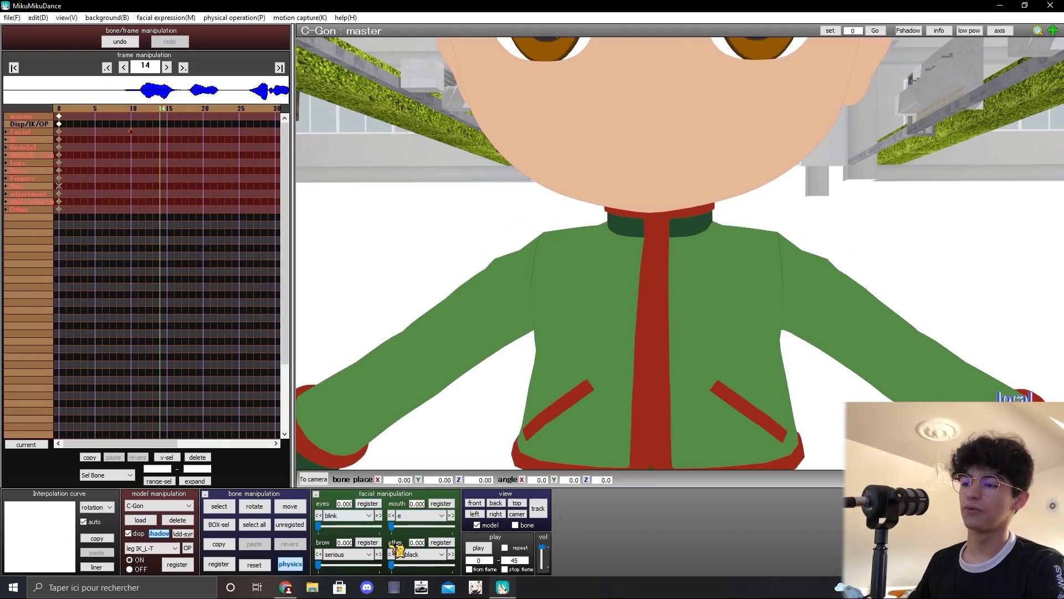
drag(392, 526, 452, 526)
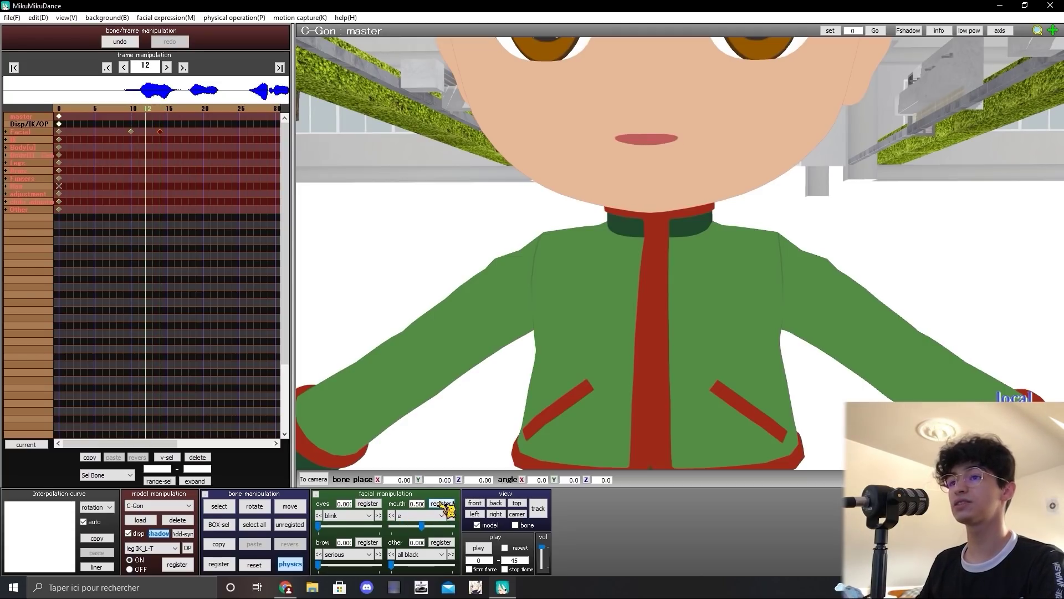
Step back and forth between frames 10 and 14 to examine how C-Gon's mouth opens
key(Left)
key(Left)
key(Left)
key(Left)
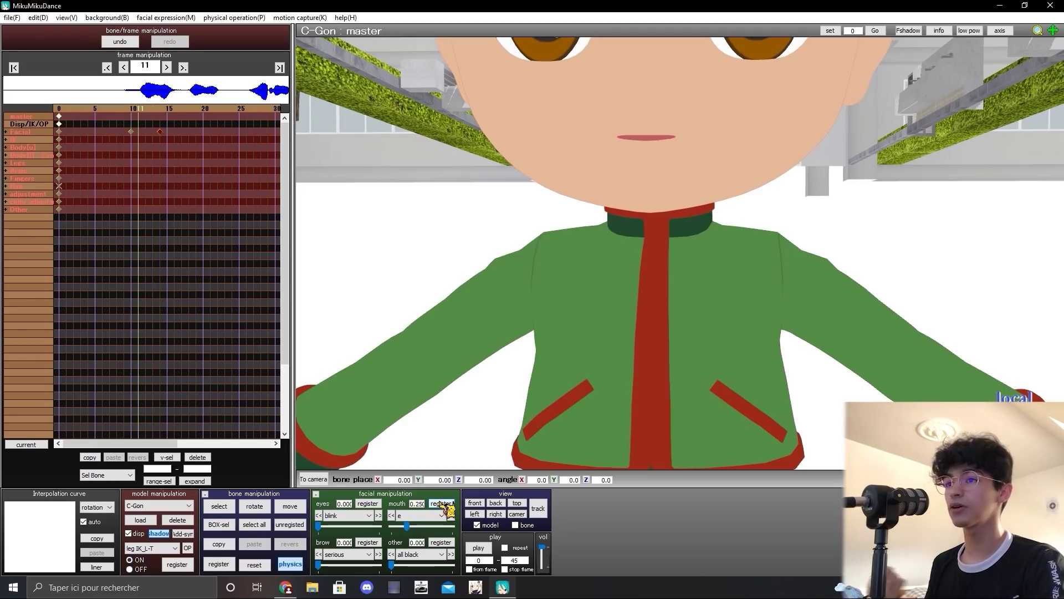
key(Right)
key(Right)
key(Right)
key(Left)
key(Left)
key(Left)
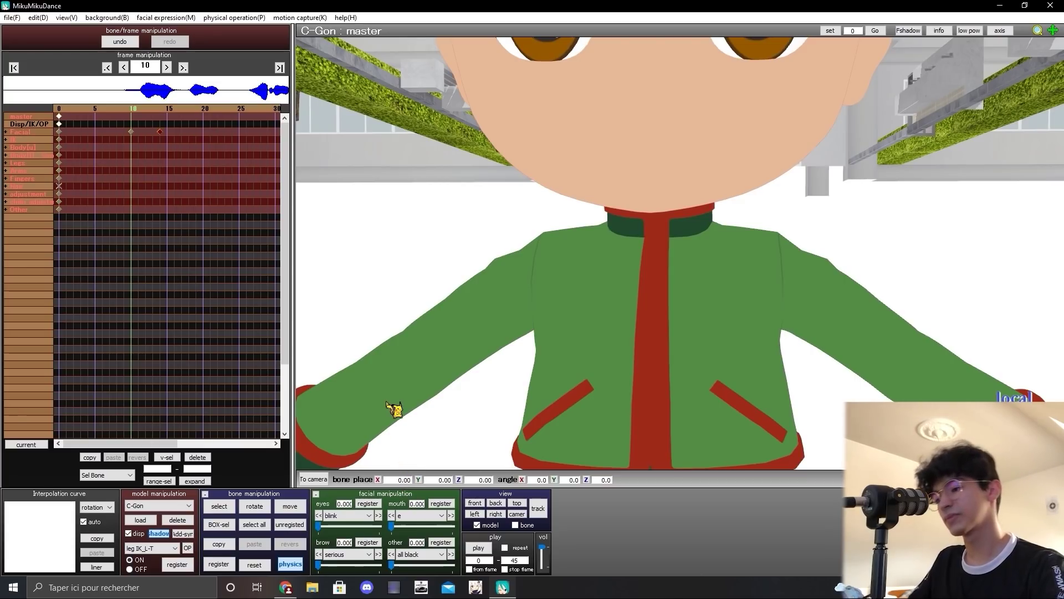
Register a closed-mouth keyframe for C-Gon on frame 18, with the mouth morph e at 0
key(Right)
key(Right)
key(Right)
key(Right)
key(Right)
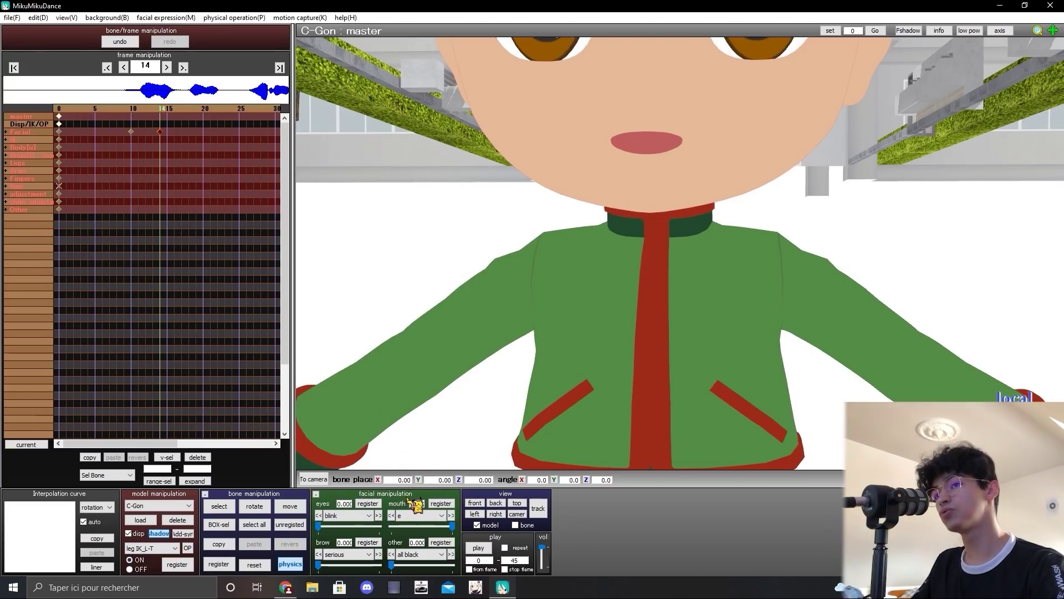
key(Right)
key(Right)
key(Right)
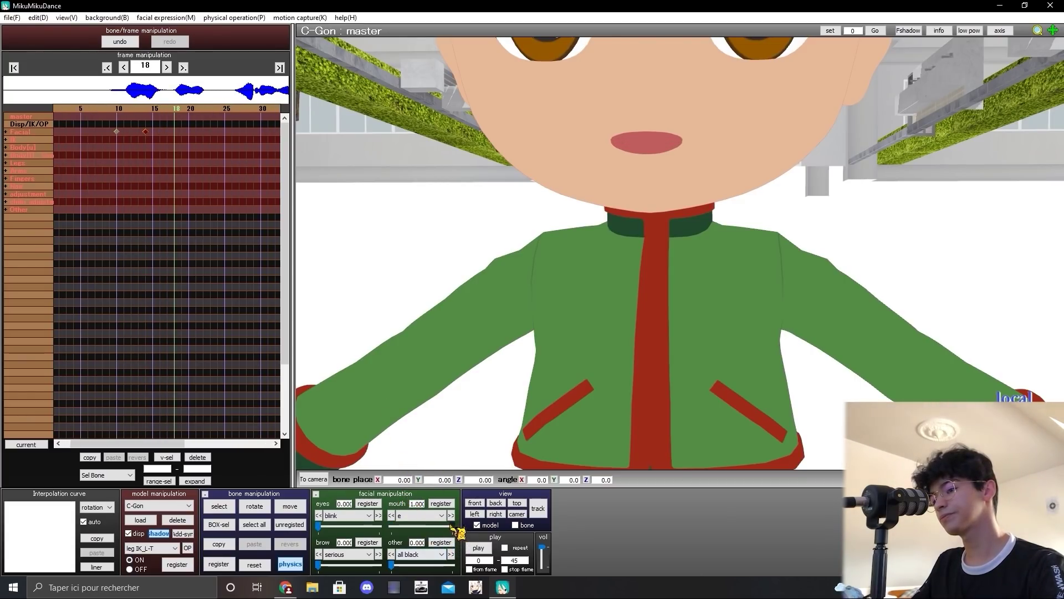
drag(452, 526, 391, 525)
Register the mouth morph e at 1.000 on frame 21 and at 0 on frame 24
key(Right)
key(Right)
key(Right)
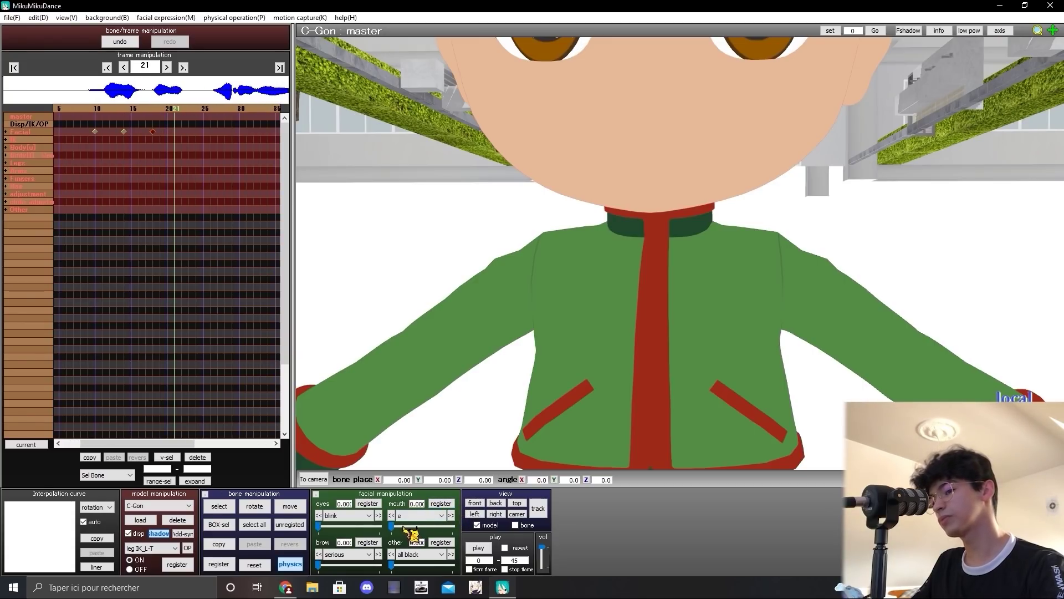
click(451, 526)
key(Right)
key(Right)
key(Right)
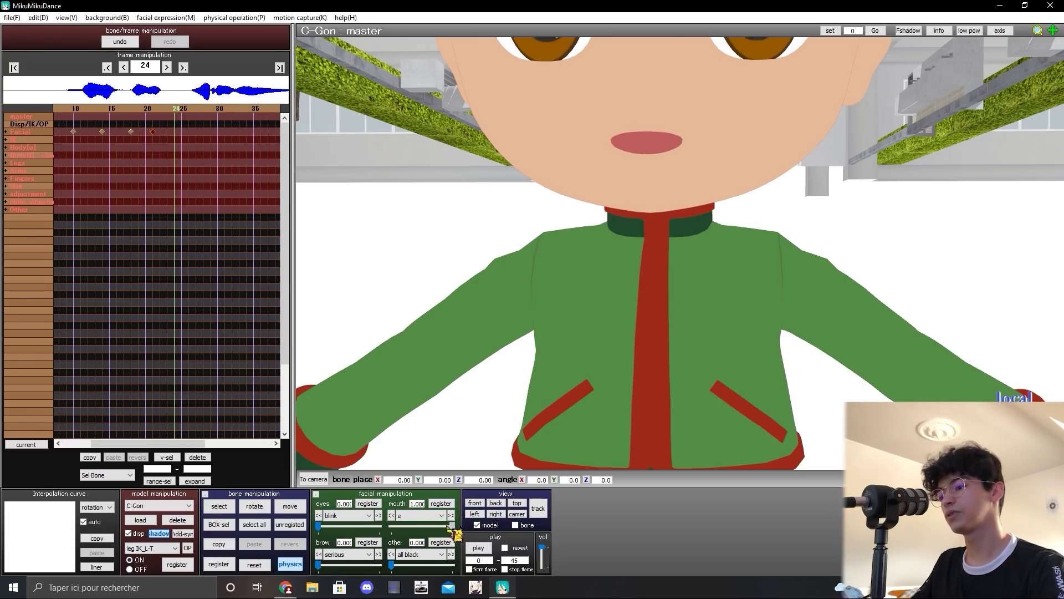
Register C-Gon mouth keyframes on frame 26 and, using the mouth morph i, on frame 28
click(442, 515)
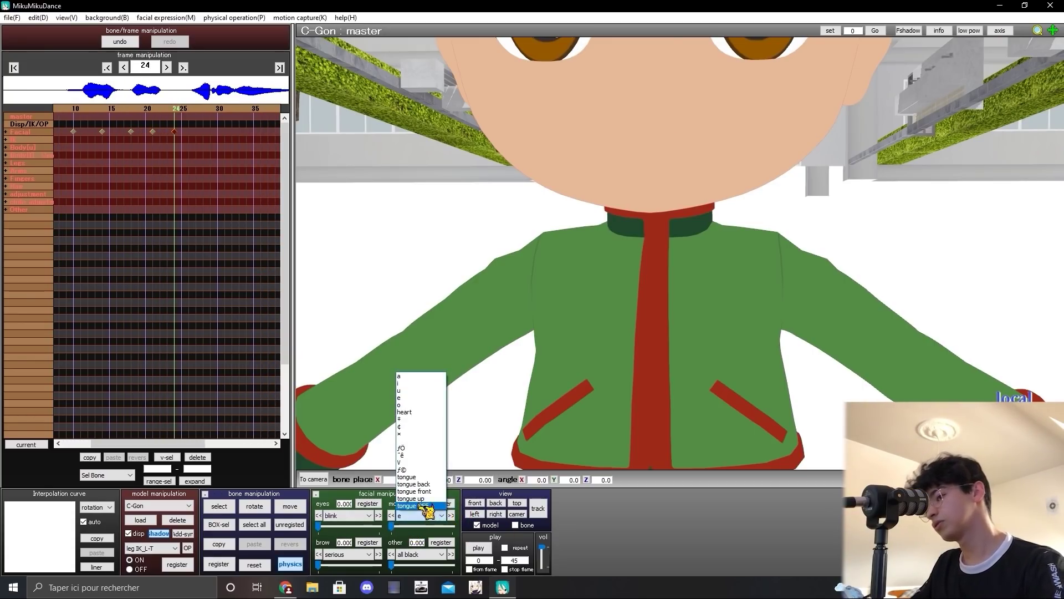
click(409, 391)
key(Right)
click(442, 503)
key(Right)
key(Right)
key(Right)
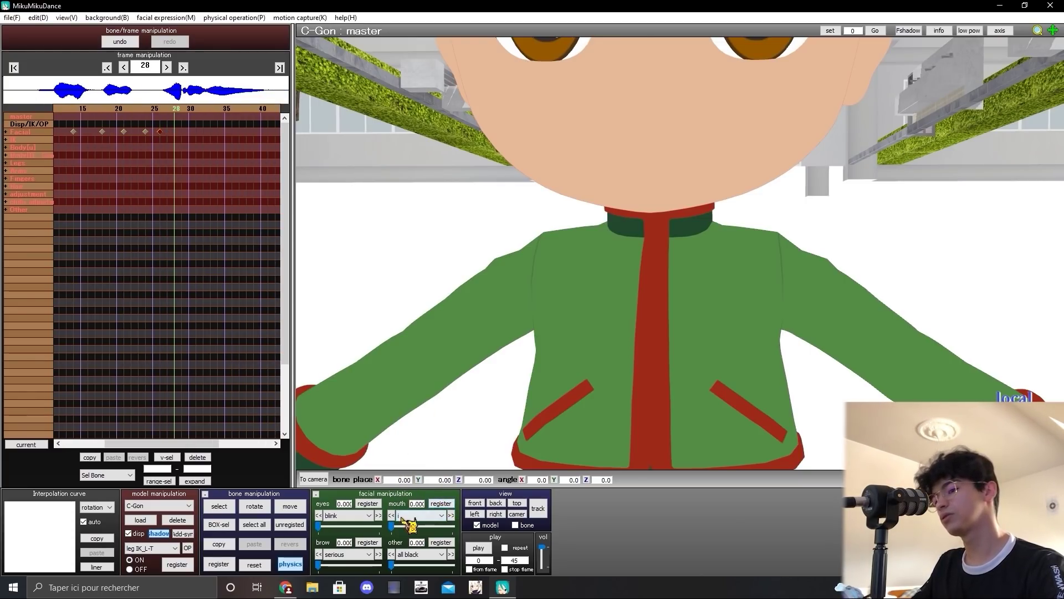
Switch the mouth morph to a and register it at 0 on frame 30
key(Right)
key(Right)
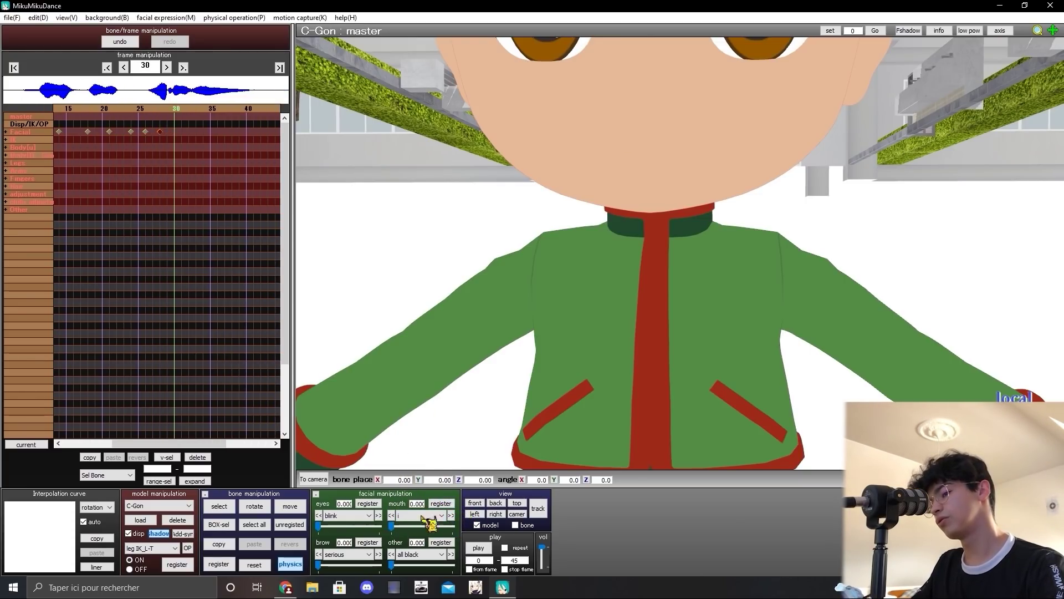
click(441, 515)
click(419, 376)
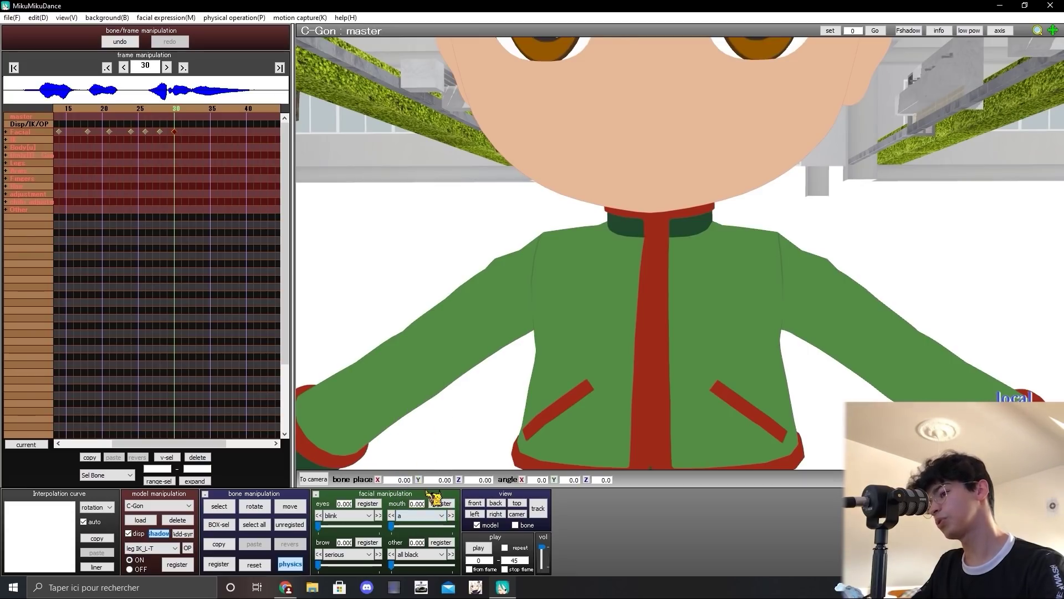
Register another mouth keyframe for C-Gon on frame 33
key(Right)
key(Right)
key(Right)
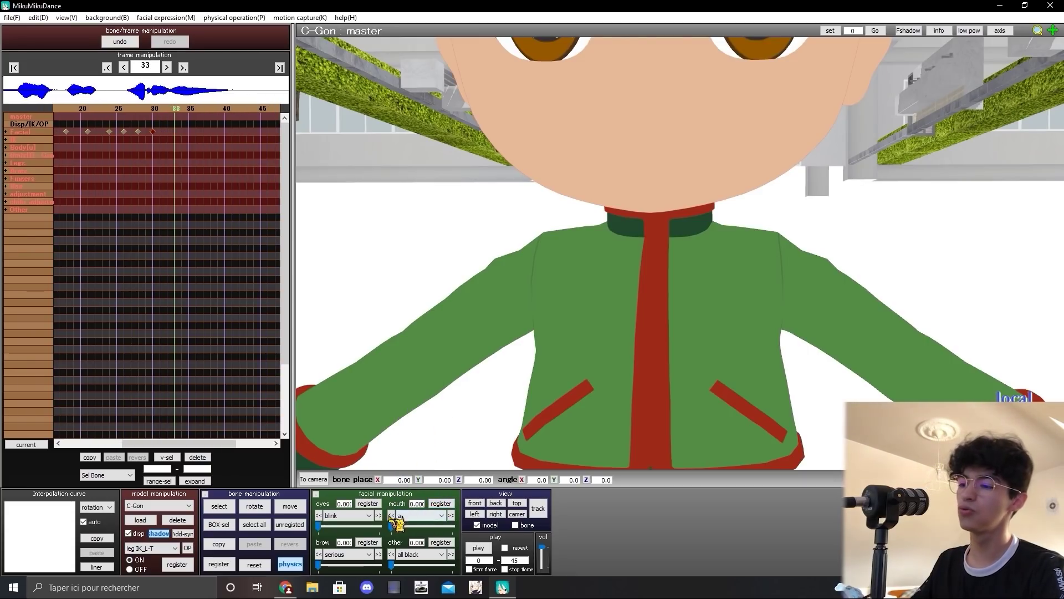
mouse_move(393, 525)
mouse_down()
mouse_move(452, 525)
mouse_move(391, 525)
mouse_up()
Register the closing mouth keyframe on frame 41, where the waveform ends, with the morph a at 0
key(Right)
key(Right)
key(Right)
key(Right)
key(Right)
key(Right)
key(Right)
key(Right)
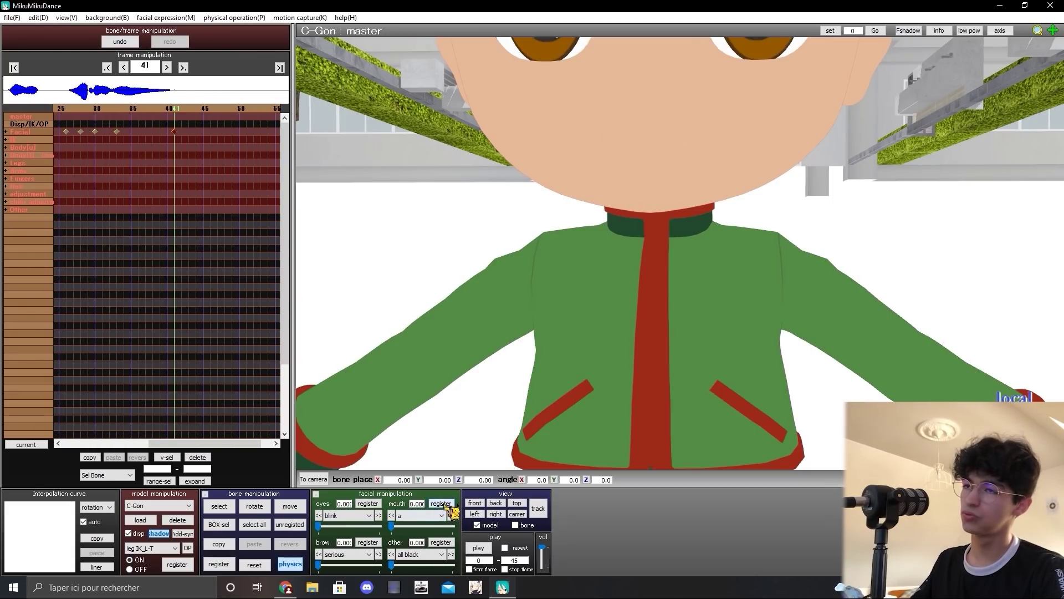
Step back from frame 41 to the start and forward to frame 10 to examine the mouth keyframes
key(Left)
key(Left)
key(Left)
key(Left)
key(Left)
key(Left)
key(Left)
key(Left)
key(Left)
key(Left)
key(Left)
key(Left)
key(Left)
key(Left)
key(Left)
key(Left)
key(Left)
key(Left)
key(Left)
key(Left)
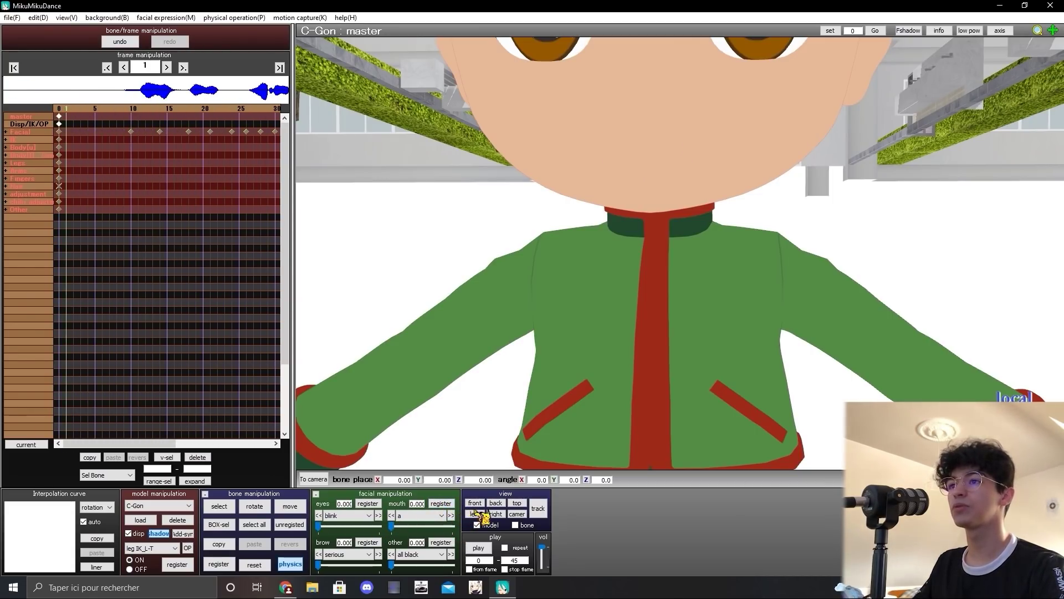
key(Right)
key(Right)
key(Right)
key(Right)
key(Right)
key(Right)
key(Right)
key(Right)
key(Right)
Show C-Gon from the front with the face in view and play the animation to check the lip-sync
click(475, 503)
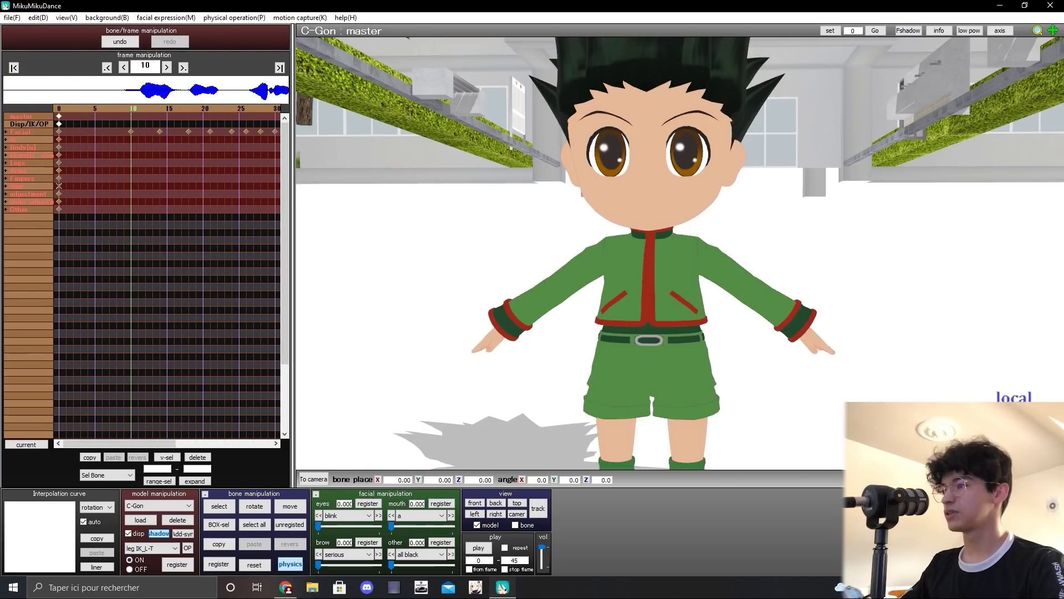
drag(1052, 30, 1063, 55)
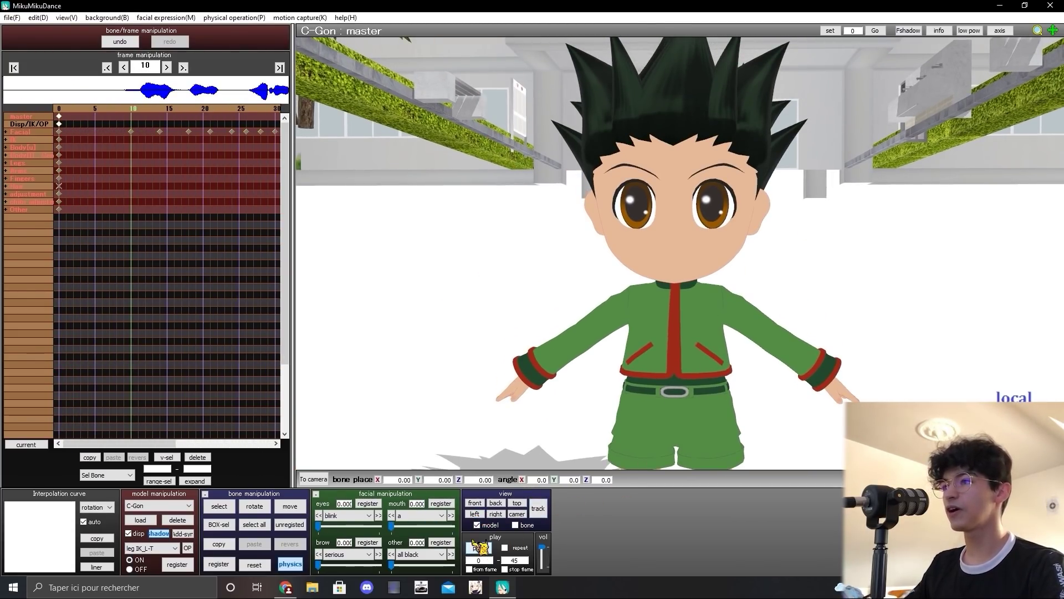
click(480, 548)
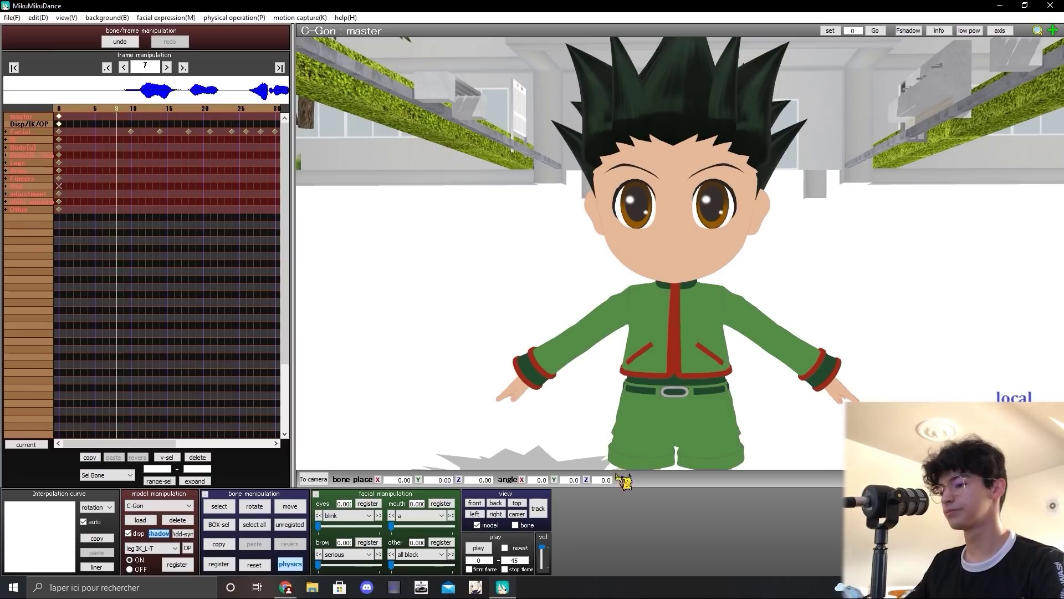
click(478, 547)
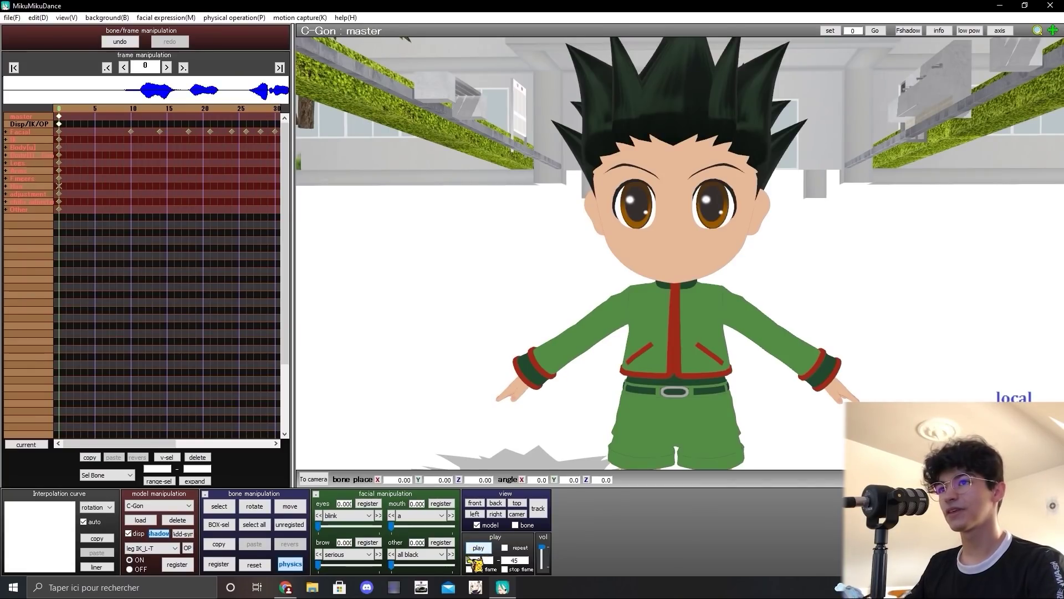
Select all of C-Gon's bones and register their starting pose on frame 9
key(Right)
key(Right)
key(Right)
key(Right)
key(Right)
key(Right)
key(Right)
key(Right)
key(Right)
key(Right)
key(Left)
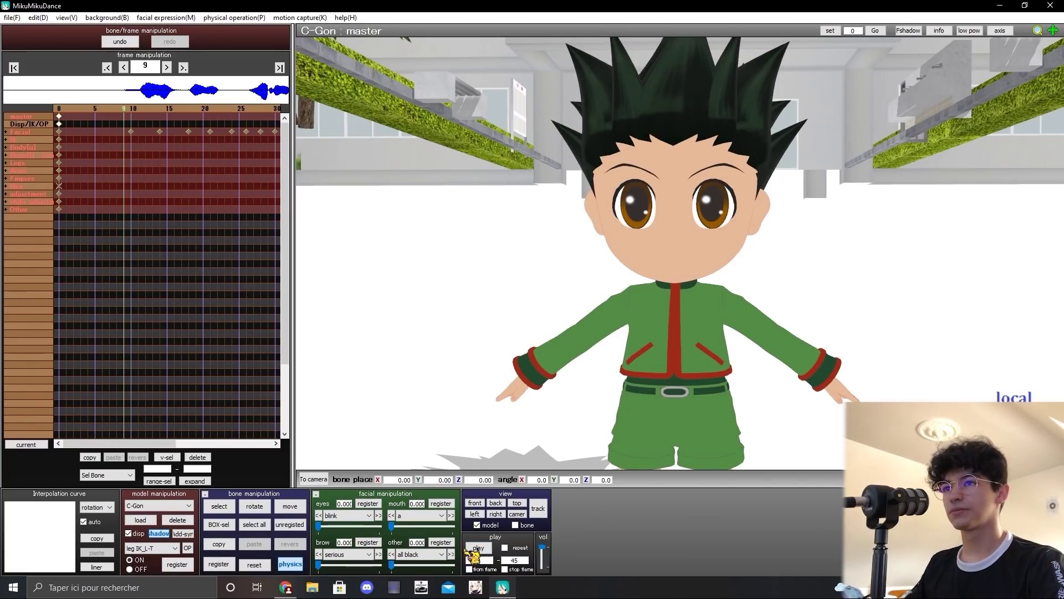
key(c)
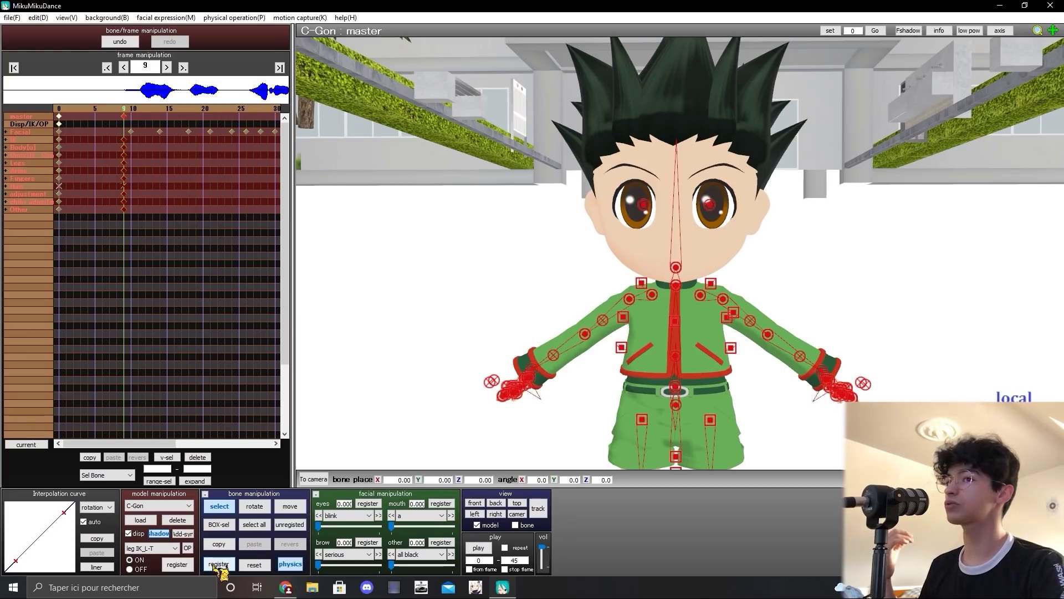
Advance to frame 25 and rotate C-Gon's head bone to tilt the head strongly toward its left shoulder
key(Right)
key(Right)
key(Right)
key(Right)
key(Right)
key(Right)
key(Right)
key(Right)
key(Right)
key(Right)
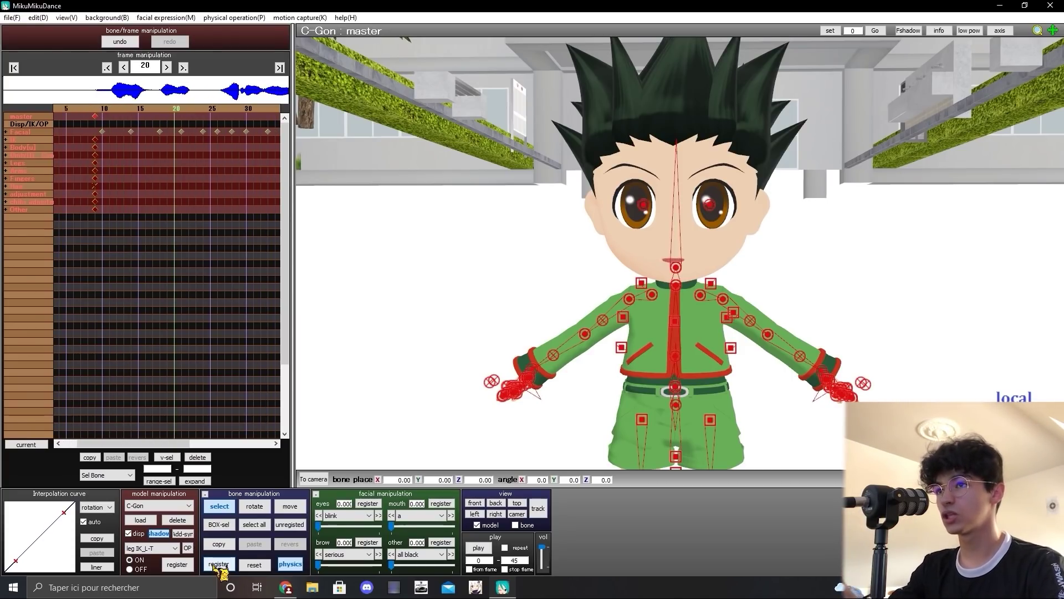
key(Right)
key(Right)
key(Right)
key(Right)
key(Right)
key(Right)
key(Right)
key(Right)
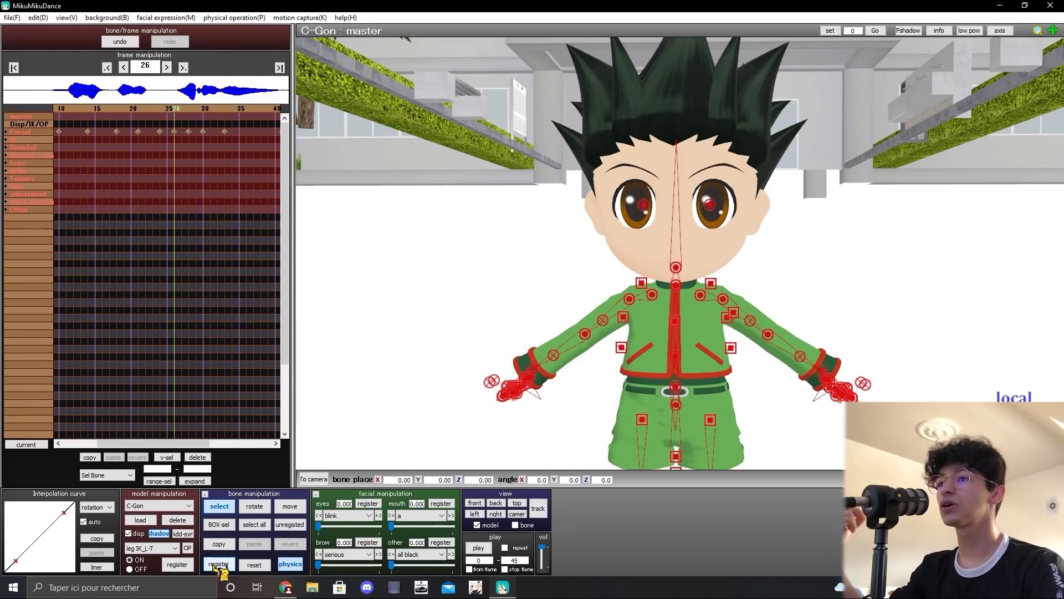
key(Left)
key(Left)
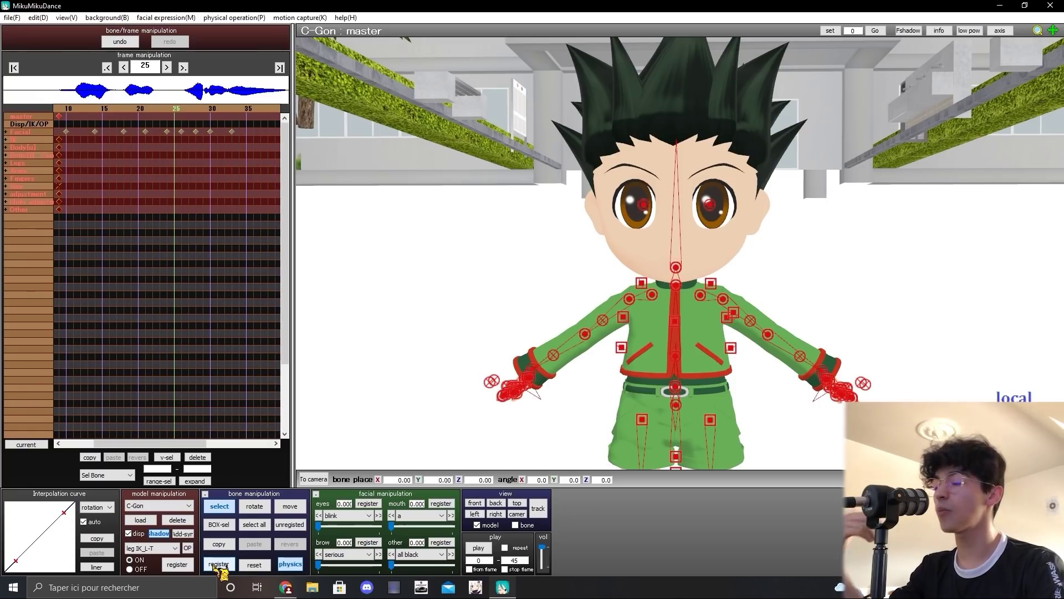
click(685, 266)
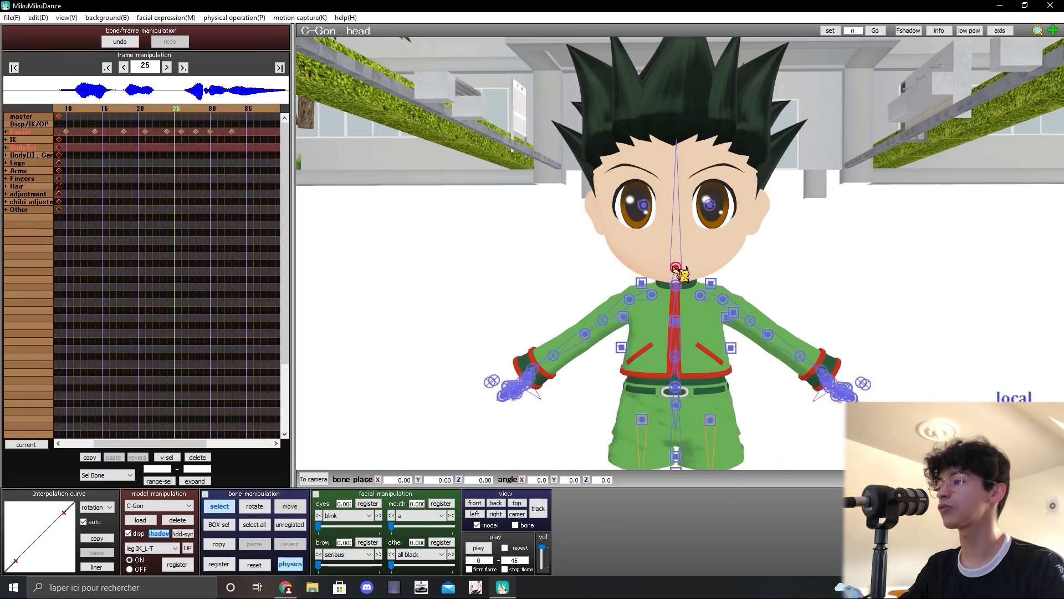
drag(697, 258, 751, 265)
Rotate C-Gon's upper body2 bone slightly so the torso leans the same way as the head
key(c)
click(676, 356)
key(x)
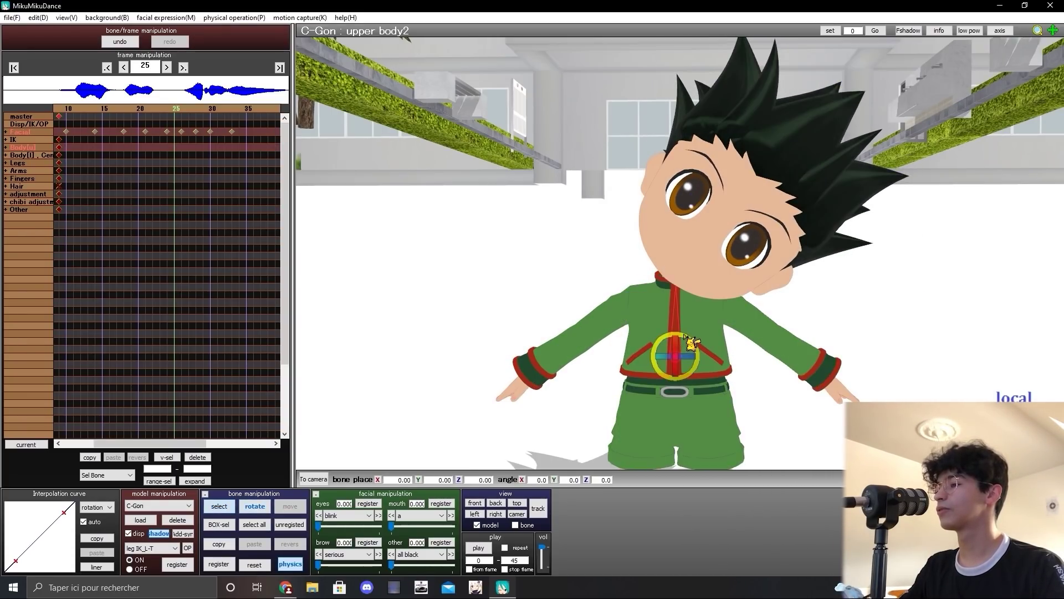
drag(685, 336, 692, 343)
key(s)
Rotate C-Gon's lower body bone to 12.0 on X, then select all bones and register the pose on frame 25
click(675, 386)
click(675, 386)
key(x)
drag(676, 386, 686, 368)
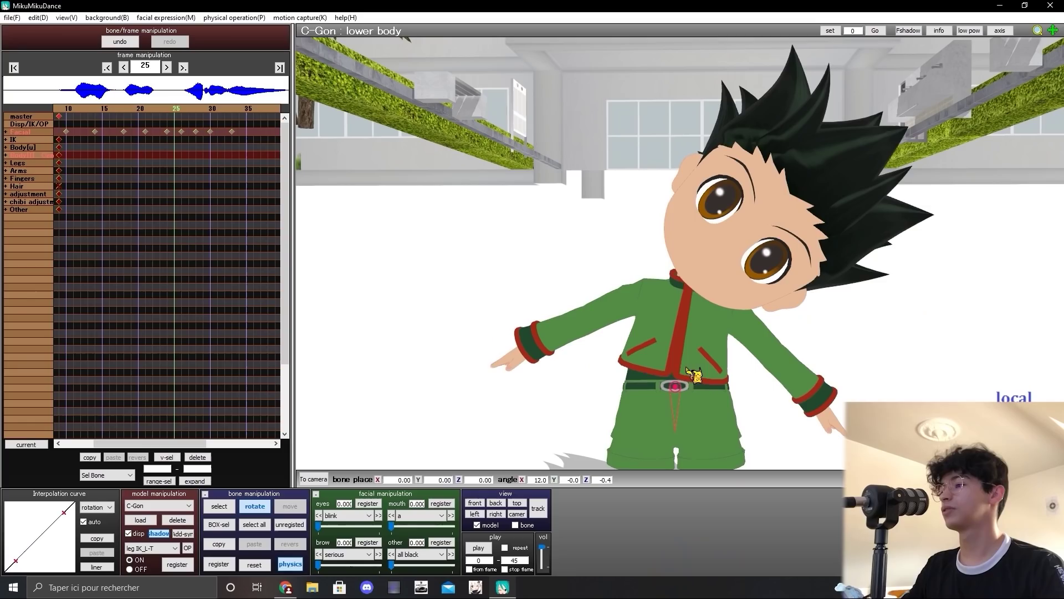
key(ctrl+a)
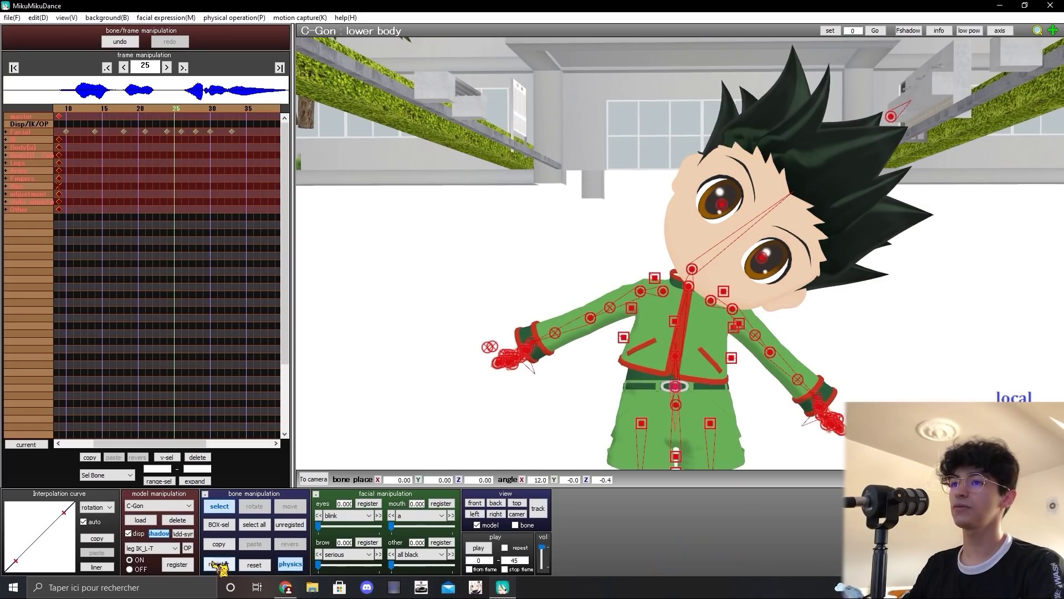
Step through the frames before frame 25 in both directions to examine C-Gon's leaning motion
key(Left)
key(Left)
key(Left)
key(Left)
key(Left)
key(Left)
key(Left)
key(Left)
key(Left)
key(Left)
key(Left)
key(Left)
key(Left)
key(Left)
key(Left)
key(Left)
key(Left)
key(Right)
key(Right)
key(Right)
key(Right)
key(Right)
key(Right)
key(Right)
key(Right)
key(Right)
key(Right)
key(Right)
key(Right)
key(Right)
key(Right)
key(Right)
key(Right)
key(Right)
key(Right)
key(Right)
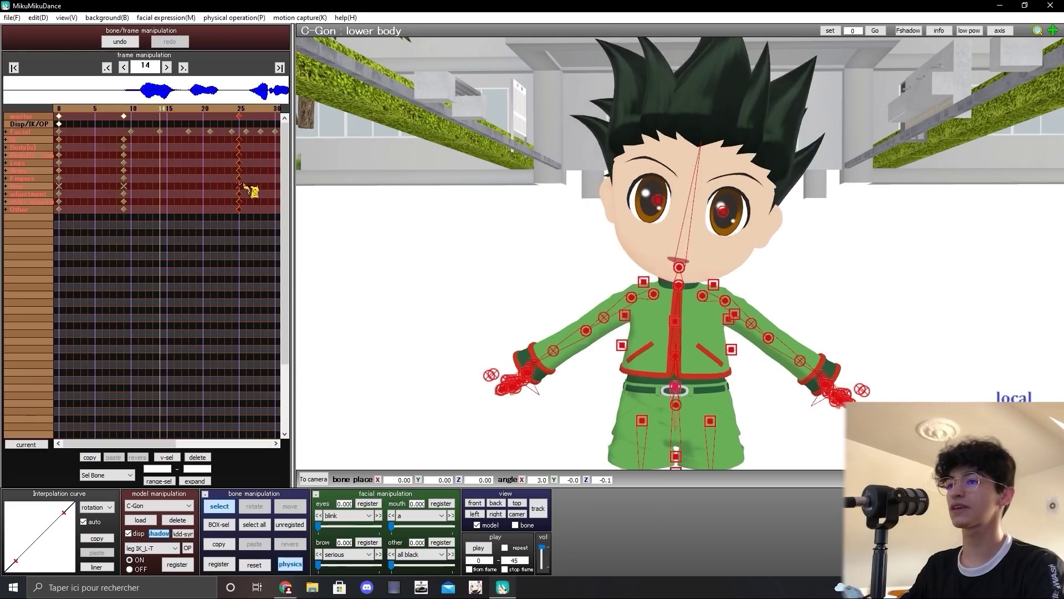
key(Left)
key(Left)
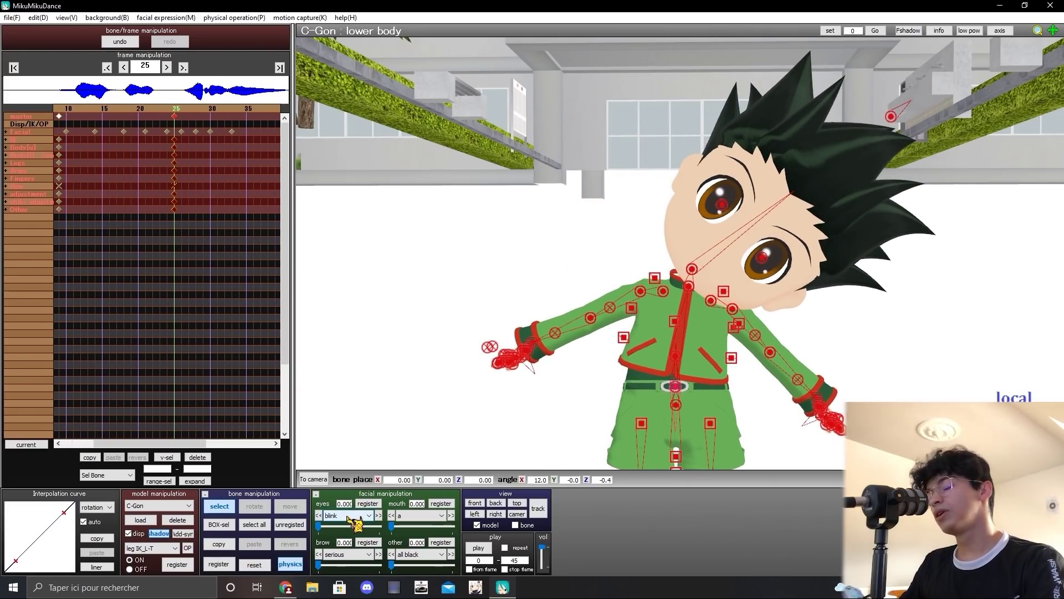
Return to frame 9 and play the animation to review how the head tilt matches the audio
key(Left)
key(Left)
key(Left)
key(Left)
key(Left)
key(Left)
key(Left)
key(Left)
key(Left)
key(Left)
key(Left)
key(Left)
key(Left)
key(Left)
key(Left)
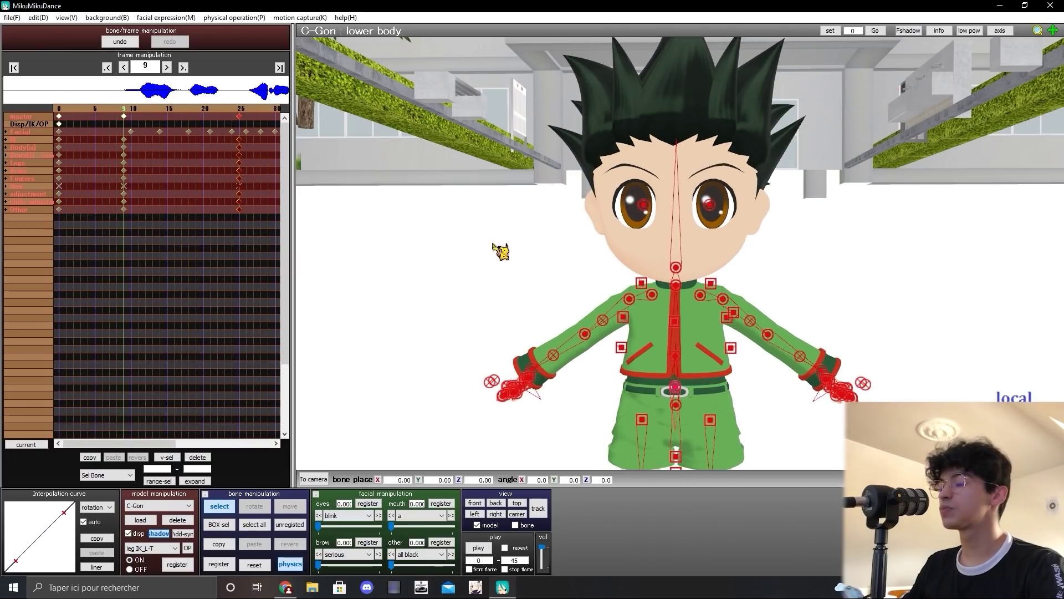
click(479, 548)
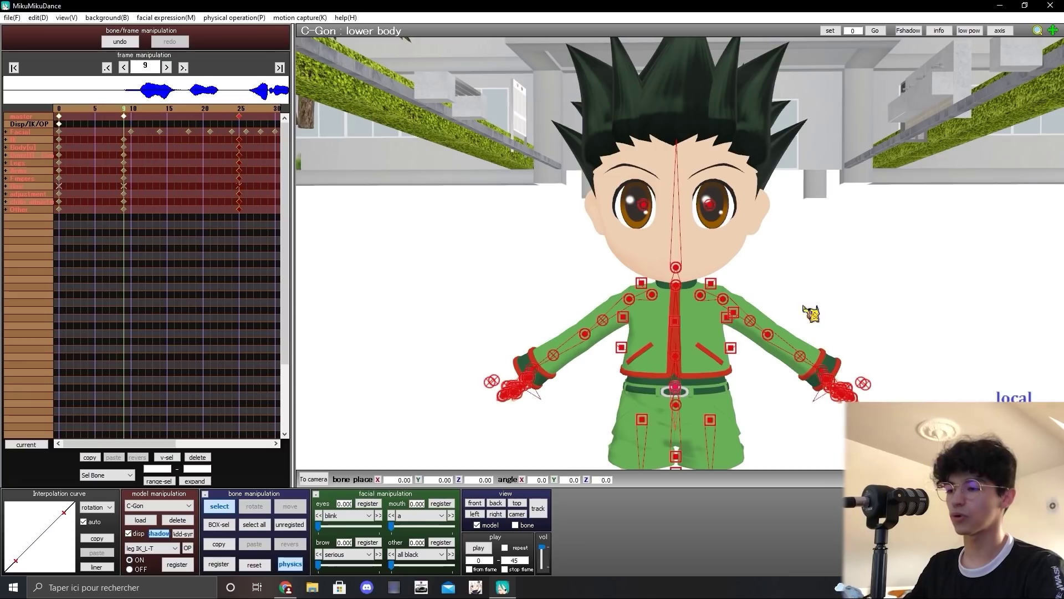
Register C-Gon's smile eye expression at 0.000 on frame 9 and at 1.000 on frame 20
click(370, 515)
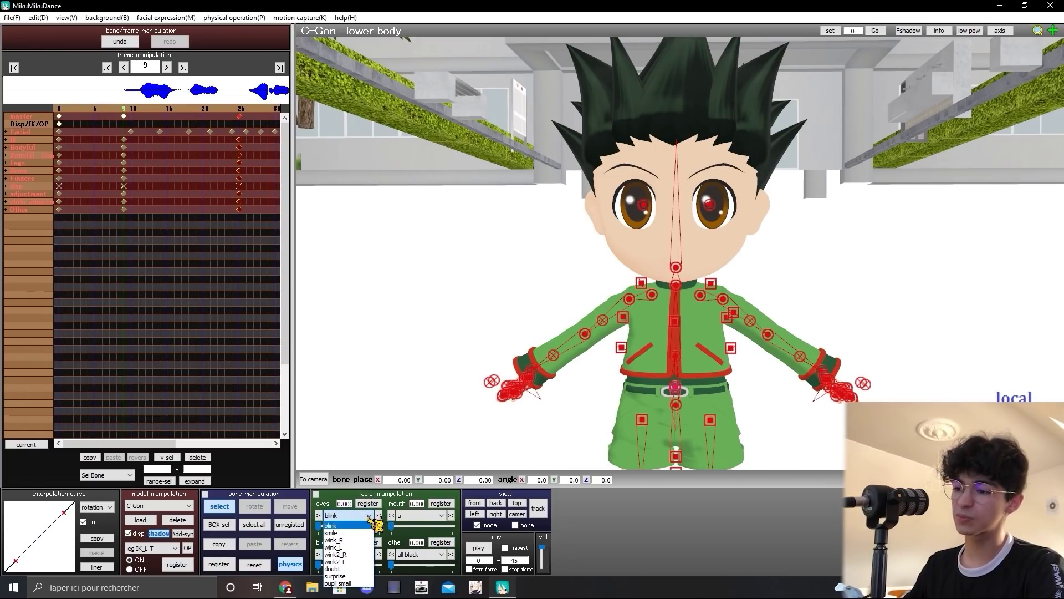
click(360, 533)
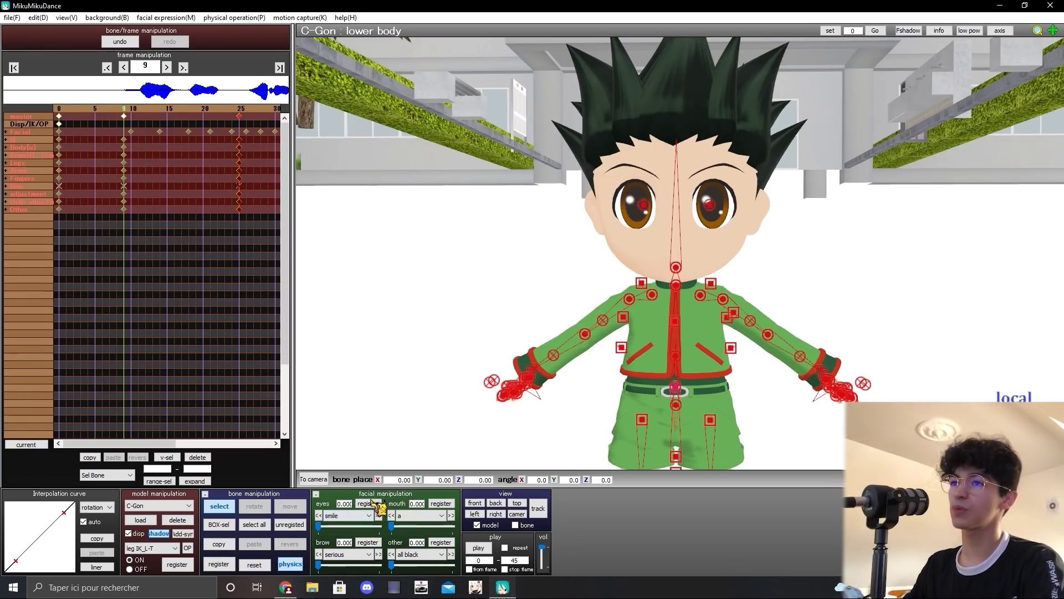
key(Right)
key(Right)
key(Right)
key(Right)
key(Right)
key(Right)
key(Right)
key(Right)
key(Right)
key(Right)
key(Right)
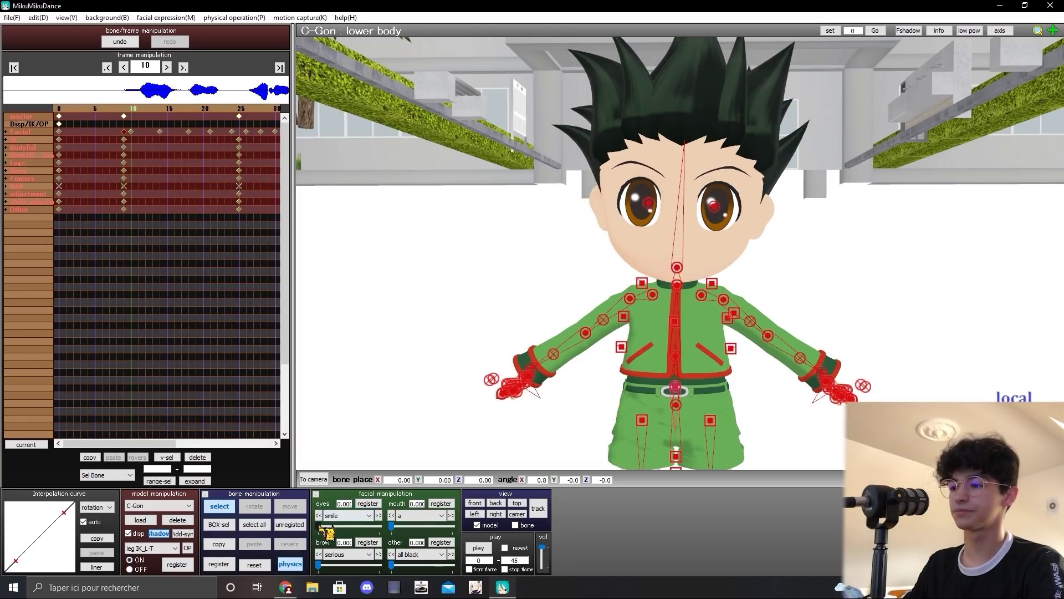
drag(318, 527, 460, 526)
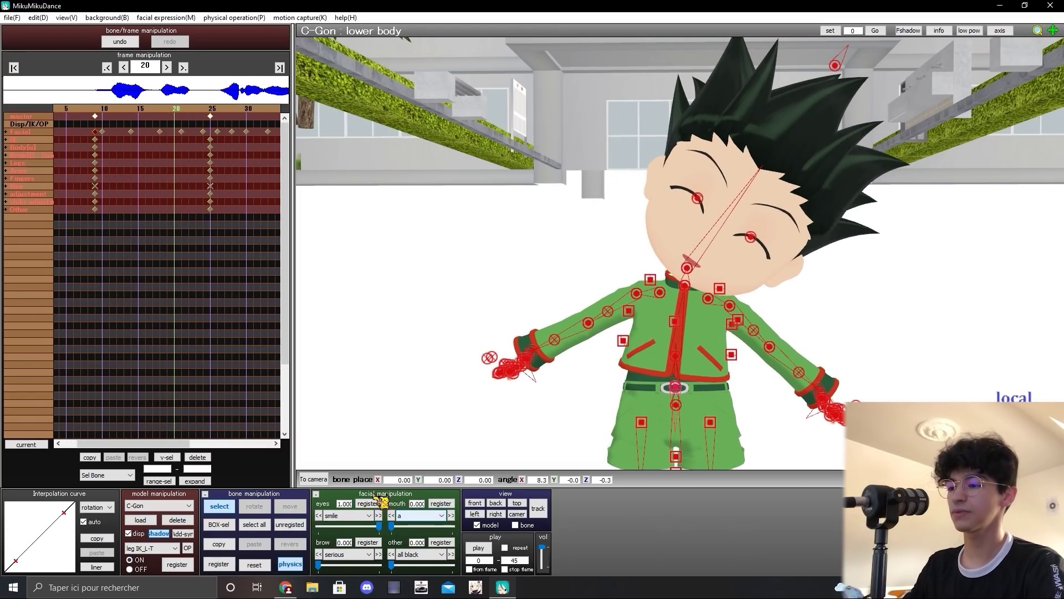
click(221, 503)
Step forward and back through the frames to check how C-Gon's eyes close into the smile
key(Right)
key(Right)
key(Right)
key(Right)
key(Right)
key(Right)
key(Right)
key(Left)
key(Left)
key(Left)
key(Left)
key(Left)
key(Left)
key(Left)
key(Left)
key(Left)
key(Left)
key(Left)
key(Left)
key(Left)
key(Left)
key(Left)
key(Left)
key(Left)
key(Left)
key(Left)
key(Left)
Register C-Gon's go up brow expression at 0.000 on frame 9 and at 1.000 on frame 25
key(Right)
key(Right)
key(Right)
click(360, 555)
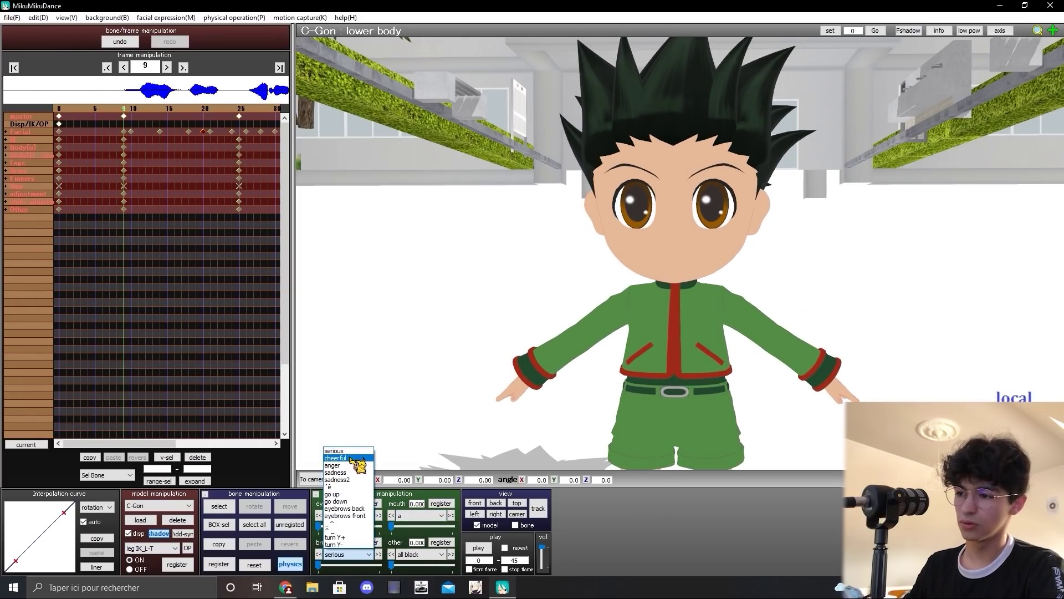
click(347, 494)
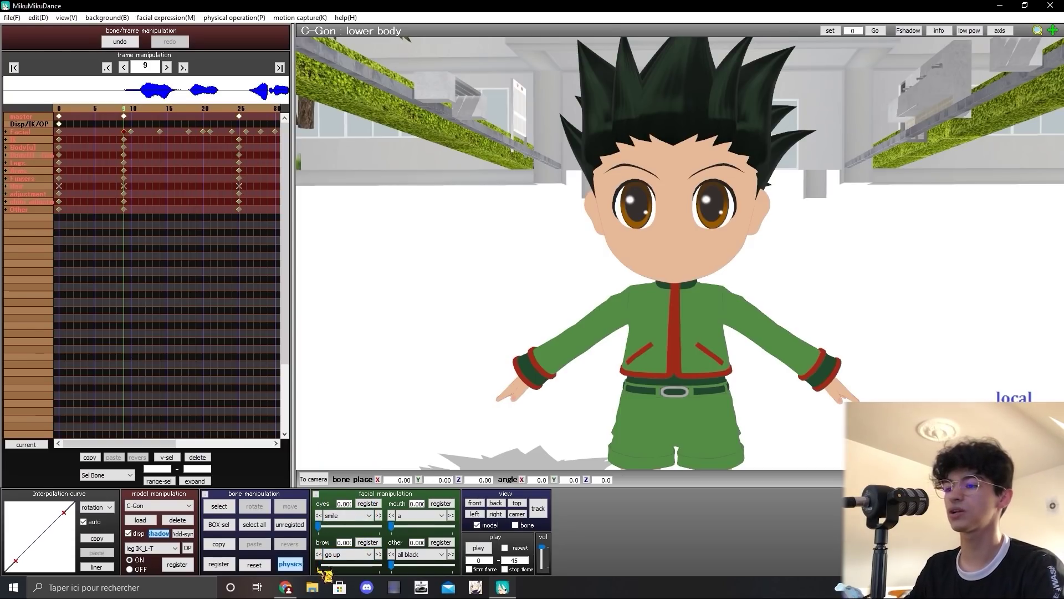
key(Right)
key(Right)
key(Right)
key(Right)
key(Right)
key(Right)
key(Right)
key(Right)
key(Right)
key(Right)
key(Right)
key(Right)
key(Right)
key(Right)
key(Right)
key(Right)
drag(317, 565, 379, 564)
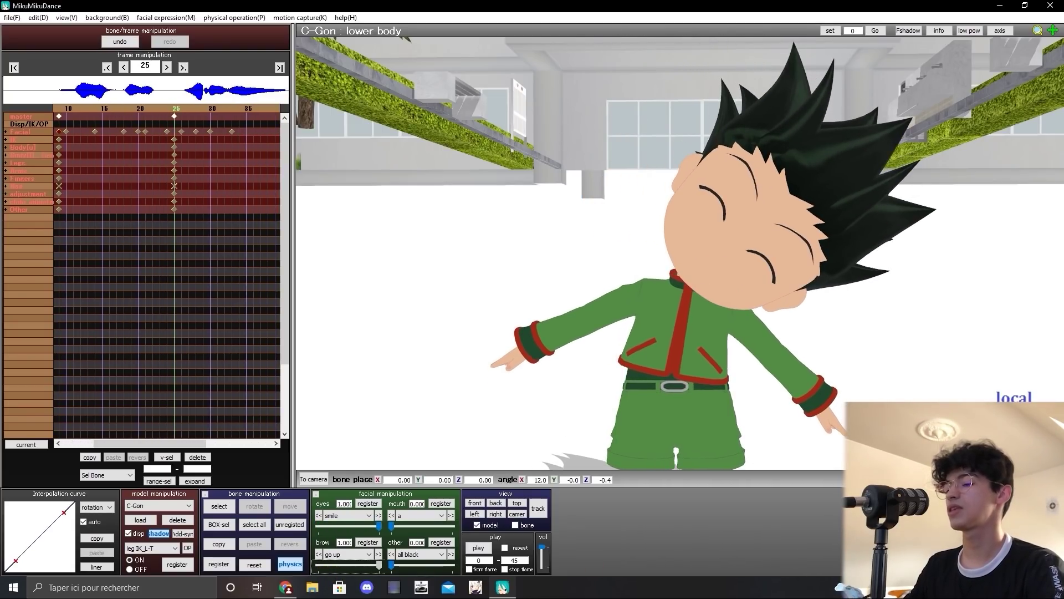
click(374, 542)
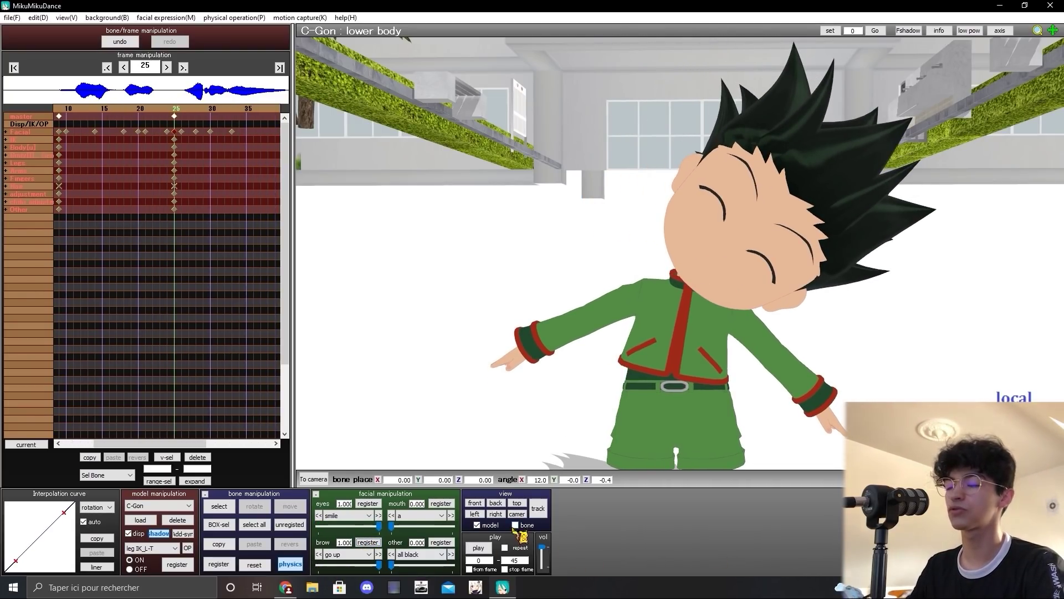
Step back to frame 7 and forward to frame 30 to check the combined smile, raised brows and head tilt
key(Left)
key(Left)
key(Left)
key(Left)
key(Left)
key(Left)
key(Left)
key(Left)
key(Left)
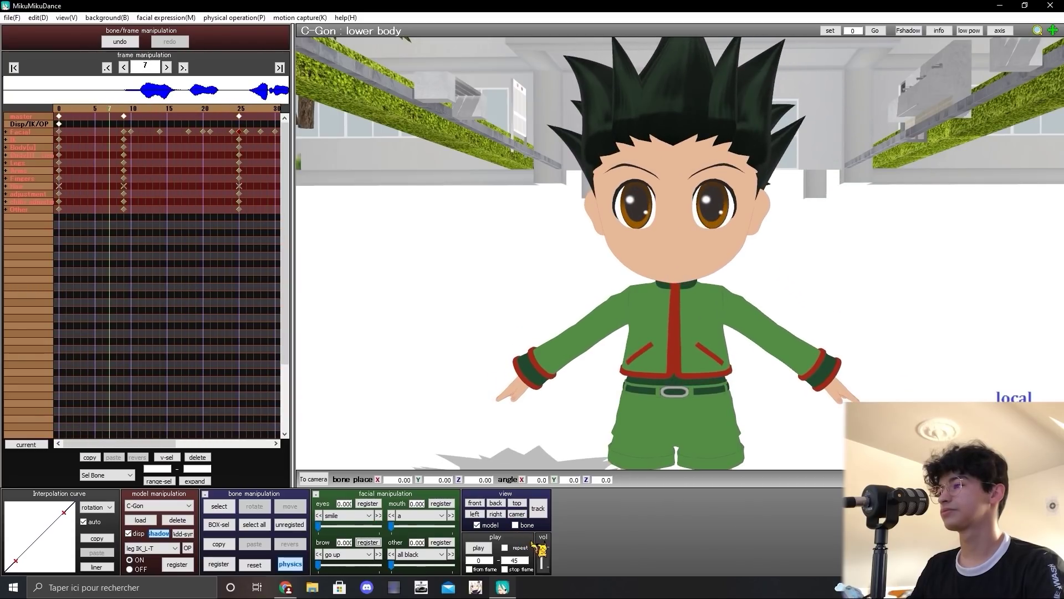
key(Right)
key(Right)
key(Right)
key(Right)
key(Right)
key(Right)
key(Right)
key(Right)
key(Right)
key(Right)
key(Right)
key(Right)
key(Right)
key(Right)
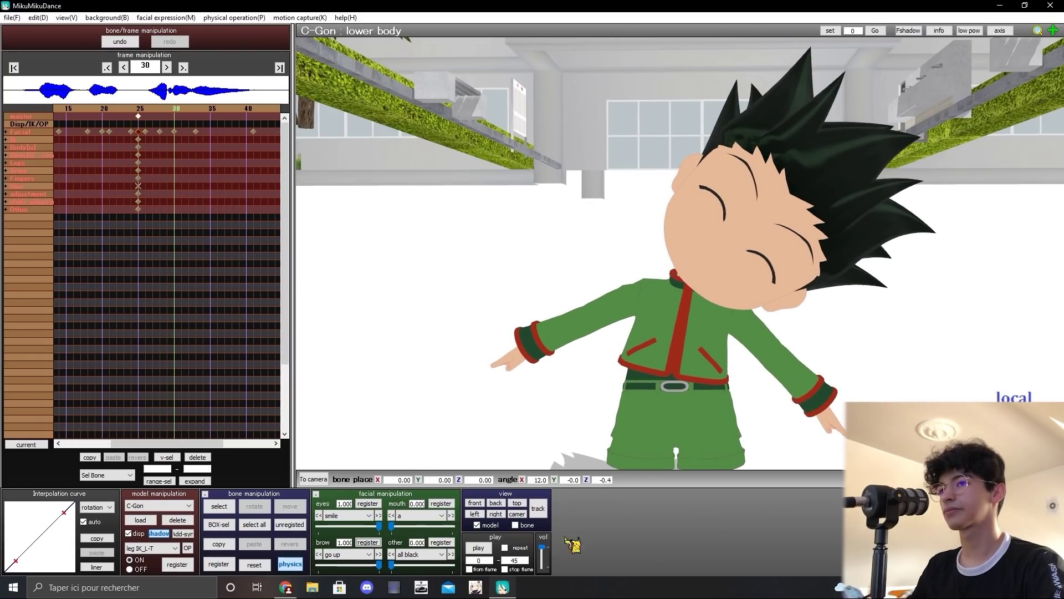
Choose C-Gon's cheek expression and register it at 0.000 on frame 9
key(Left)
key(Left)
key(Left)
key(Left)
key(Left)
key(Left)
key(Left)
key(Left)
key(Left)
key(Left)
key(Left)
key(Left)
key(Left)
key(Left)
key(Left)
key(Left)
key(Left)
key(Left)
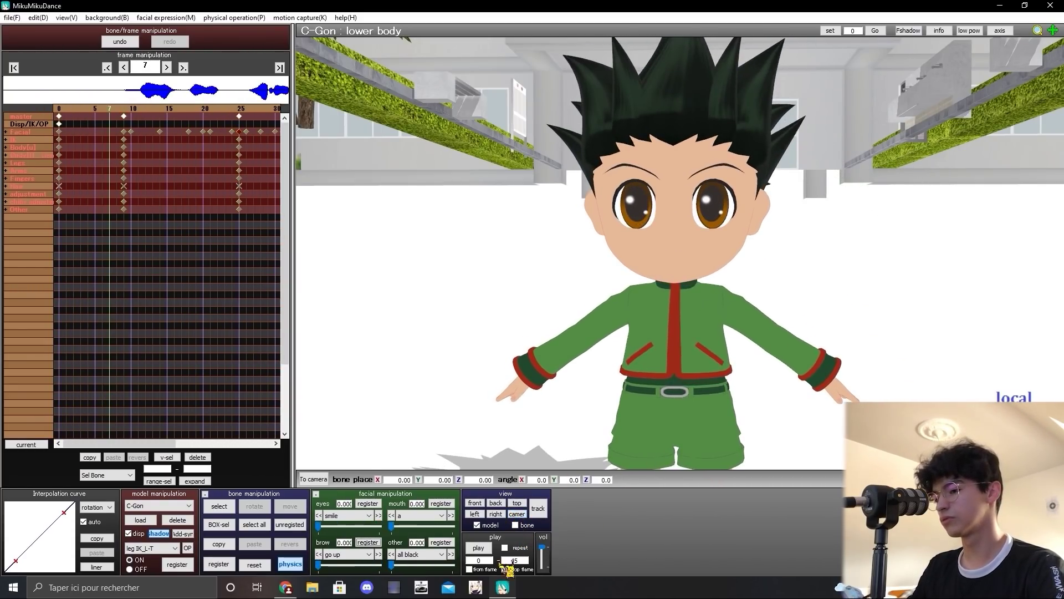
key(Left)
key(Left)
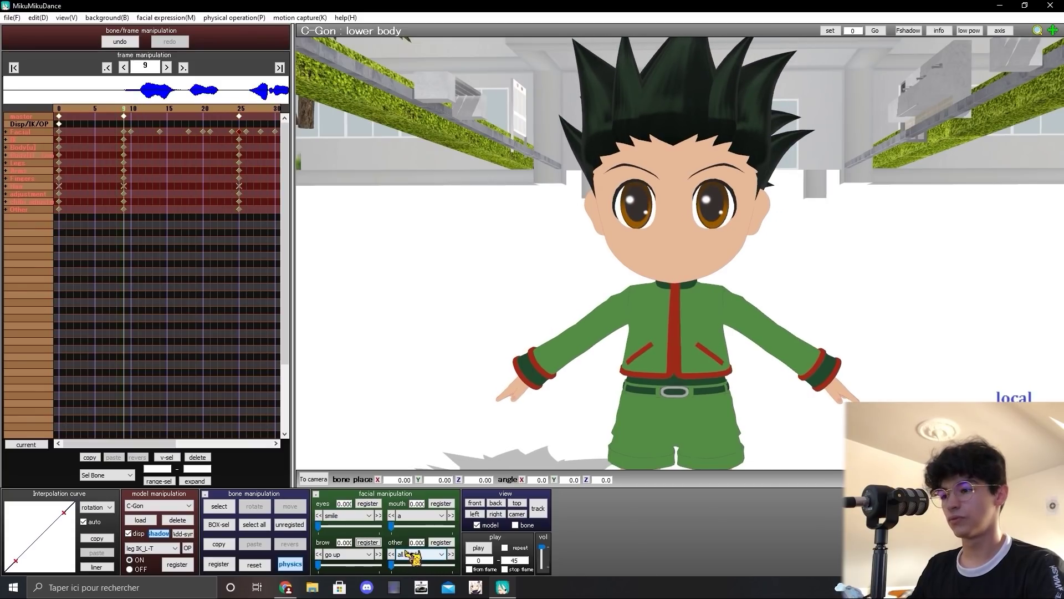
click(415, 554)
click(422, 429)
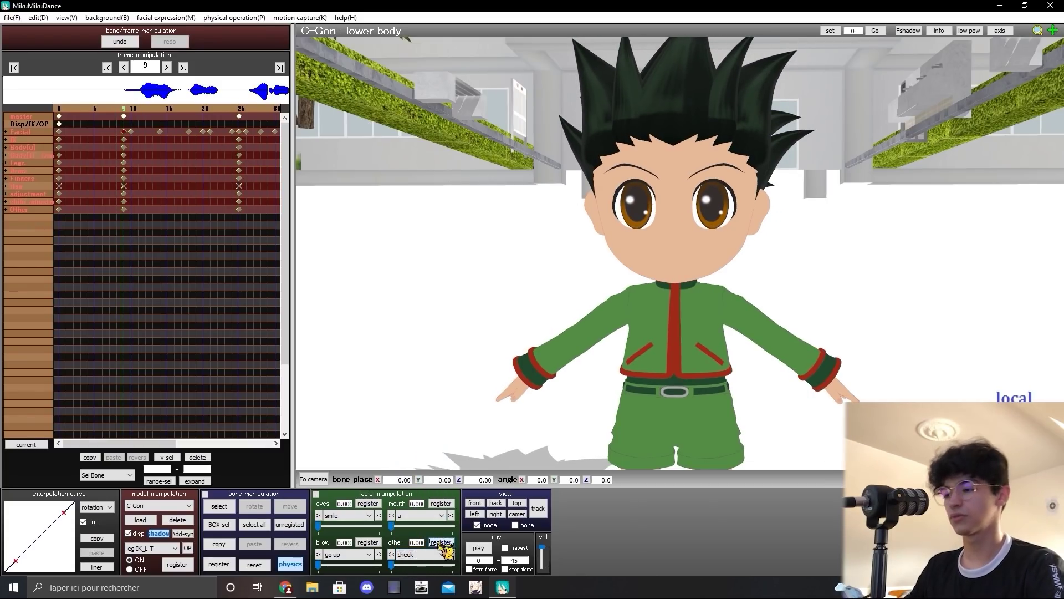
Register C-Gon's cheek expression at 1.000 on frame 25
key(Right)
key(Right)
key(Right)
key(Right)
key(Right)
key(Right)
key(Right)
key(Right)
key(Right)
key(Right)
key(Right)
key(Right)
key(Right)
key(Right)
key(Right)
key(Right)
key(Right)
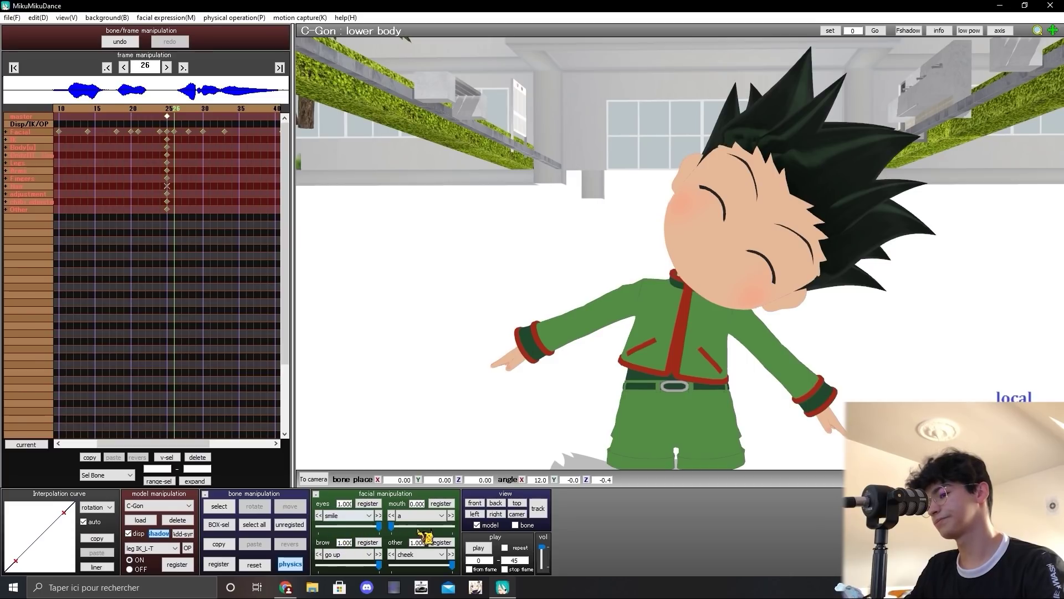
Step back through the frames to frame 2 to check how C-Gon's blush builds with the smile
key(Left)
key(Left)
key(Left)
key(Left)
key(Left)
key(Left)
key(Left)
key(Left)
key(Left)
key(Left)
key(Left)
key(Left)
key(Left)
key(Left)
key(Left)
key(Left)
key(Left)
key(Left)
key(Left)
key(Left)
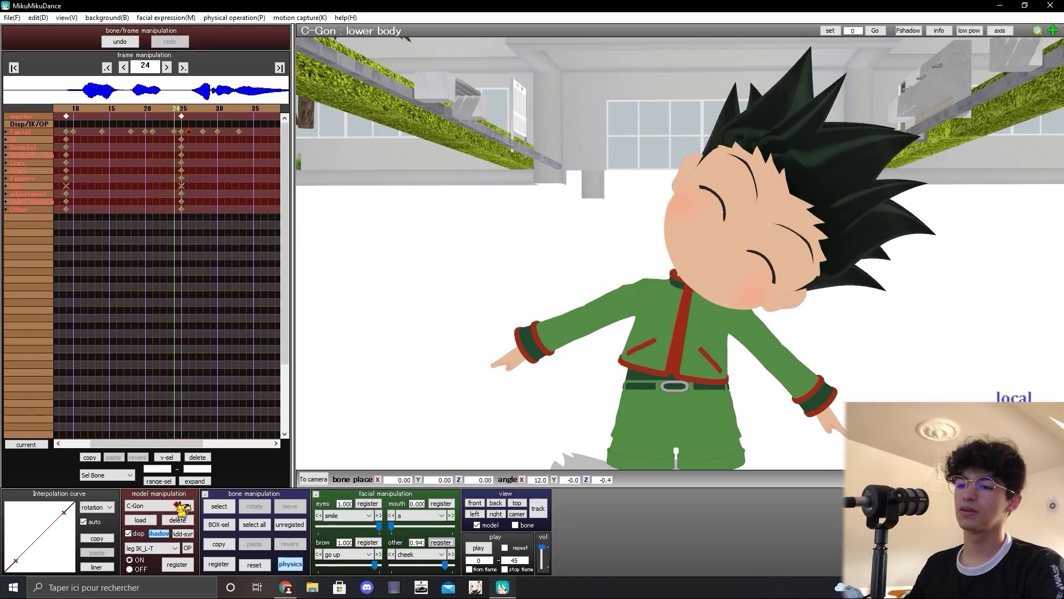
Switch to camera, light and accessory editing on frame 2 and try zooming, panning and orbiting the camera around C-Gon
click(166, 505)
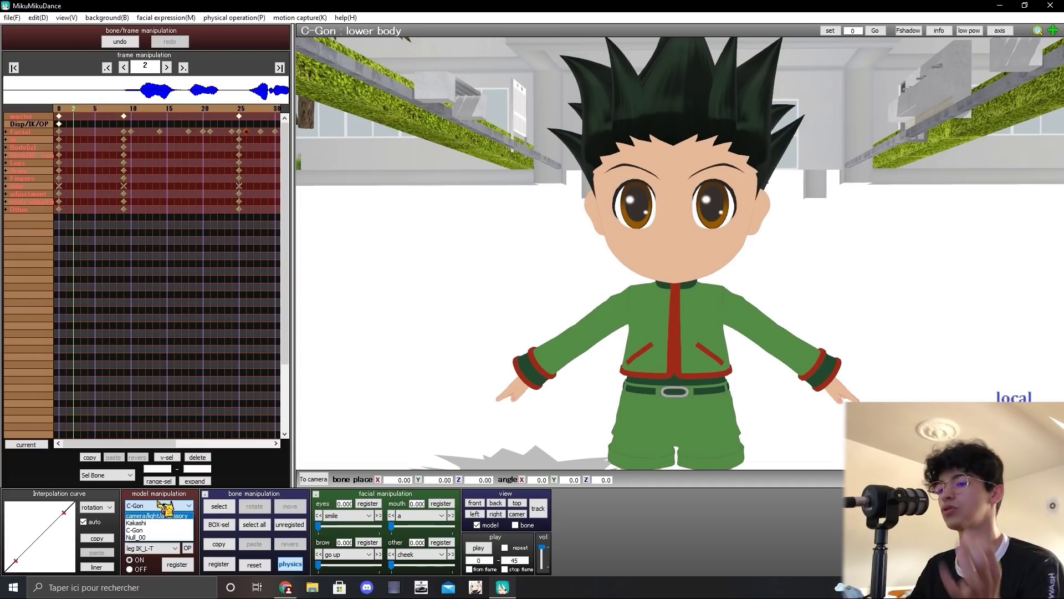
click(165, 516)
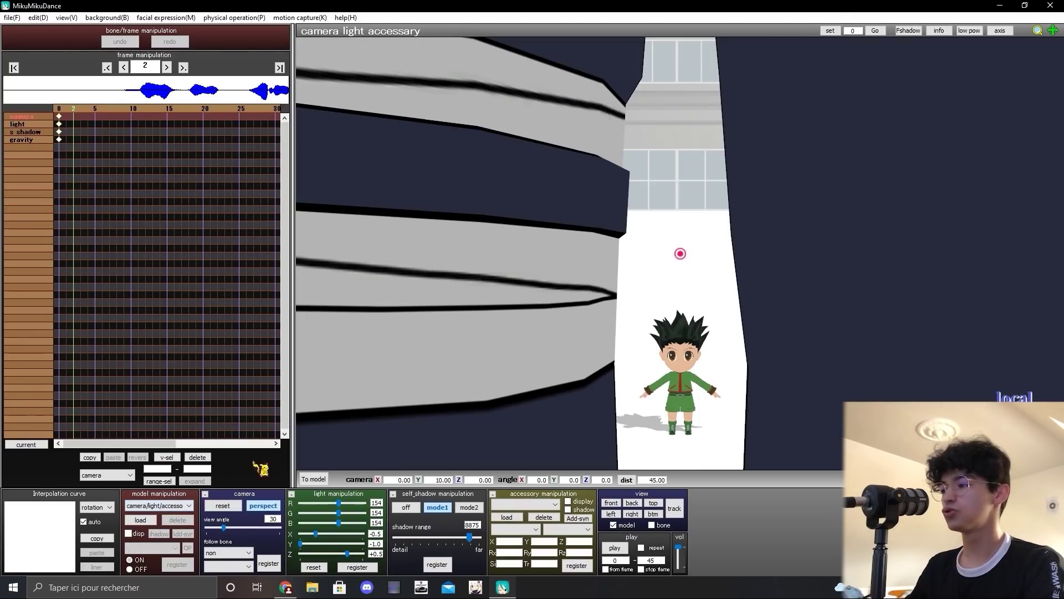
scroll(526, 366, up, 8)
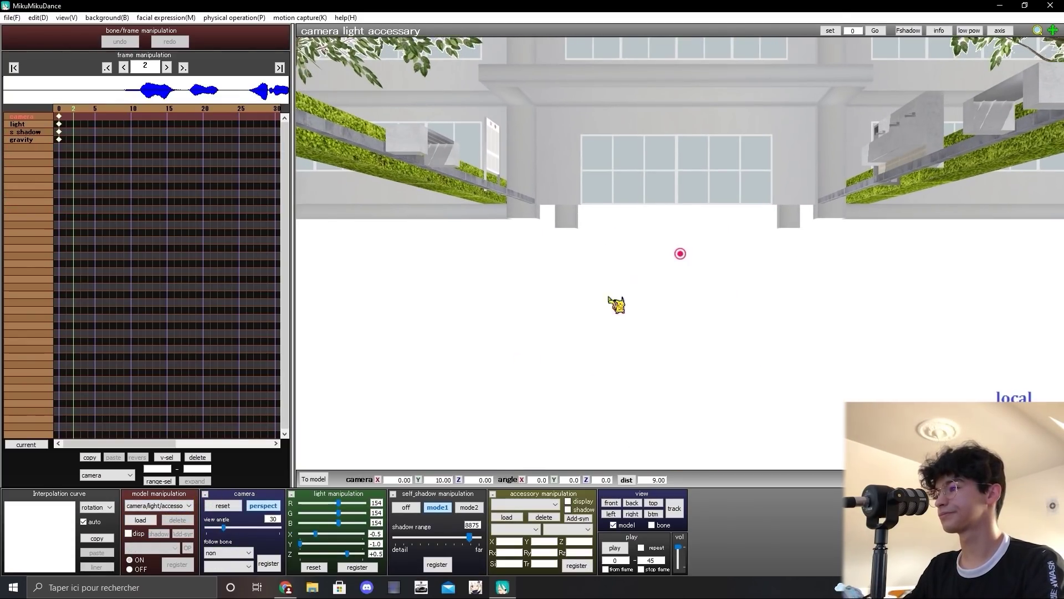
scroll(681, 253, down, 1)
scroll(680, 253, up, 3)
middle_drag(680, 253, 702, 272)
scroll(680, 254, down, 12)
scroll(680, 254, up, 11)
scroll(680, 254, down, 3)
scroll(962, 87, down, 8)
right_drag(962, 87, 899, 104)
scroll(720, 264, up, 10)
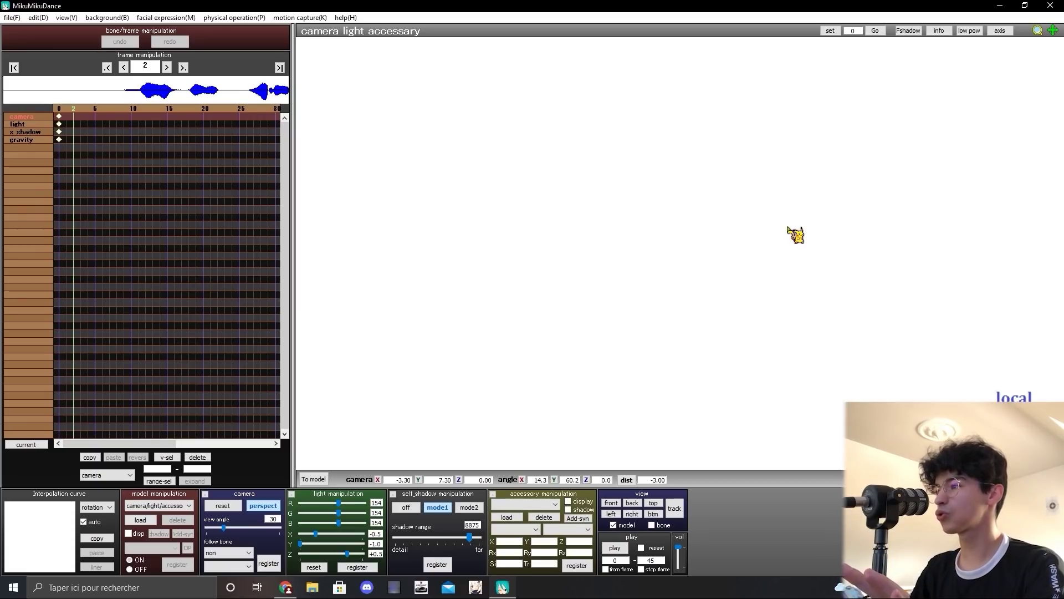
scroll(787, 227, down, 1)
right_drag(814, 262, 869, 234)
scroll(898, 257, up, 2)
scroll(898, 256, down, 10)
scroll(875, 245, up, 6)
scroll(869, 238, down, 2)
scroll(868, 233, up, 1)
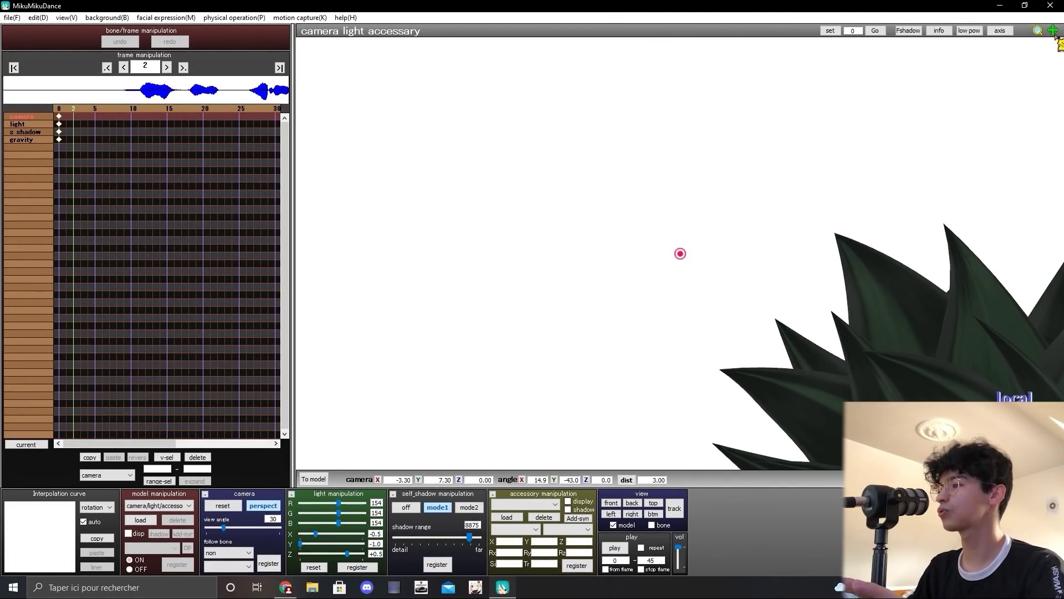
Frame C-Gon in a slightly angled upper-body shot, angle X -7.4, Y -12.0, distance 3.00, and register the camera on frame 2
drag(1056, 36, 1030, 63)
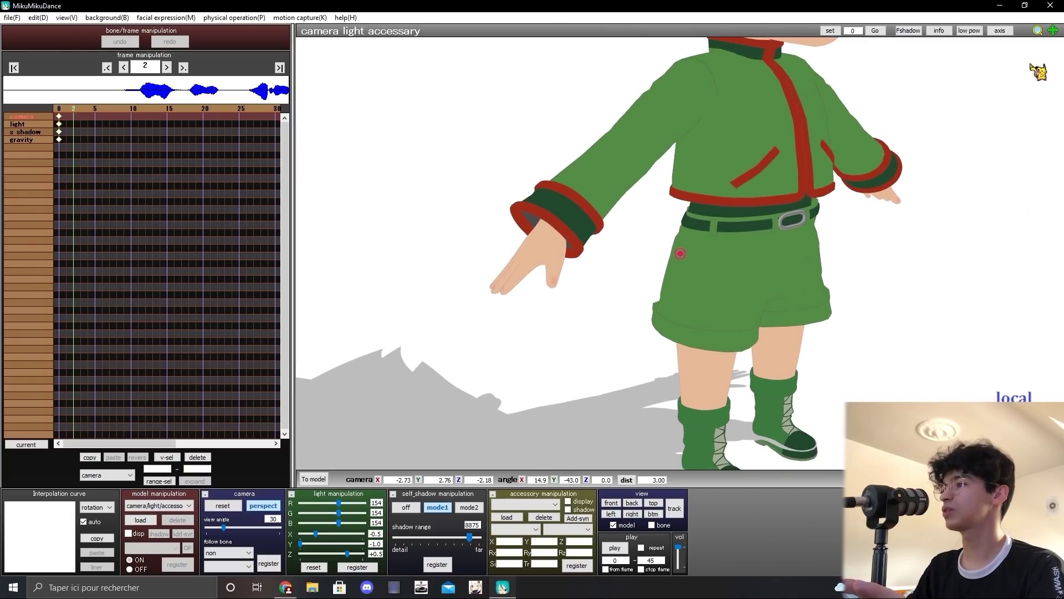
right_drag(1030, 63, 1005, 49)
drag(1052, 31, 1063, 25)
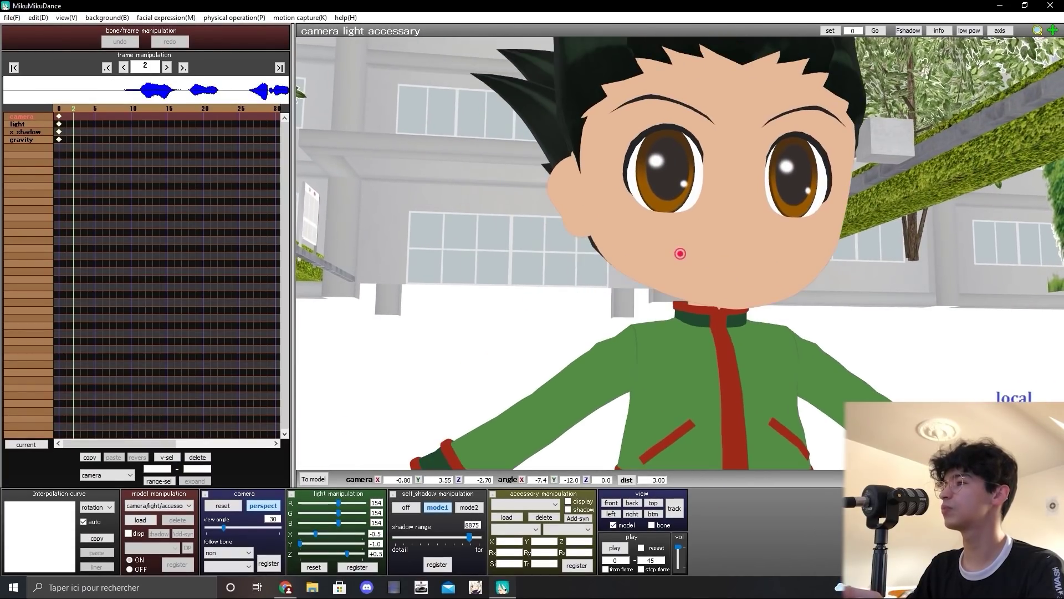
middle_drag(1034, 61, 1059, 162)
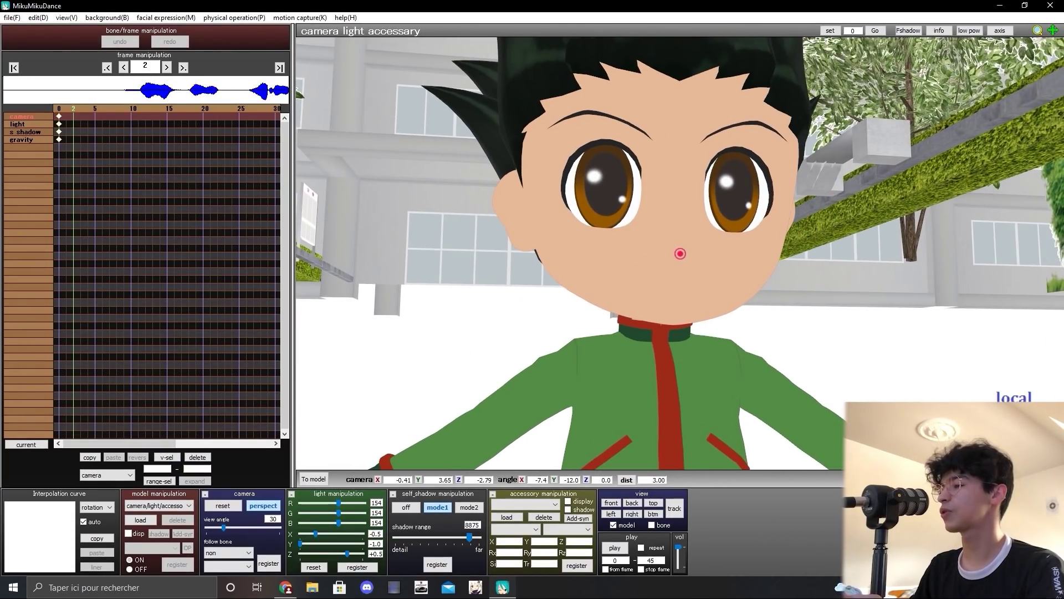
scroll(570, 253, down, 5)
scroll(570, 252, up, 4)
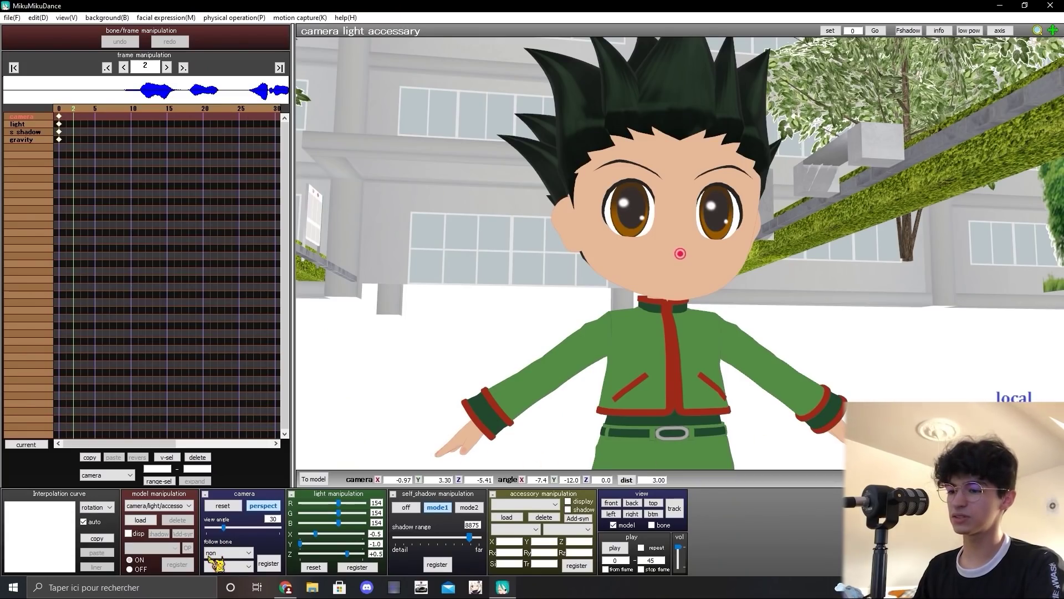
click(260, 556)
Step forward and back through the frames to check the camera shot around the frame 2 keyframe
key(Right)
key(Right)
key(Right)
key(Right)
key(Right)
key(Right)
key(Right)
key(Right)
key(Right)
key(Right)
key(Right)
key(Right)
key(Right)
key(Right)
key(Right)
key(Left)
key(Left)
key(Left)
key(Left)
key(Left)
key(Left)
key(Left)
key(Left)
key(Left)
key(Left)
key(Left)
key(Left)
key(Left)
key(Left)
key(Left)
key(Left)
key(Left)
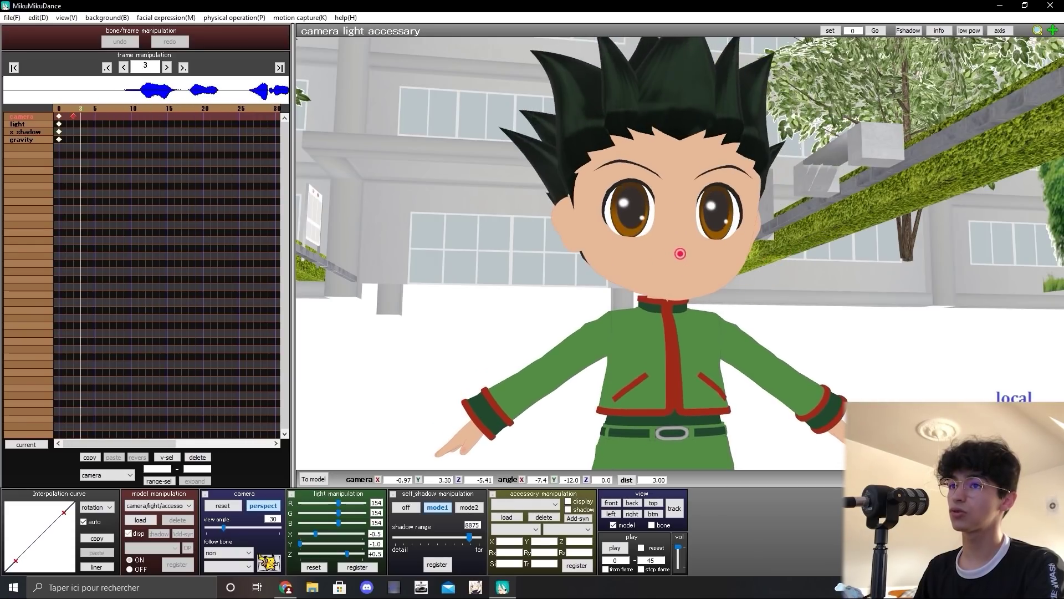
Copy the frame 2 camera keyframe and paste it on frame 0 so the shot starts on C-Gon
key(Right)
key(Left)
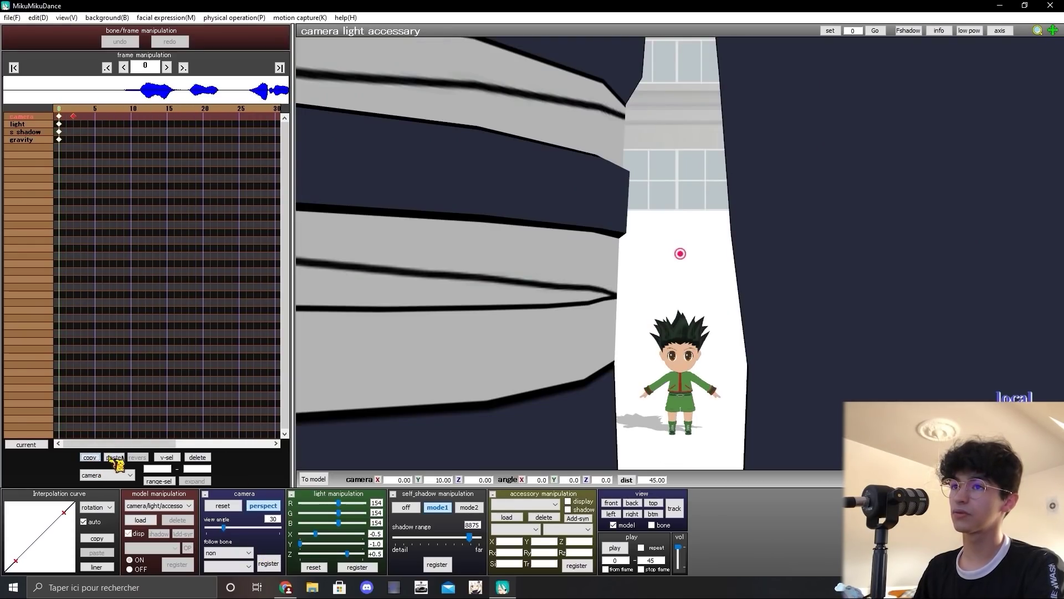
click(110, 457)
key(Right)
key(Right)
key(Right)
key(Left)
key(Left)
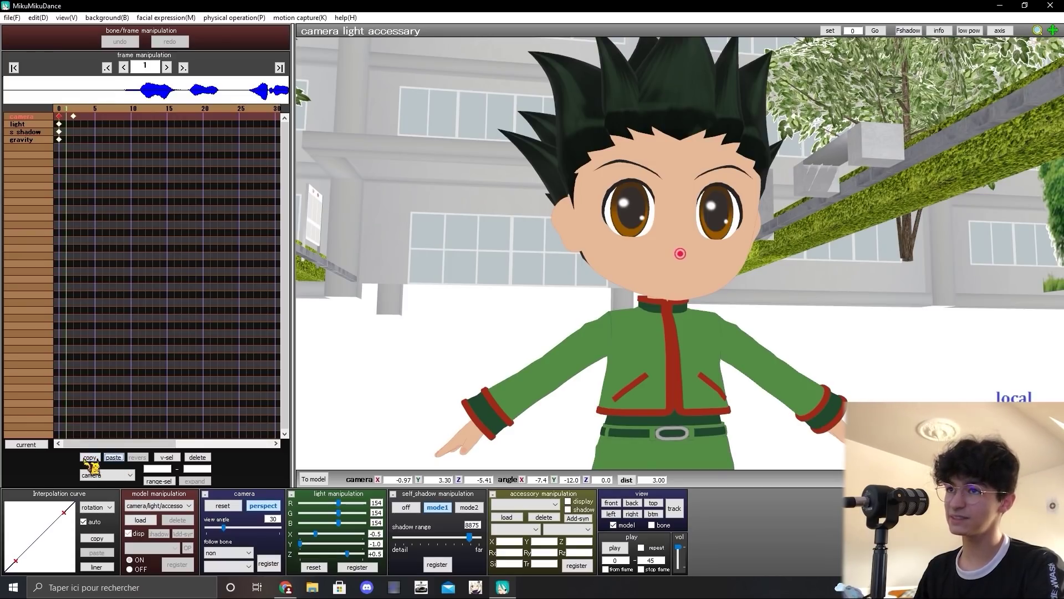
Step forward through the frames to check the camera shot from the pasted opening keyframe onward
key(Right)
key(Right)
key(Right)
key(Right)
key(Right)
key(Right)
key(Right)
key(Right)
key(Right)
key(Right)
key(Right)
key(Right)
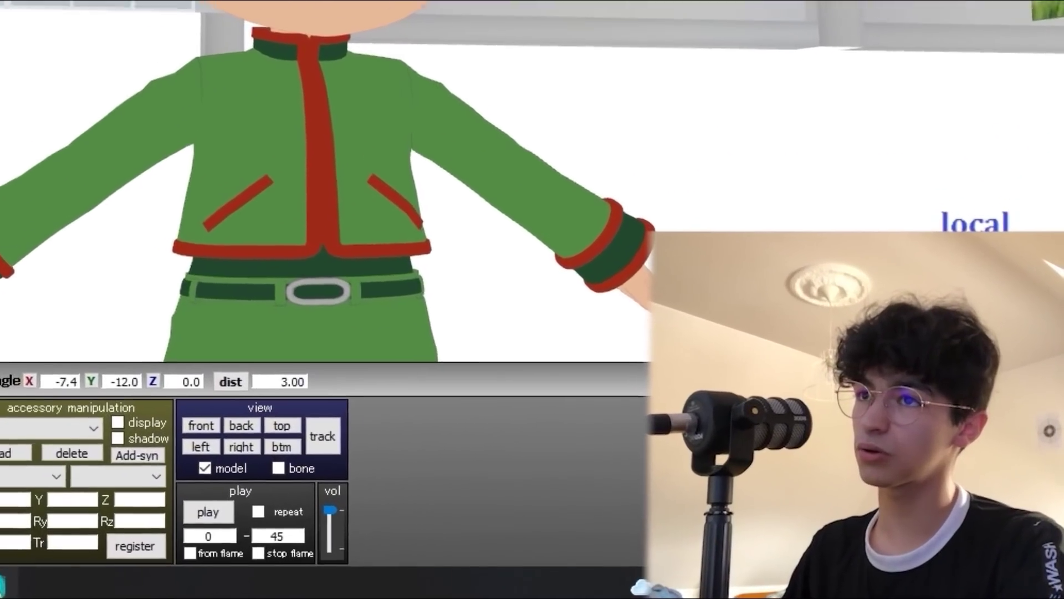
Reframe C-Gon from his other side on frame 12, angle X -15.5, Y 31.5, distance 3.00, and register the camera
click(74, 116)
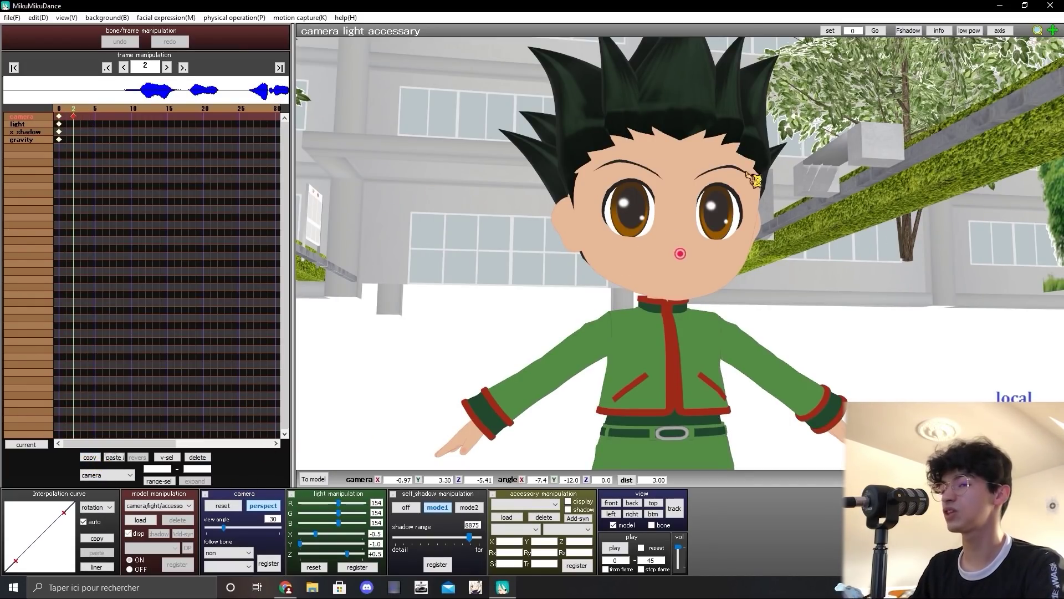
key(Right)
key(Right)
key(Right)
key(Right)
key(Right)
key(Right)
key(Right)
key(Right)
key(Right)
key(Right)
right_drag(656, 353, 923, 146)
drag(1057, 32, 978, 36)
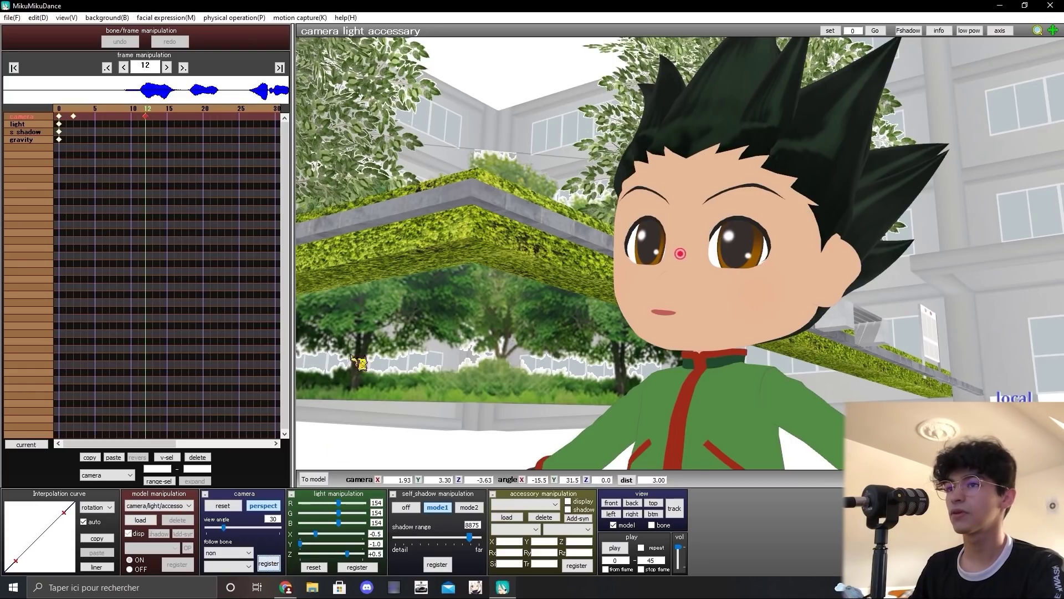
Step back and forward through the frames to check the camera move leading to frame 12
key(Left)
key(Left)
key(Left)
key(Left)
key(Left)
key(Left)
key(Left)
key(Left)
key(Right)
key(Right)
key(Right)
key(Right)
key(Right)
key(Right)
key(Right)
key(Right)
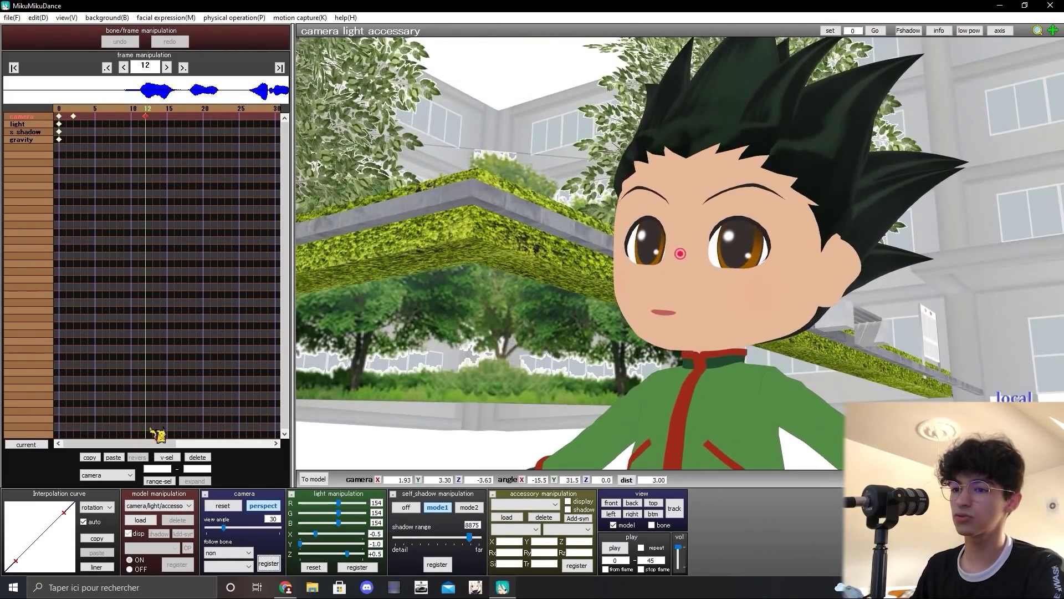
Move the camera keyframe from frame 12 to frame 13 by copying it, deleting the original and pasting the copy
click(89, 457)
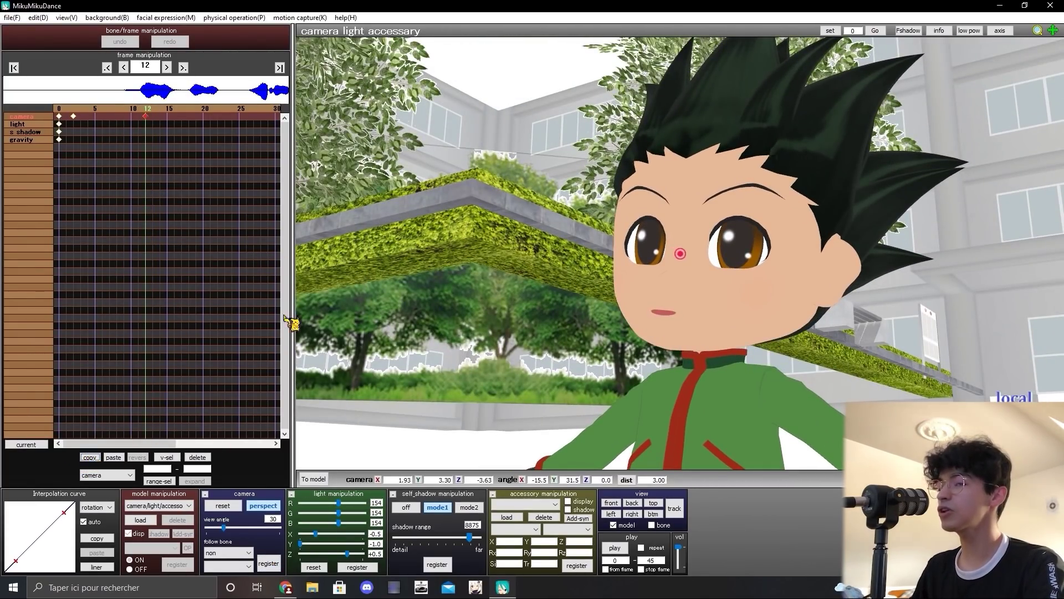
key(Left)
key(Left)
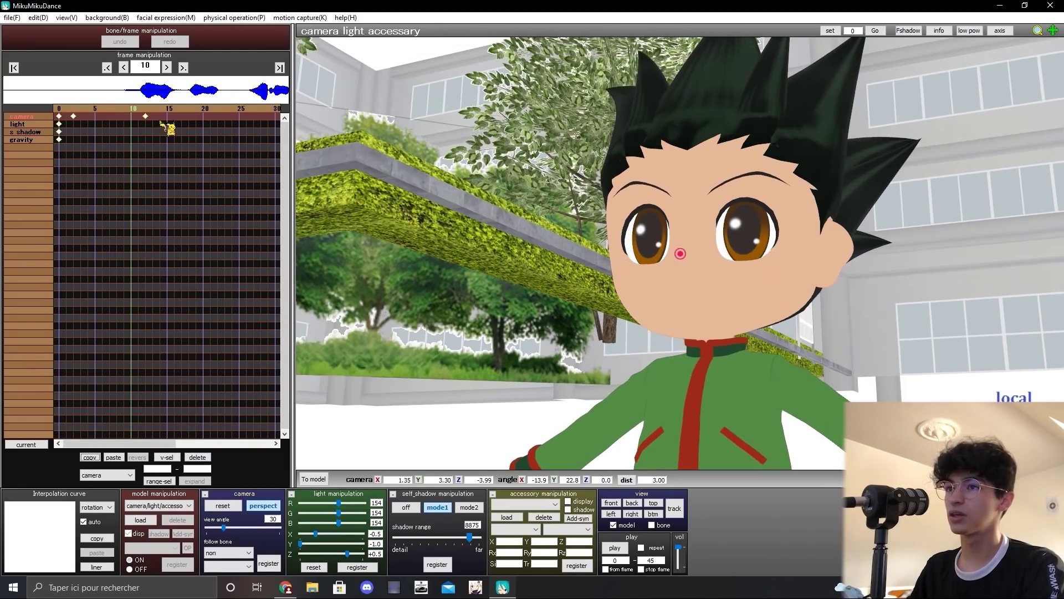
click(197, 457)
key(Right)
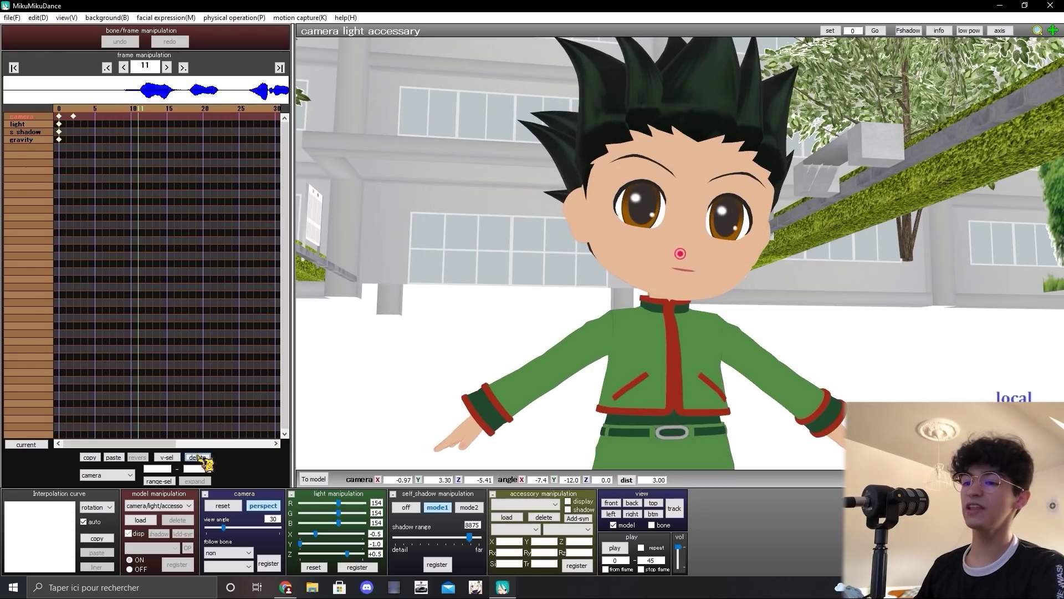
key(Right)
key(Right)
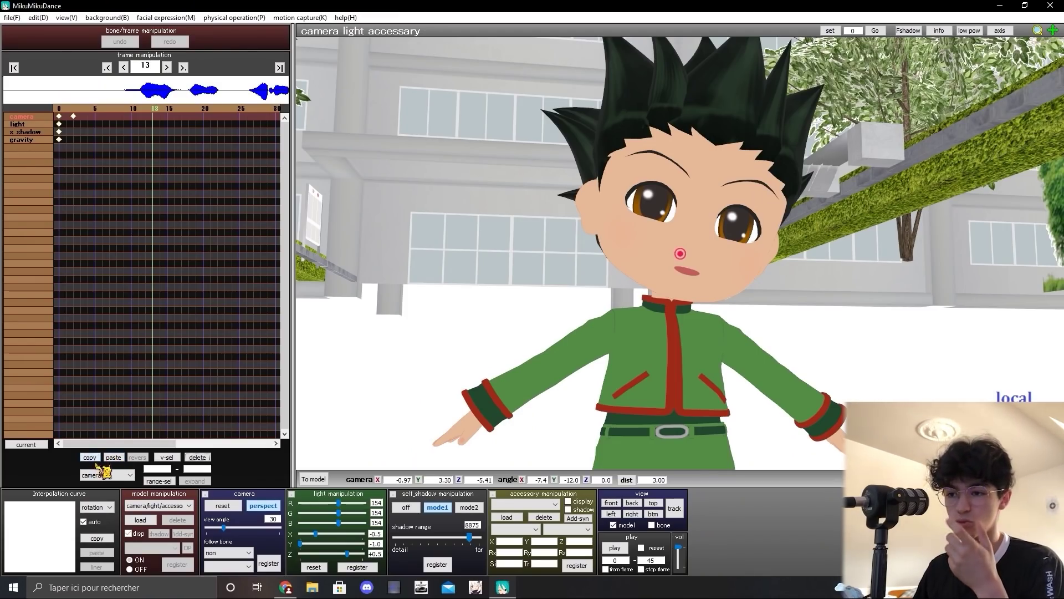
click(114, 457)
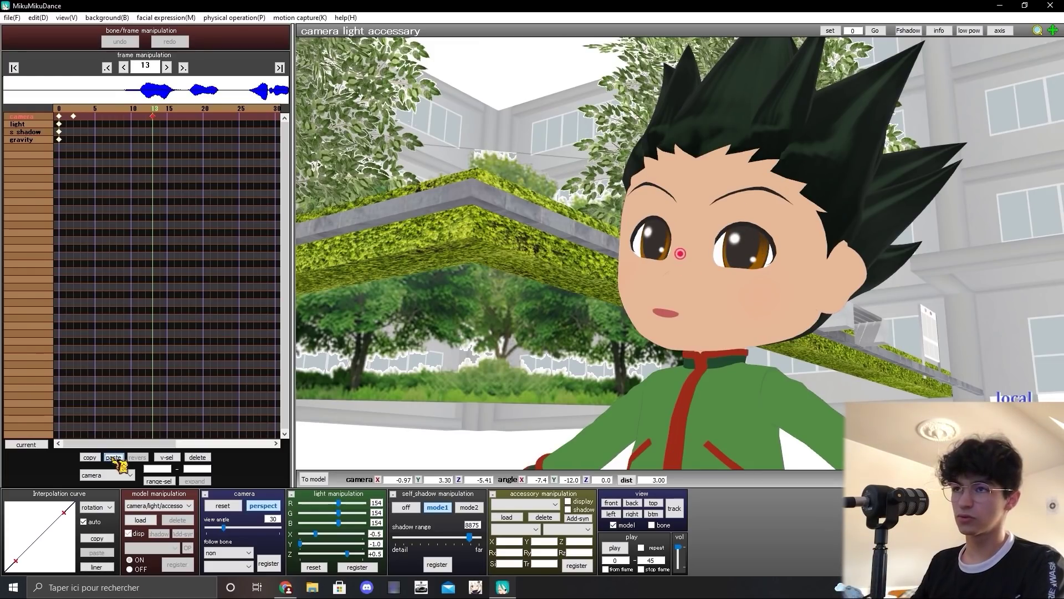
Delete the camera keyframes on frames 13 and 2
key(Left)
key(Left)
key(Left)
key(Left)
key(Left)
key(Left)
key(Left)
key(Left)
key(Left)
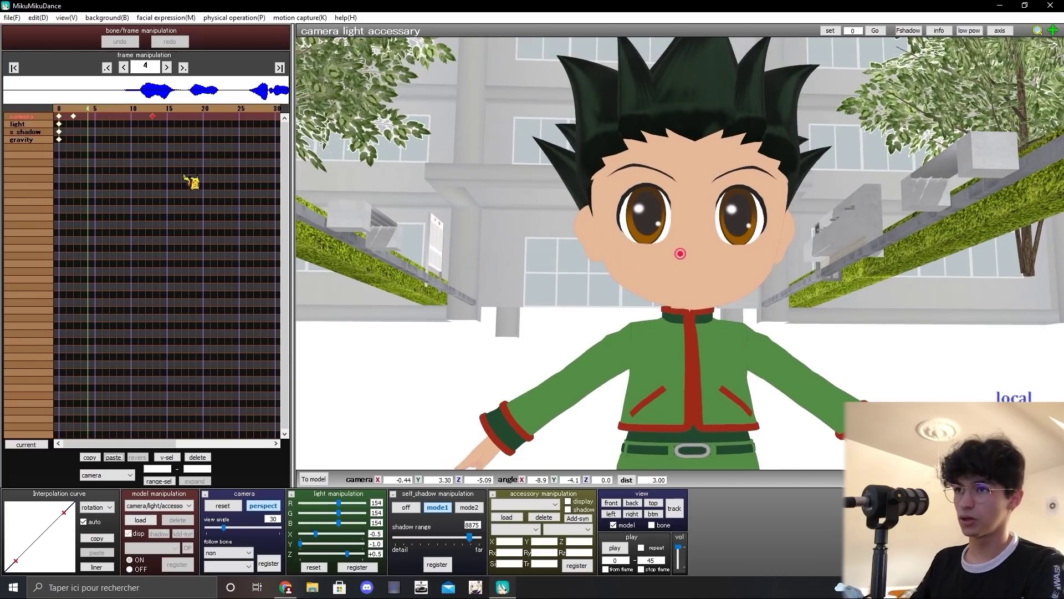
click(198, 458)
key(Right)
key(Right)
key(Right)
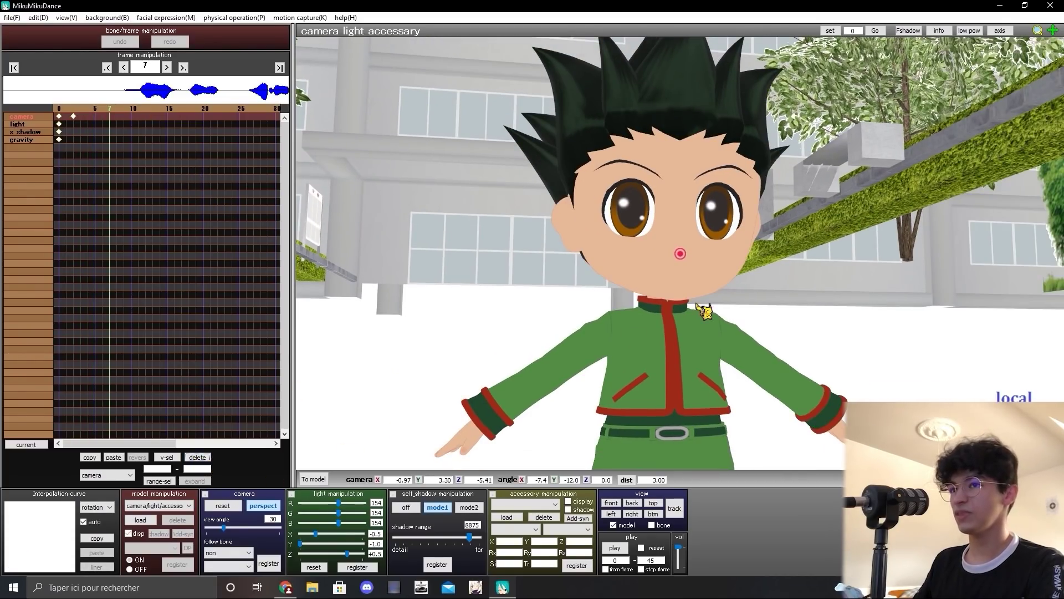
click(207, 455)
Centre C-Gon's face in the shot on frame 0, camera X -0.07, Y 4.00, Z -5.50, and register the camera there and on frame 5
key(Left)
key(Left)
key(Left)
key(Left)
key(Left)
key(Left)
key(Left)
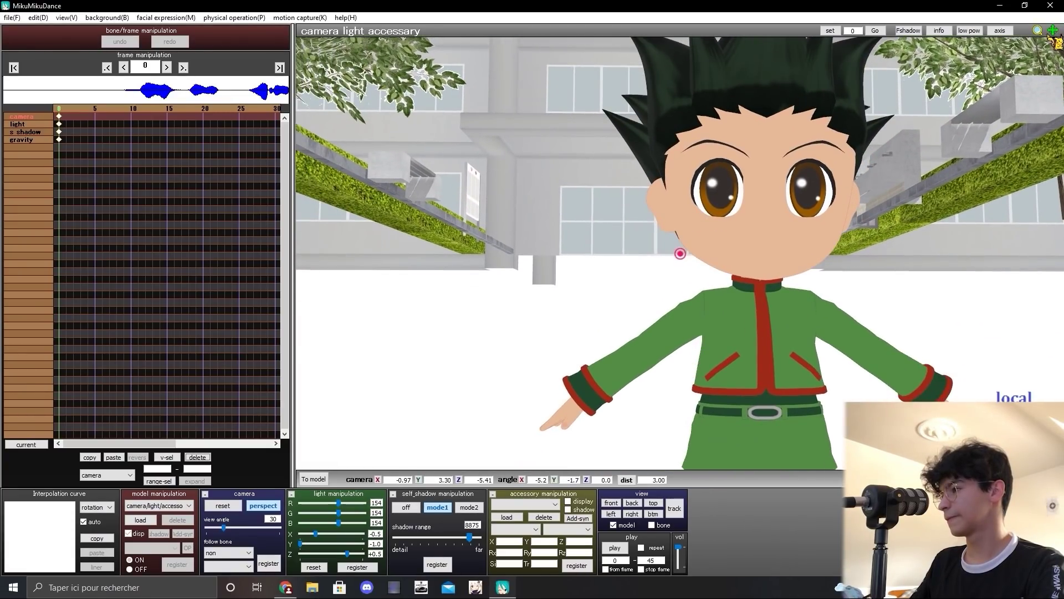
drag(1051, 36, 1027, 53)
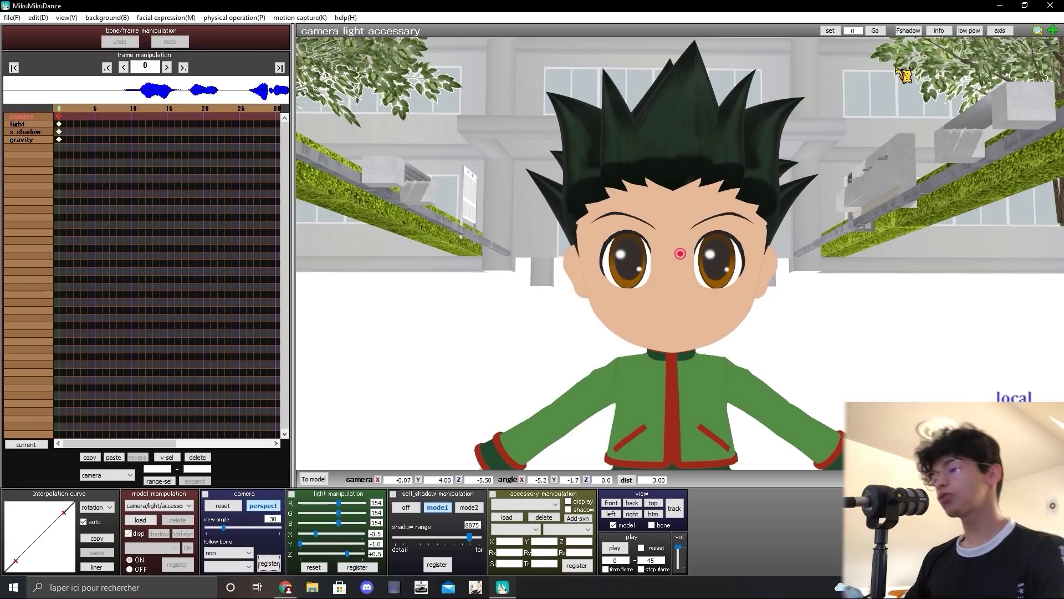
key(Right)
key(Right)
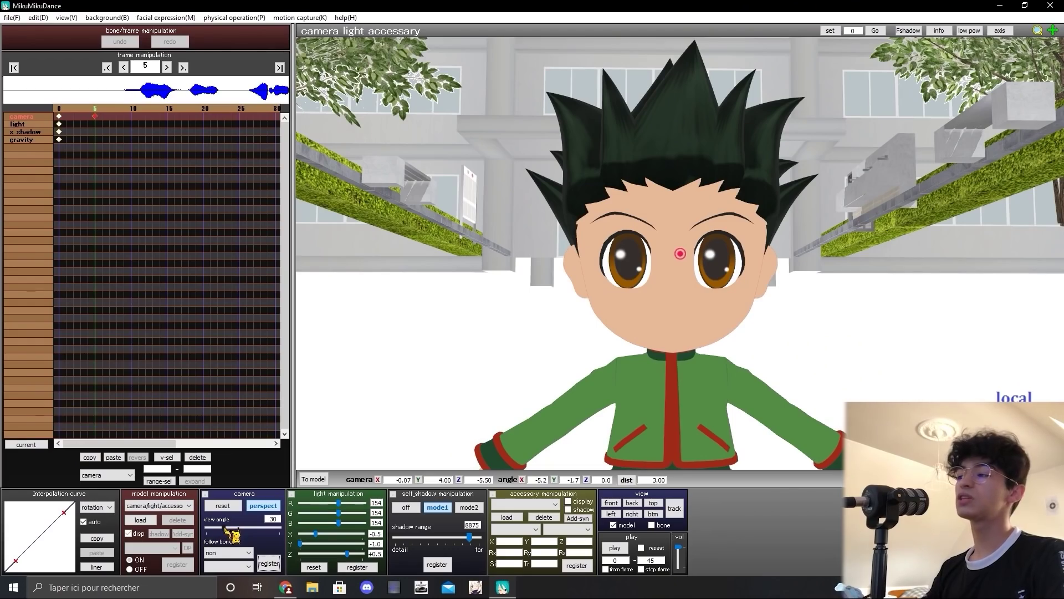
On frame 41, narrow the camera's view angle to 17, rotate the shot to angle X -1.1, Y -9.7, and register the camera
mouse_move(228, 530)
mouse_down()
mouse_move(210, 538)
mouse_move(290, 540)
mouse_move(221, 532)
mouse_up()
key(Left)
key(Right)
key(Right)
key(Right)
key(Right)
key(Right)
key(Right)
key(Right)
key(Right)
key(Right)
key(Right)
key(Right)
key(Right)
key(Right)
key(Right)
key(Right)
key(Right)
key(Right)
key(Right)
key(Right)
key(Right)
key(Right)
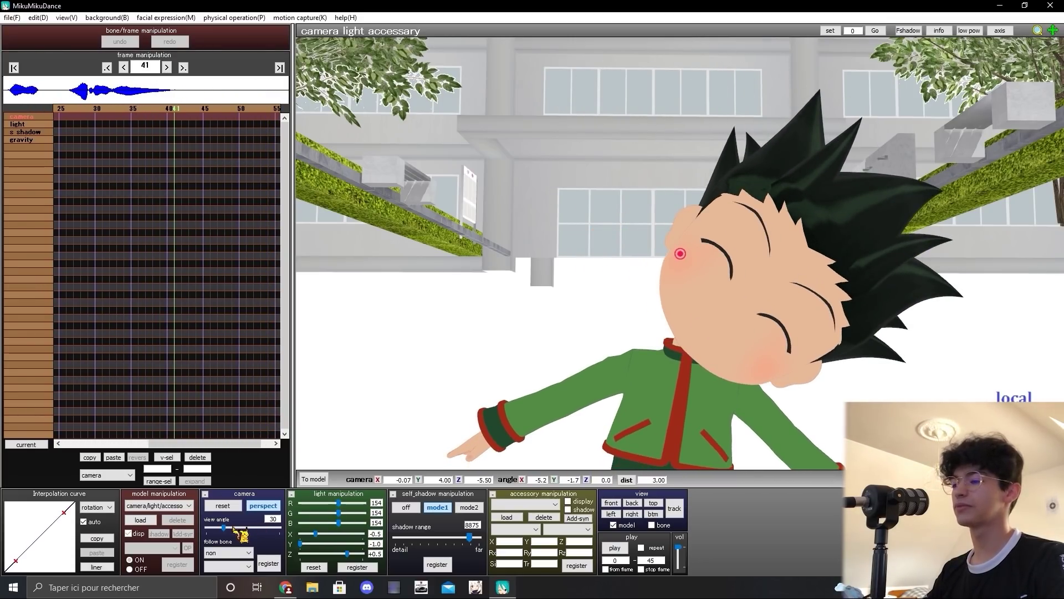
drag(224, 529, 215, 529)
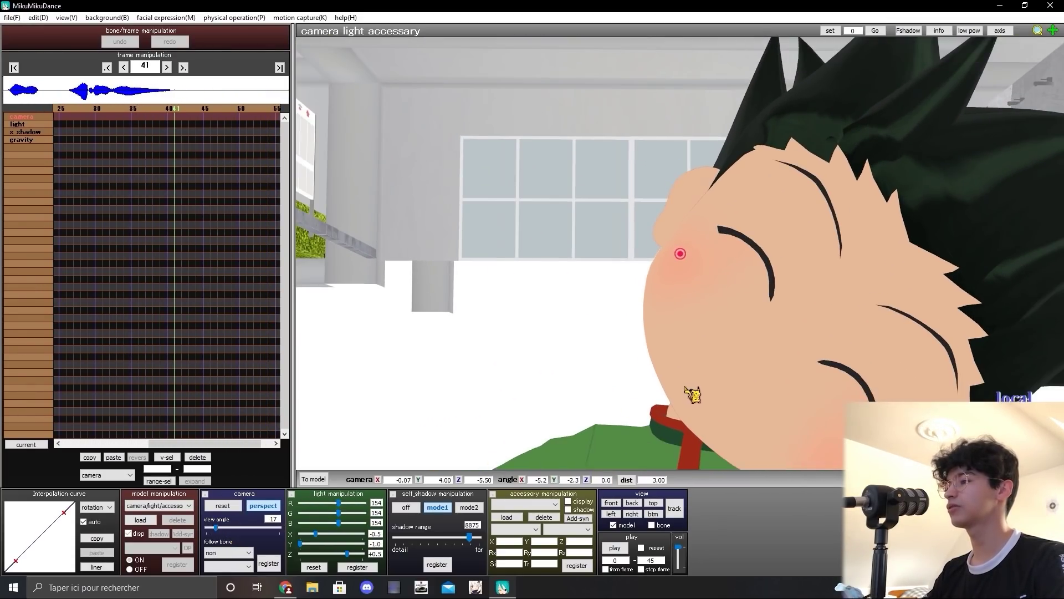
right_drag(684, 387, 691, 390)
click(276, 566)
Go back and forth through the frames between 0 and 42 to check the camera zoom onto C-Gon's face
key(Left)
key(Left)
key(Left)
key(Left)
key(Left)
key(Left)
key(Left)
key(Left)
key(Left)
key(Left)
key(Left)
key(Left)
key(Left)
key(Left)
key(Left)
key(Left)
key(Left)
key(Left)
key(Left)
key(Left)
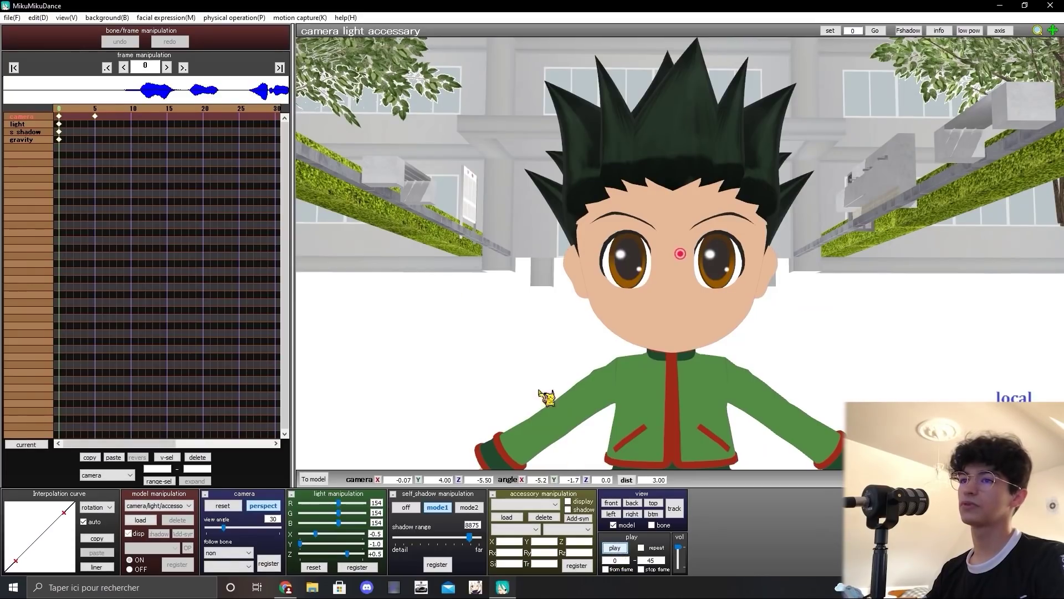
key(Right)
key(Right)
key(Right)
key(Right)
key(Right)
key(Right)
key(Right)
key(Right)
key(Right)
key(Right)
key(Right)
key(Right)
key(Right)
key(Right)
key(Right)
key(Right)
key(Right)
key(Right)
key(Right)
key(Right)
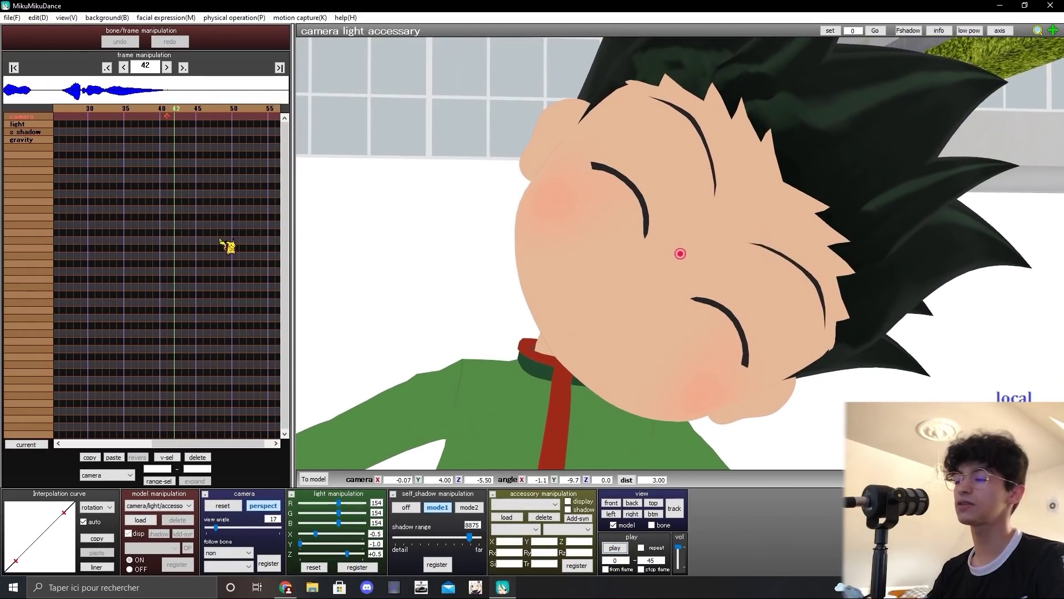
key(Left)
key(Left)
key(Left)
key(Left)
key(Left)
key(Left)
key(Left)
key(Left)
key(Left)
key(Left)
key(Left)
key(Left)
key(Left)
key(Left)
key(Left)
key(Left)
key(Left)
key(Left)
key(Left)
key(Left)
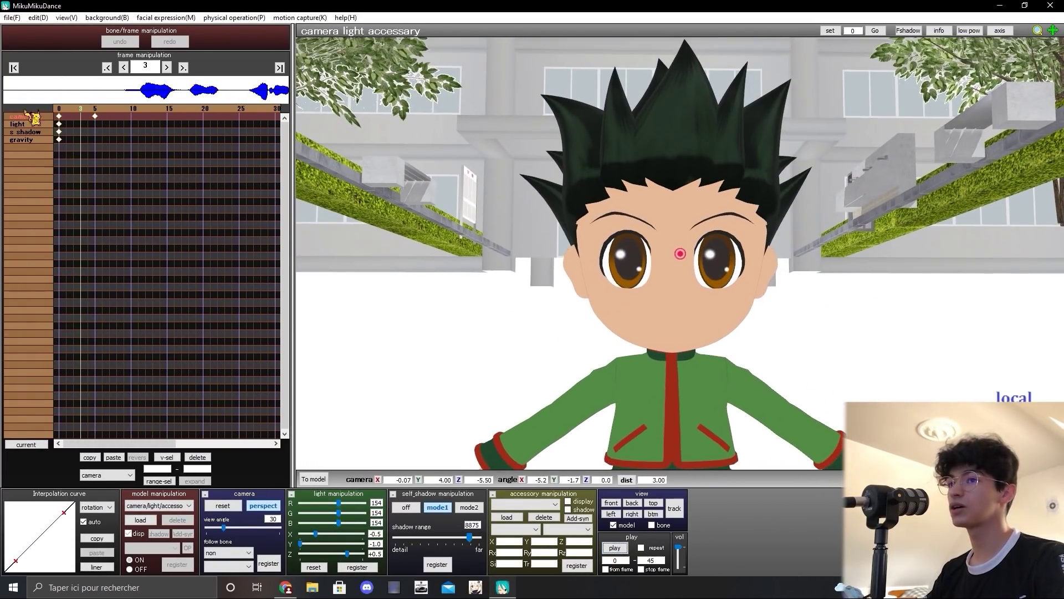
Step forward to frame 41 and back towards the start to examine the camera's zoom and tilt onto C-Gon's face
key(Right)
key(Right)
key(Right)
key(Right)
key(Right)
key(Right)
key(Right)
key(Right)
key(Right)
key(Right)
key(Right)
key(Right)
key(Right)
key(Right)
key(Right)
key(Right)
key(Right)
key(Right)
key(Right)
key(Right)
key(Right)
key(Right)
key(Right)
key(Right)
key(Right)
key(Right)
key(Right)
key(Right)
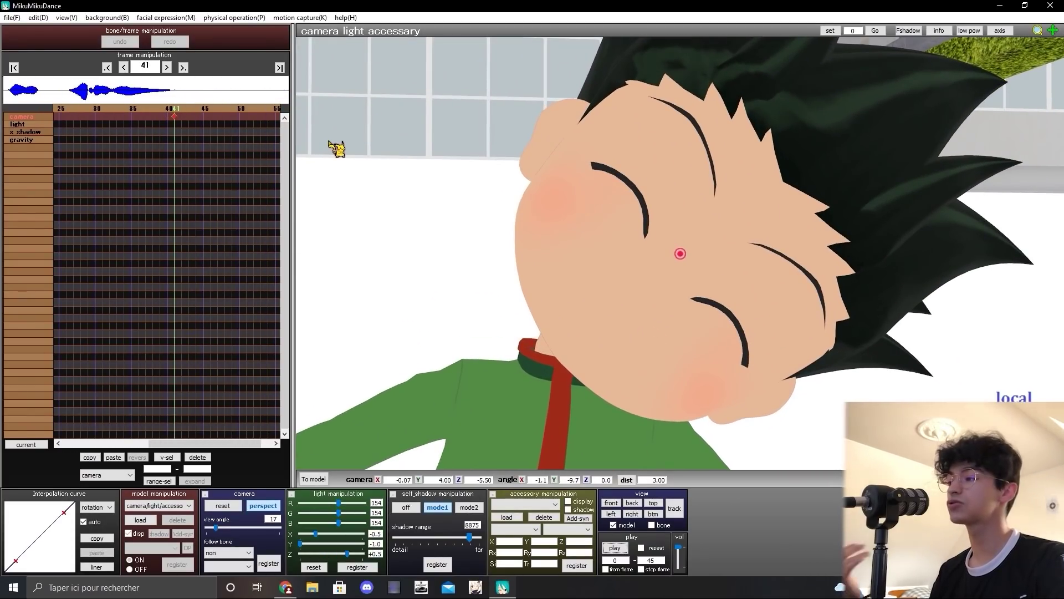
key(Left)
key(Left)
key(Left)
key(Left)
key(Left)
key(Left)
key(Left)
key(Left)
key(Left)
key(Left)
key(Left)
key(Left)
key(Left)
key(Left)
key(Left)
key(Left)
key(Left)
key(Left)
key(Left)
key(Left)
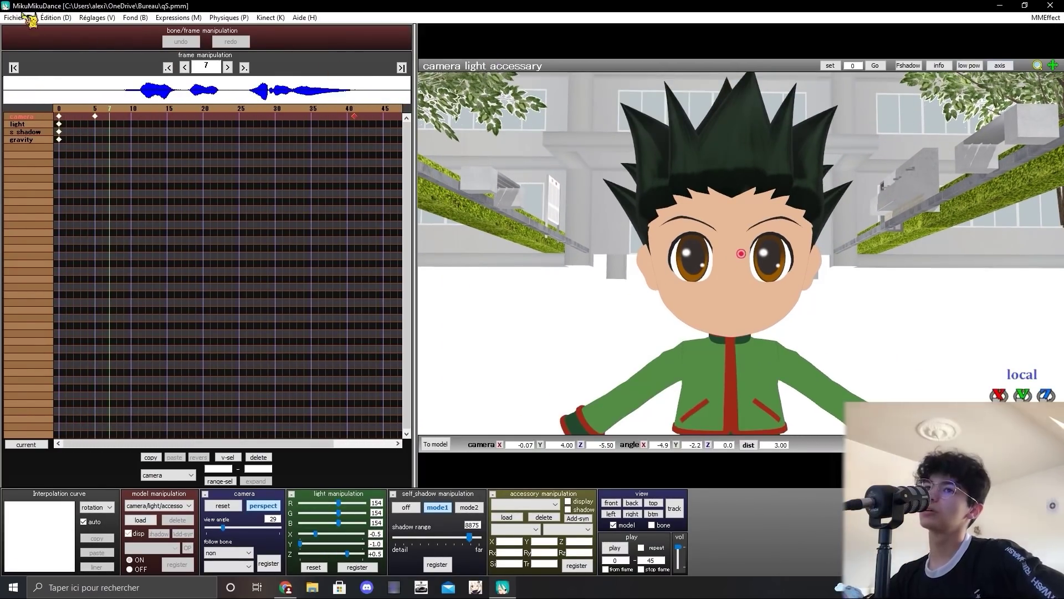
Export the animation to the desktop as the AVI file CX, frames 0 to 45 at 60 fps in AVI Raw format
click(16, 17)
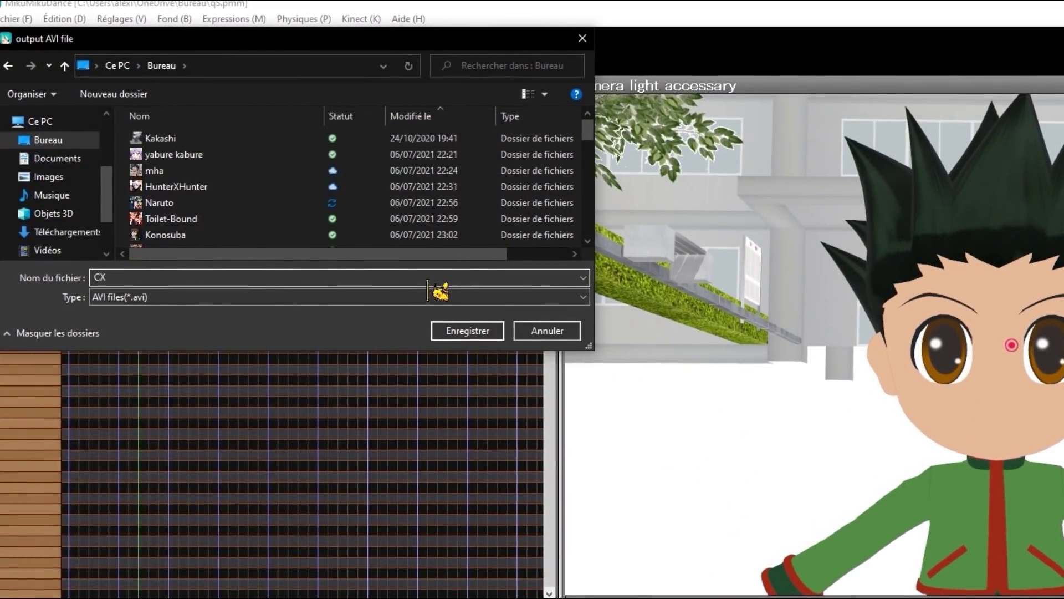
click(466, 330)
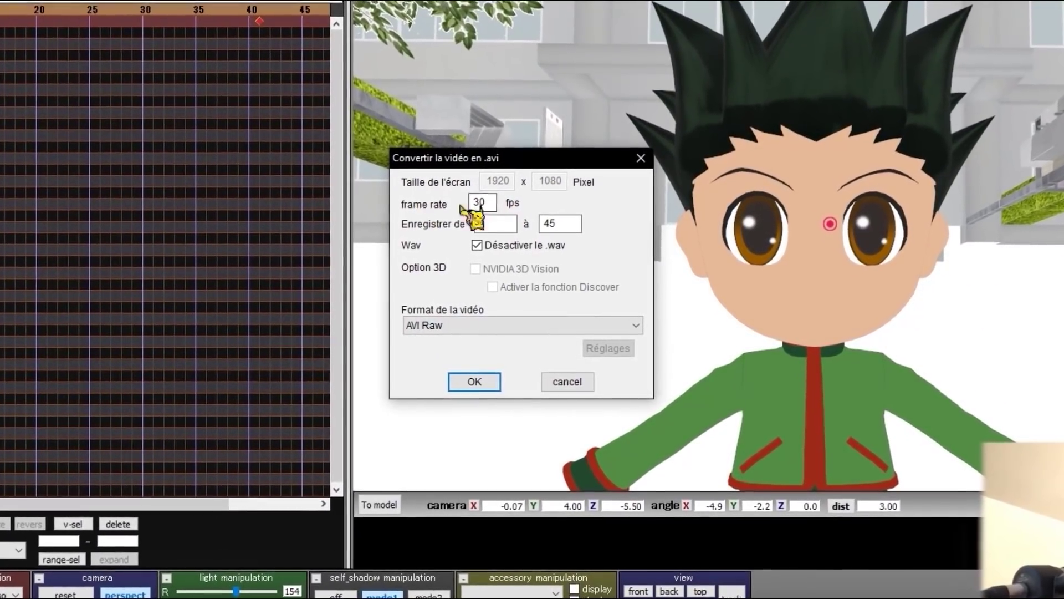
double_click(481, 203)
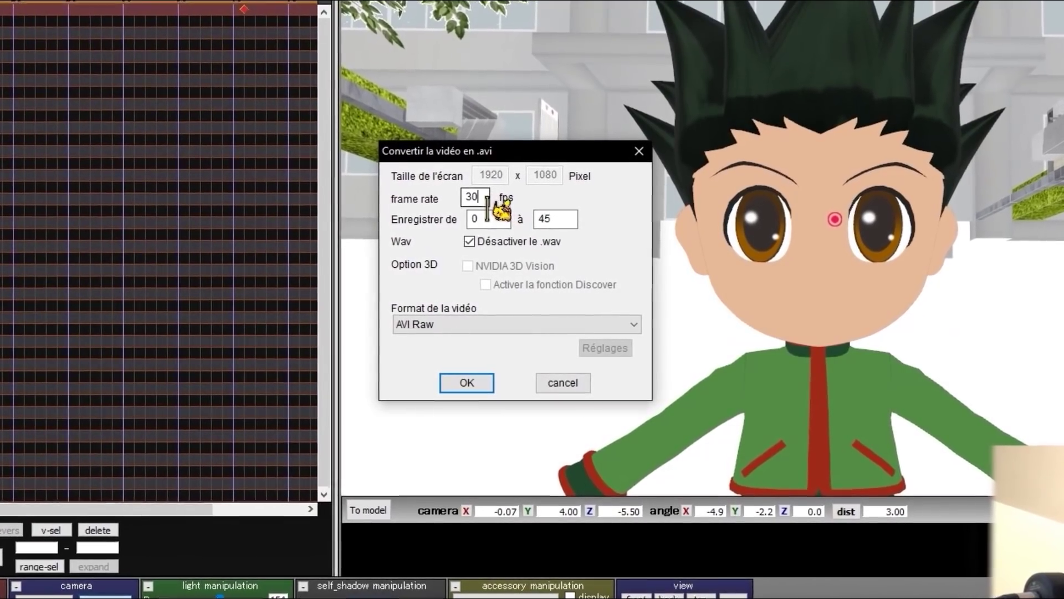
text(60)
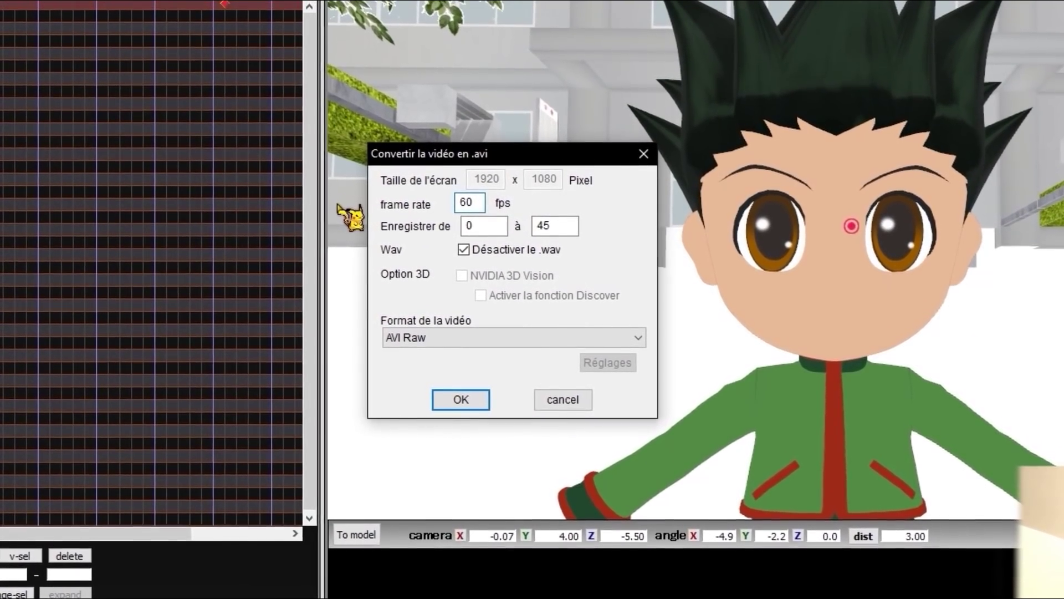
click(460, 402)
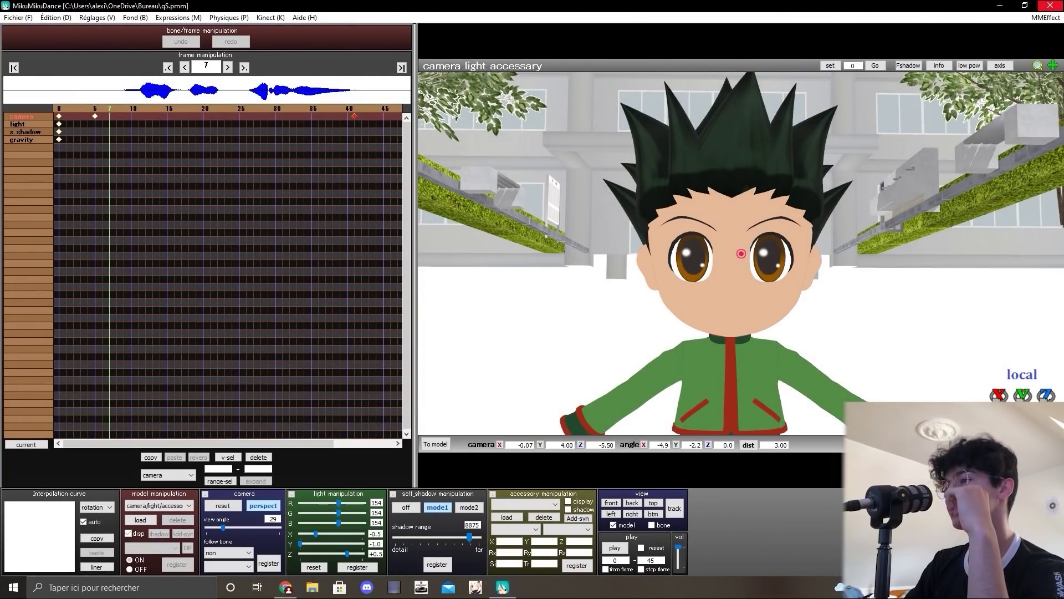
Quit MikuMikuDance without saving and place the CX video directly below the qS file on the desktop
click(1050, 5)
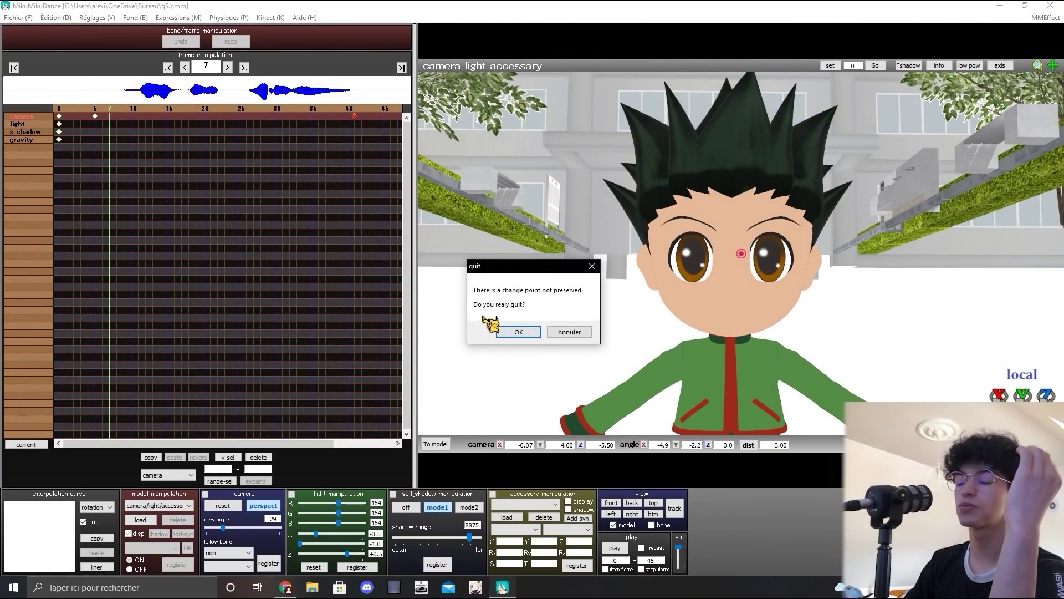
click(540, 333)
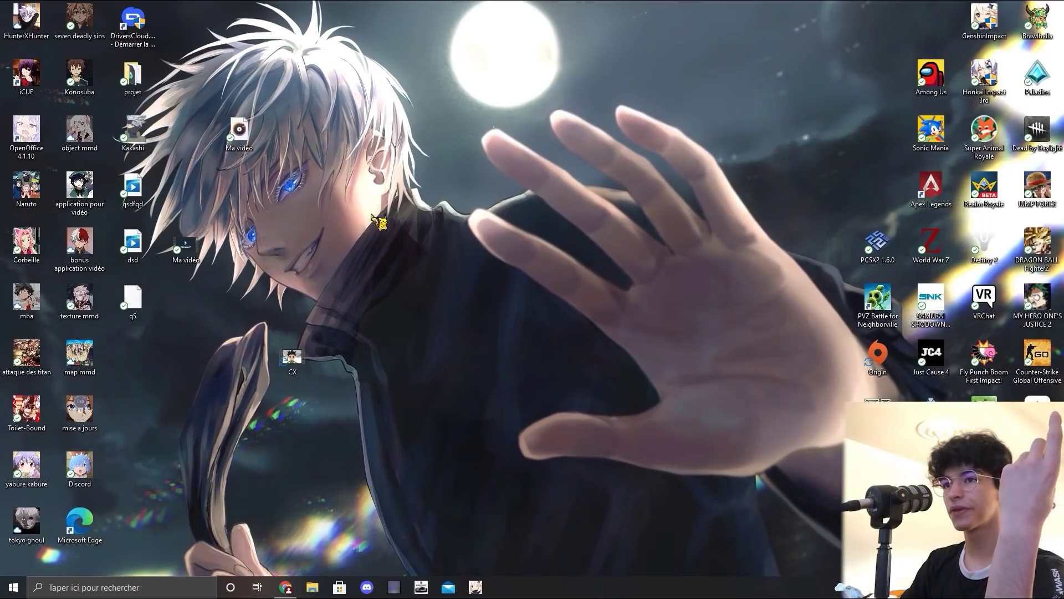
drag(292, 357, 154, 355)
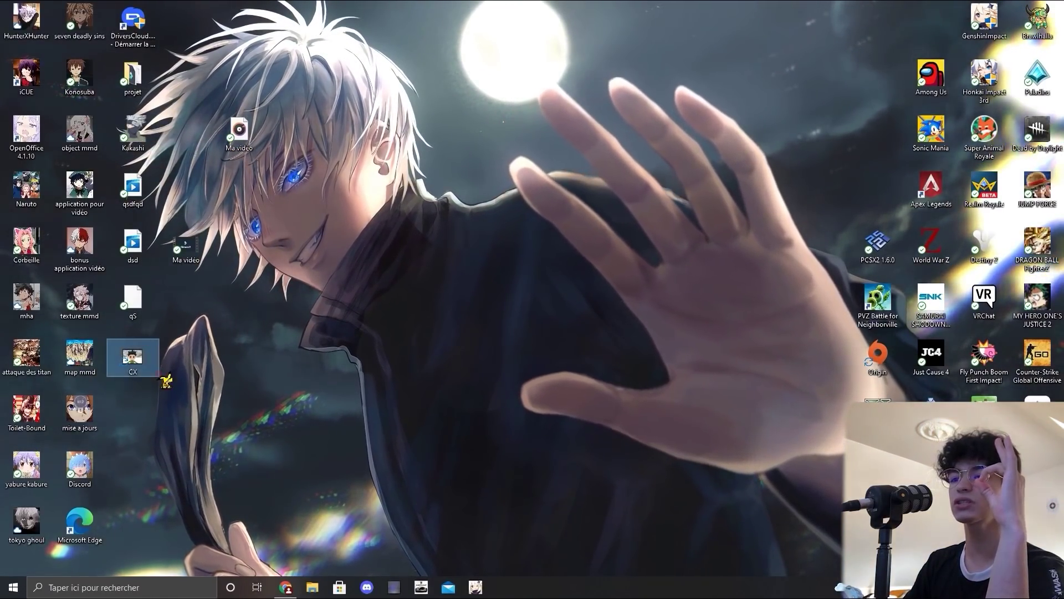
Examine the properties of the CX video for its file type and size
click(197, 337)
drag(242, 305, 331, 261)
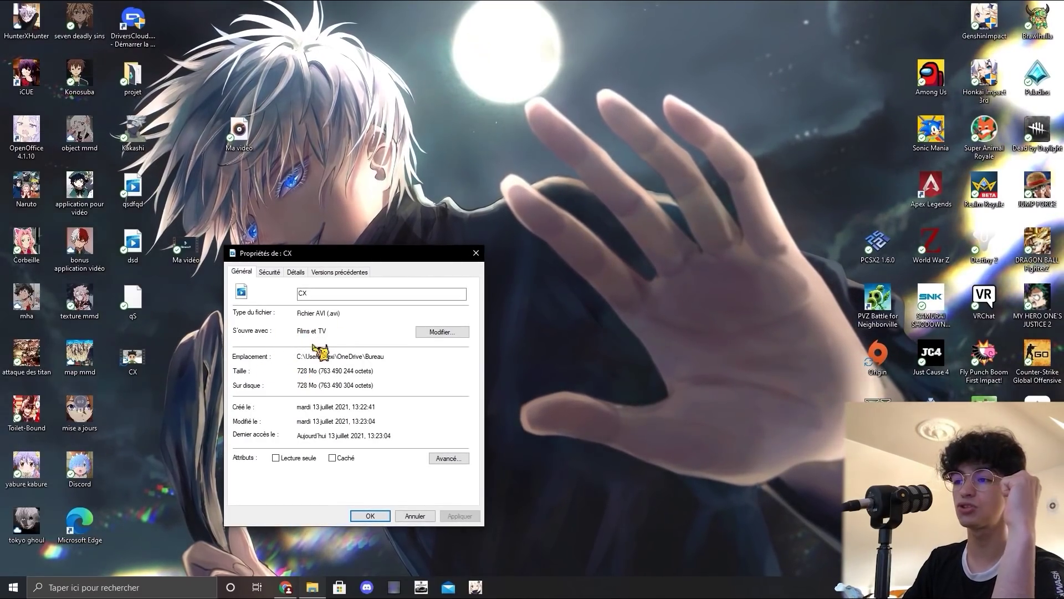
click(475, 253)
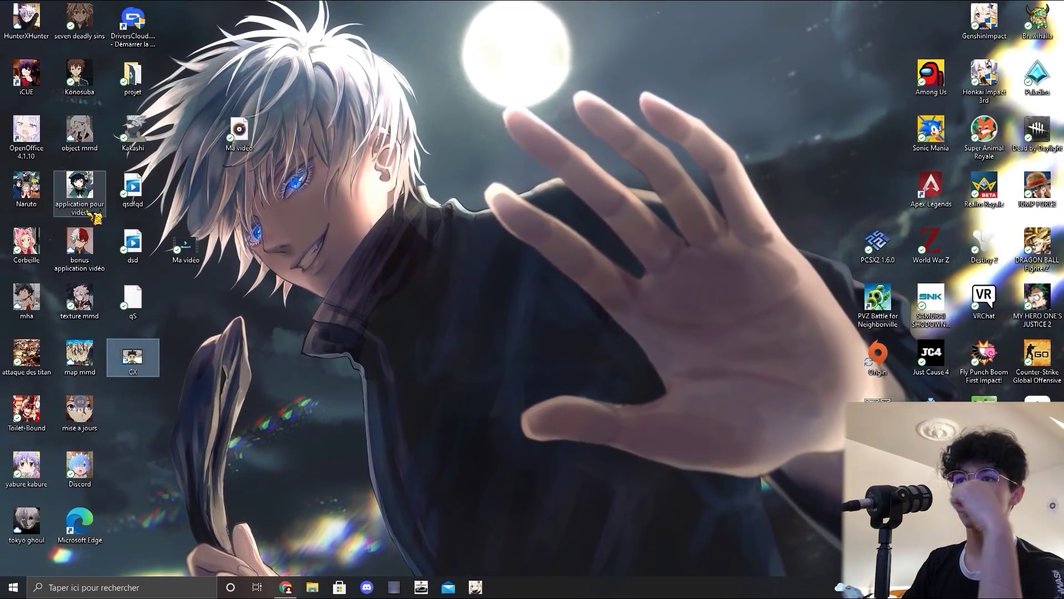
Open the "application pour vidéo" folder from the desktop
click(93, 193)
double_click(94, 195)
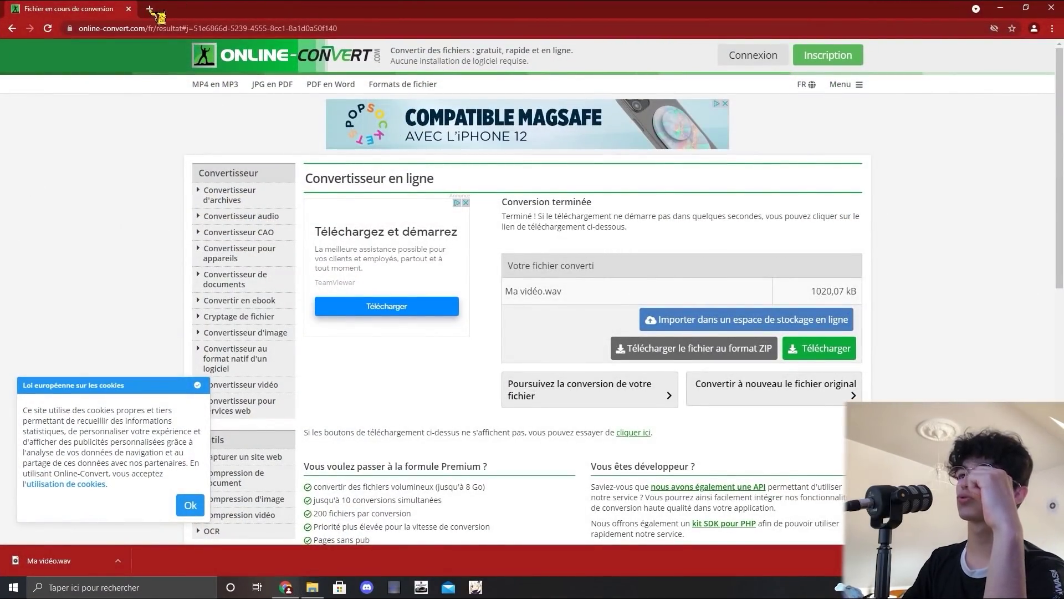
Switch to Chrome, search Google for handbrake and open the official HandBrake site
click(148, 9)
click(129, 9)
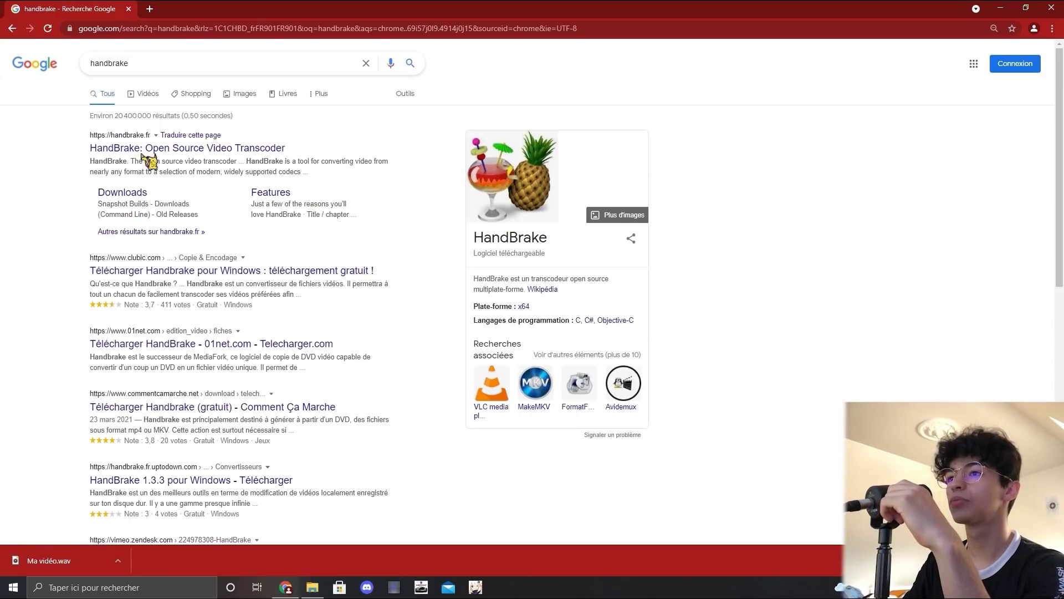
click(191, 149)
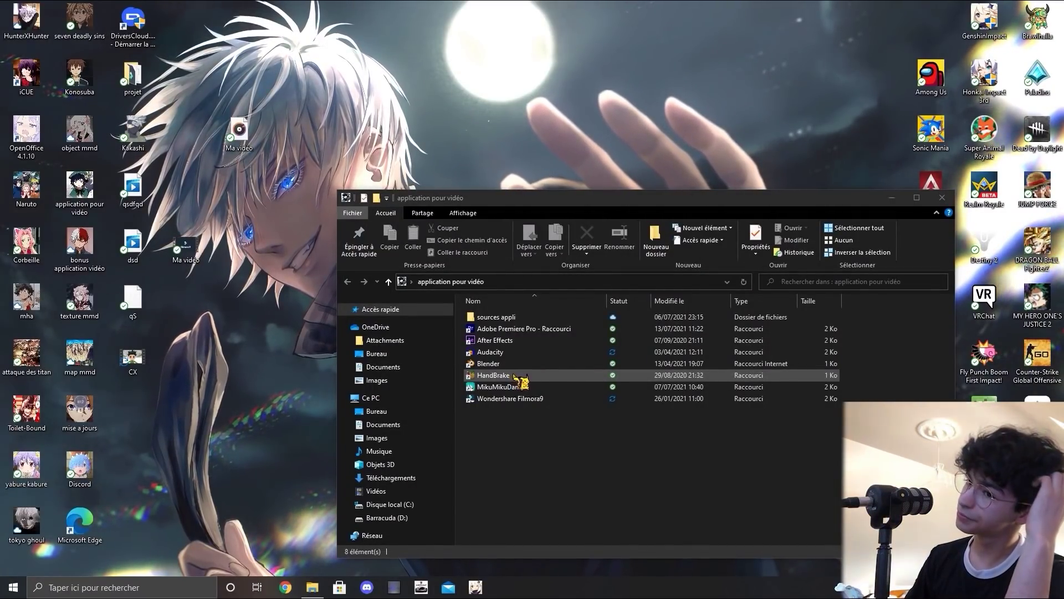
Launch HandBrake from the "application pour vidéo" folder, close the folder and load the CX video from the desktop as the source
click(518, 378)
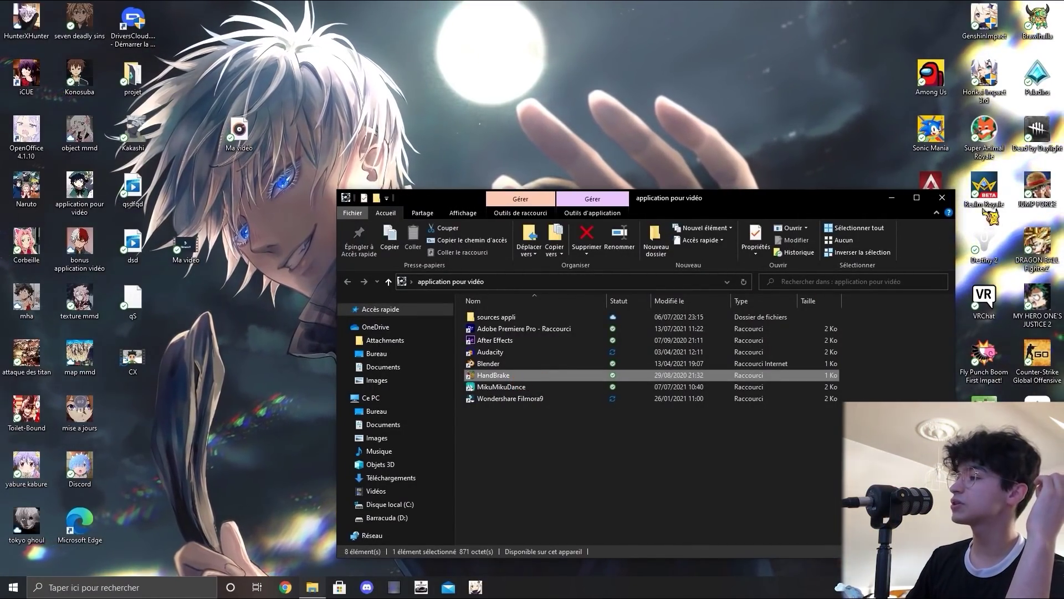
click(942, 197)
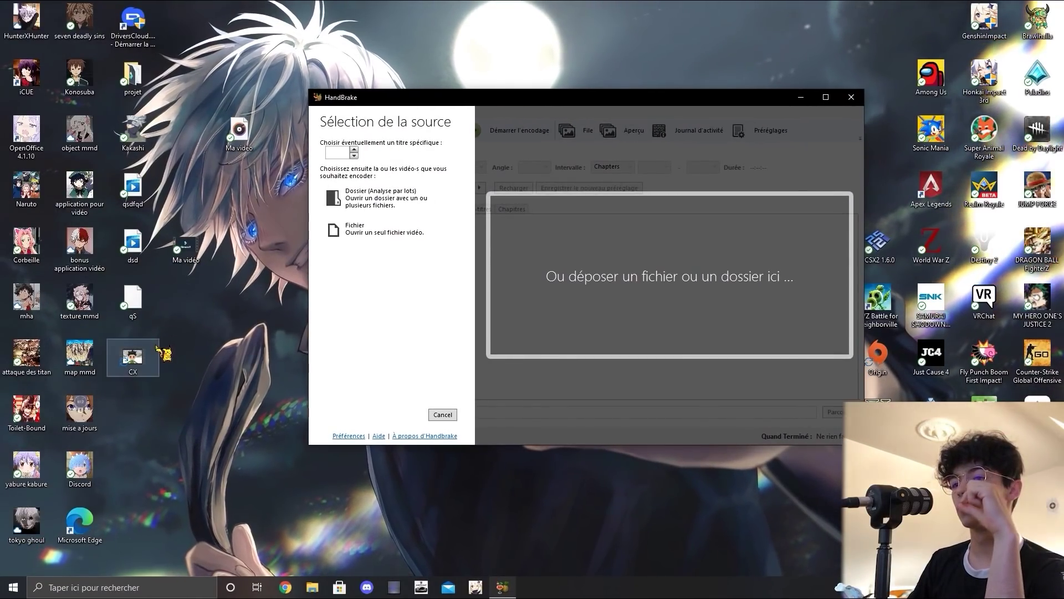
drag(145, 365, 249, 380)
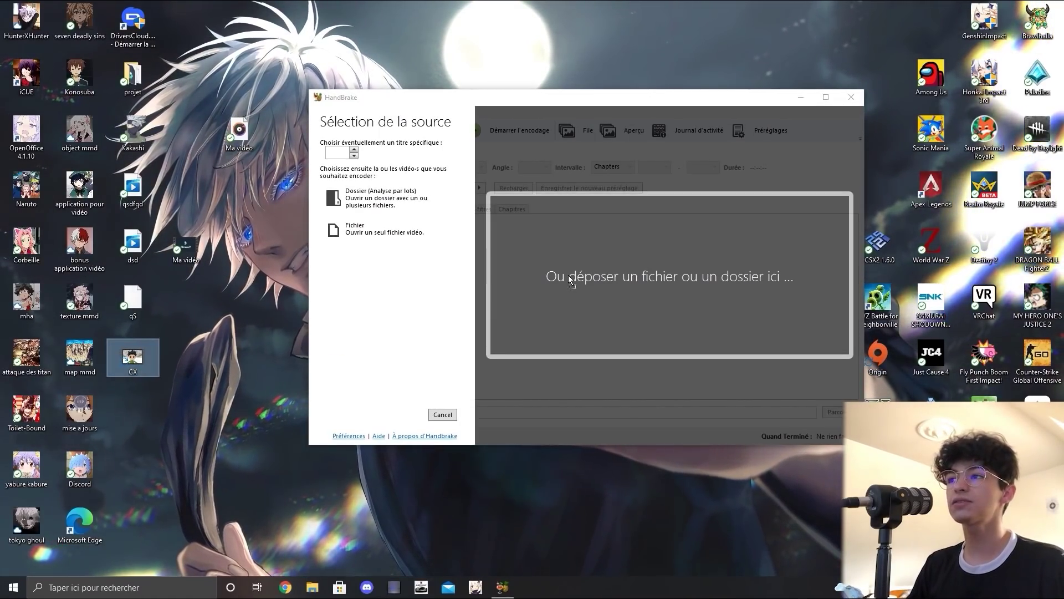
drag(571, 280, 571, 281)
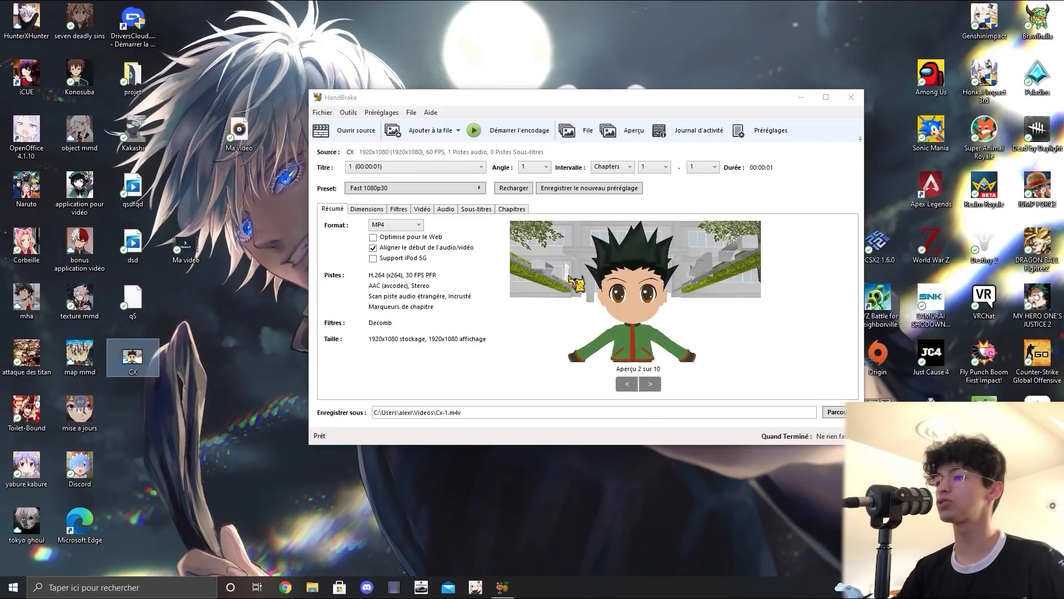
Optimise the MP4 for the web and set the video to constant 60 fps, Ultrafast encoder preset and encoder level 4.2
click(382, 239)
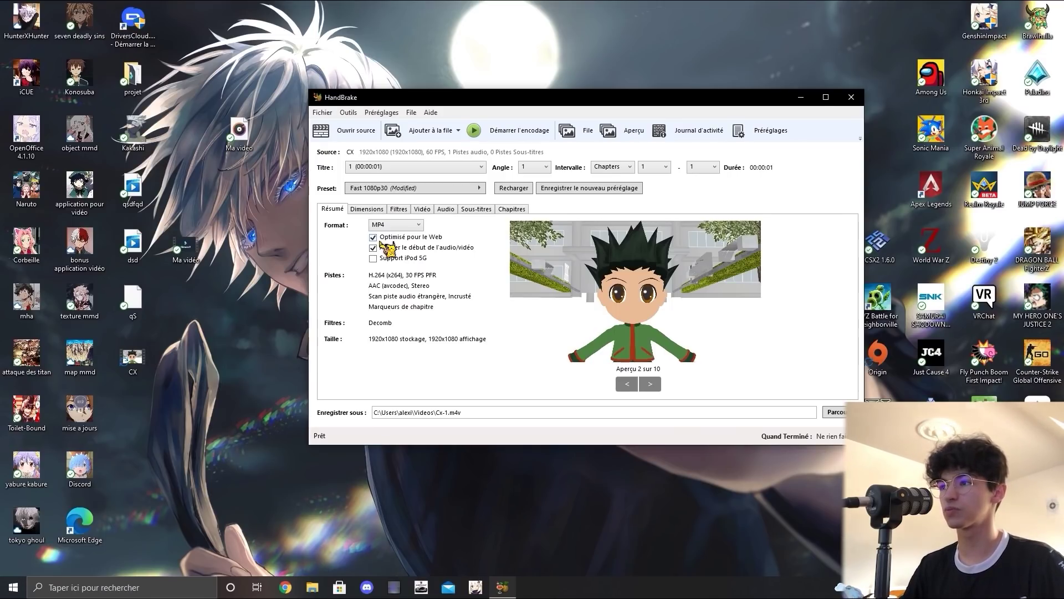
click(422, 209)
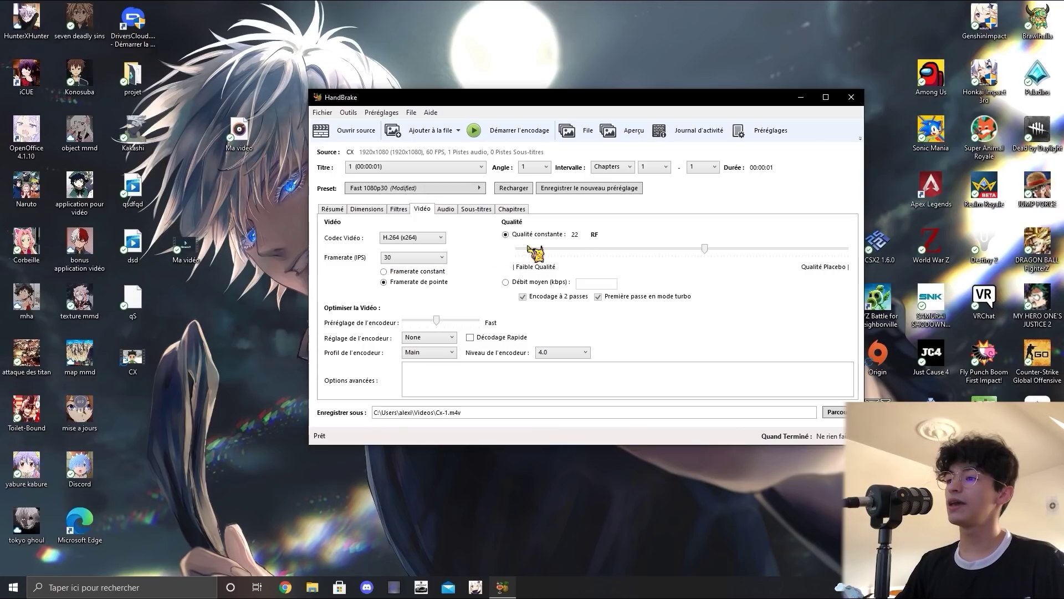
click(394, 258)
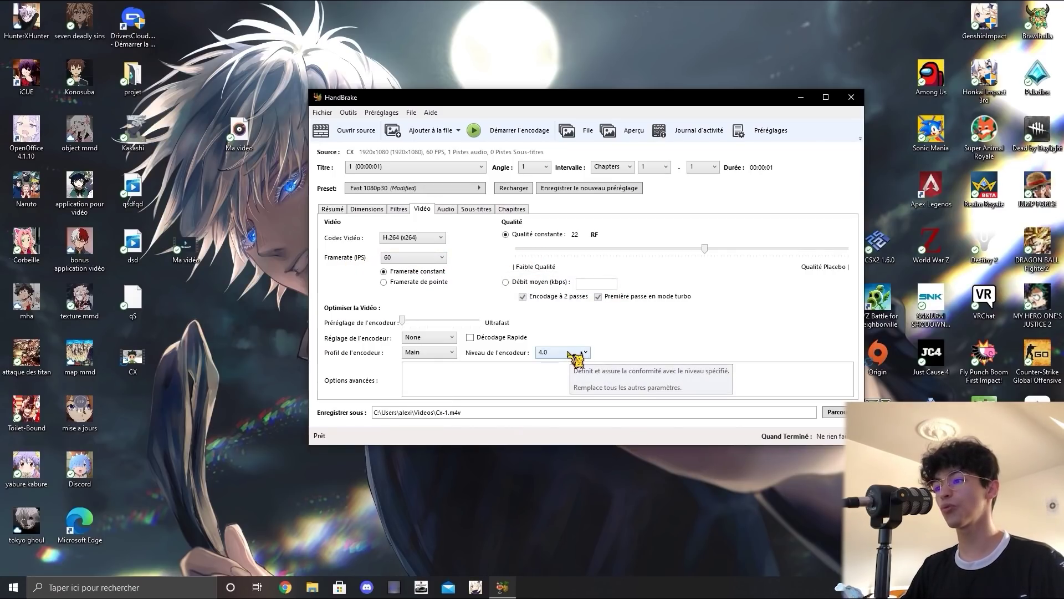
click(552, 352)
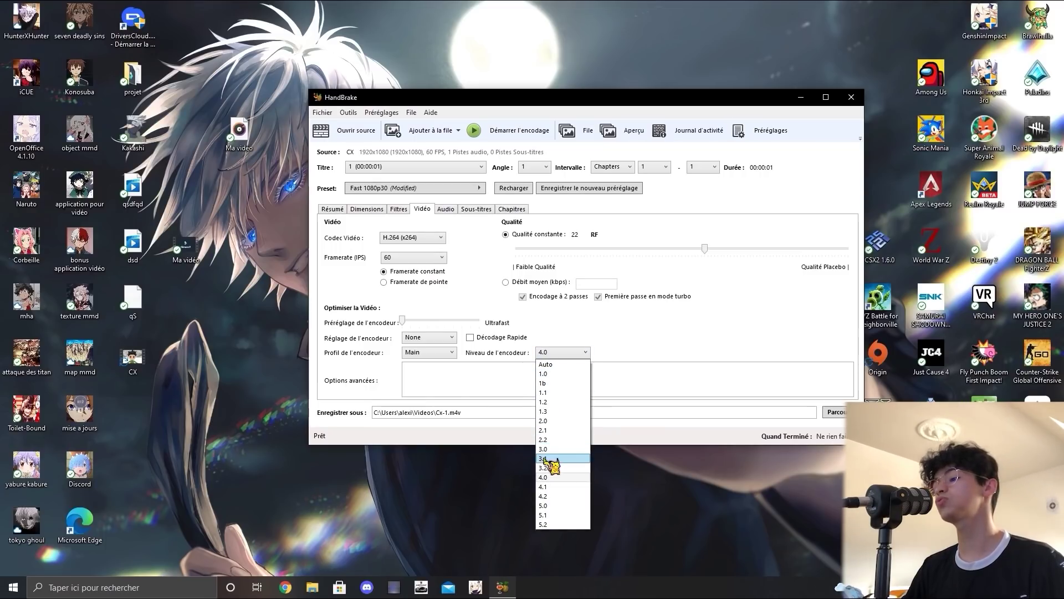
click(554, 496)
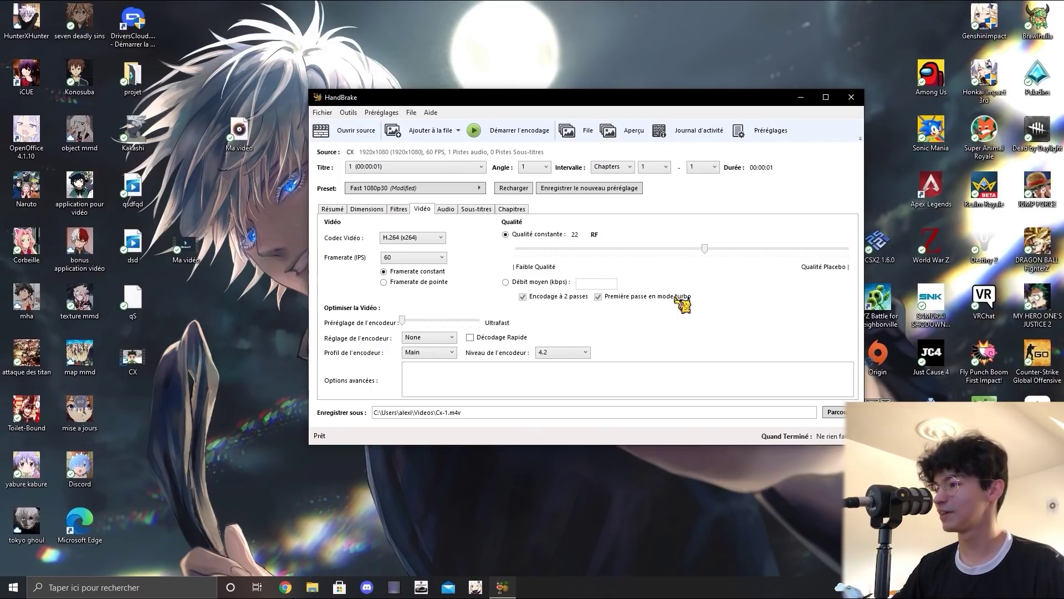
Raise the constant quality to RF 0 and return to the encoding summary
drag(705, 251, 632, 268)
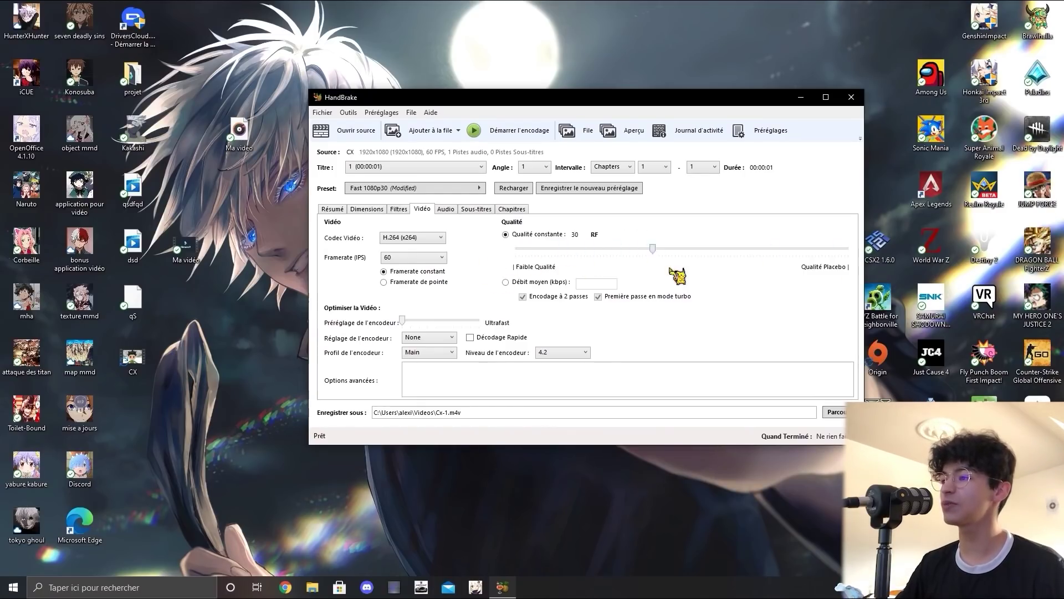
drag(734, 285, 534, 272)
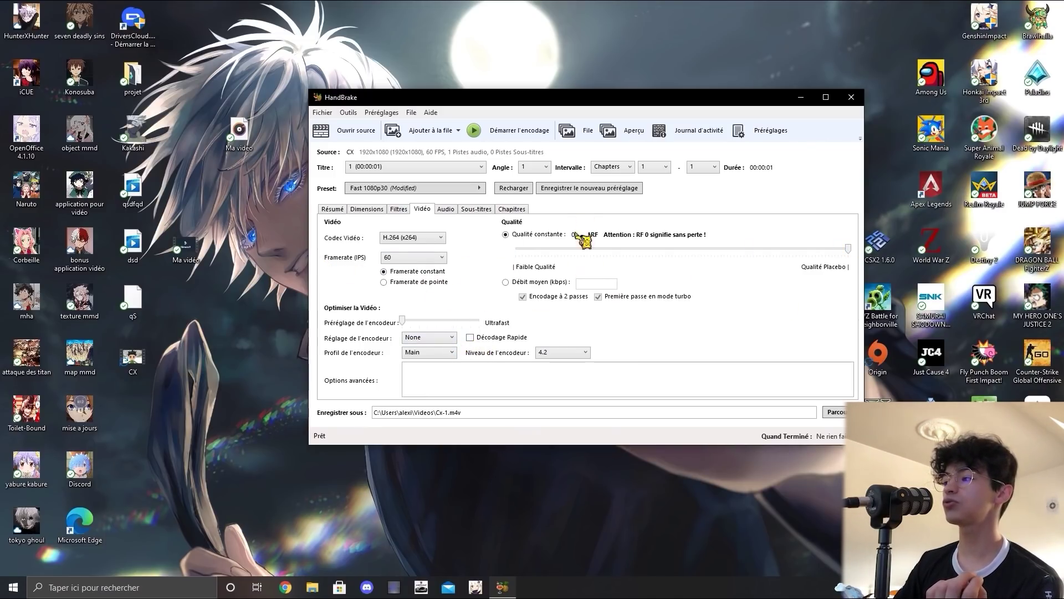
click(340, 212)
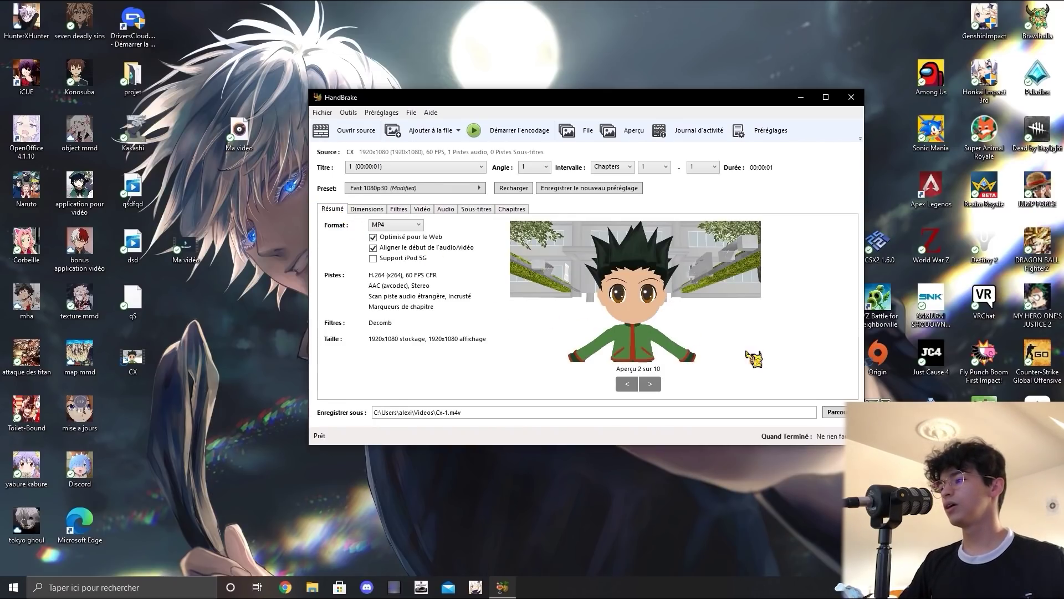
Encode the video to the desktop as Cx-1.m4v and close HandBrake
click(836, 413)
click(359, 201)
click(352, 188)
click(672, 358)
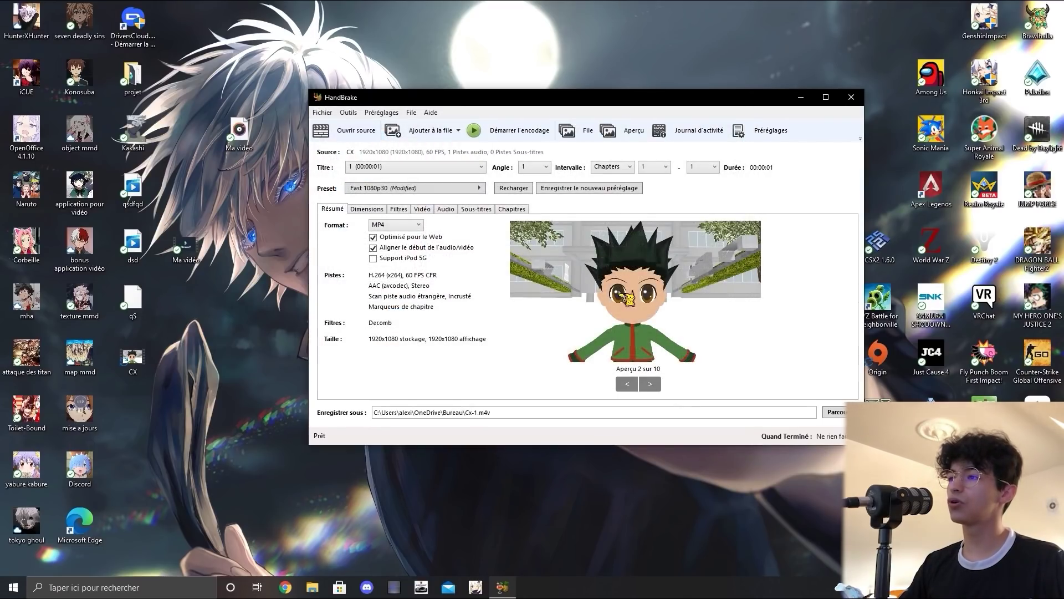
click(507, 133)
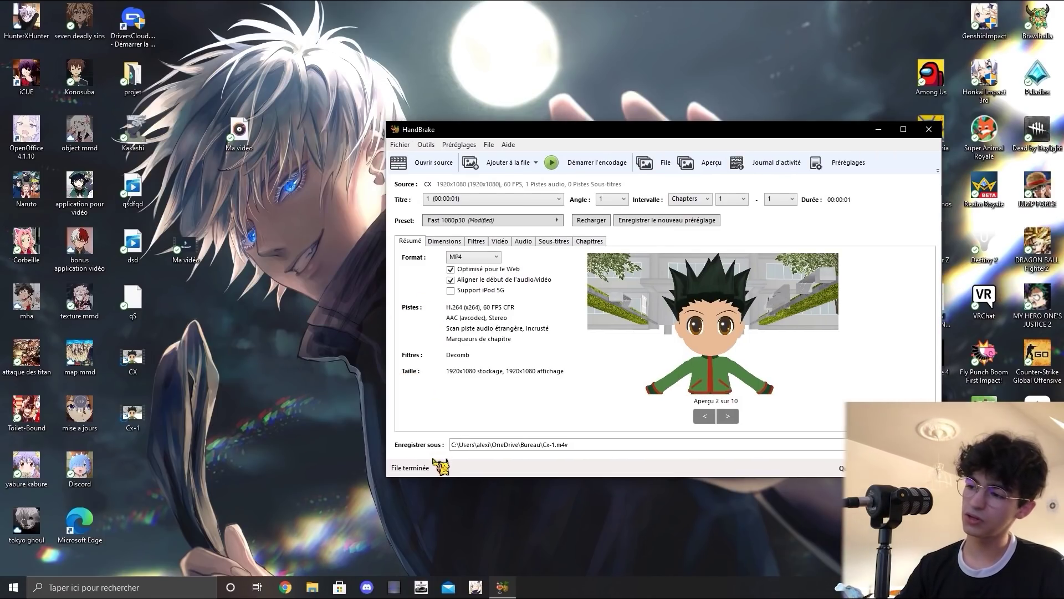
click(929, 130)
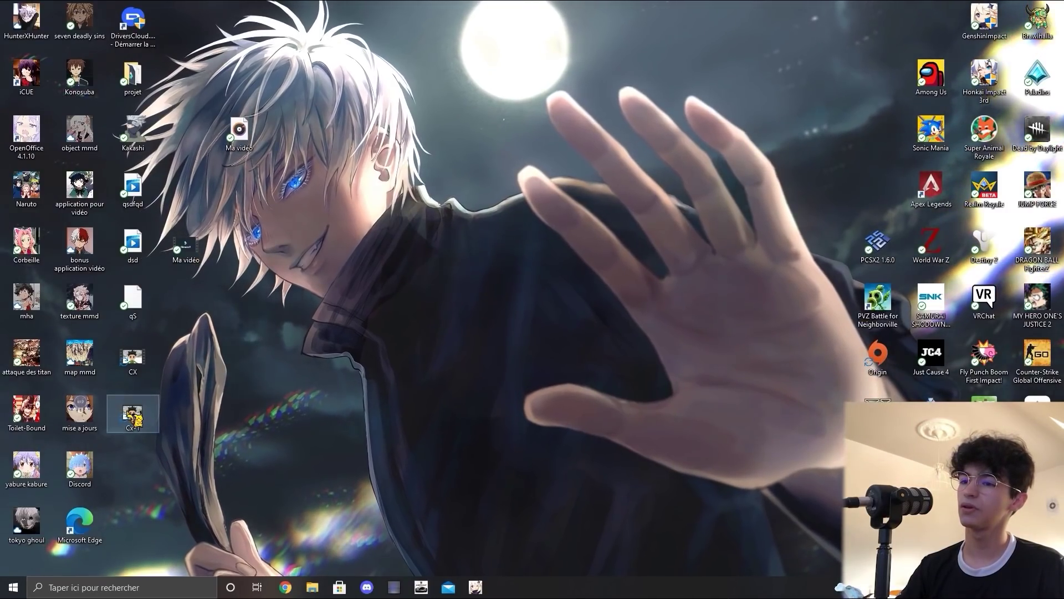
Check the file type and extension of the converted Cx-1 video in its properties
right_click(135, 421)
click(158, 401)
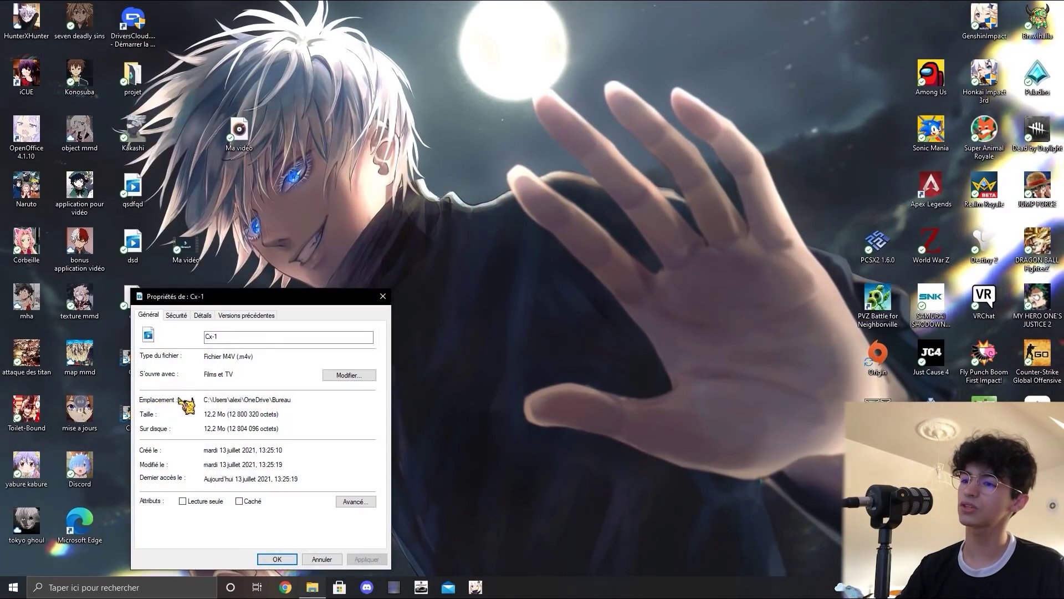
drag(238, 356, 248, 356)
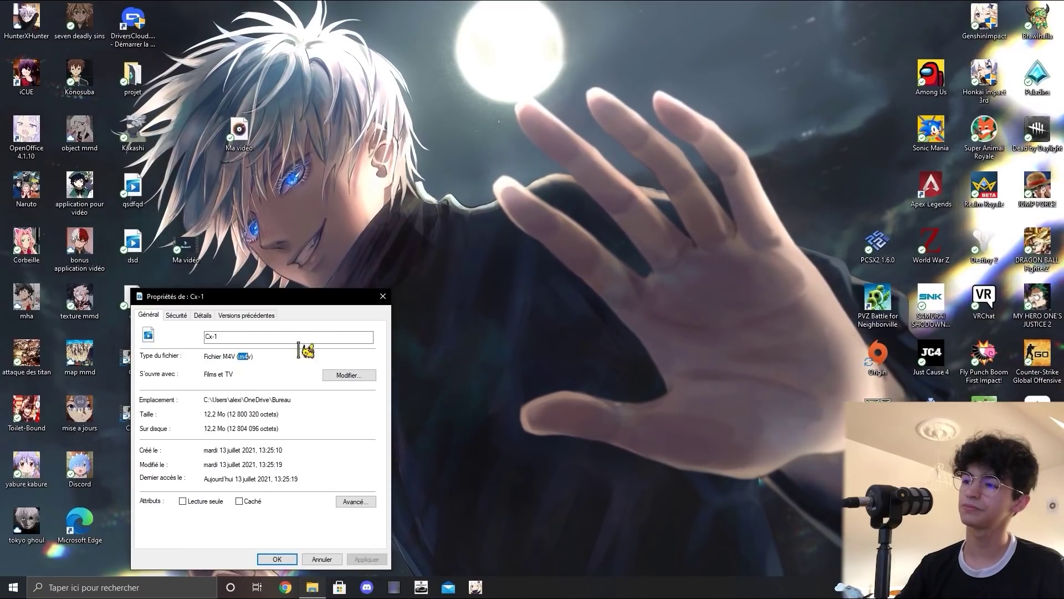
click(383, 296)
Compare the file sizes of the compressed Cx-1 video and the original CX video in their properties
right_click(135, 419)
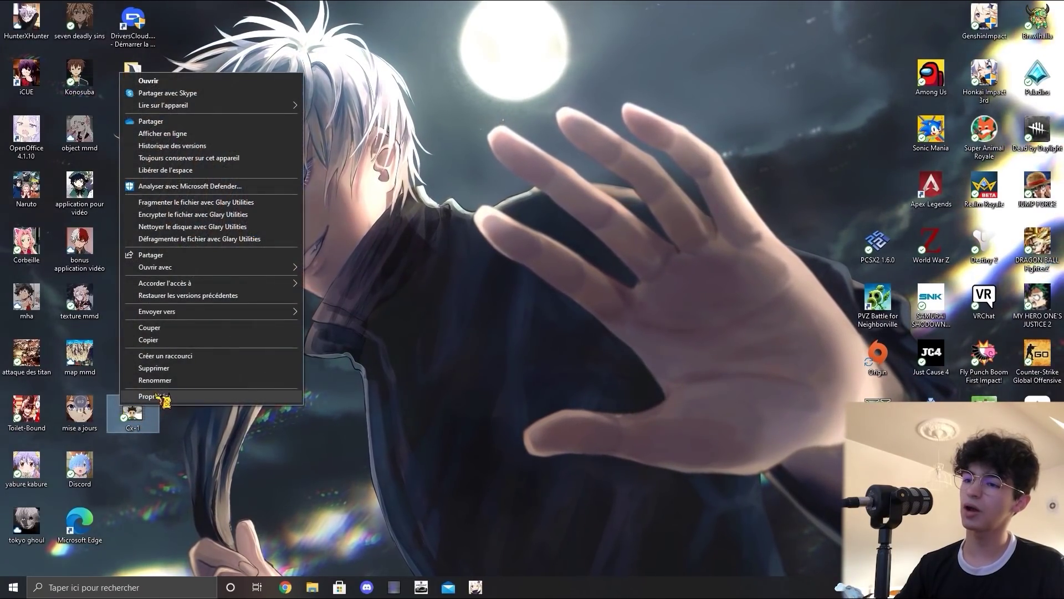
click(161, 400)
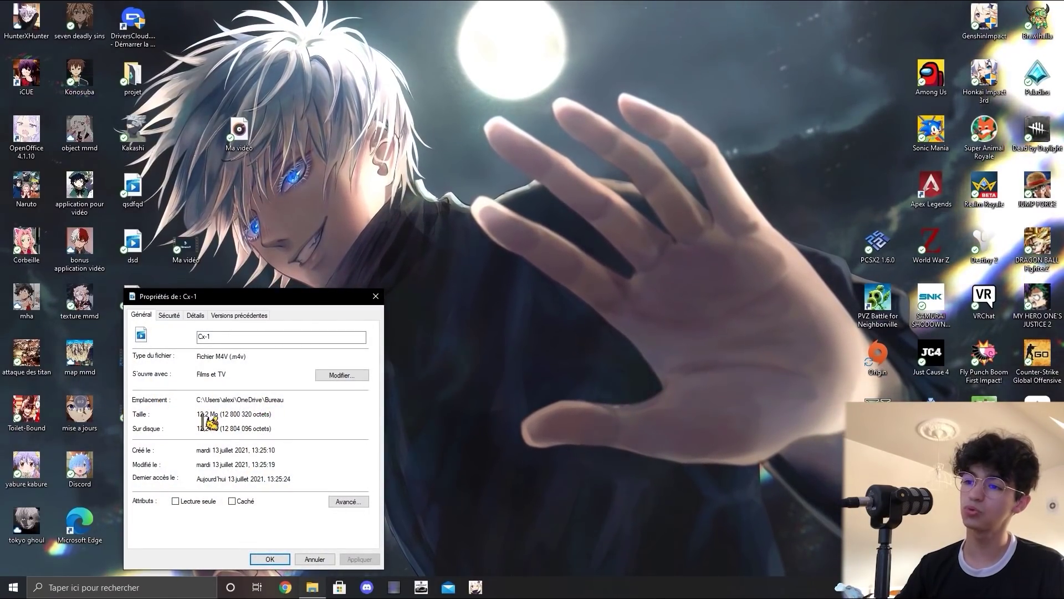
click(376, 296)
right_click(133, 358)
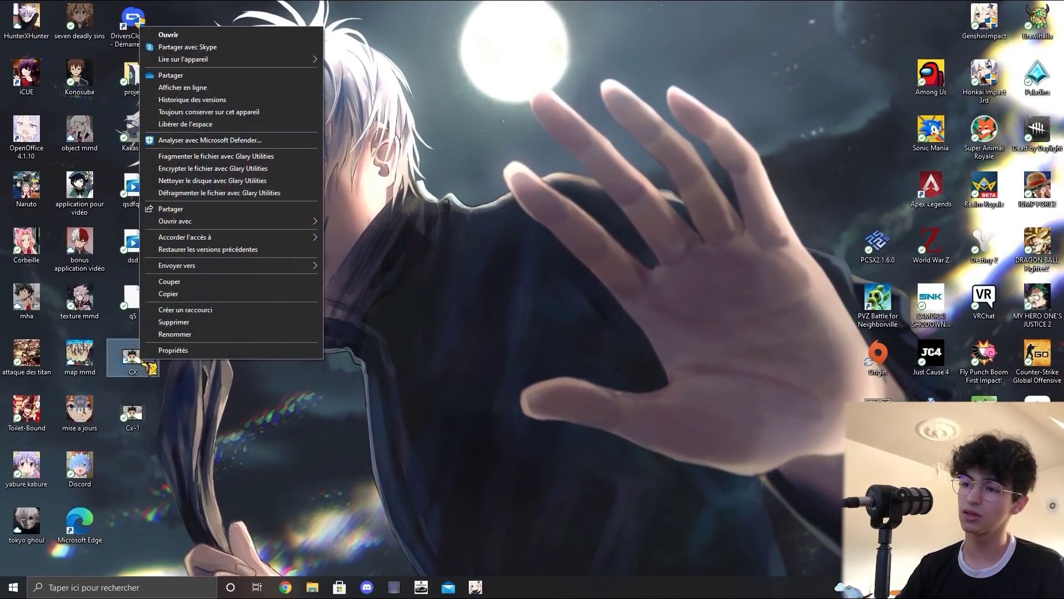
click(176, 351)
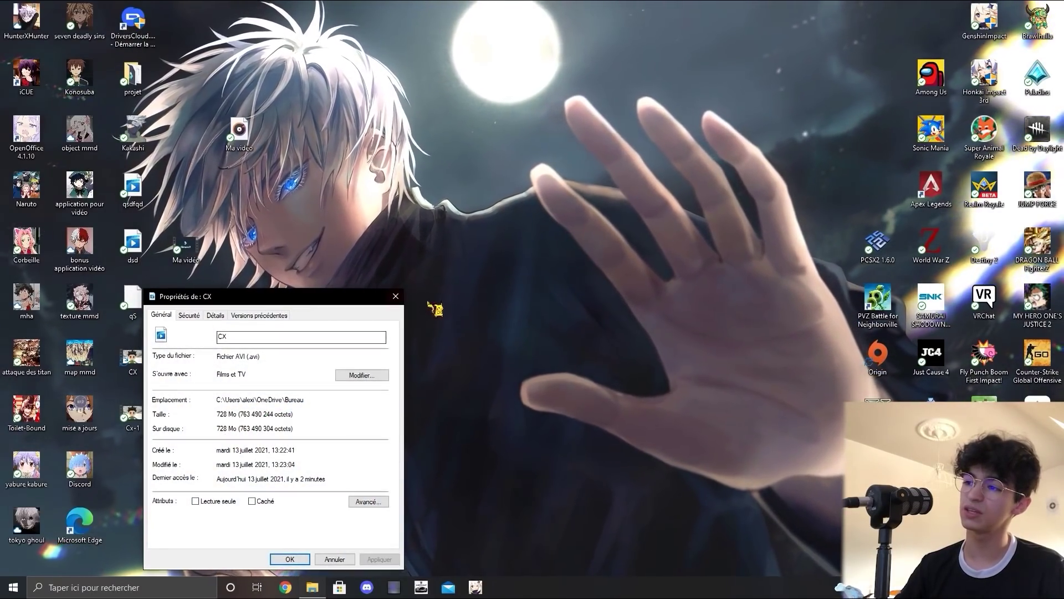
drag(133, 413, 557, 189)
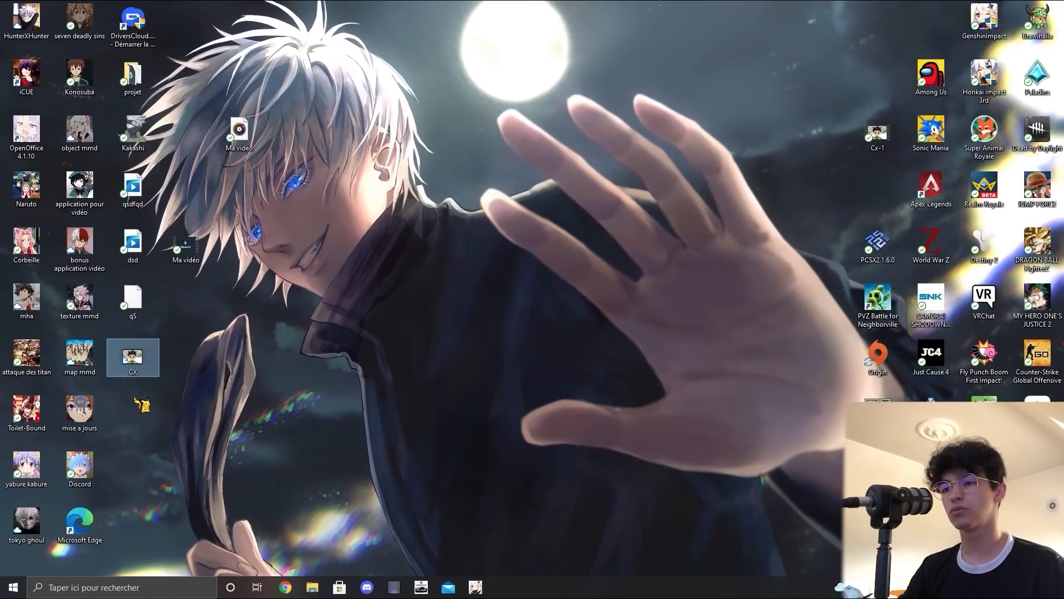
drag(602, 230, 693, 212)
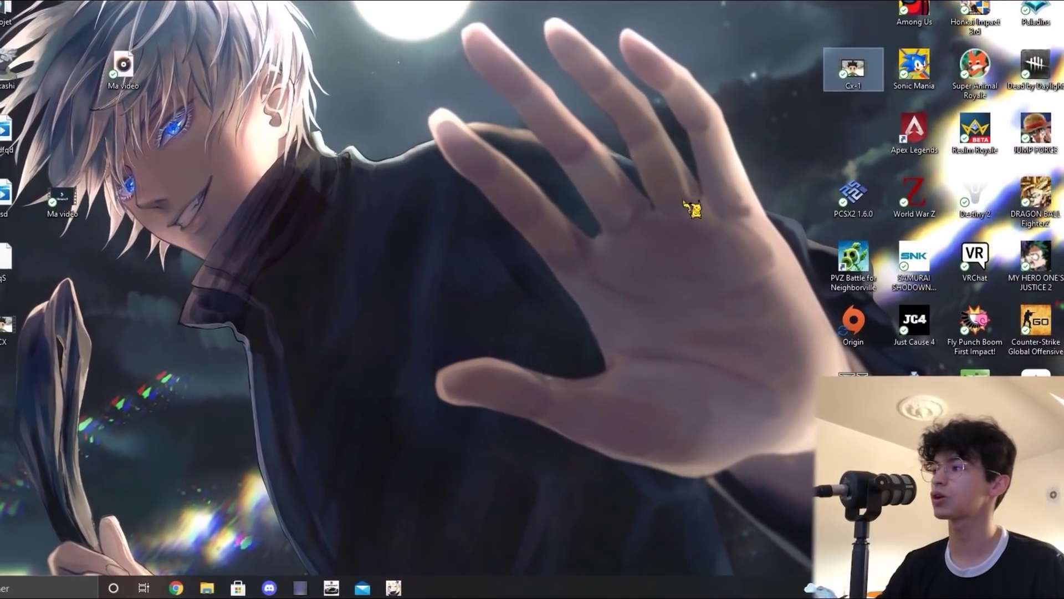
drag(698, 192, 841, 105)
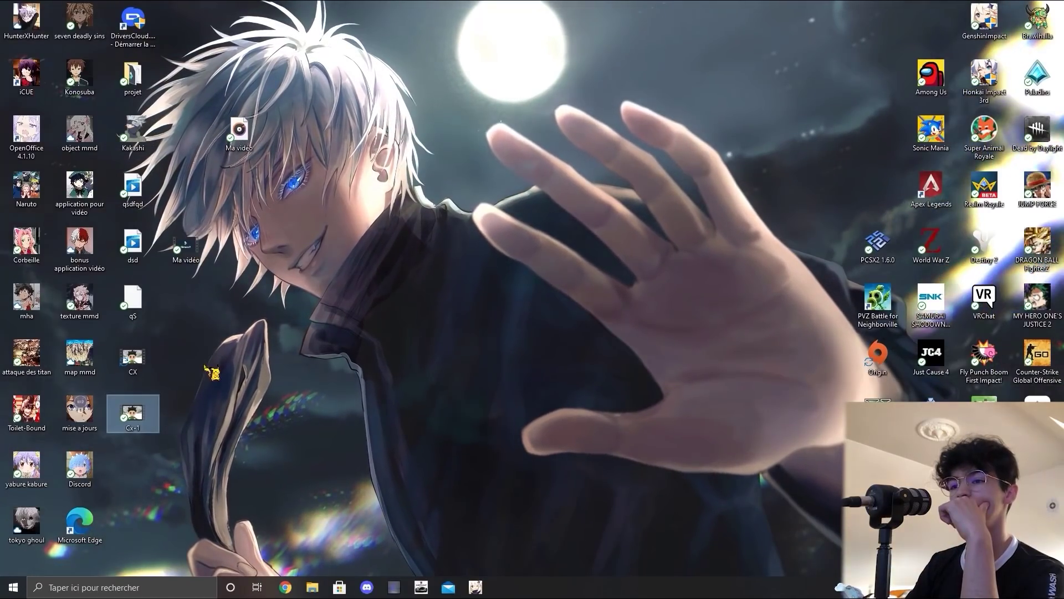
Switch to After Effects and import the Cx-1 video from the desktop into the empty project
drag(161, 411, 465, 245)
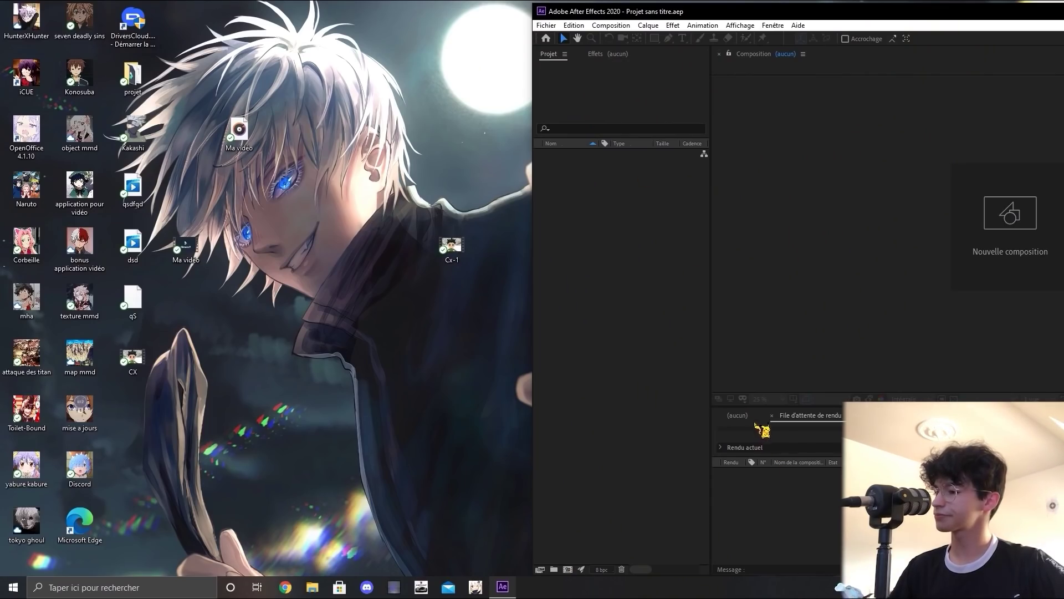
click(761, 433)
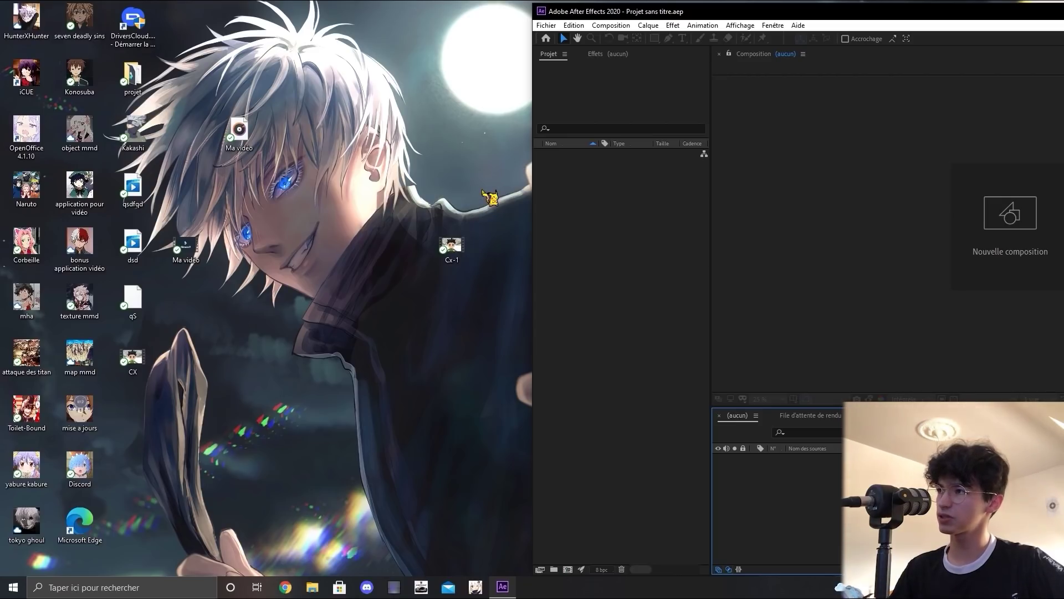
mouse_move(681, 12)
mouse_down()
mouse_move(528, 20)
mouse_move(660, 10)
mouse_up()
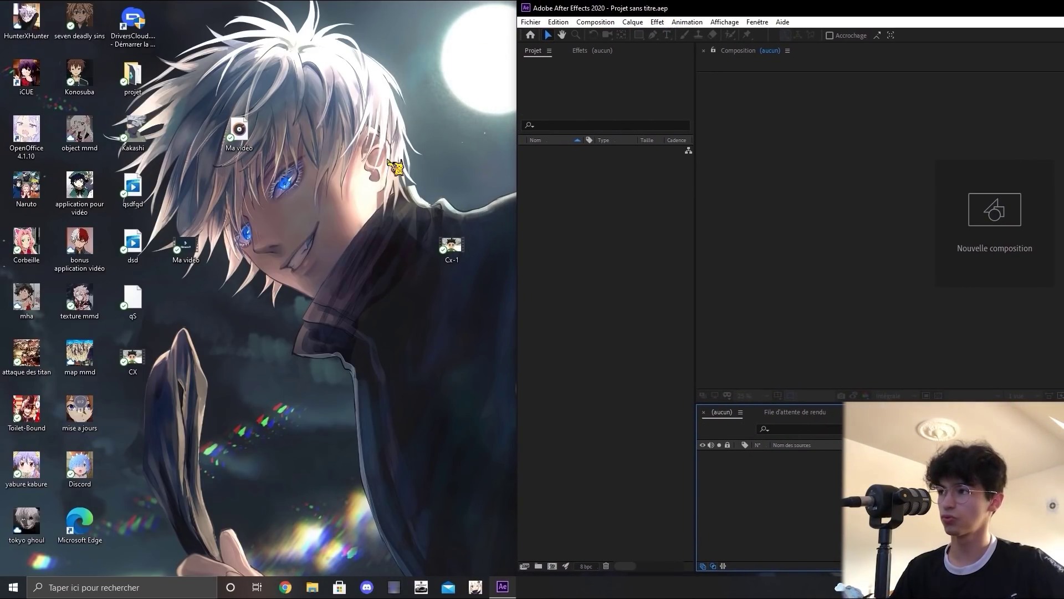
drag(452, 244, 599, 244)
drag(765, 19, 404, 10)
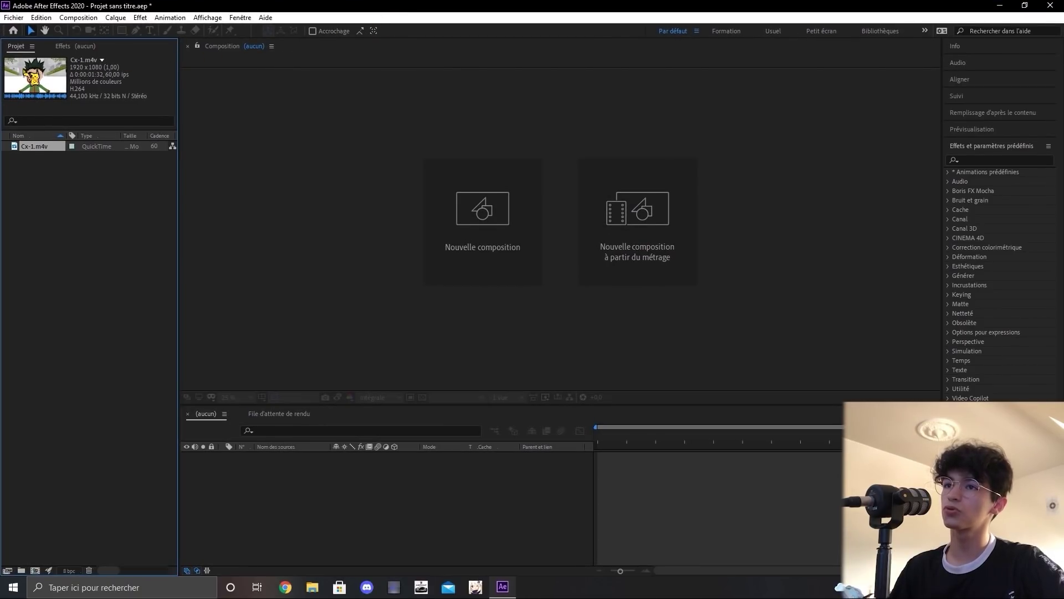
Create a composition from Cx-1.m4v by placing the footage in the empty timeline
drag(187, 6, 233, 3)
drag(31, 117, 224, 510)
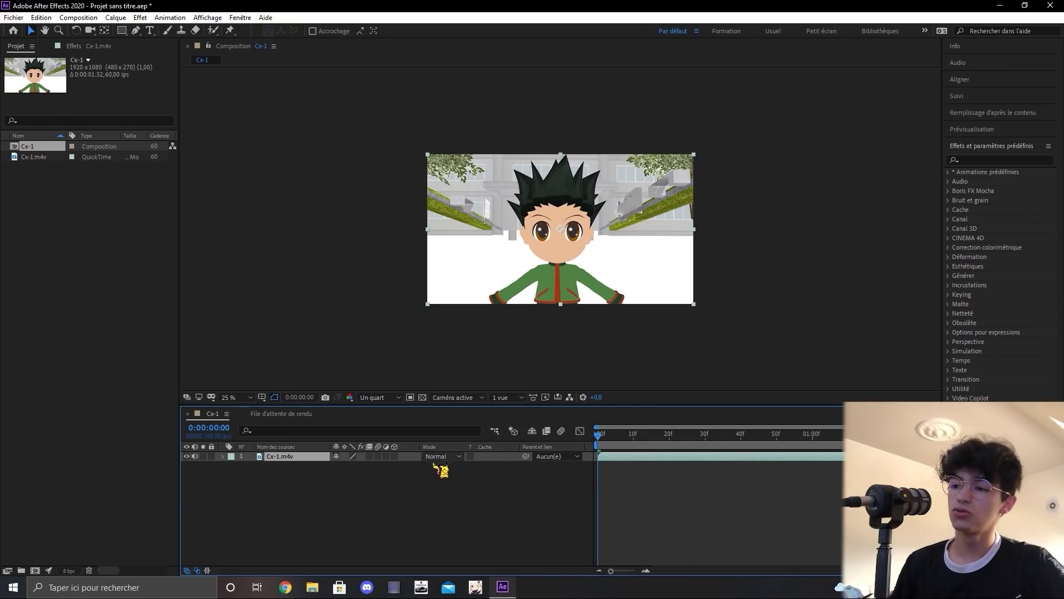
click(292, 500)
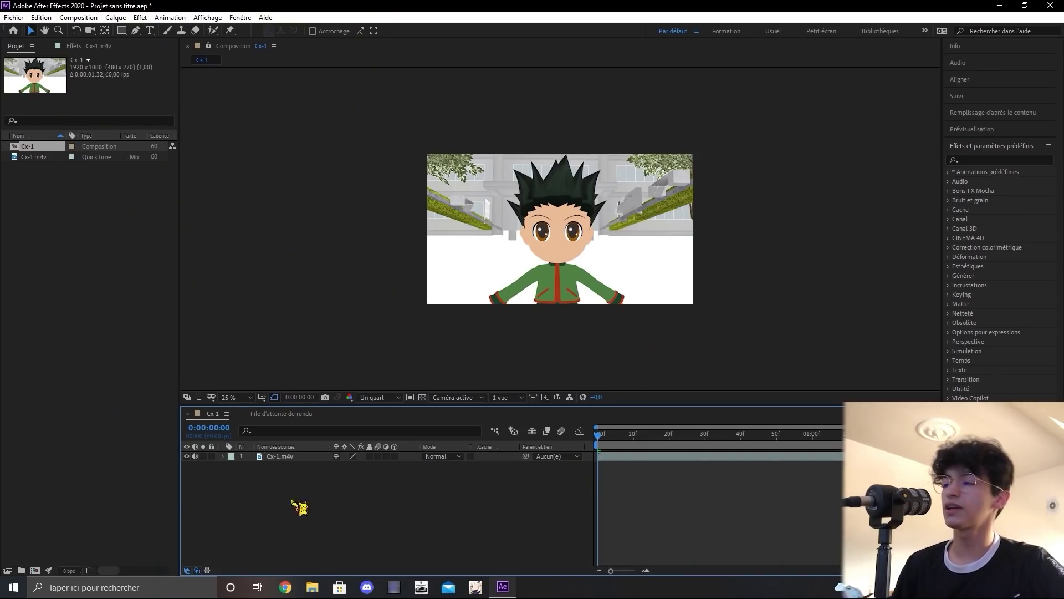
Switch to Chrome, search Google for "youtbe", open YouTube and accept its cookie consent
click(287, 587)
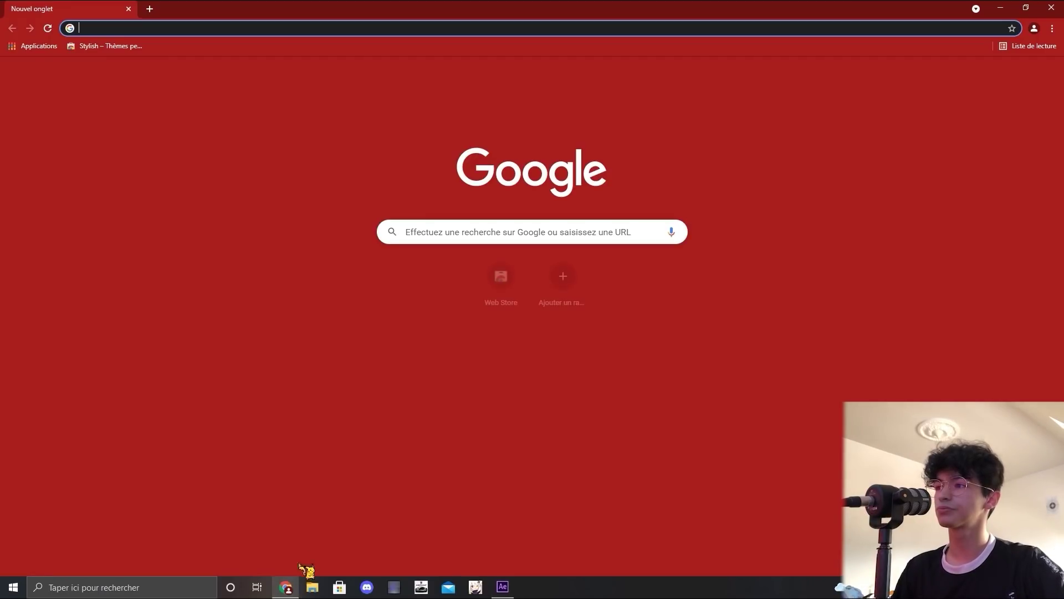
click(454, 234)
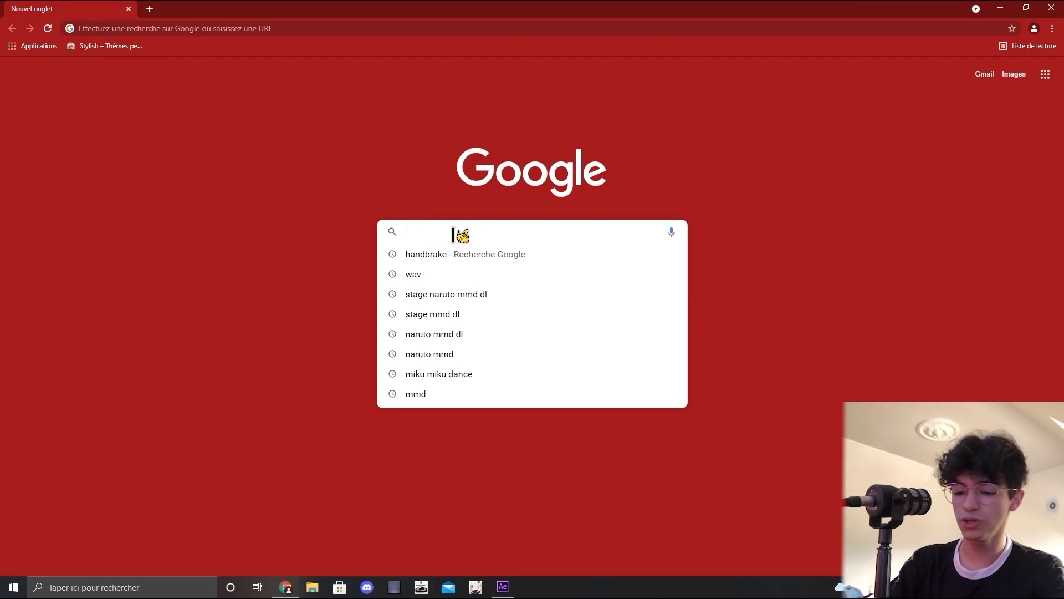
text(youtbe)
key(Return)
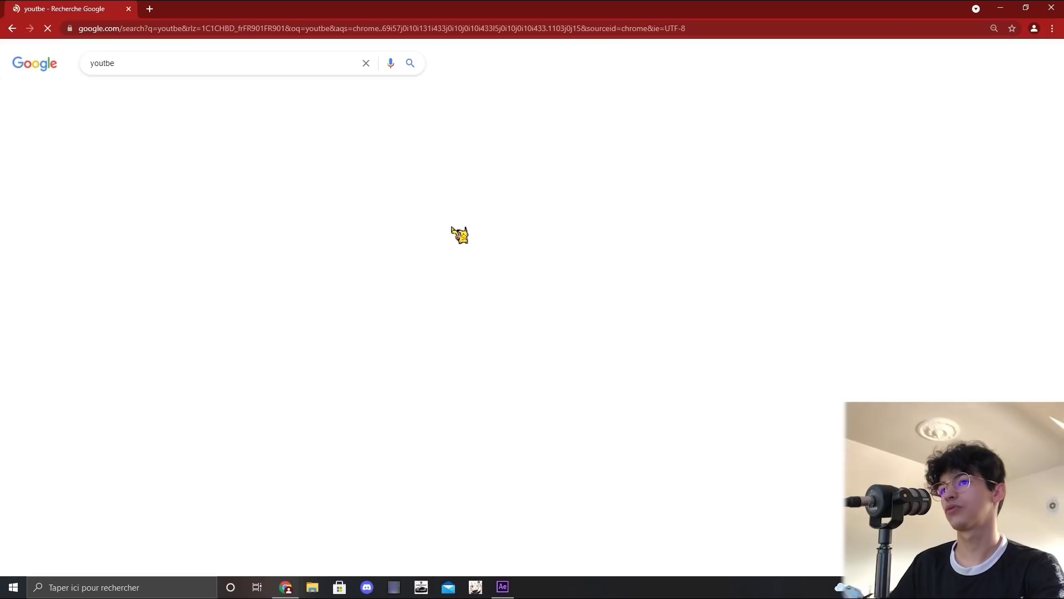
click(121, 187)
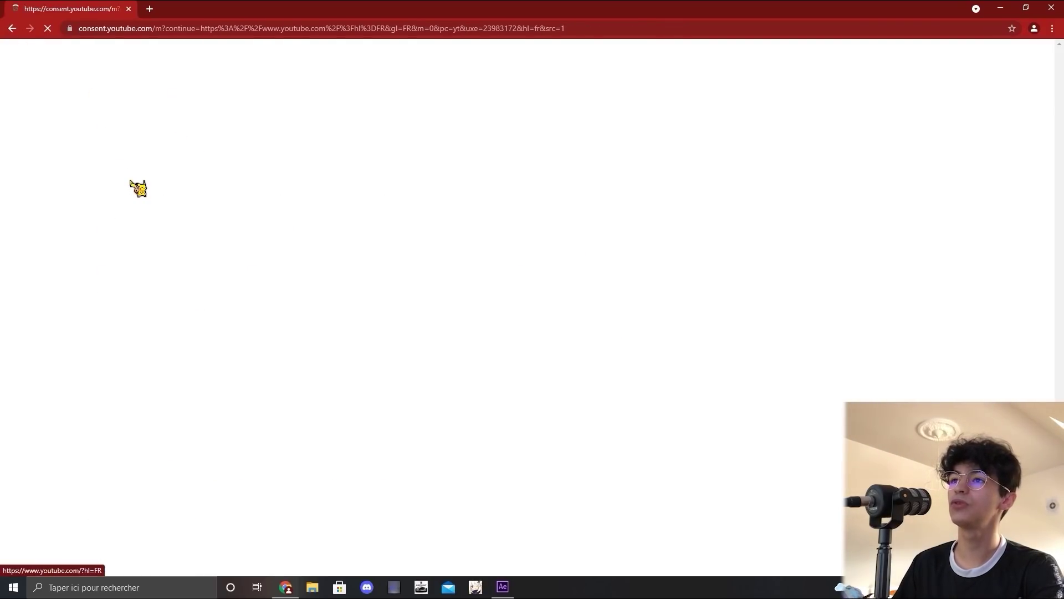
scroll(606, 360, down, 3)
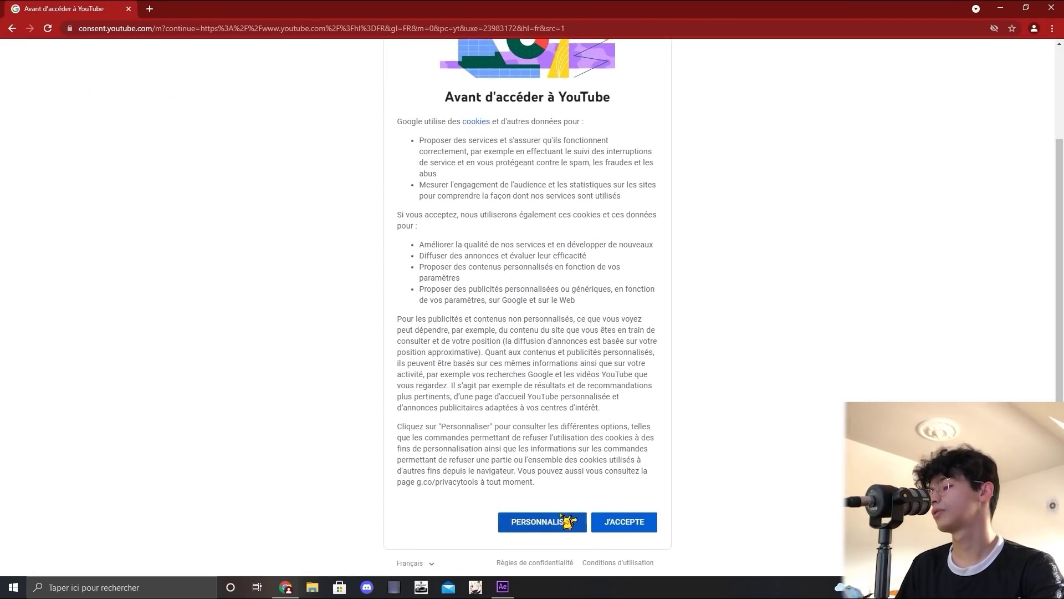
click(612, 522)
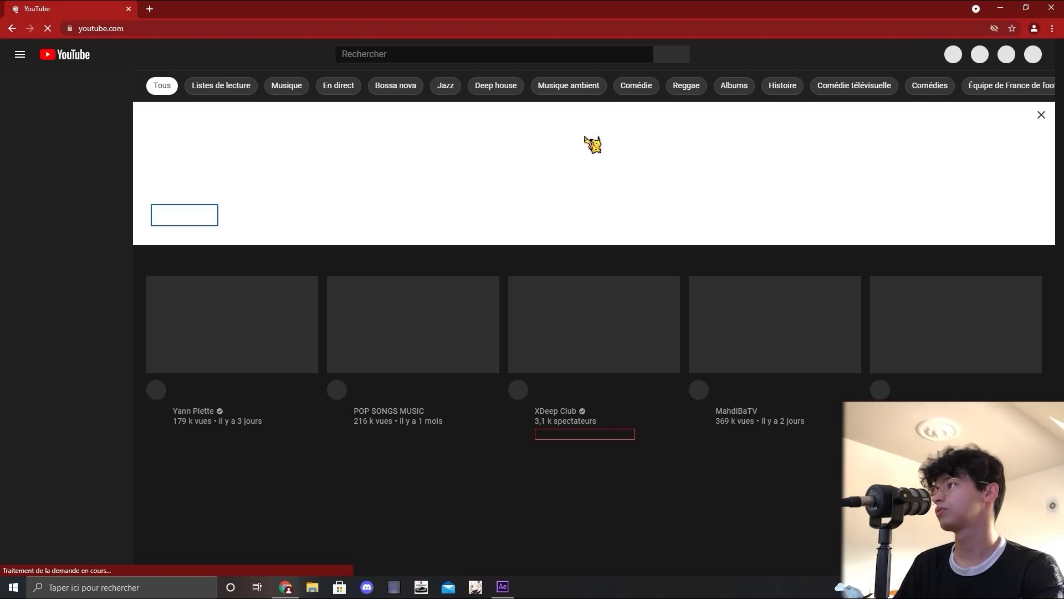
Search YouTube for "musqiue montage" and choose the results for the corrected spelling "musique montage"
click(508, 55)
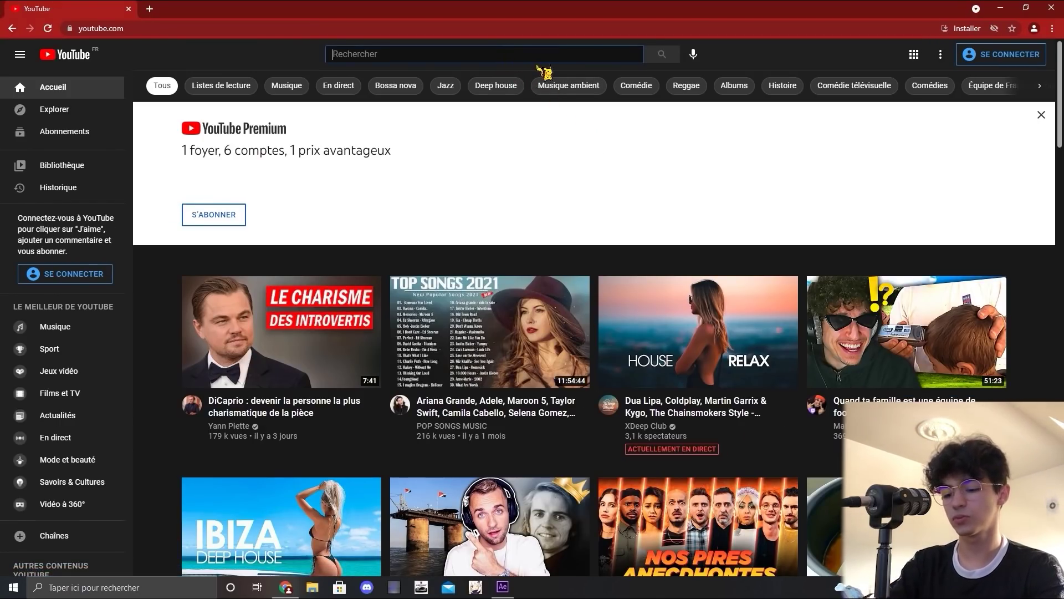
text(musqiue m)
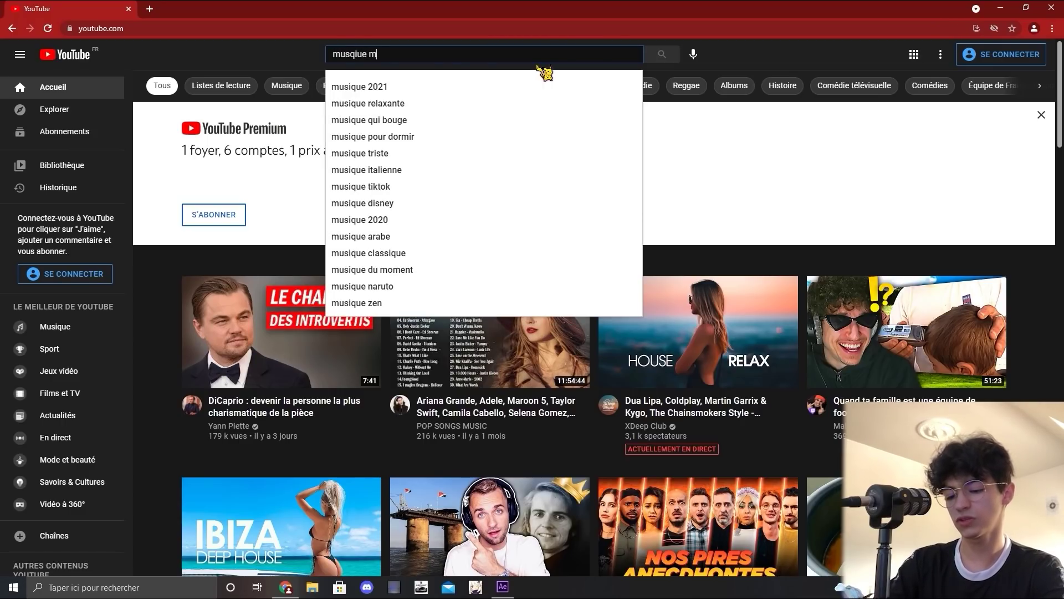
text(ont)
key(Tab)
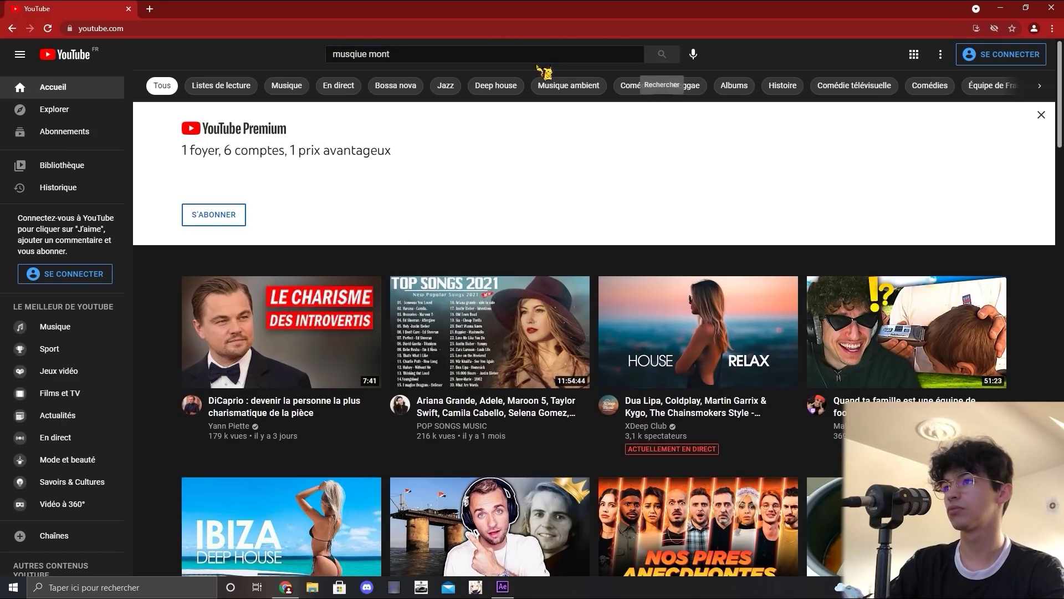
click(541, 55)
text(age)
key(Return)
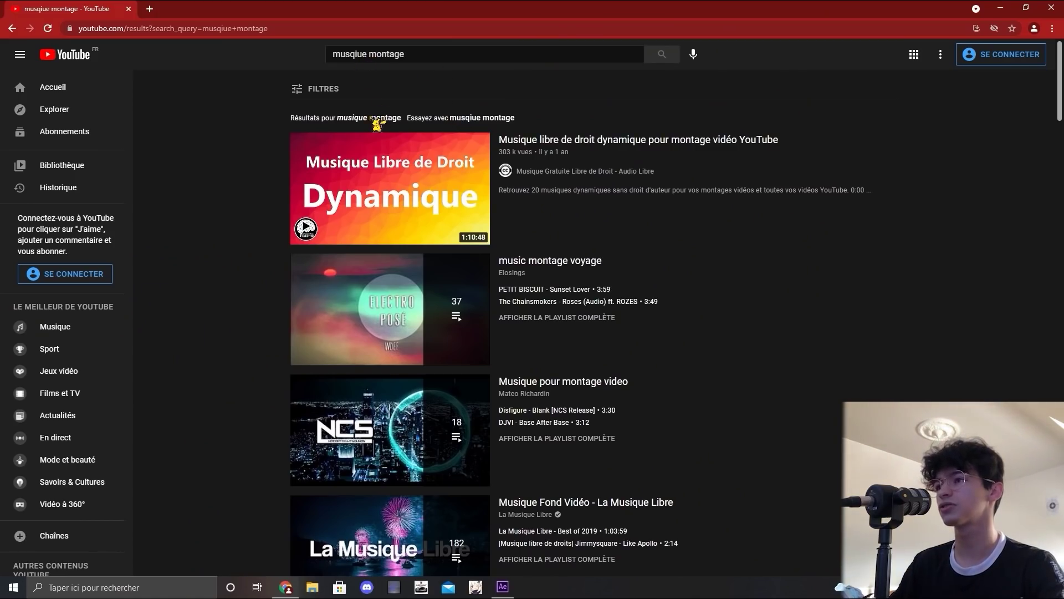
click(373, 119)
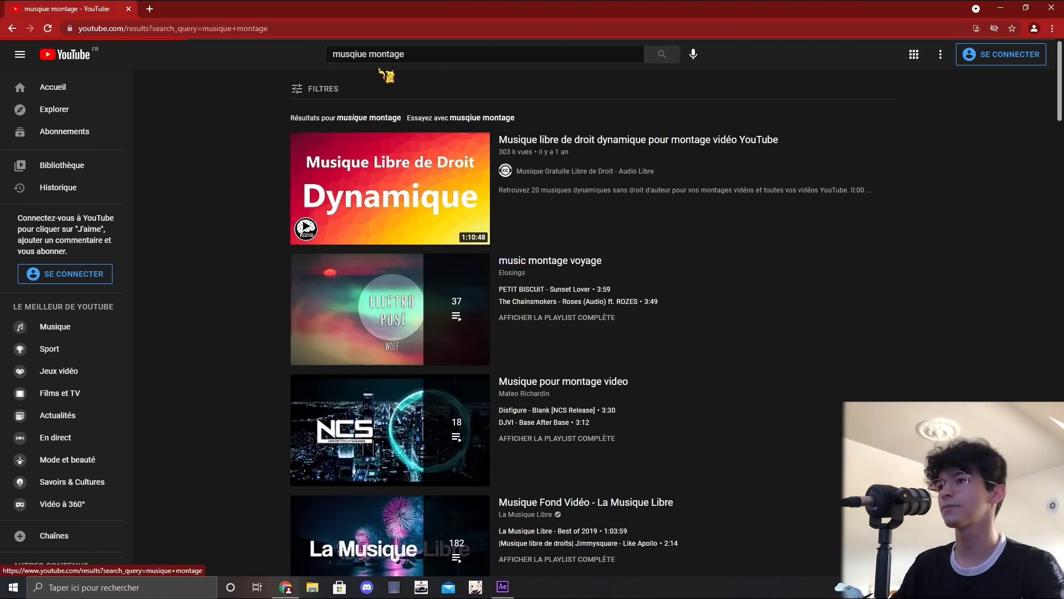
Open the "Musique pour montage vidéo" track by bruitage gratuit from further down the search results
scroll(450, 201, down, 3)
scroll(450, 201, down, 10)
click(393, 348)
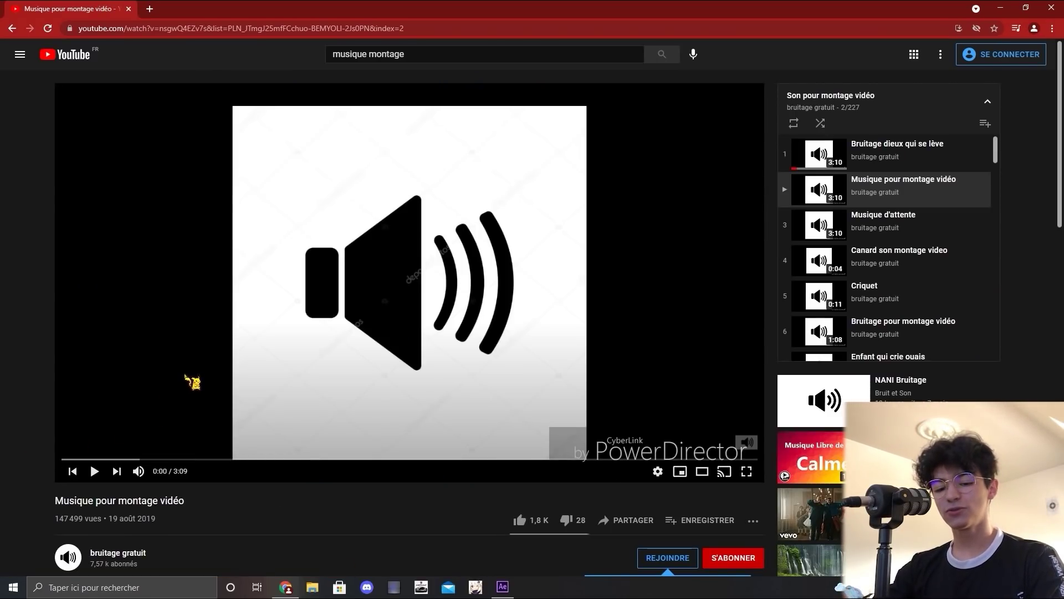
View the recording options in the GeForce Experience overlay, close it and play the opened music track
key(alt+z)
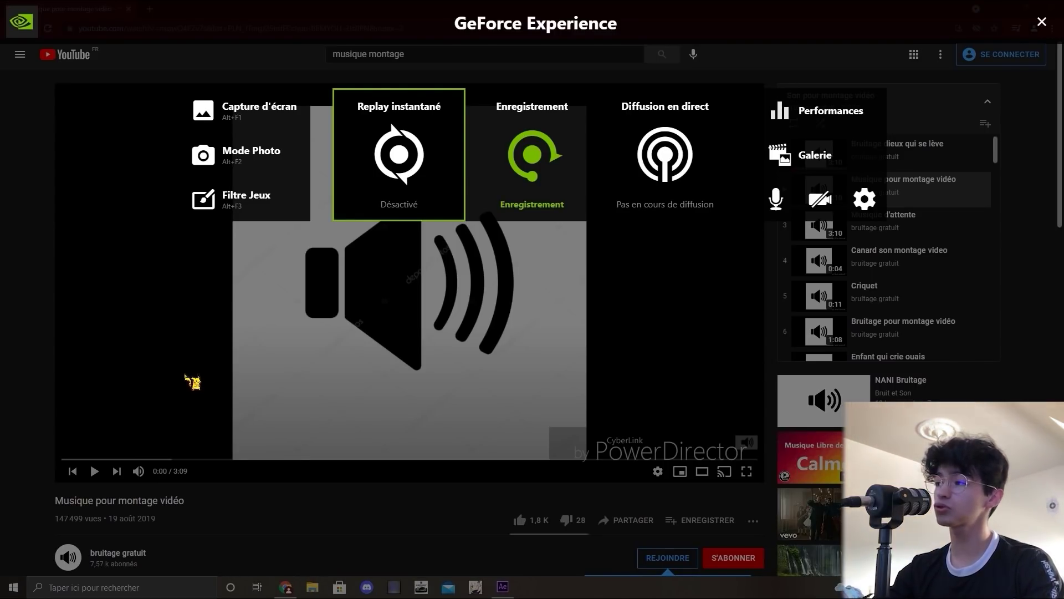
key(alt+z)
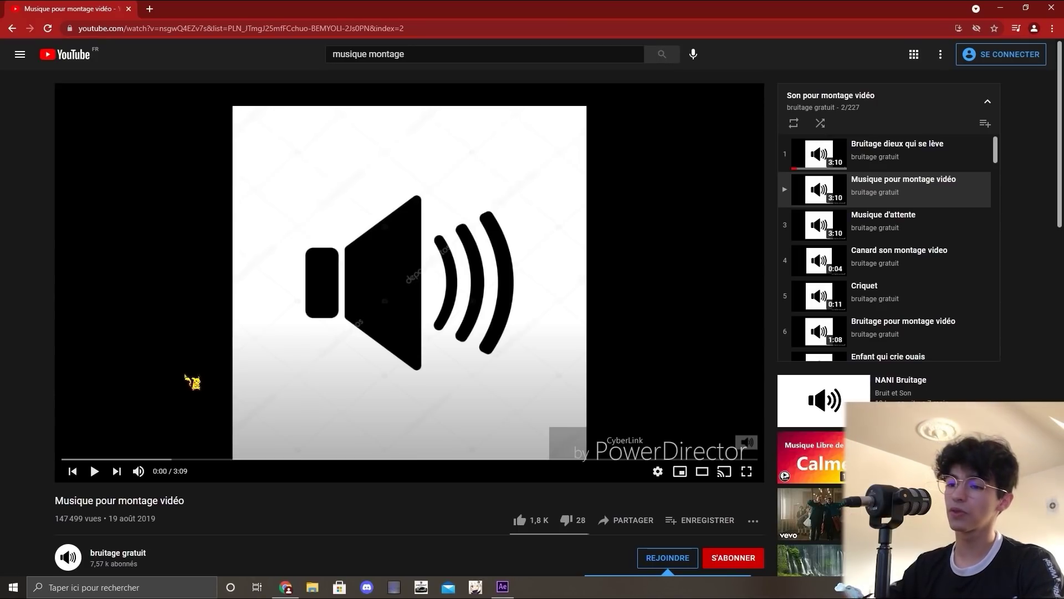
click(193, 382)
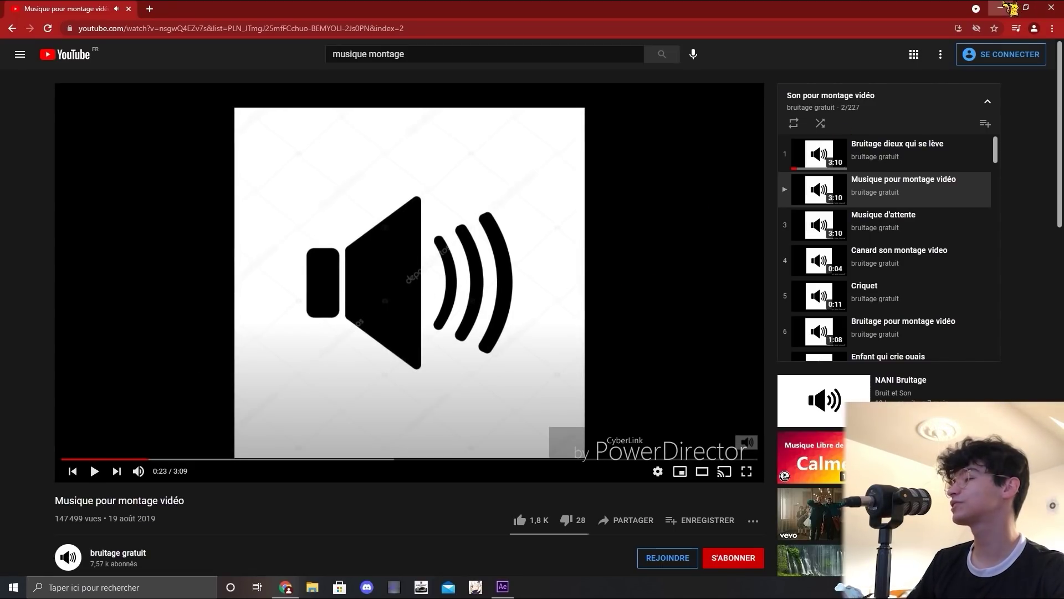
Return to After Effects and select the Cx-1.m4v layer in the Cx-1 composition's timeline
click(1002, 8)
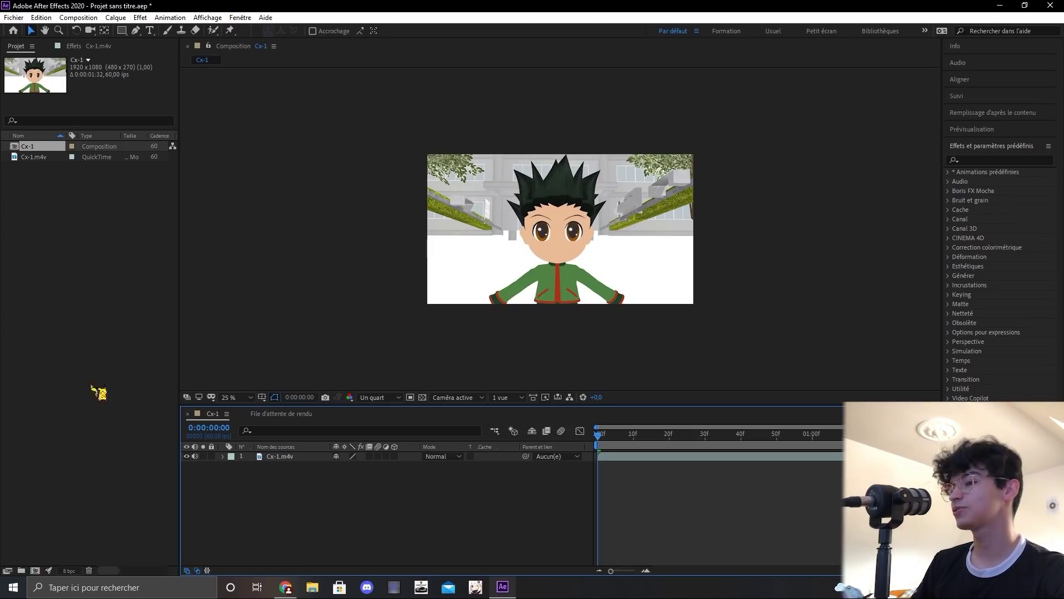
click(255, 456)
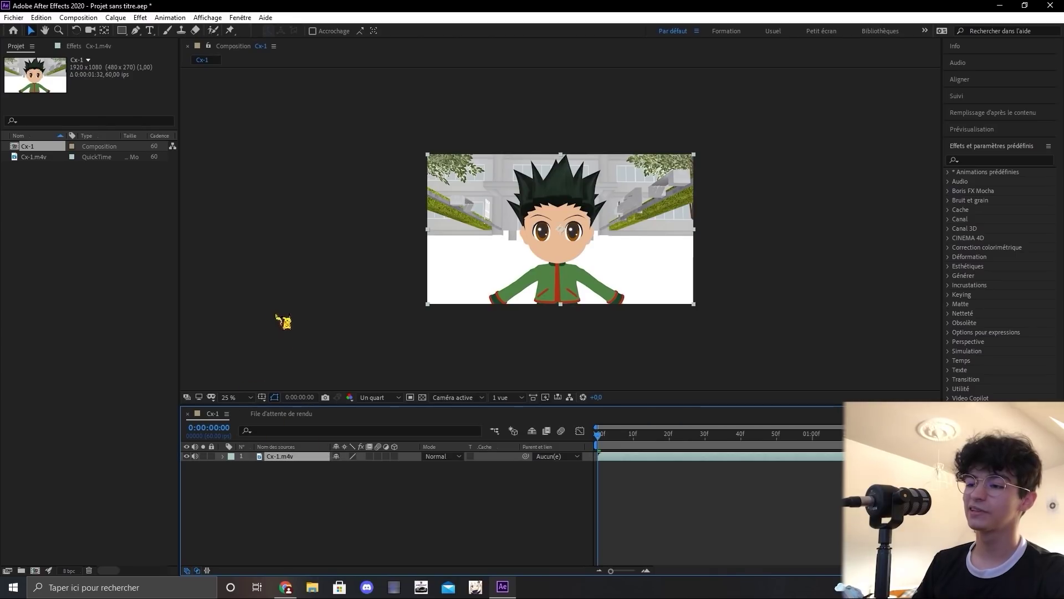